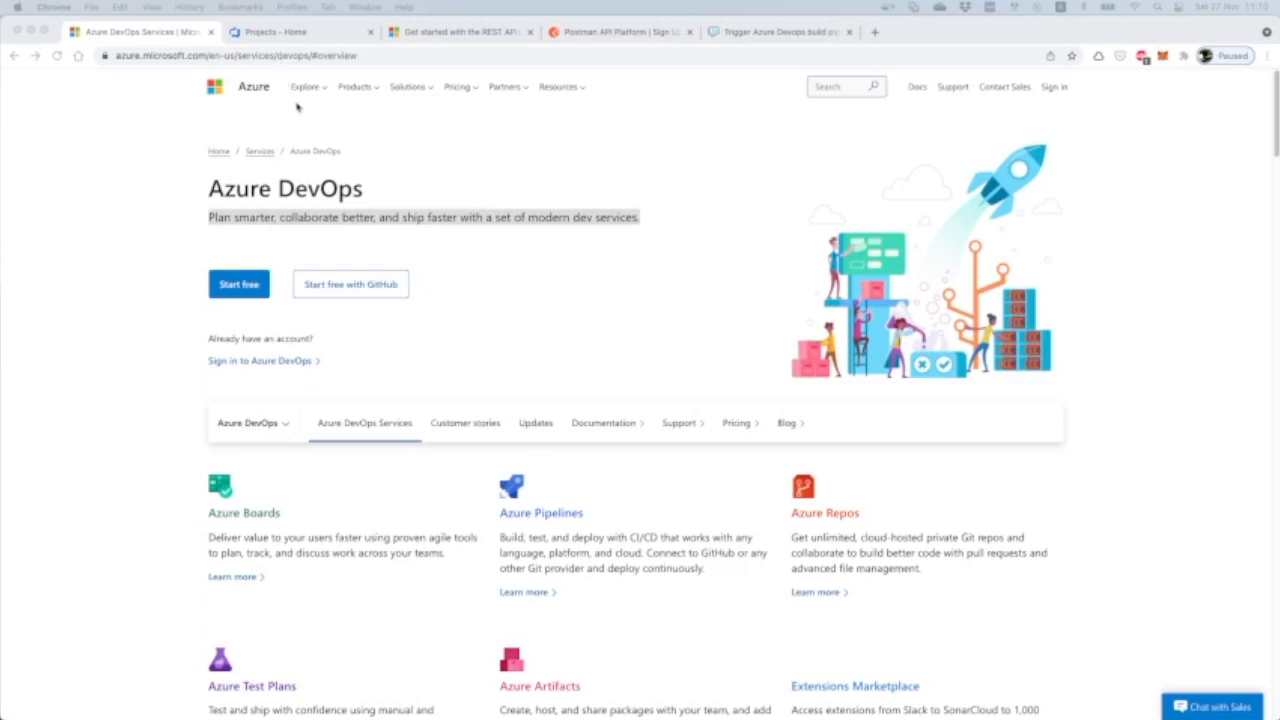
# Step: Create a private Azure DevOps project named test-project with Git version control and the Basic work item process
pyautogui.click(296, 34)
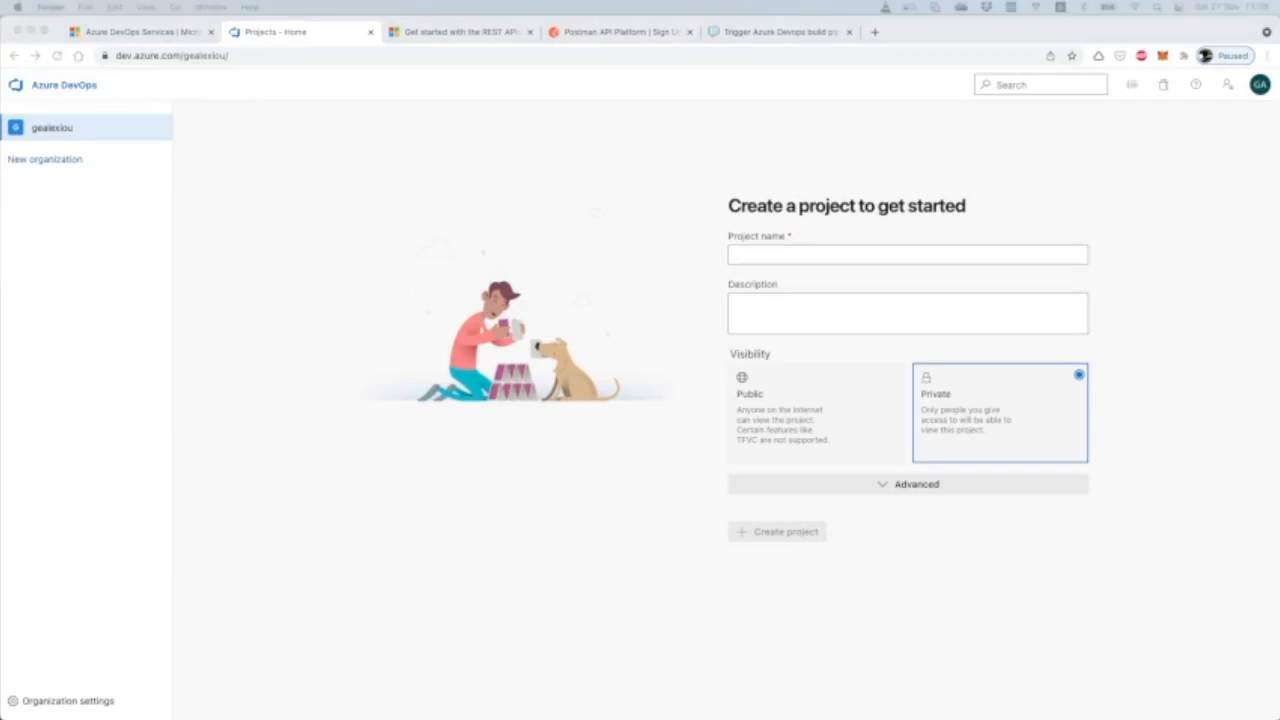
pyautogui.click(781, 258)
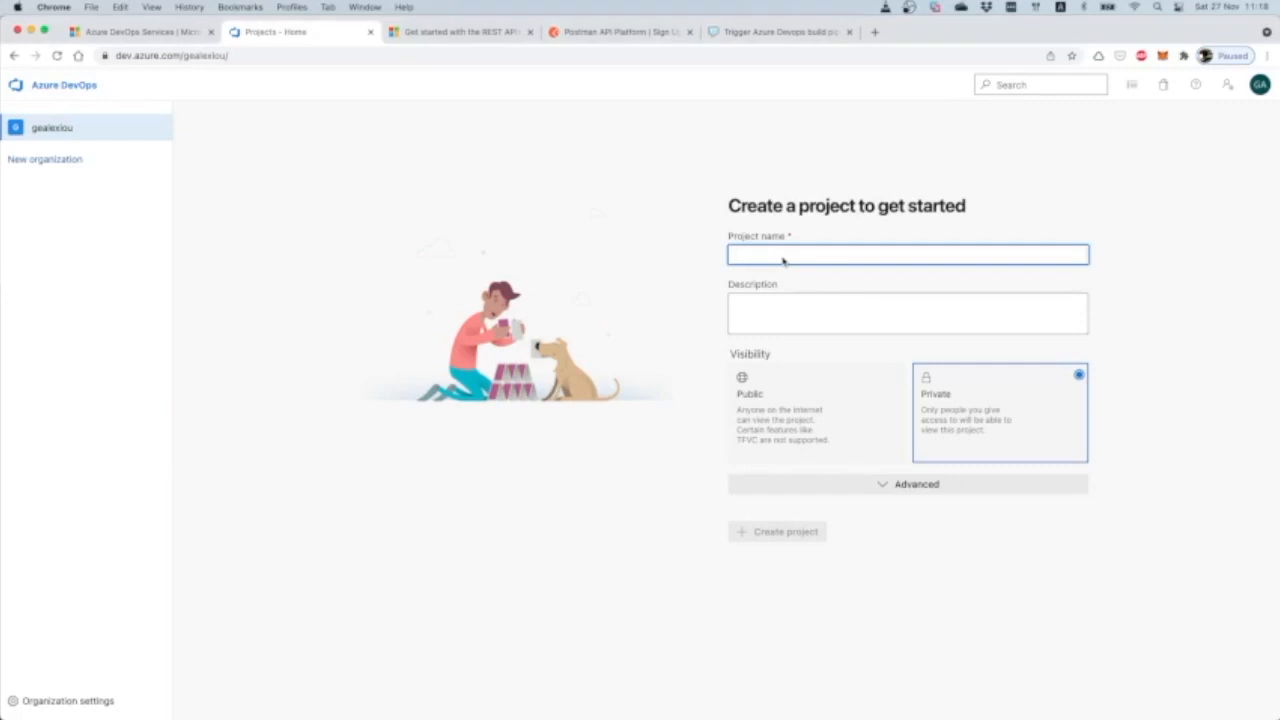
pyautogui.write('te')
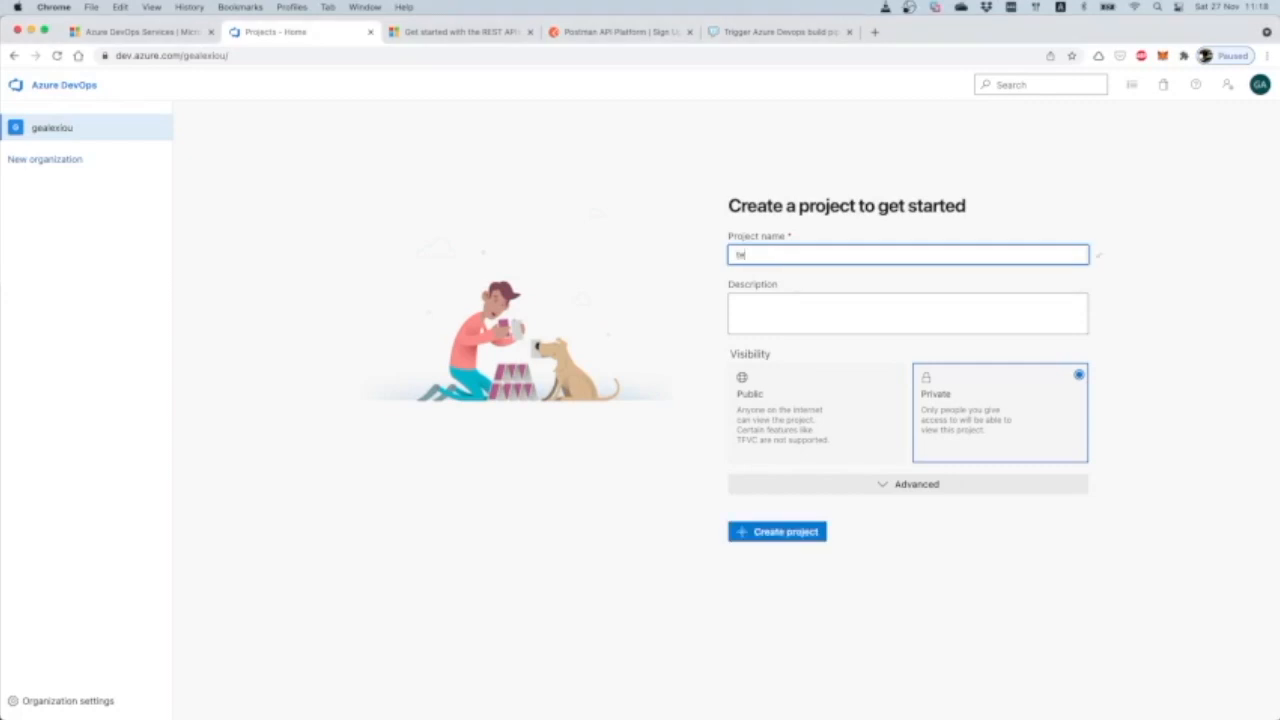
pyautogui.write('st-project')
pyautogui.click(908, 494)
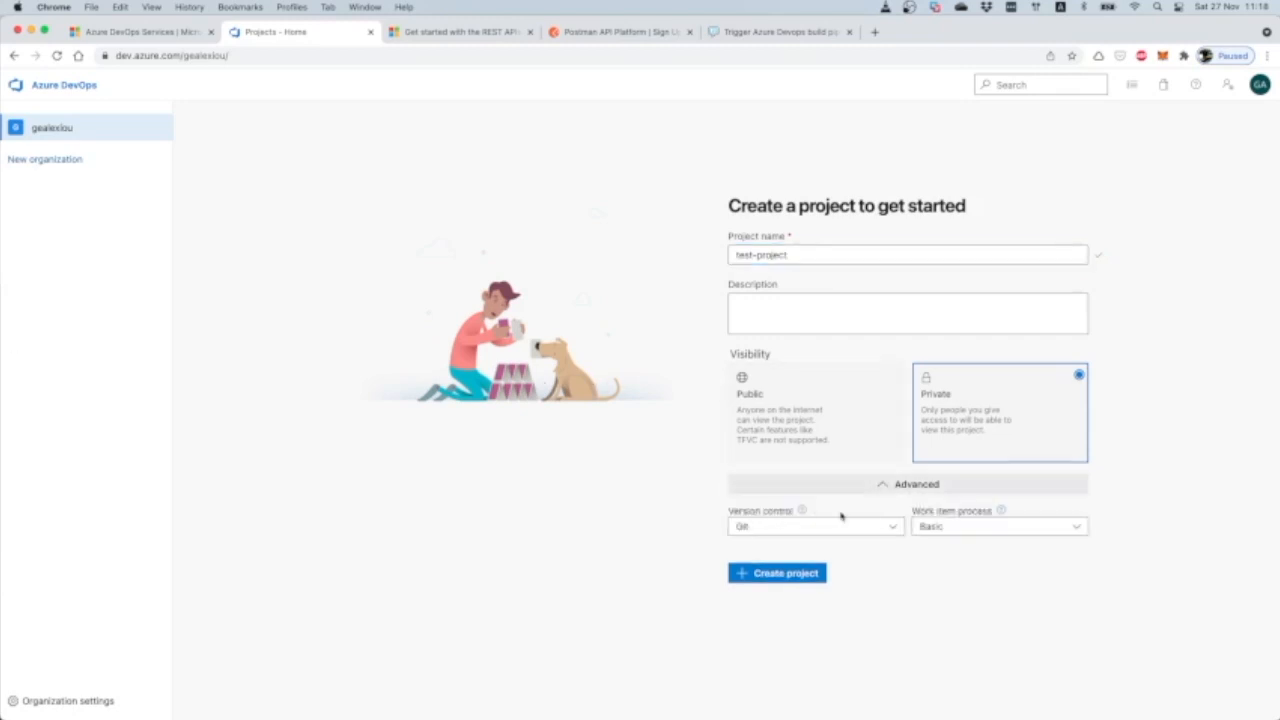
pyautogui.click(767, 532)
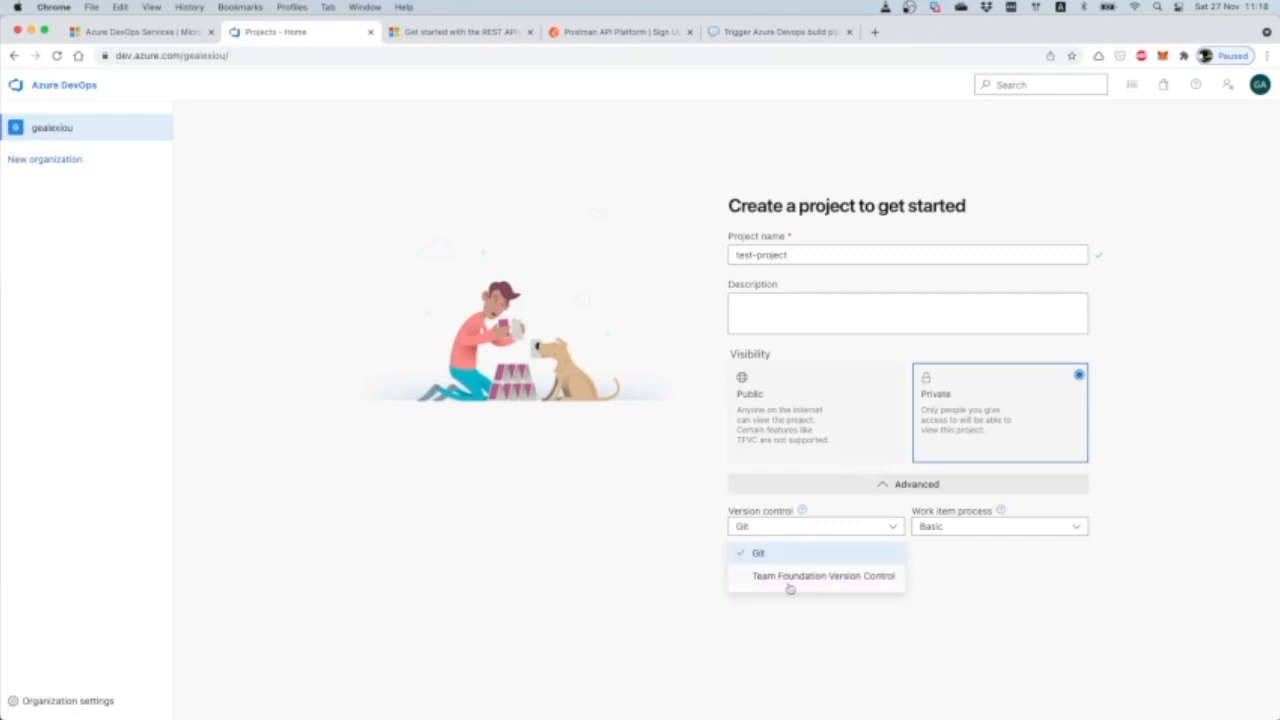
pyautogui.click(964, 584)
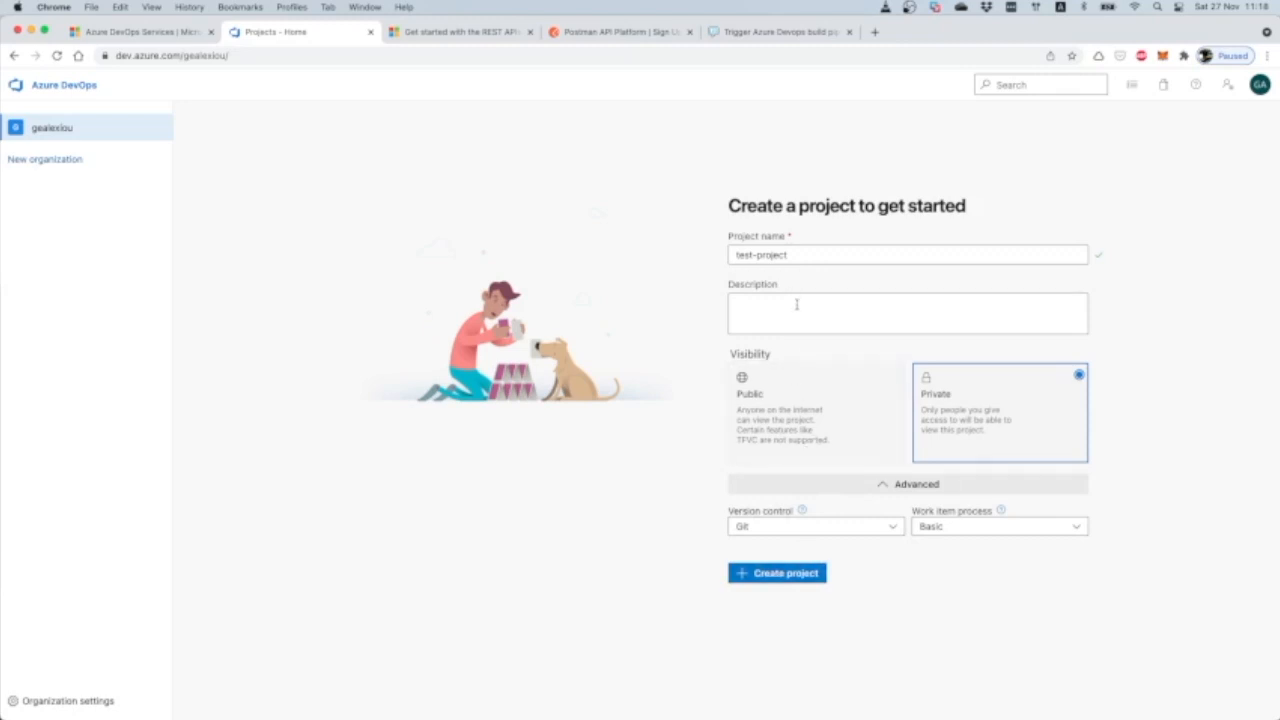
pyautogui.click(780, 574)
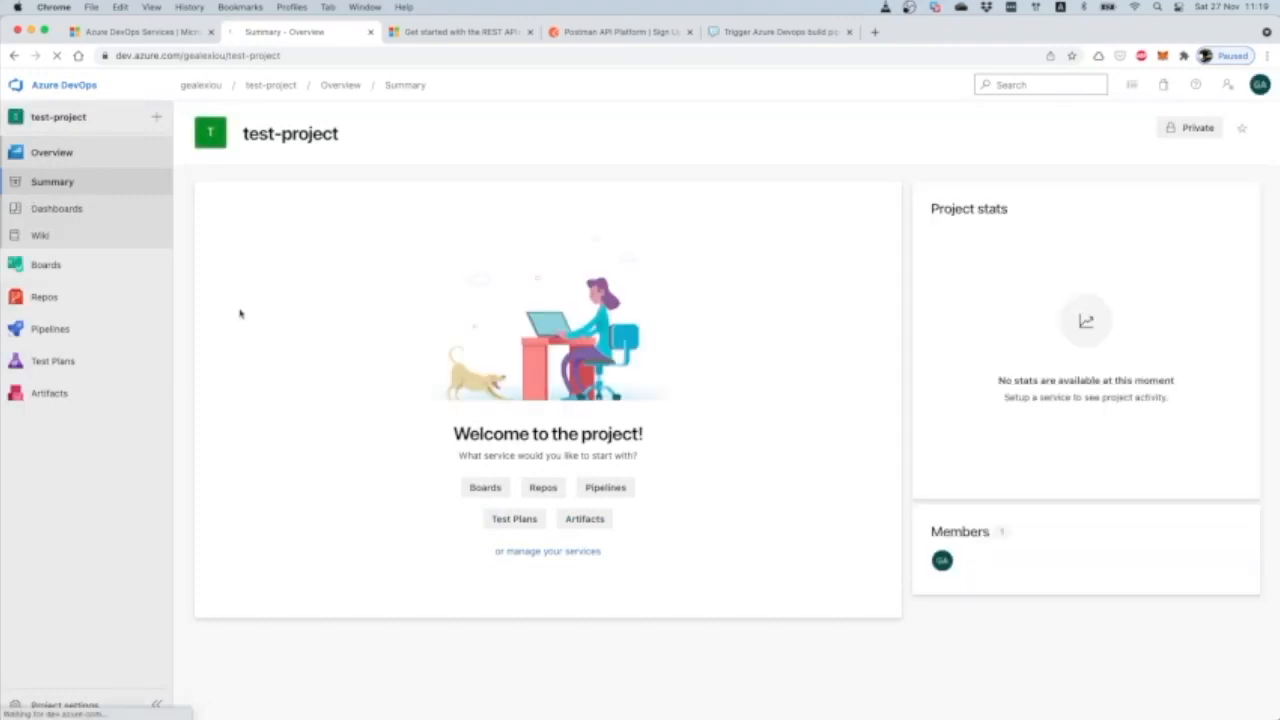
# Step: Open the test-project repository's files and initialize the main branch with a README
pyautogui.click(85, 157)
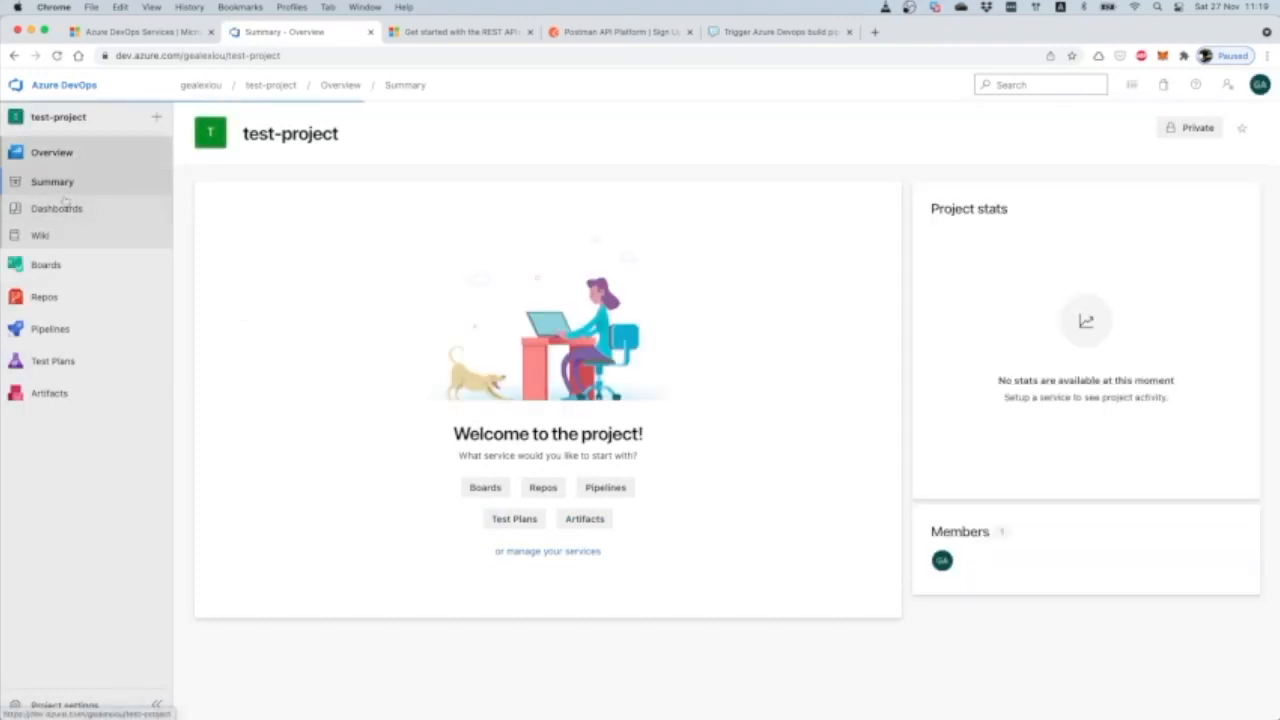
pyautogui.moveTo(65, 372)
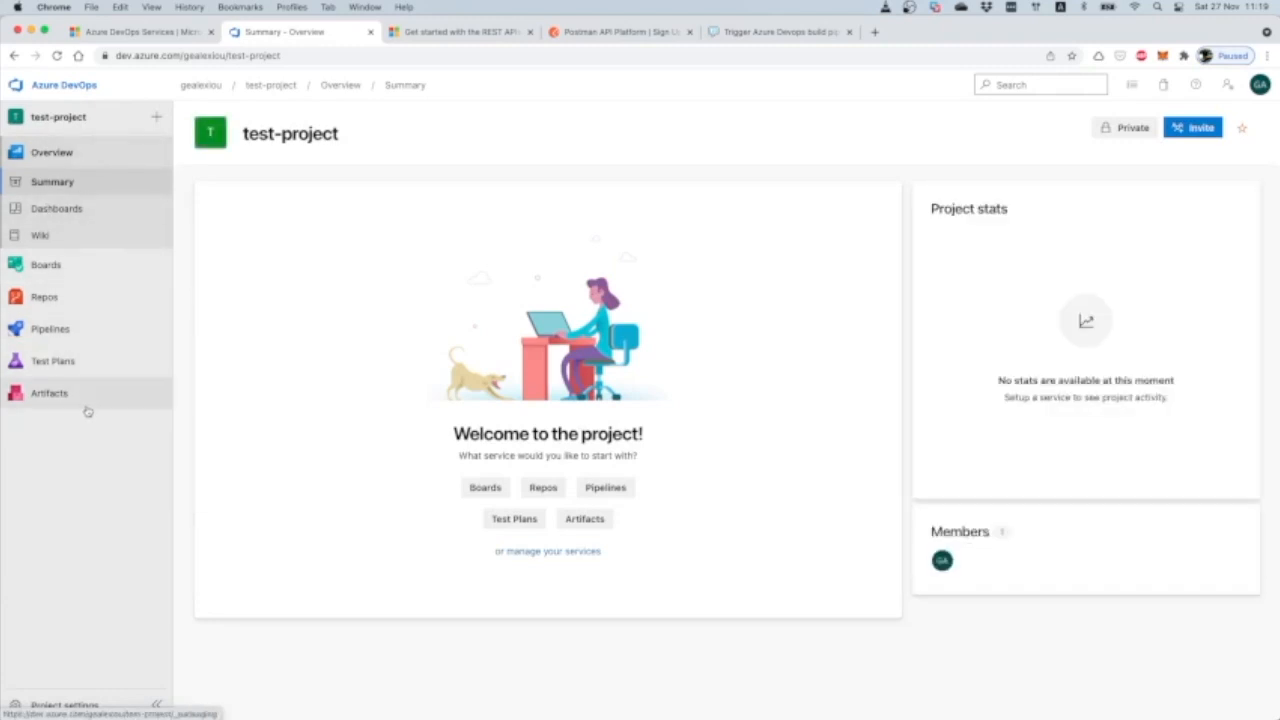
pyautogui.moveTo(78, 268)
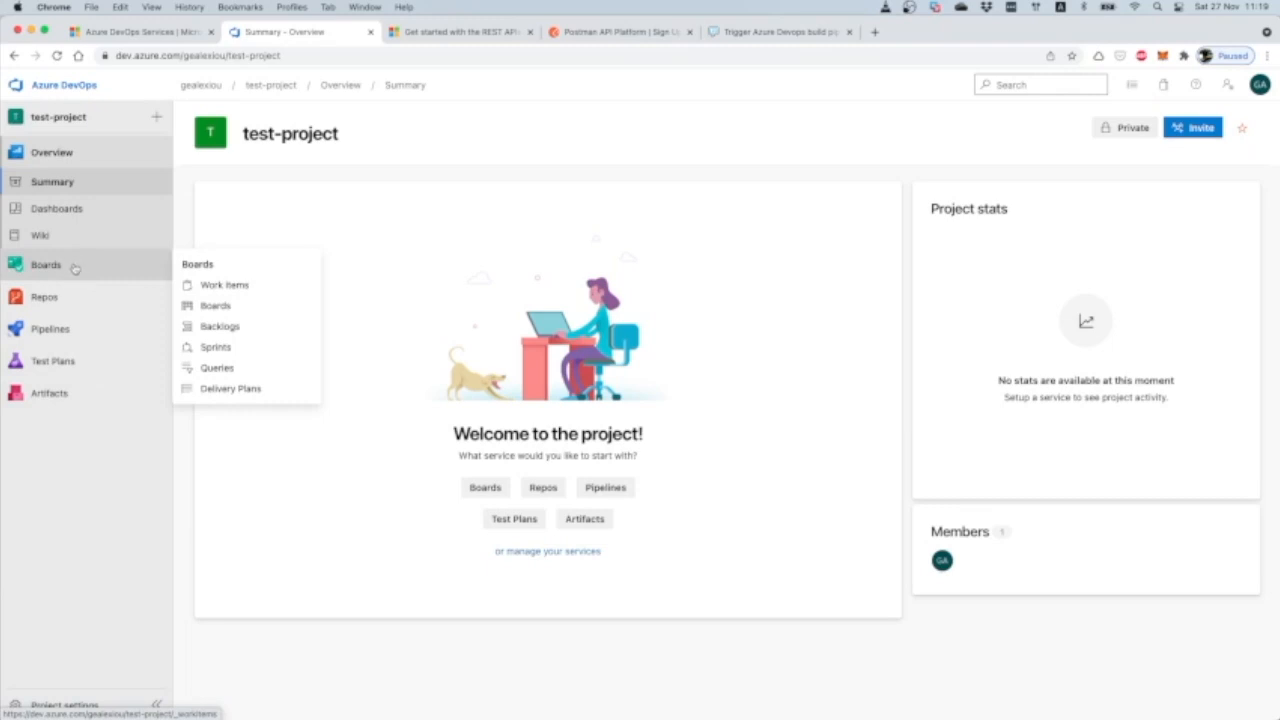
pyautogui.moveTo(81, 331)
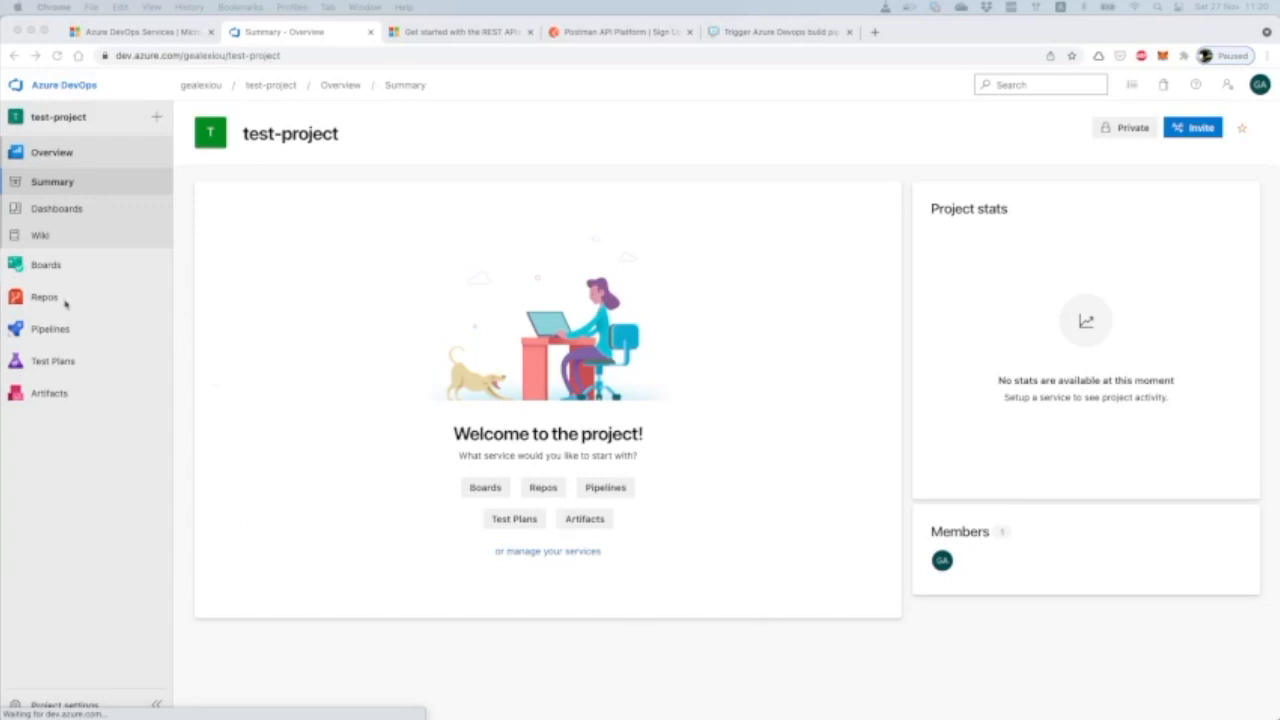
pyautogui.moveTo(100, 295)
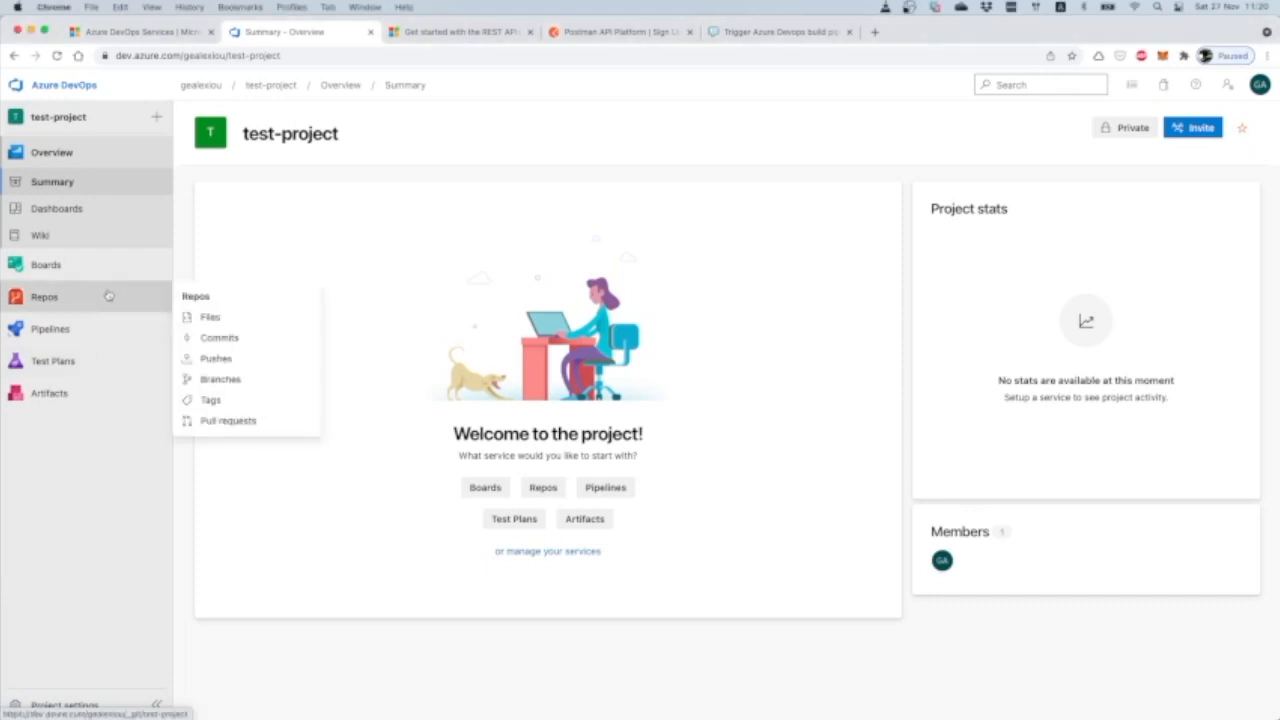
pyautogui.click(212, 317)
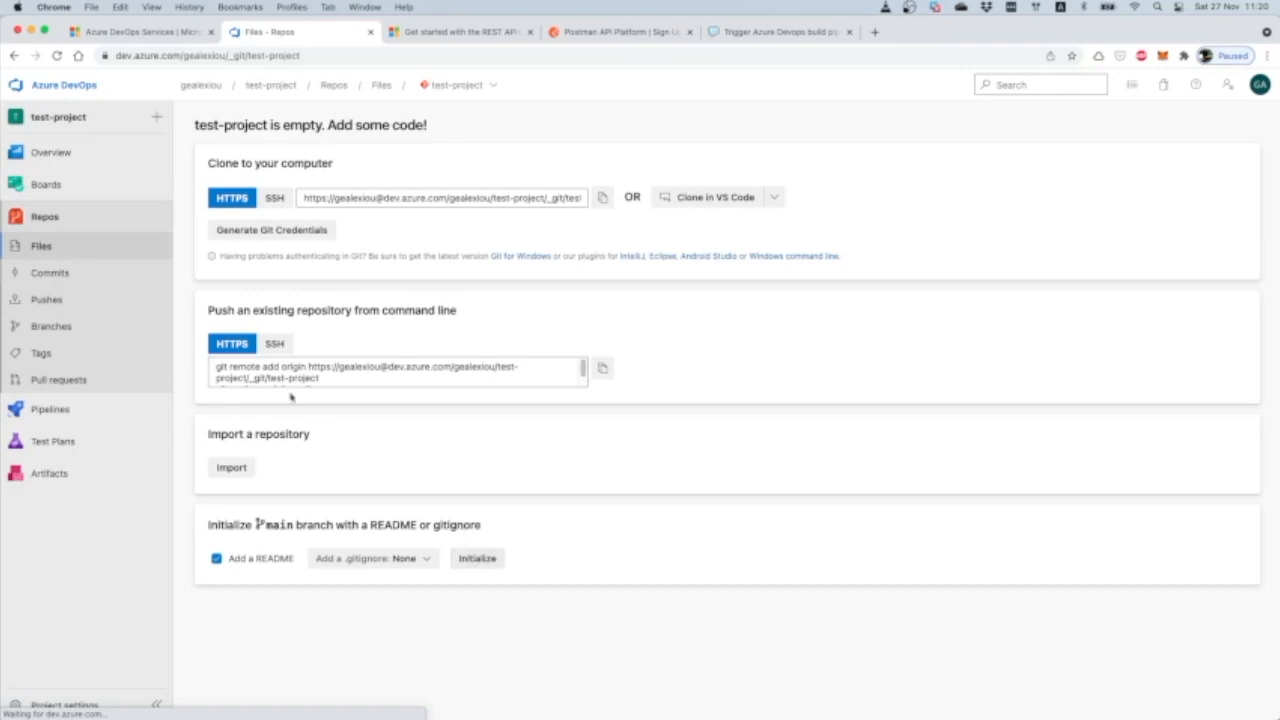
pyautogui.click(478, 559)
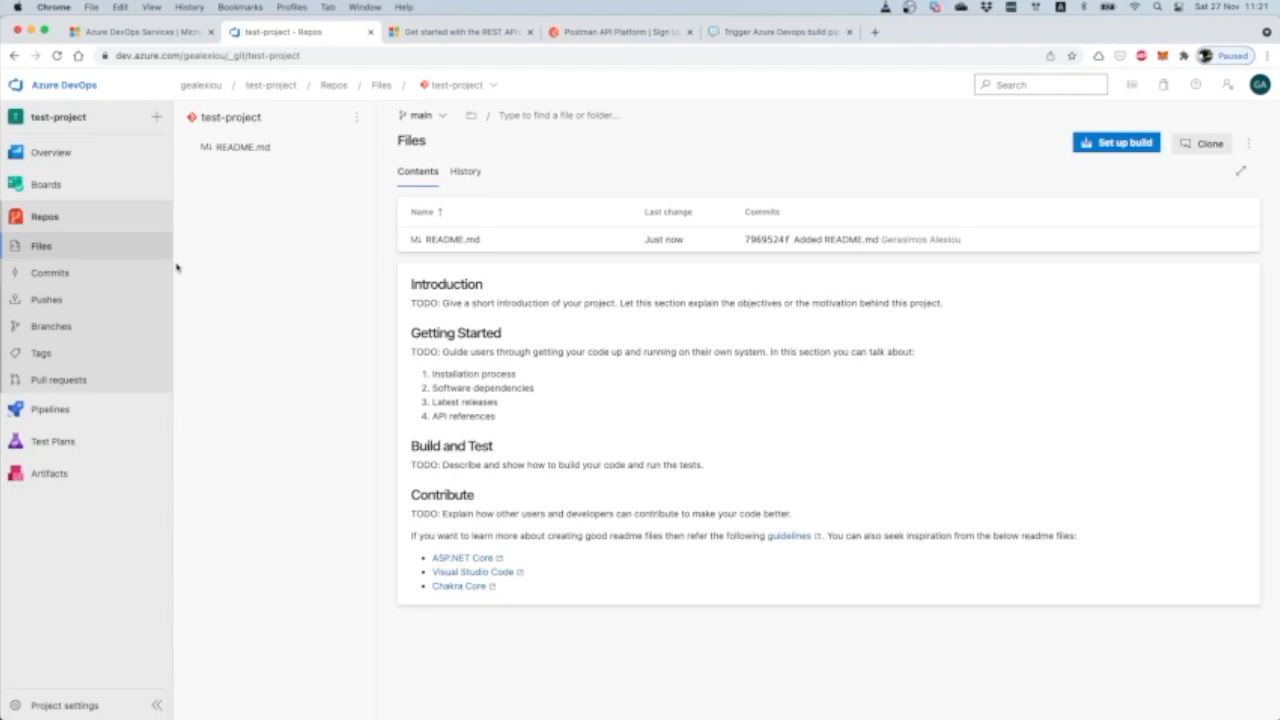
# Step: Start a new pipeline that uses Azure Repos Git and the test-project repository
pyautogui.moveTo(132, 418)
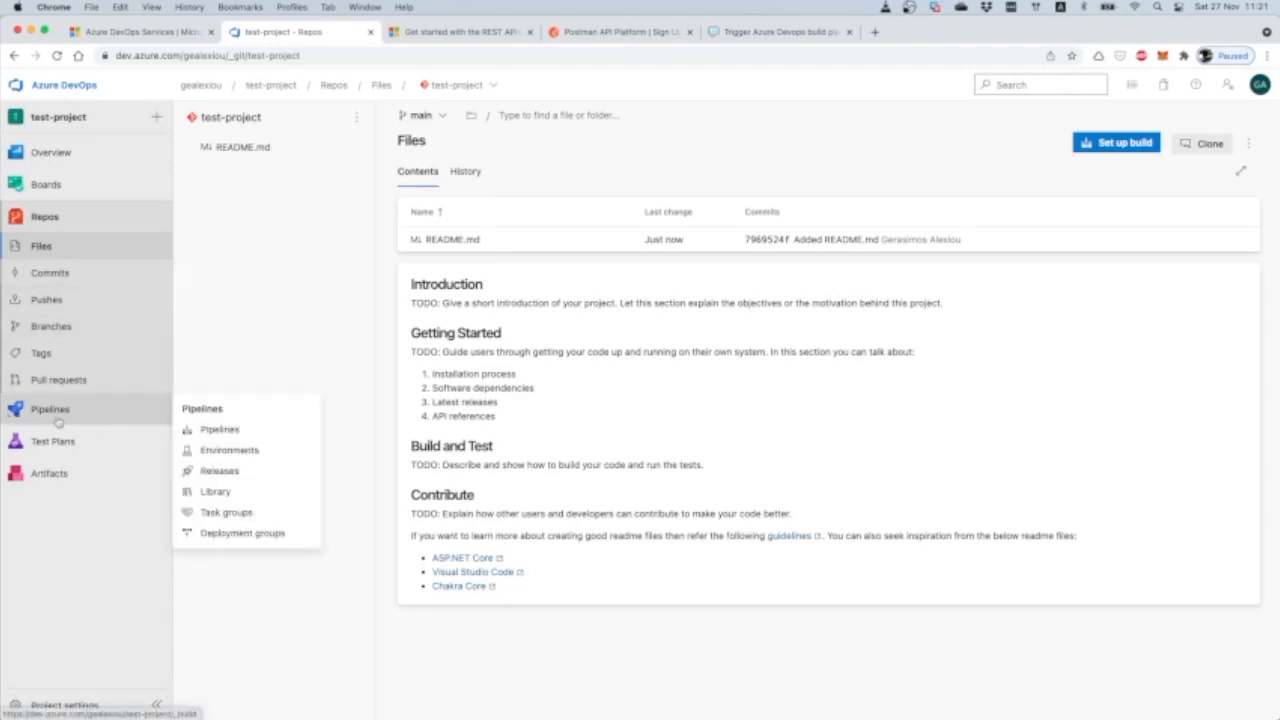
pyautogui.click(205, 430)
pyautogui.click(715, 503)
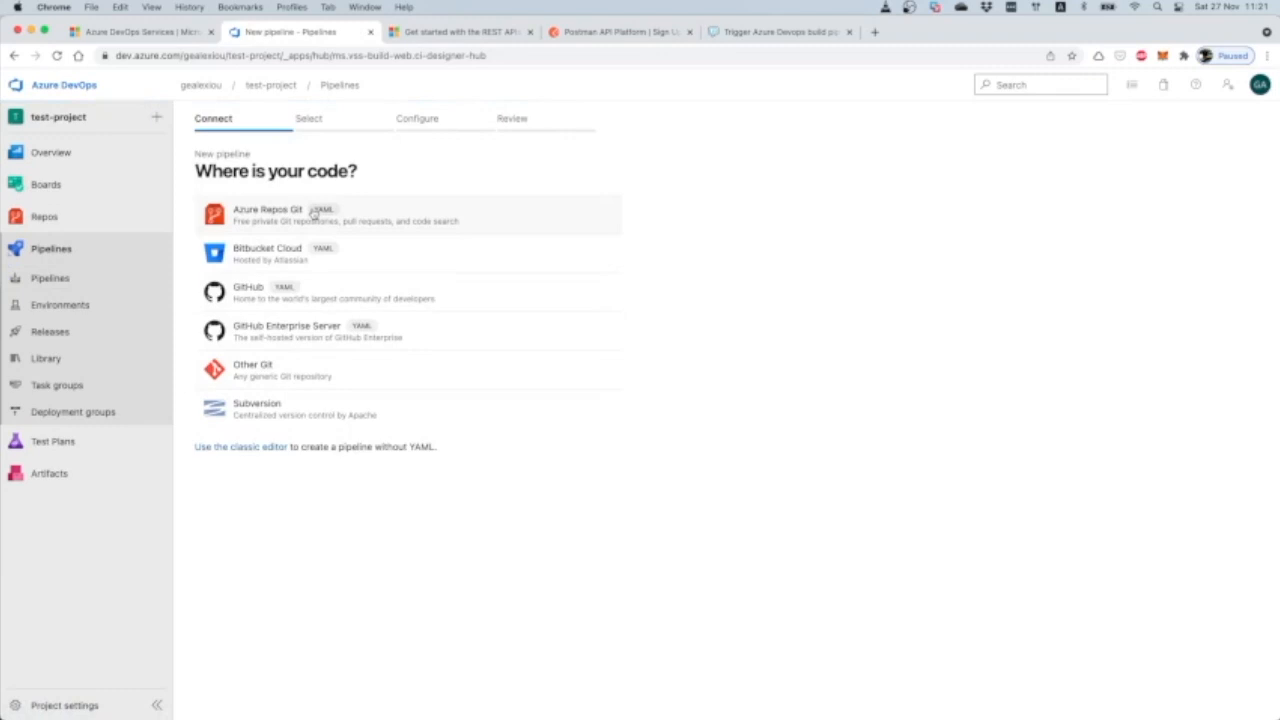
pyautogui.moveTo(198, 171); pyautogui.dragTo(362, 175)
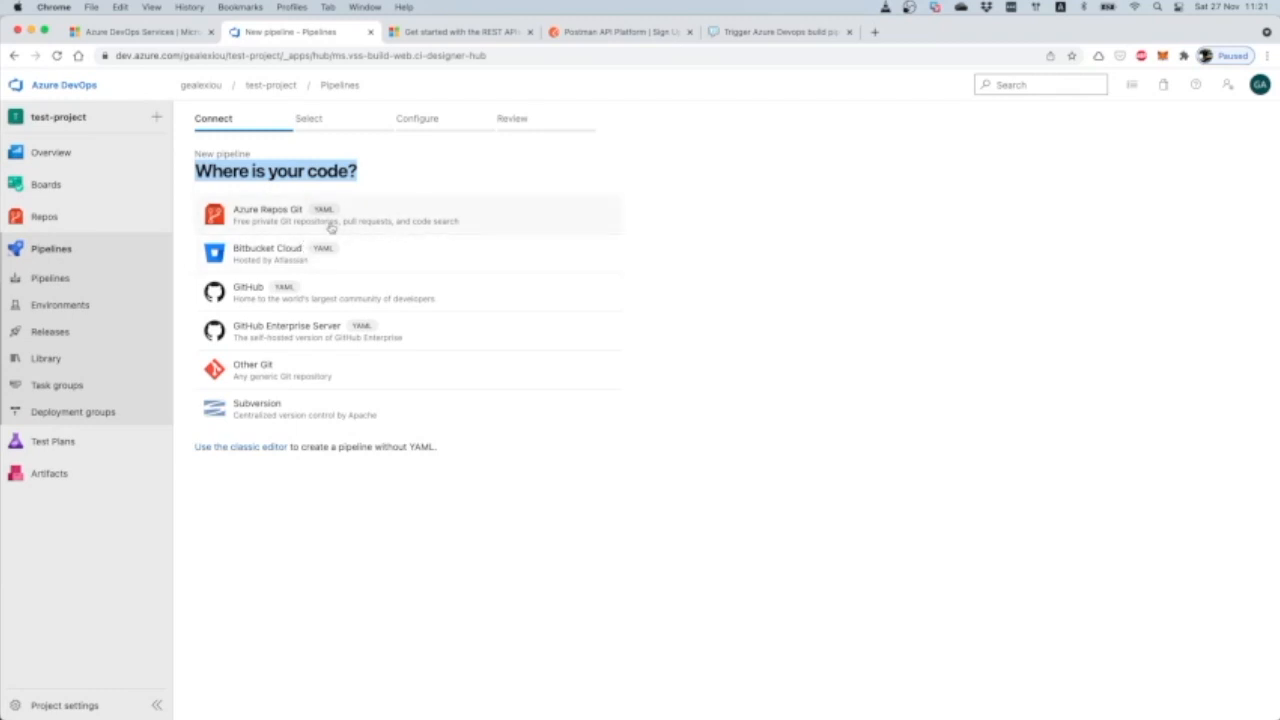
pyautogui.click(360, 222)
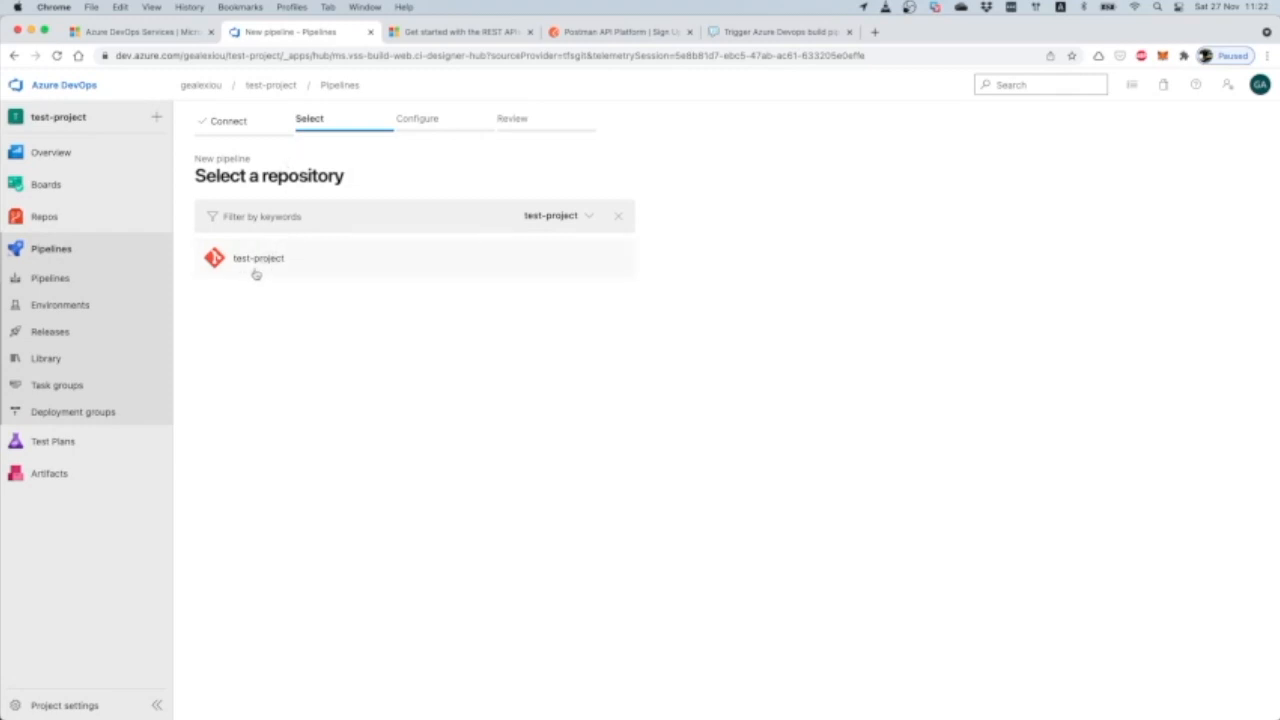
pyautogui.moveTo(120, 230)
pyautogui.click(273, 263)
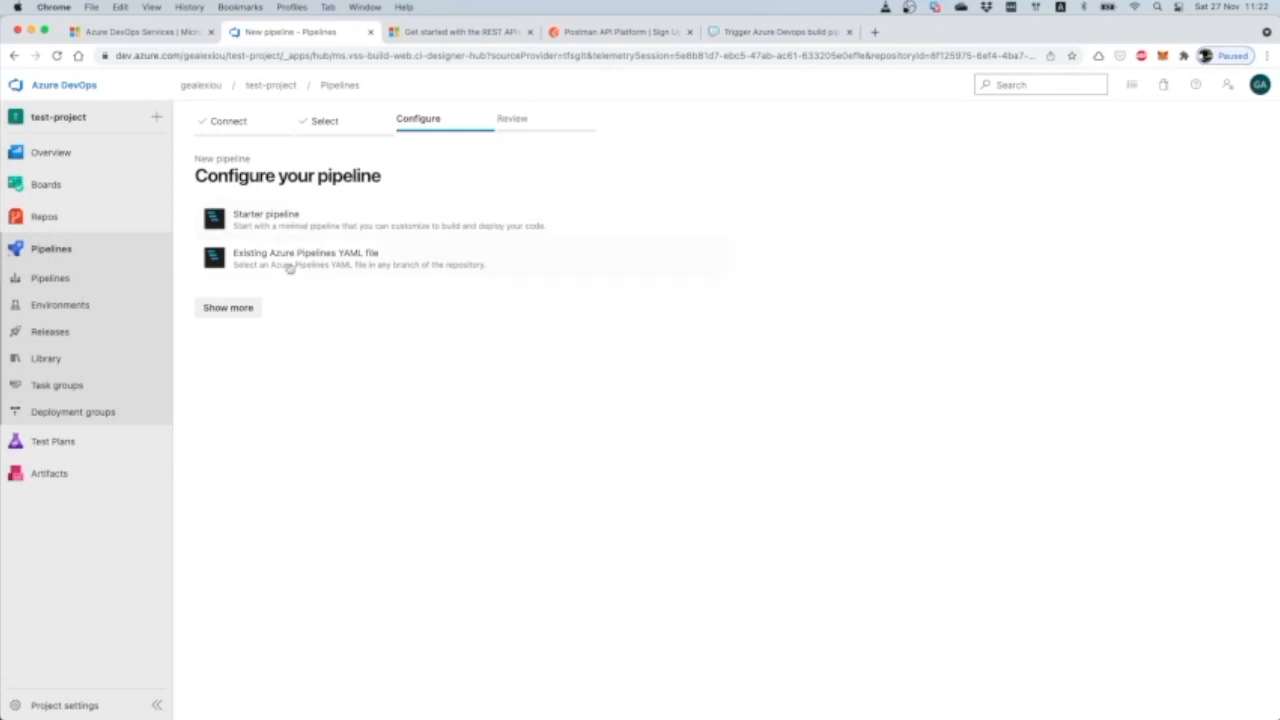
# Step: Look through the full list of pipeline templates and configure the pipeline with the Starter pipeline
pyautogui.click(252, 310)
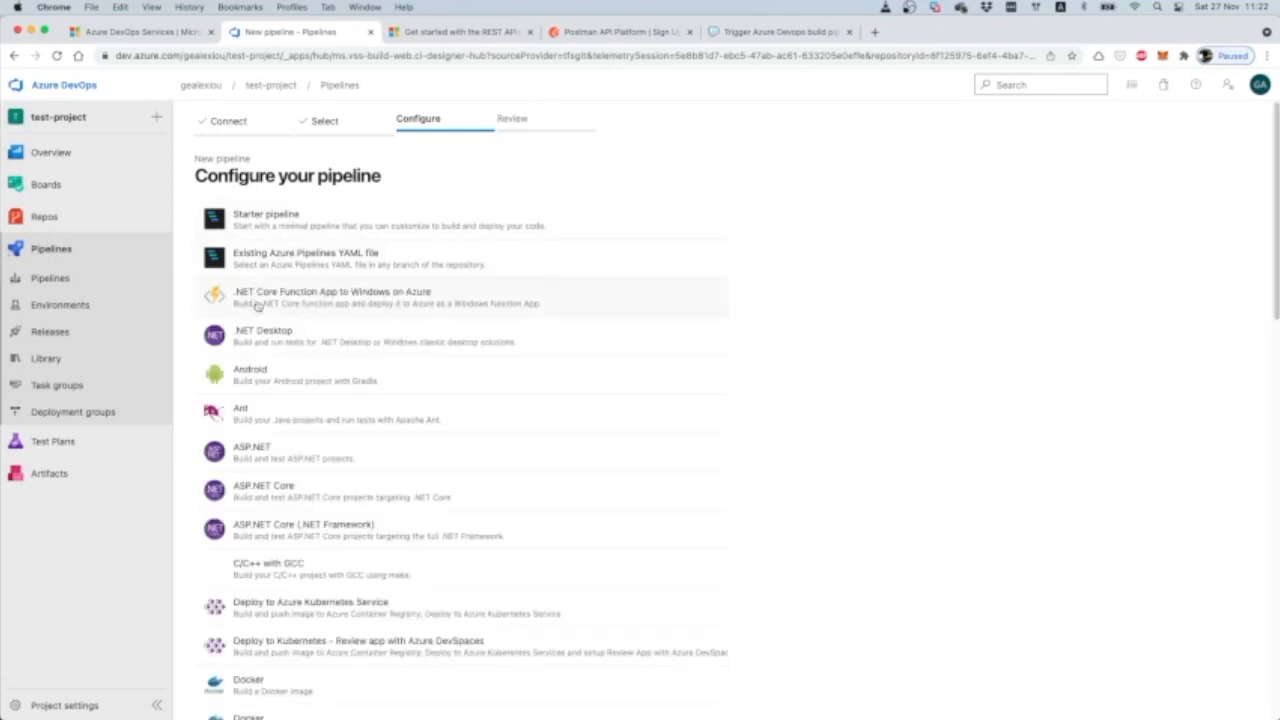
pyautogui.scroll(-3, 314, 412)
pyautogui.scroll(-3, 314, 412)
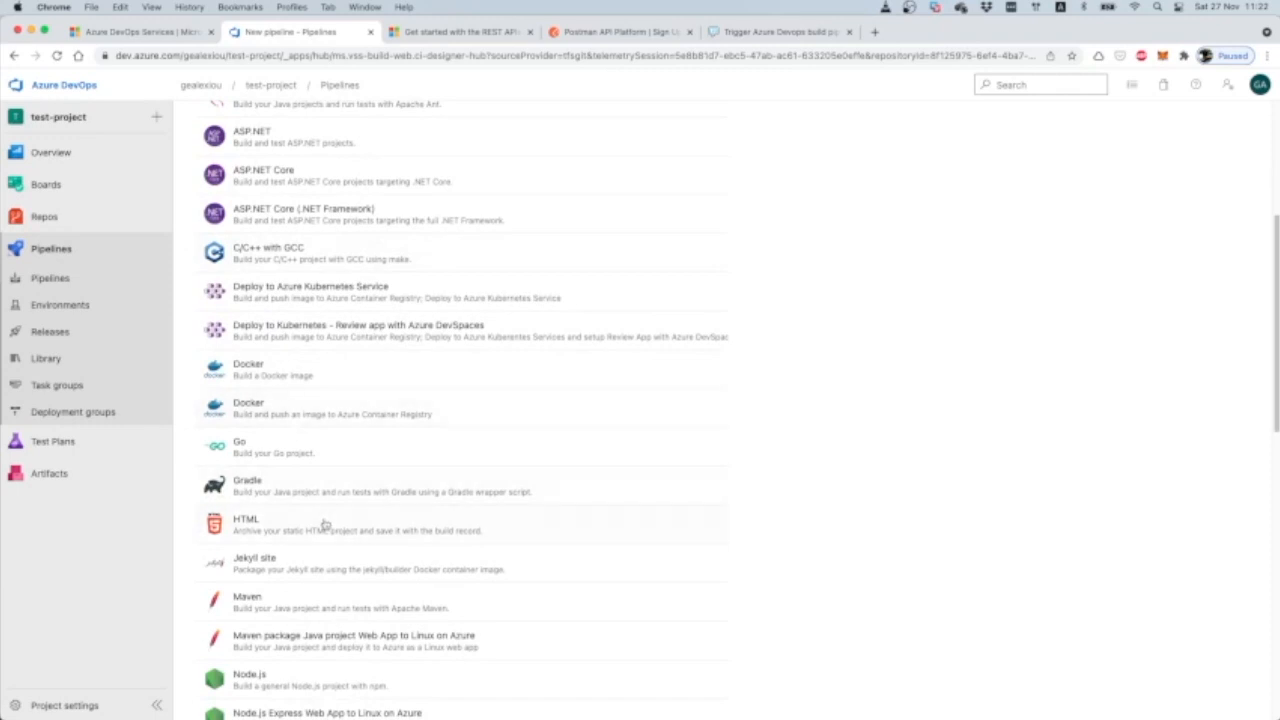
pyautogui.scroll(-8, 277, 508)
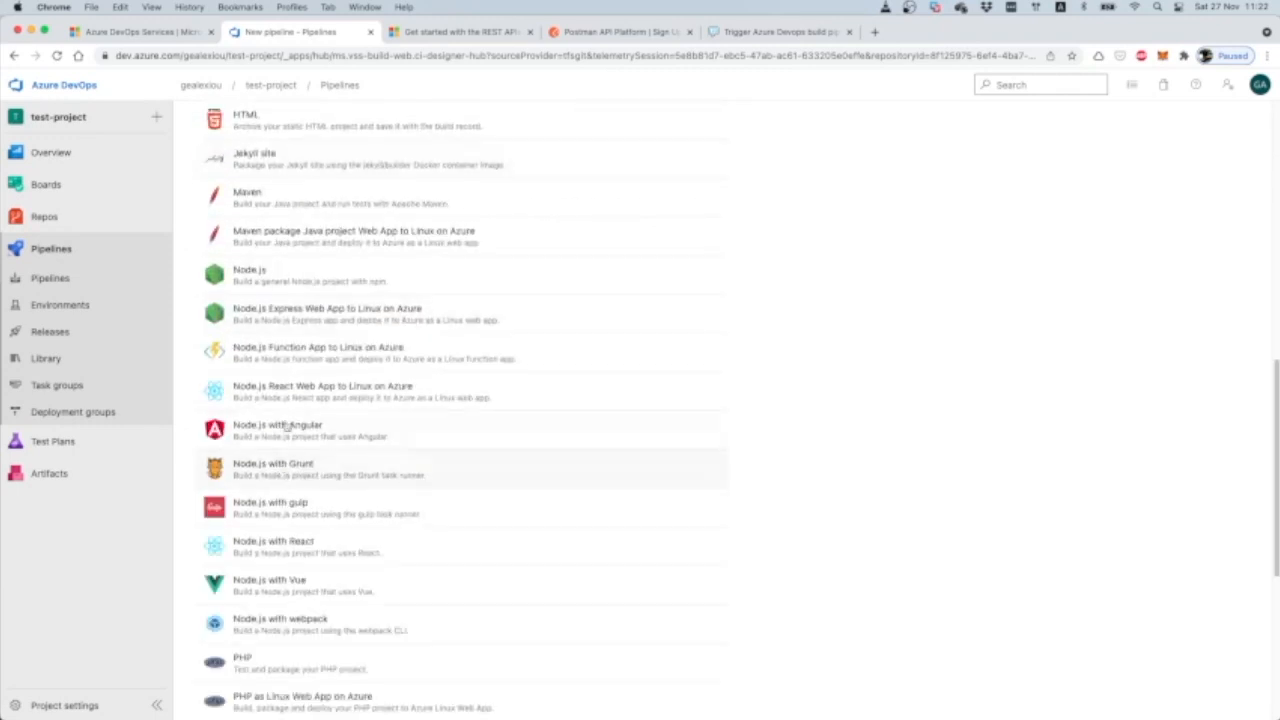
pyautogui.scroll(-4, 296, 466)
pyautogui.scroll(-3, 296, 466)
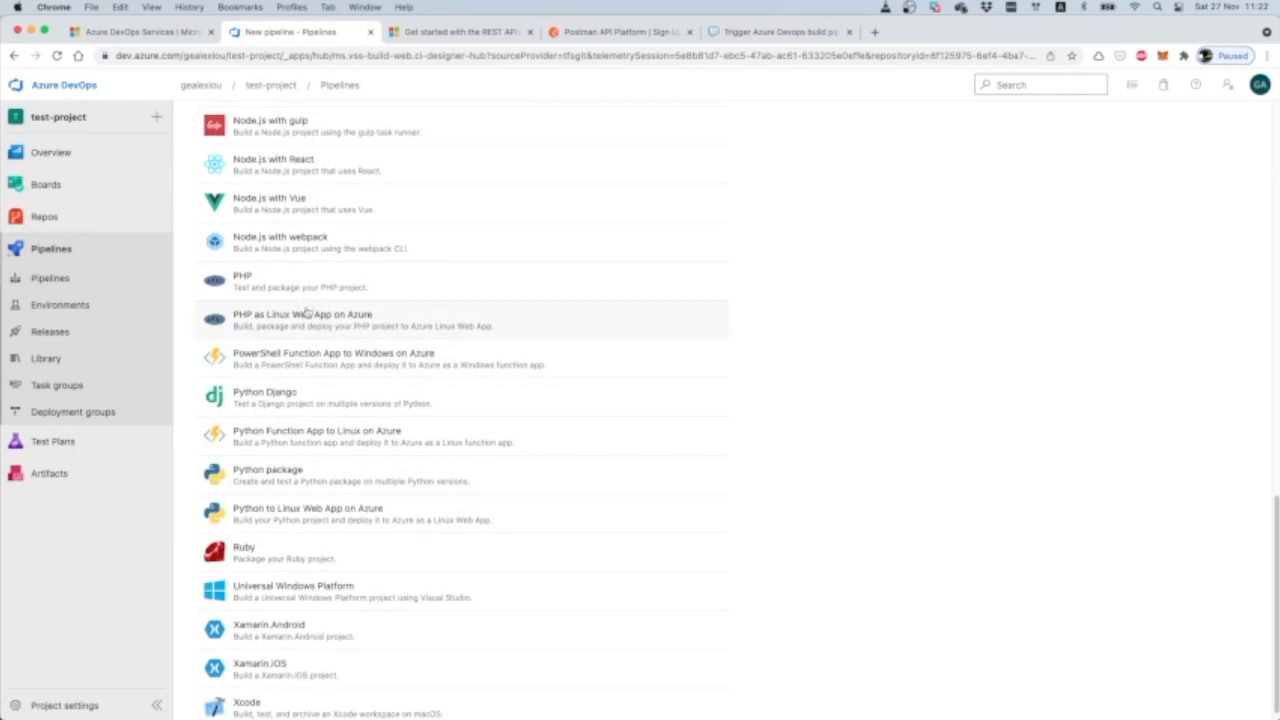
pyautogui.scroll(-1, 304, 314)
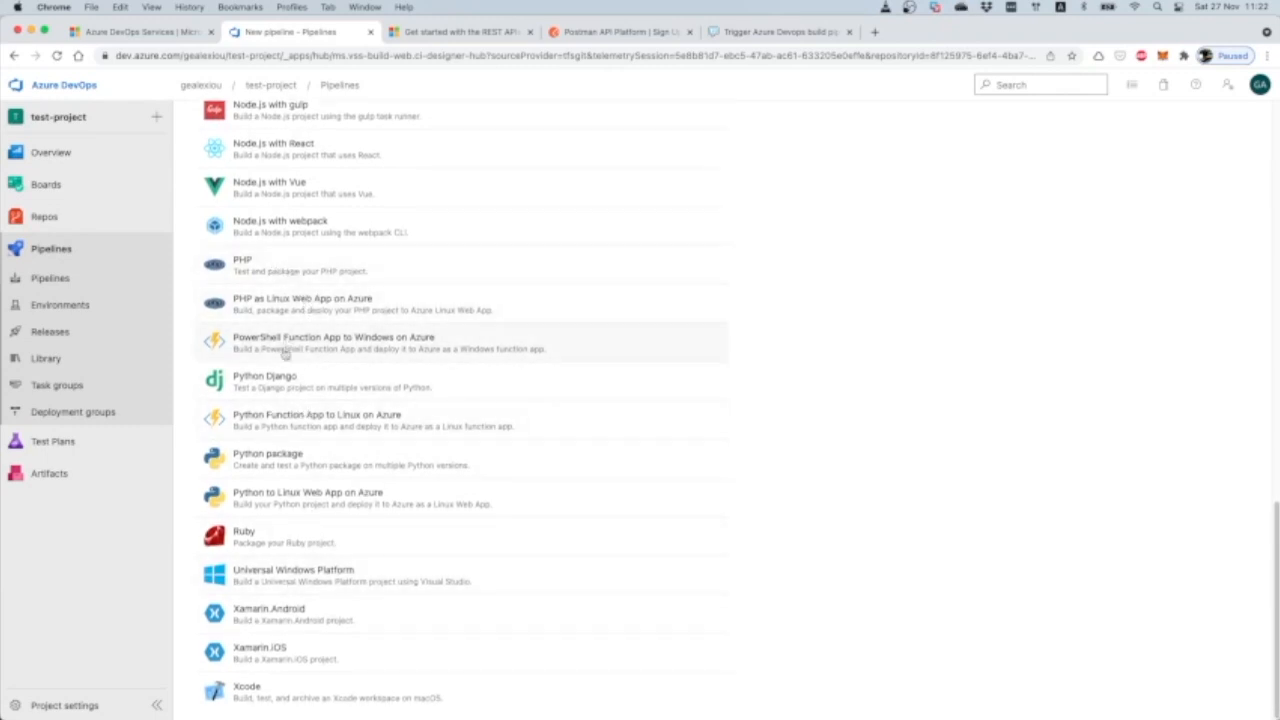
pyautogui.scroll(10, 306, 405)
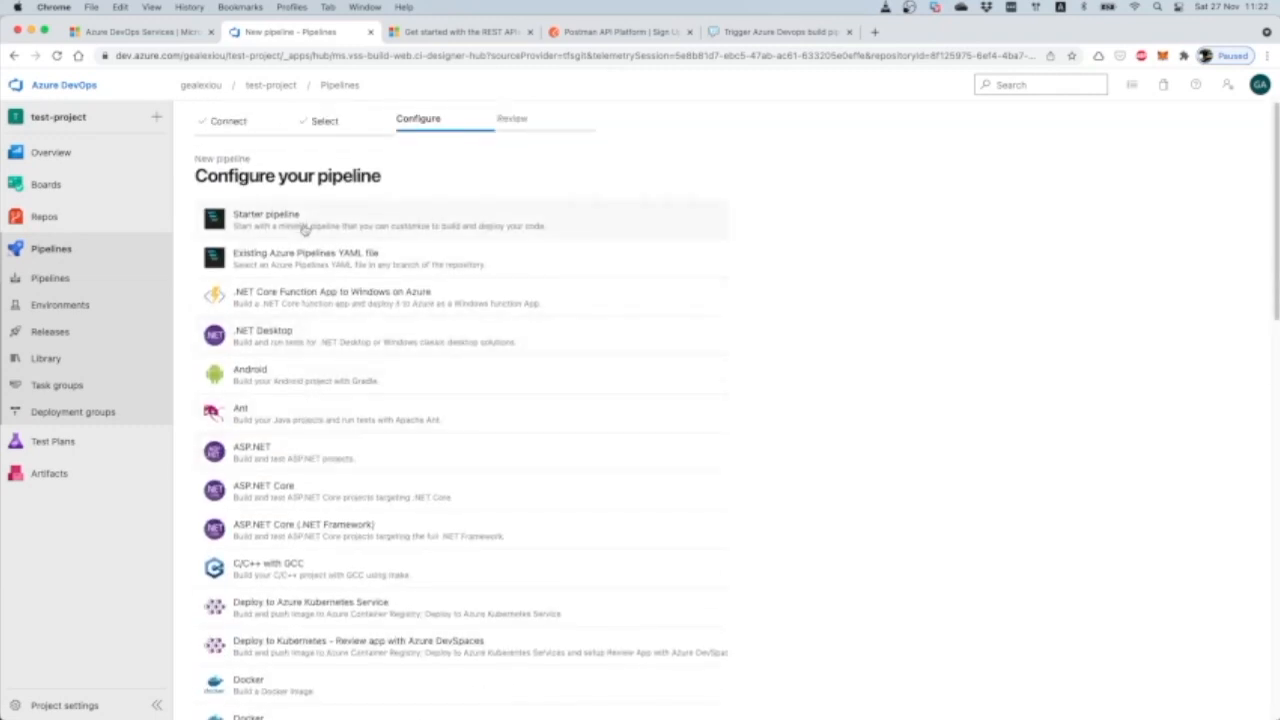
pyautogui.click(272, 216)
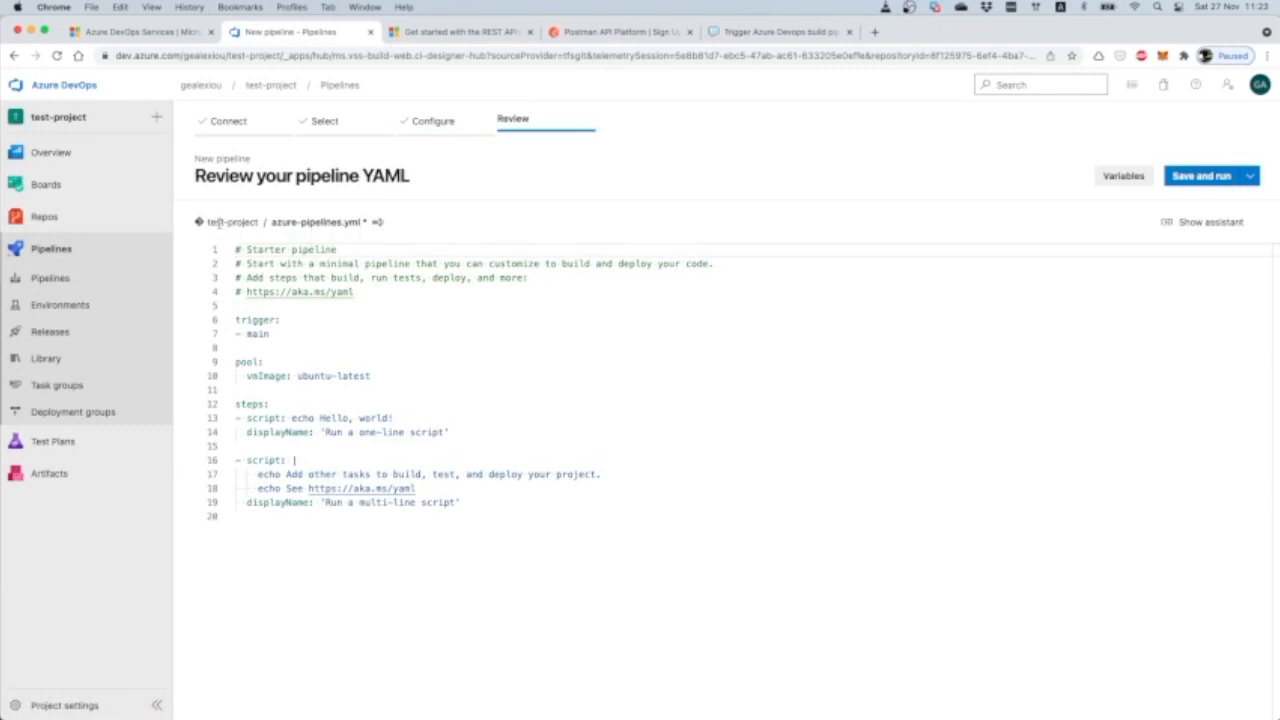
pyautogui.moveTo(208, 222); pyautogui.dragTo(258, 222)
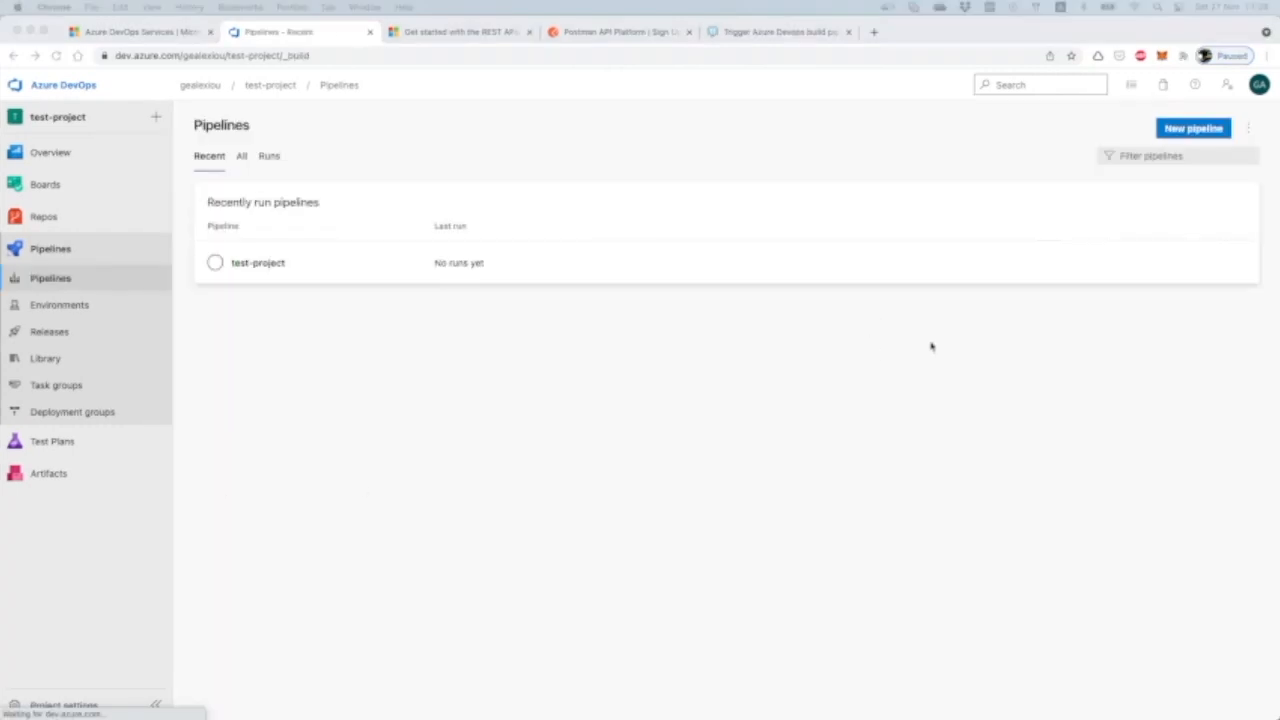
# Step: Edit the test-project pipeline's YAML, setting the trigger to none and adding a "pr: none" line above the pool section
pyautogui.click(1240, 262)
pyautogui.click(1208, 289)
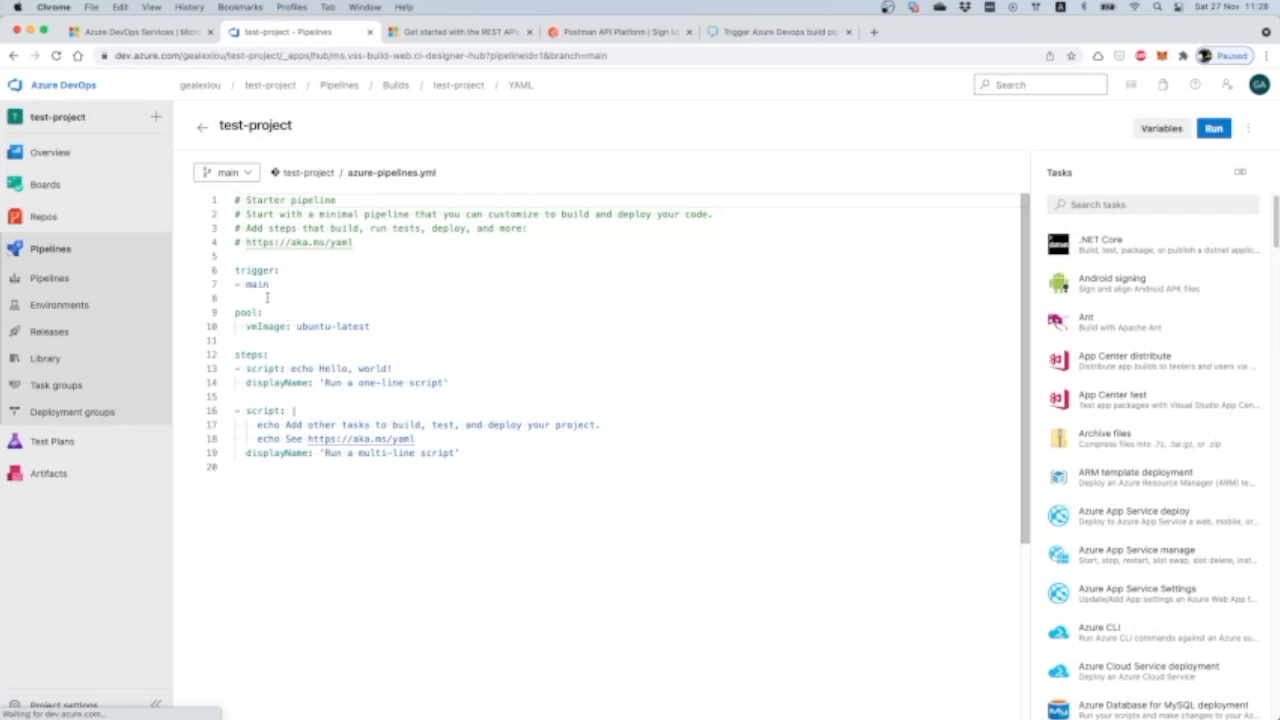
pyautogui.doubleClick(258, 284)
pyautogui.write('none')
pyautogui.click(247, 297)
pyautogui.press('Return')
pyautogui.write('pr: none')
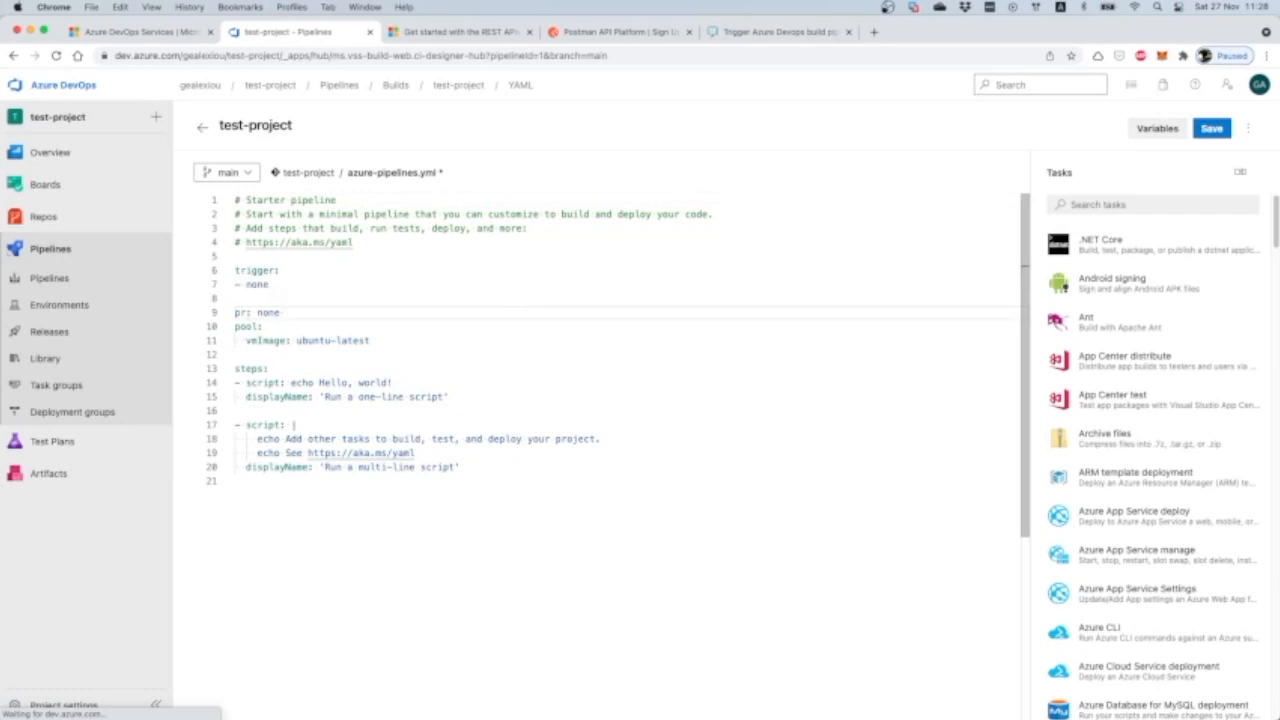
pyautogui.press('Return')
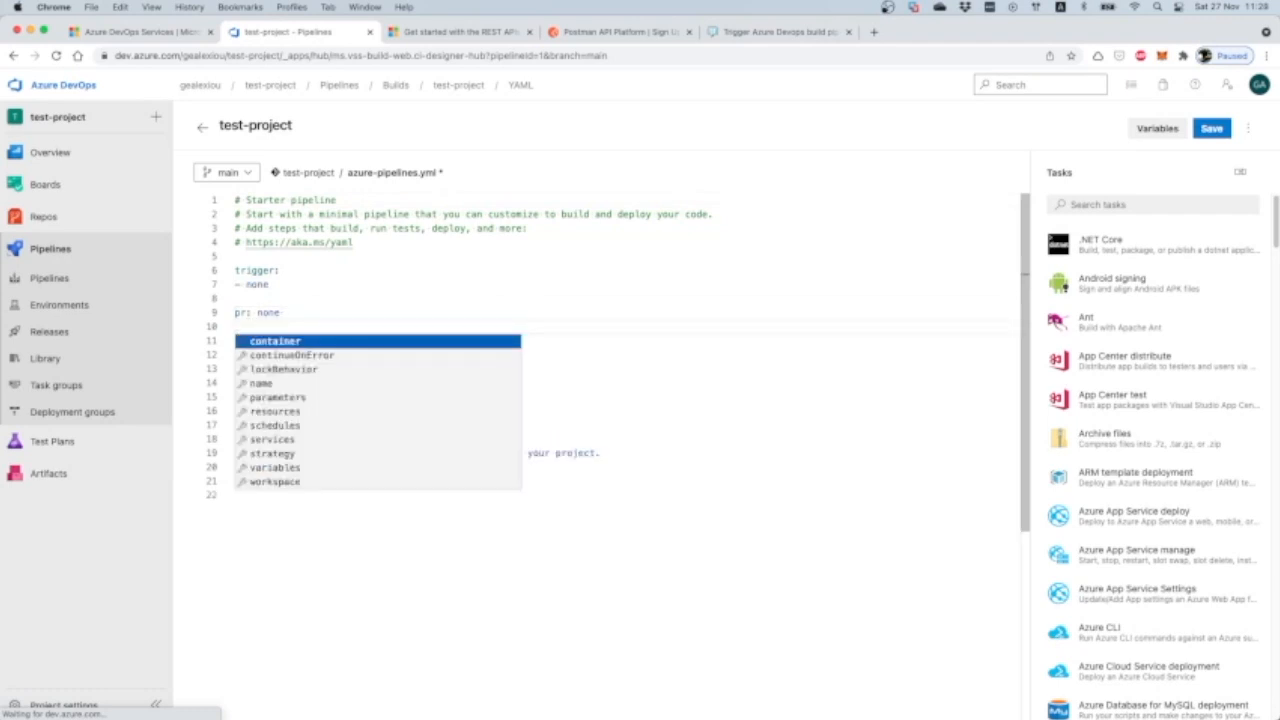
pyautogui.press('Left')
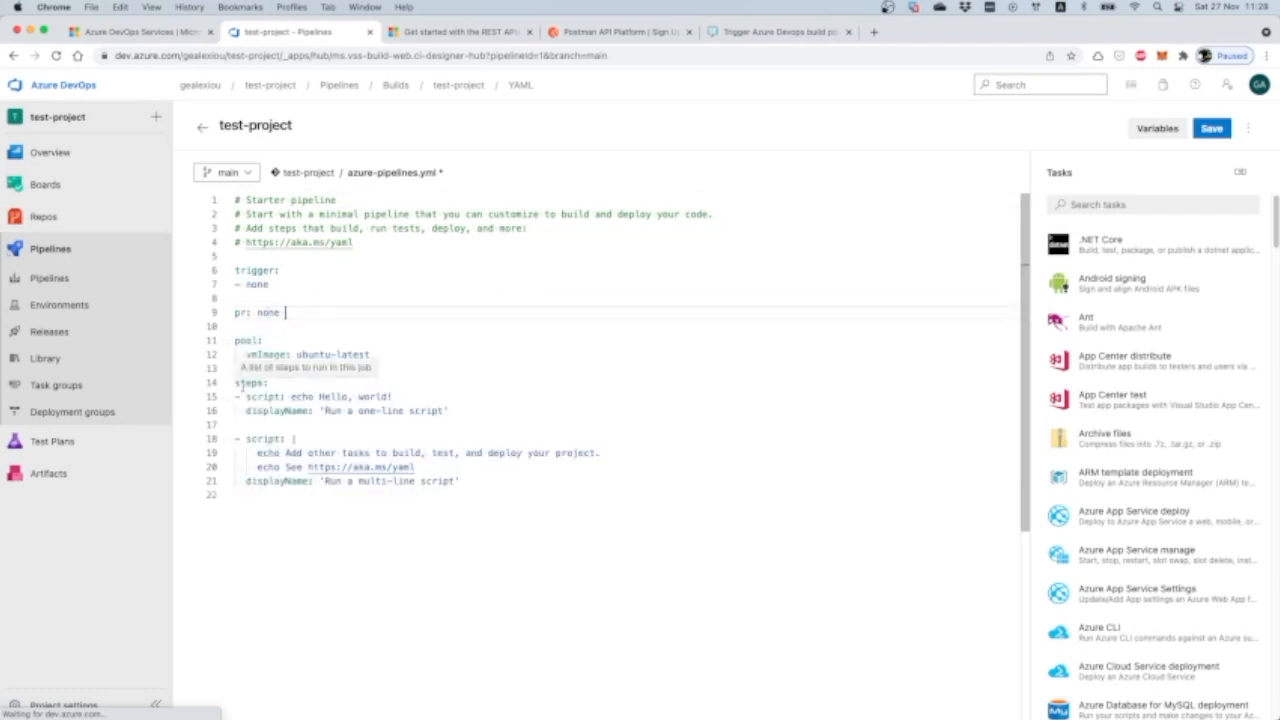
pyautogui.click(251, 296)
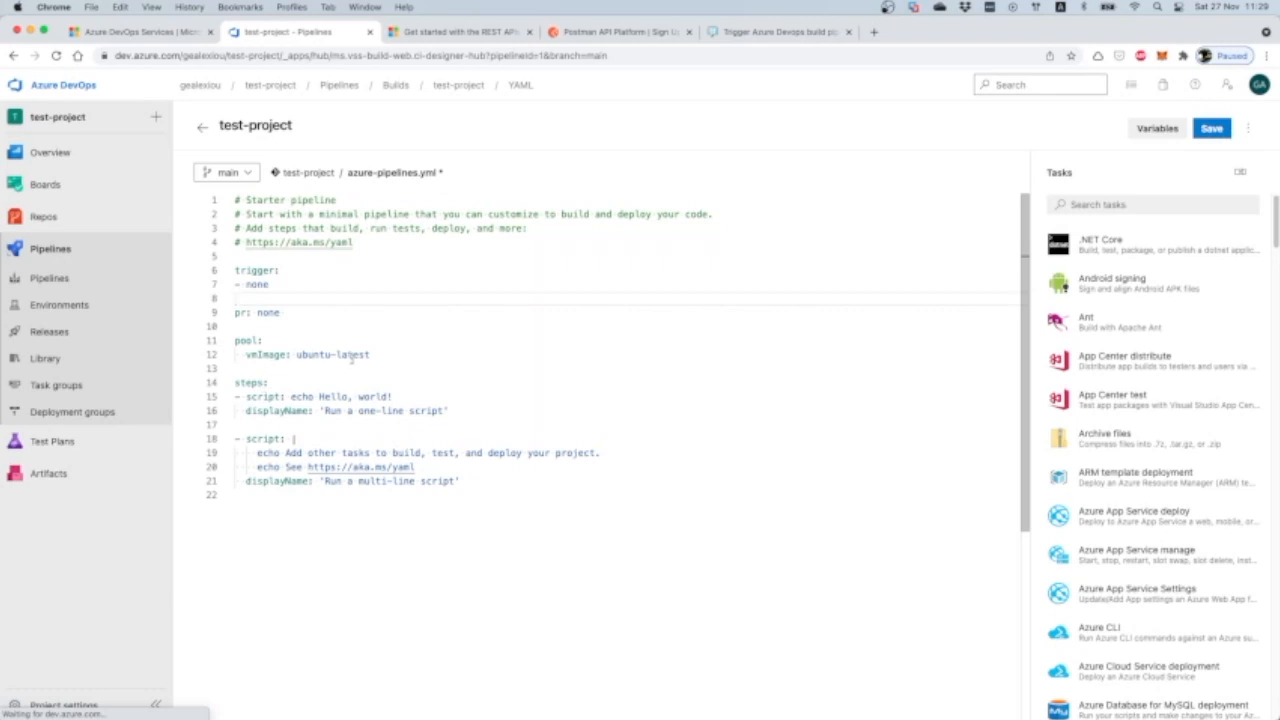
# Step: Examine the pool's vmImage setting and the script steps in the pipeline YAML
pyautogui.moveTo(375, 355); pyautogui.dragTo(240, 355)
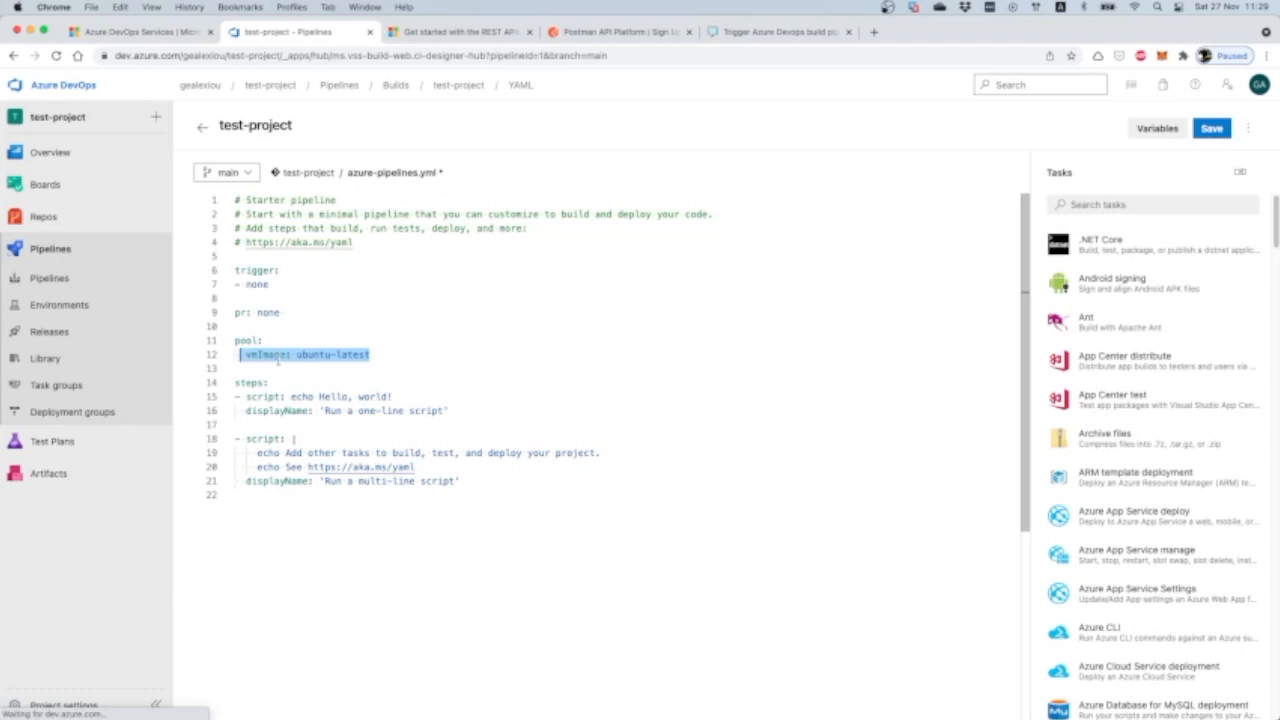
pyautogui.click(393, 367)
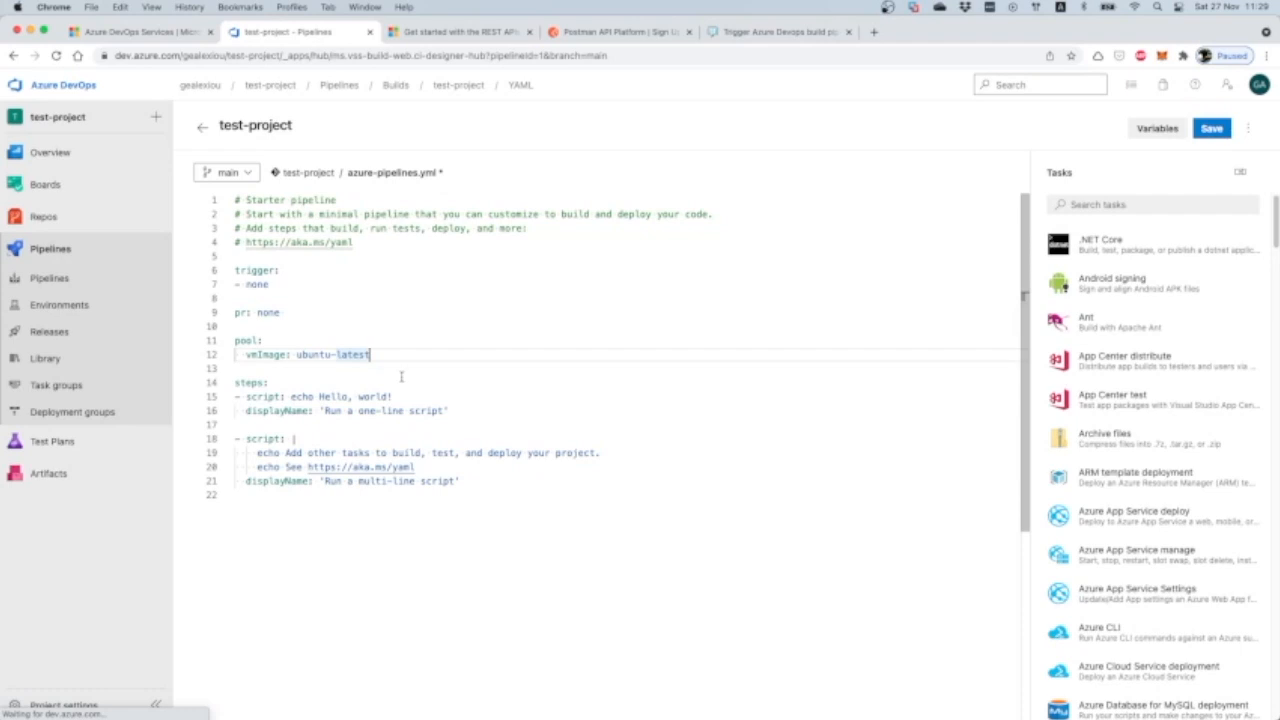
pyautogui.moveTo(490, 481); pyautogui.dragTo(230, 400)
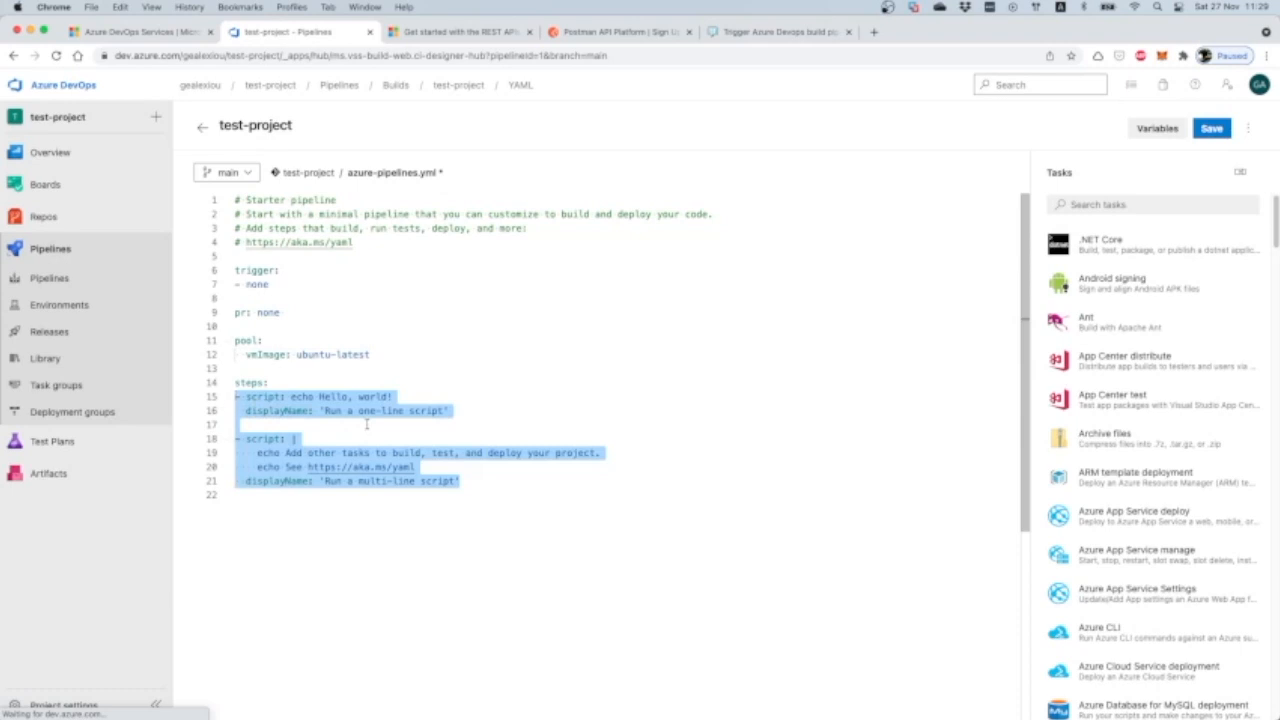
# Step: Delete the sample script entries under steps and insert a parameters section between the pool and steps sections
pyautogui.press('BackSpace')
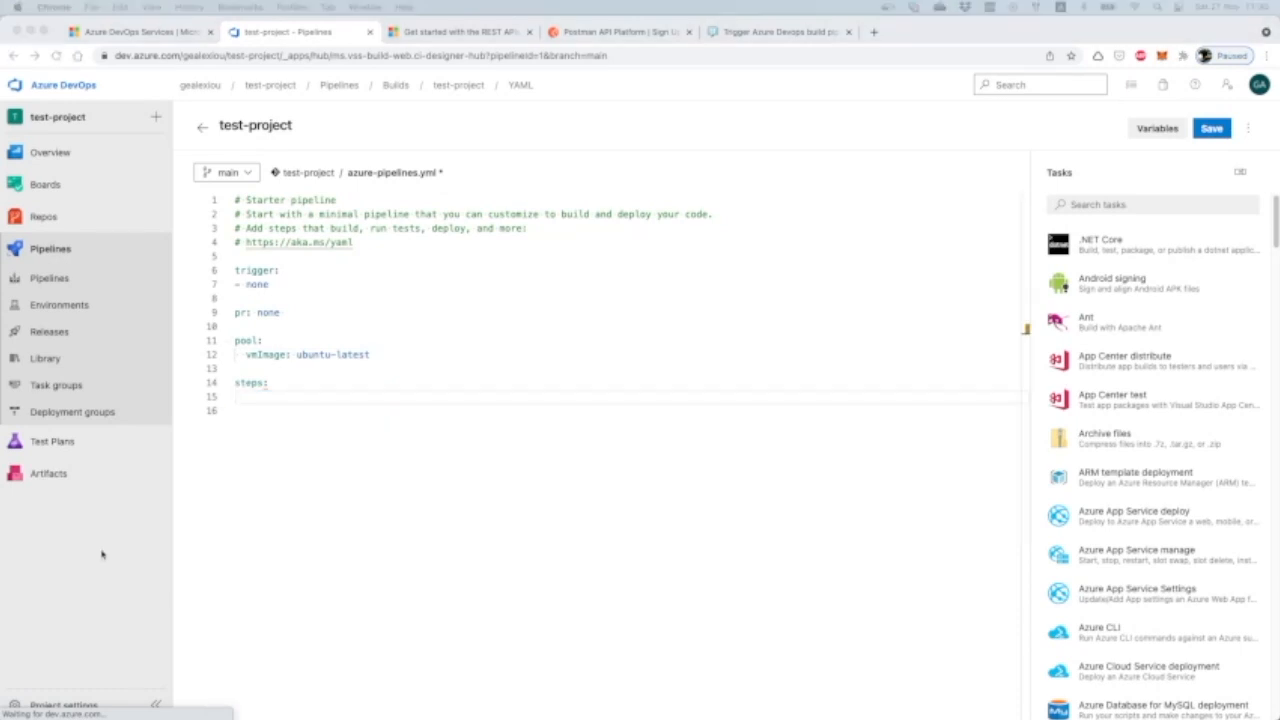
pyautogui.click(262, 368)
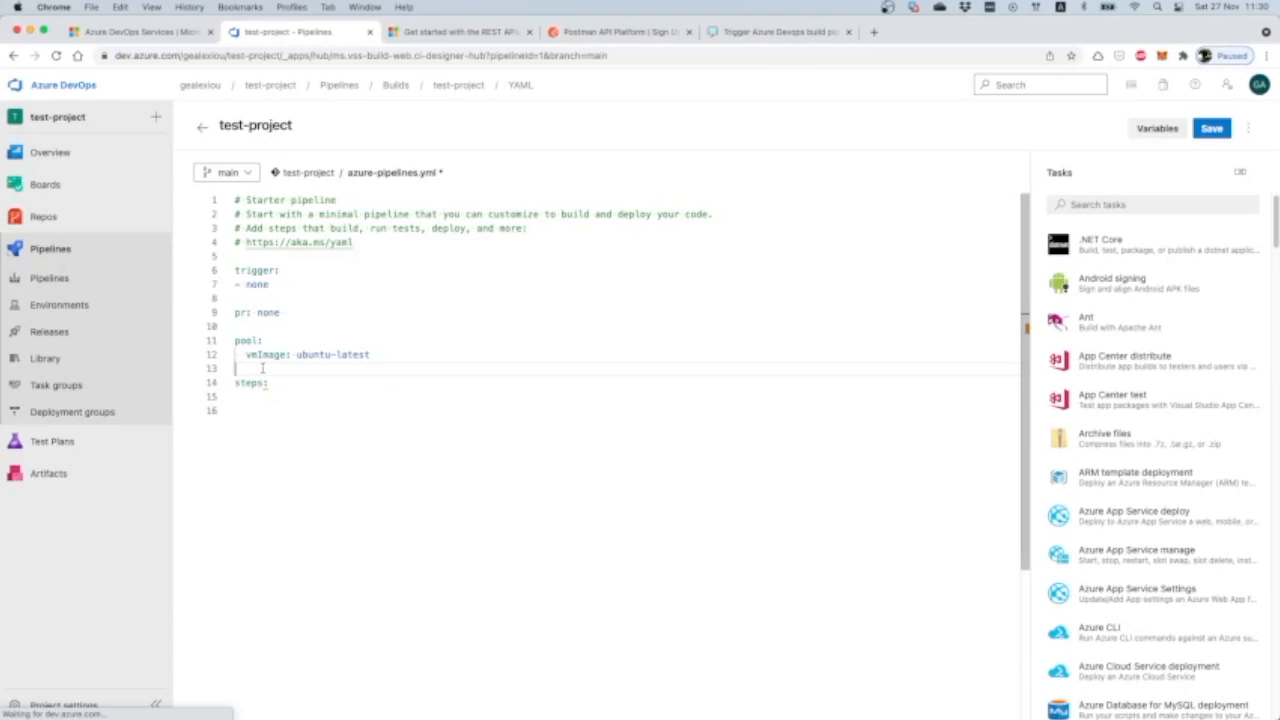
pyautogui.press('Return')
pyautogui.write('pa')
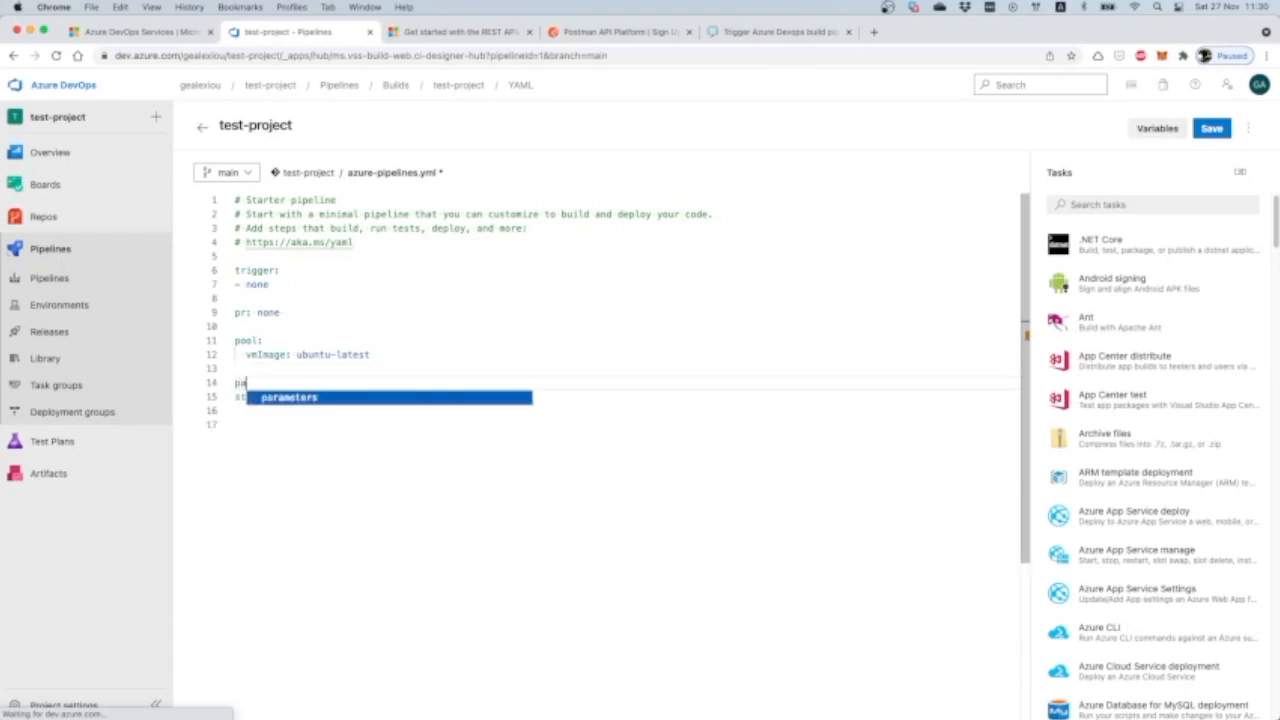
pyautogui.write('rameters')
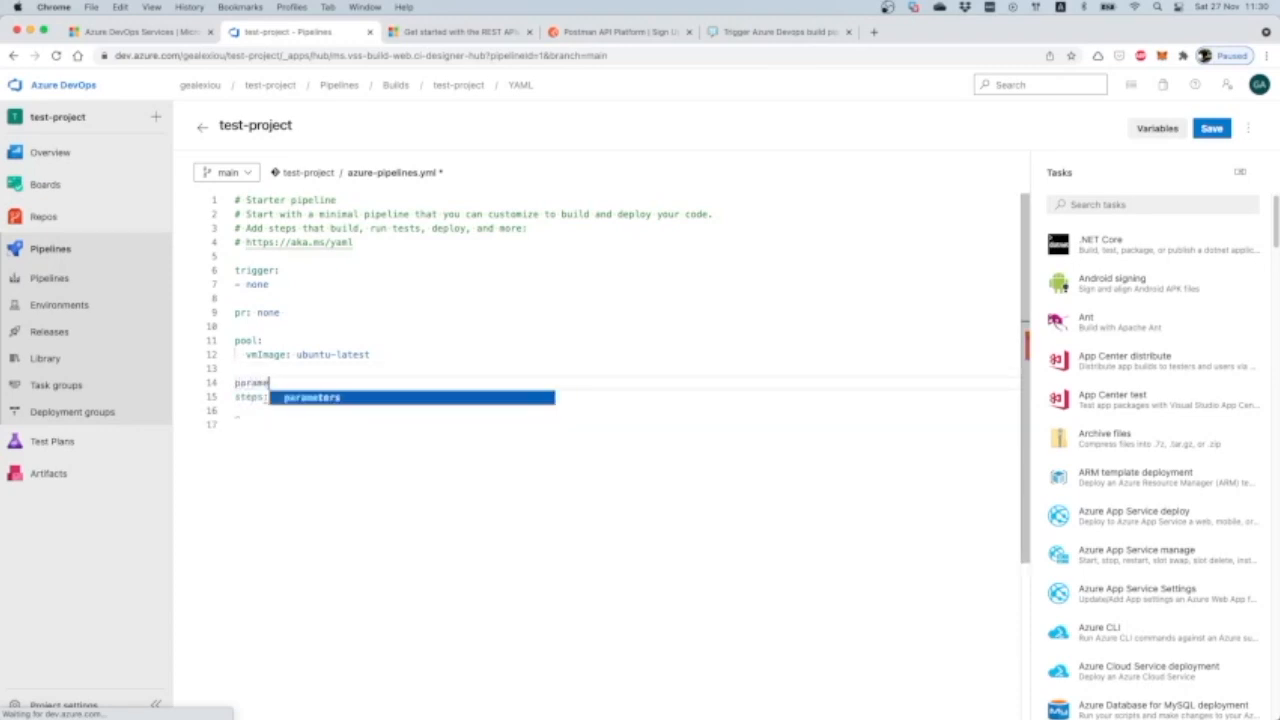
pyautogui.press('Return')
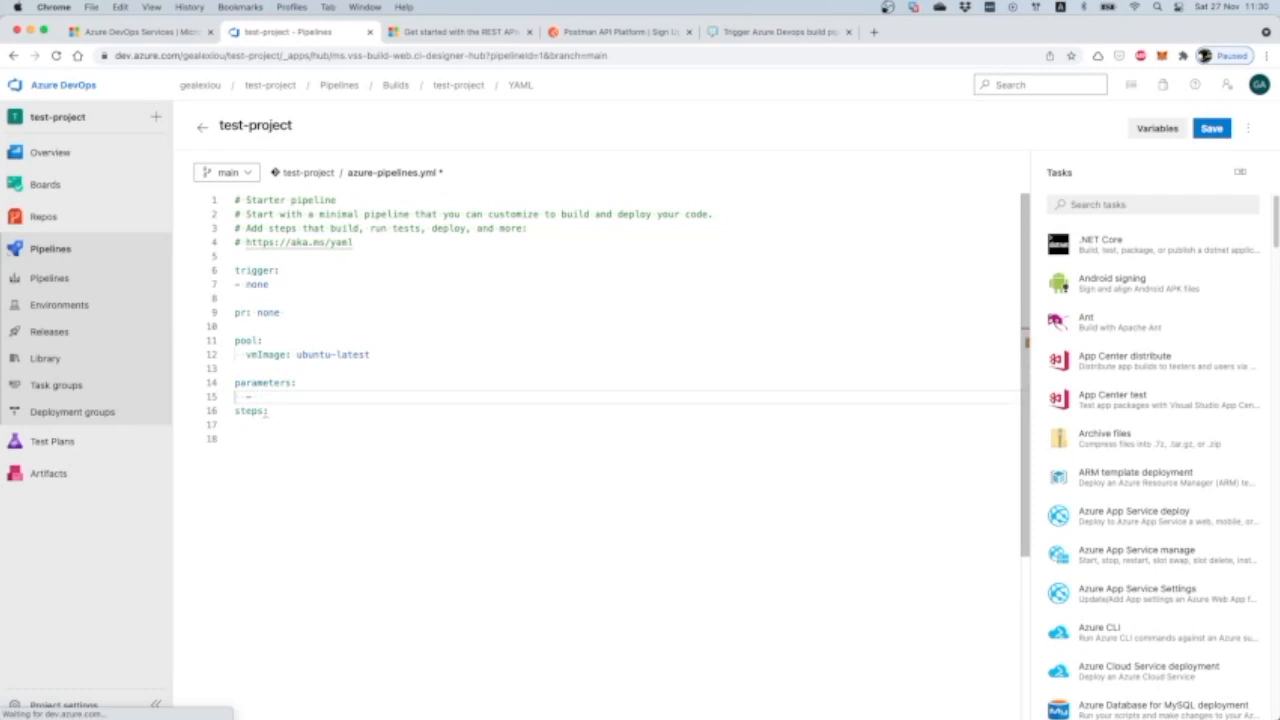
# Step: Add a list entry "name: inputName" under parameters, with a single leading dash
pyautogui.write('-name : inputName')
pyautogui.click(266, 398)
pyautogui.press('Left')
pyautogui.press('Left')
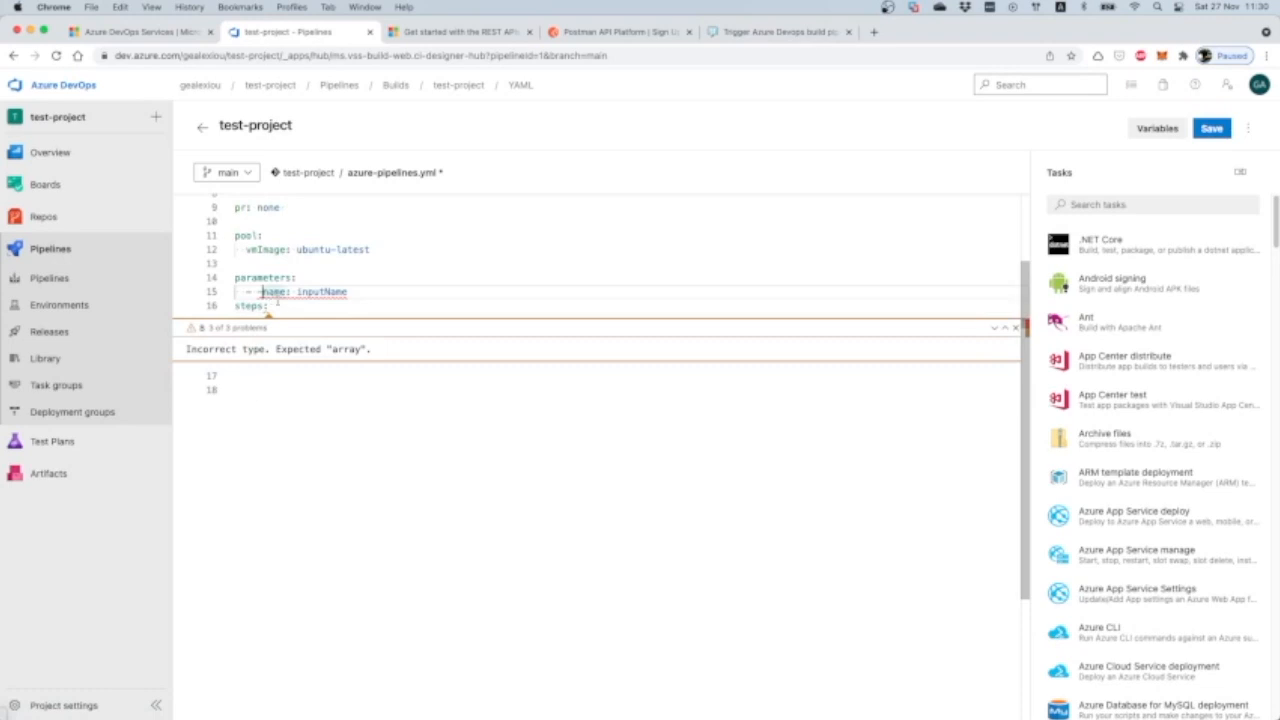
pyautogui.press('BackSpace')
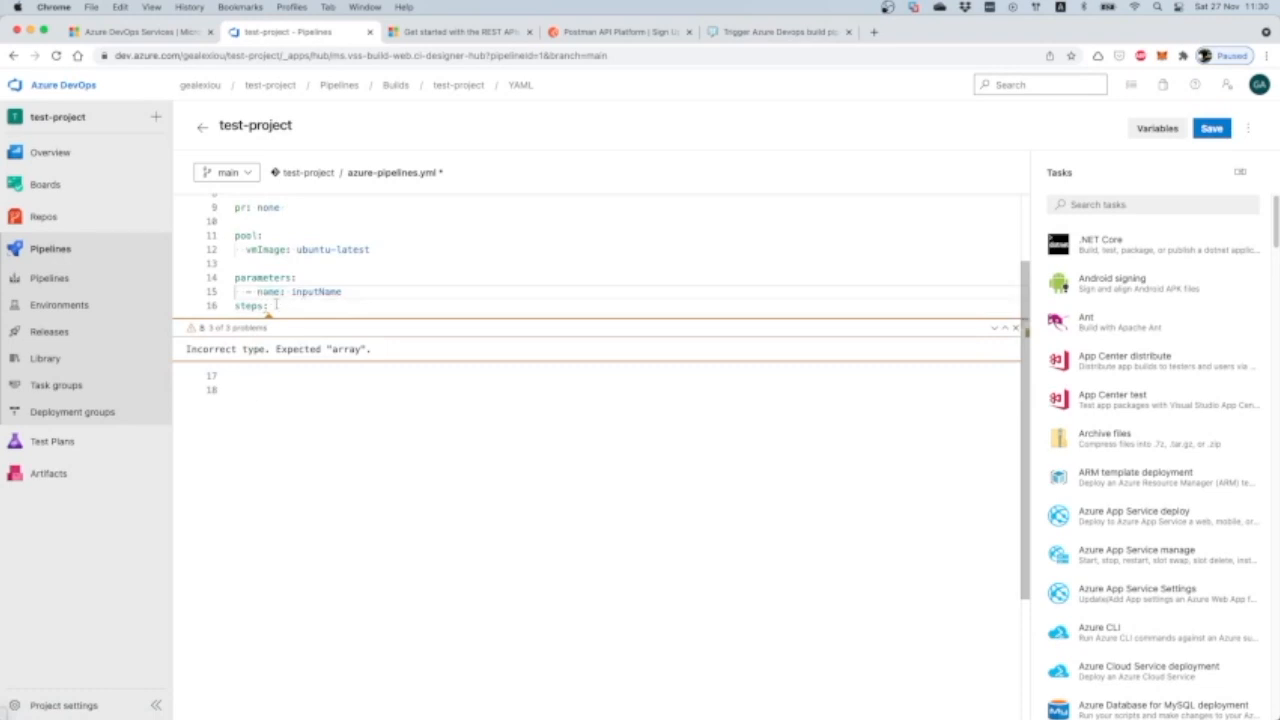
pyautogui.click(356, 290)
pyautogui.press('Escape')
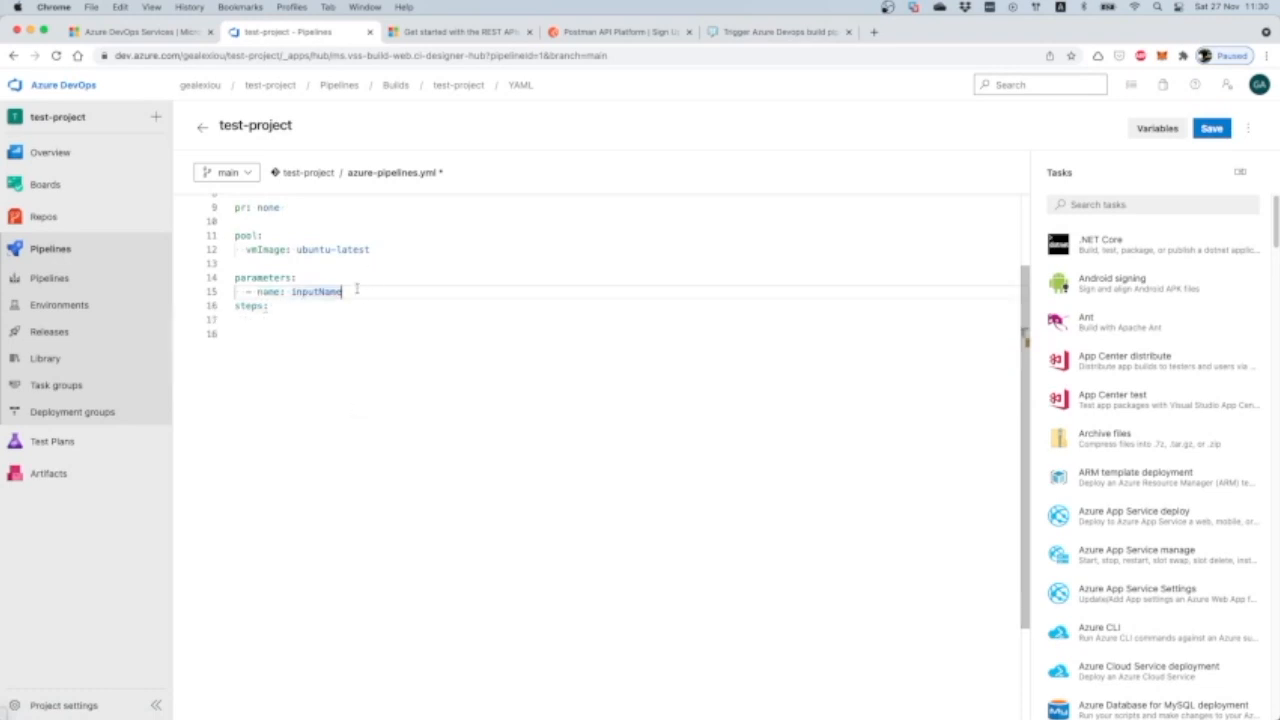
# Step: Give the inputName parameter the displayName "Tell your name?"
pyautogui.press('Return')
pyautogui.hotkey('ctrl', 'space')
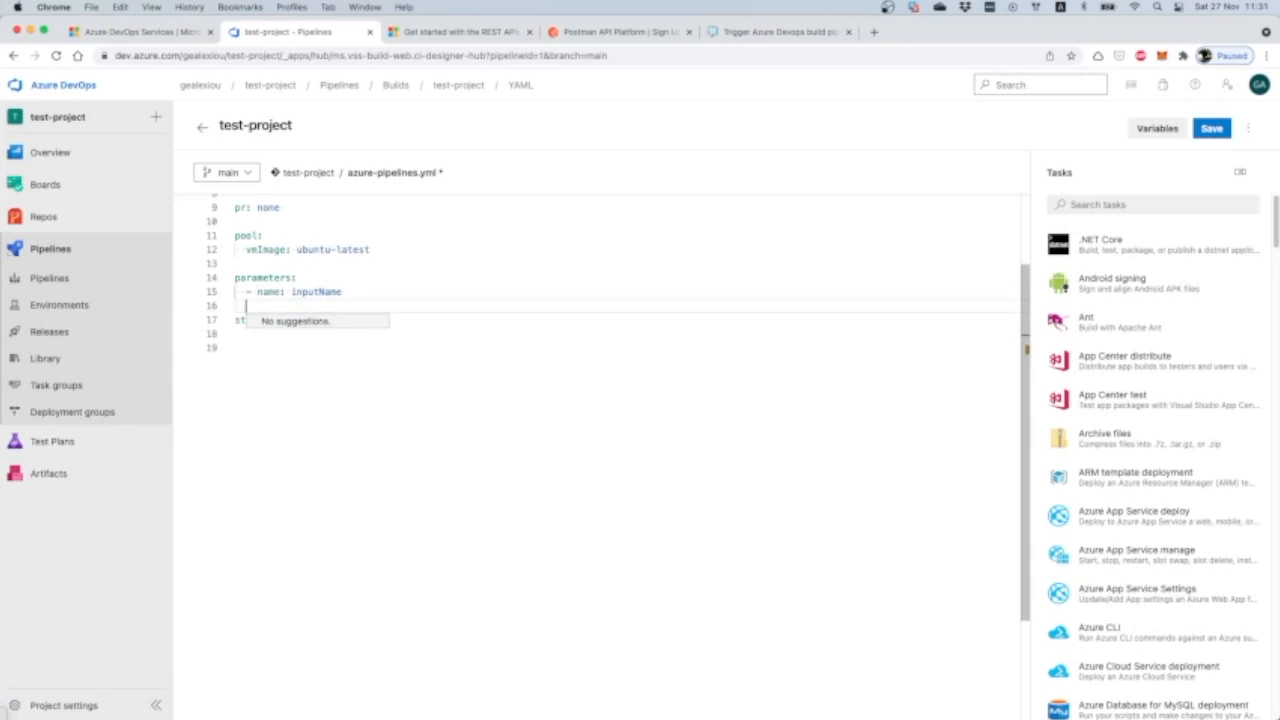
pyautogui.press('Escape')
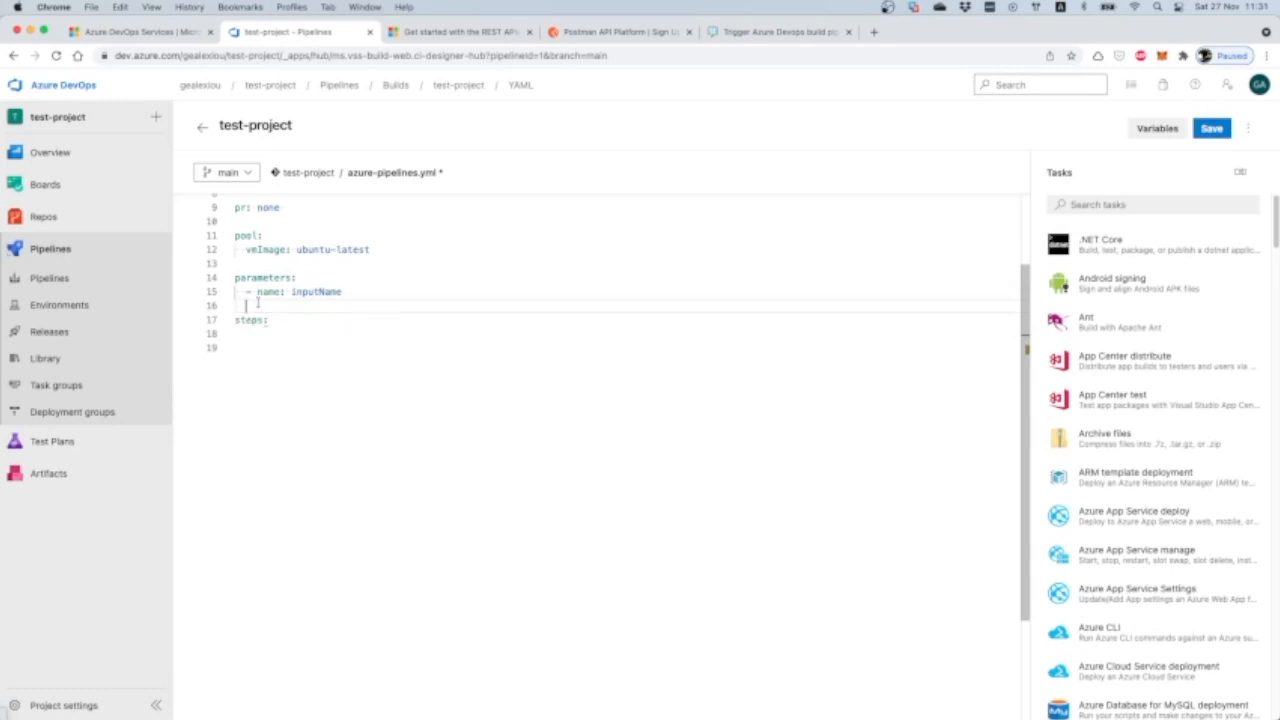
pyautogui.write('display')
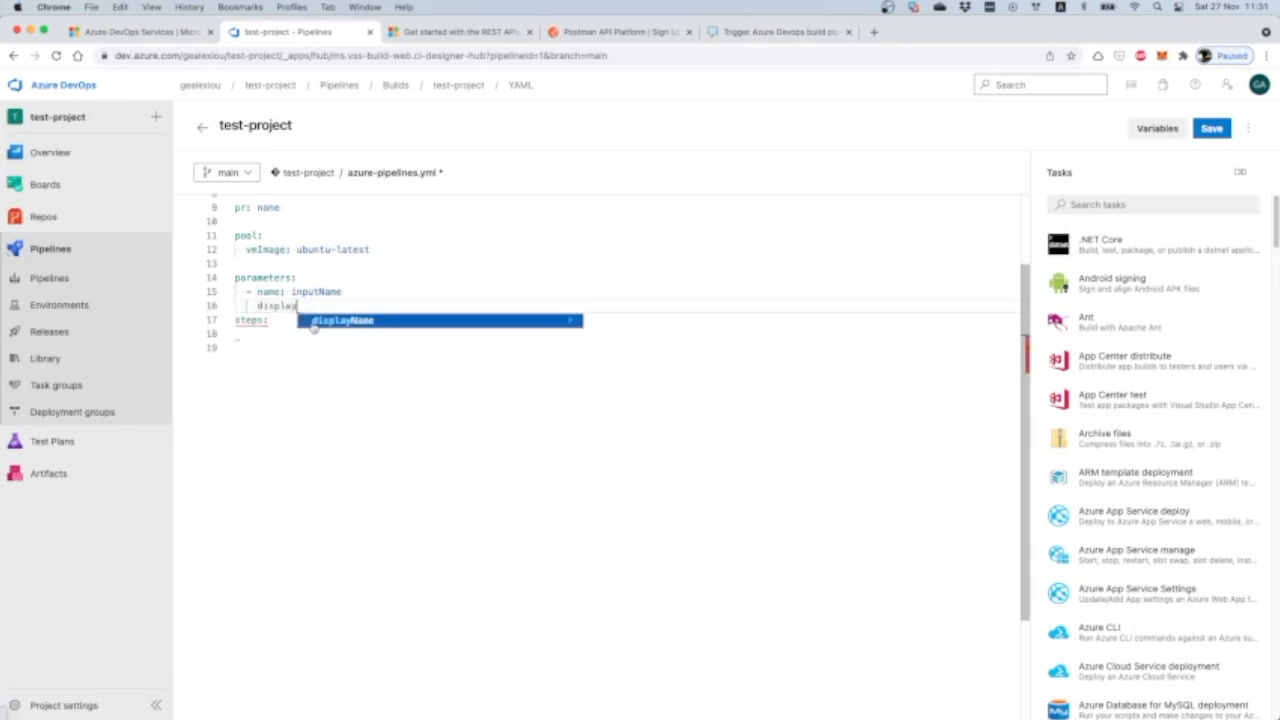
pyautogui.press('Return')
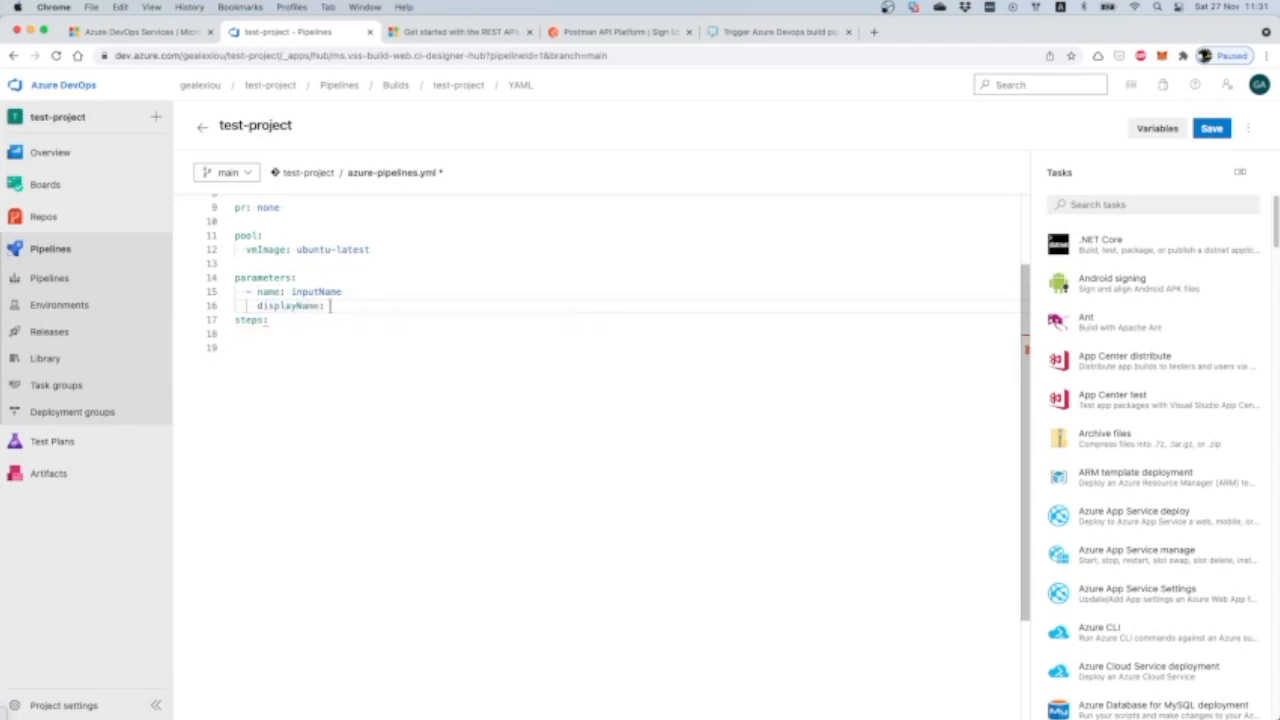
pyautogui.write('Tell your name')
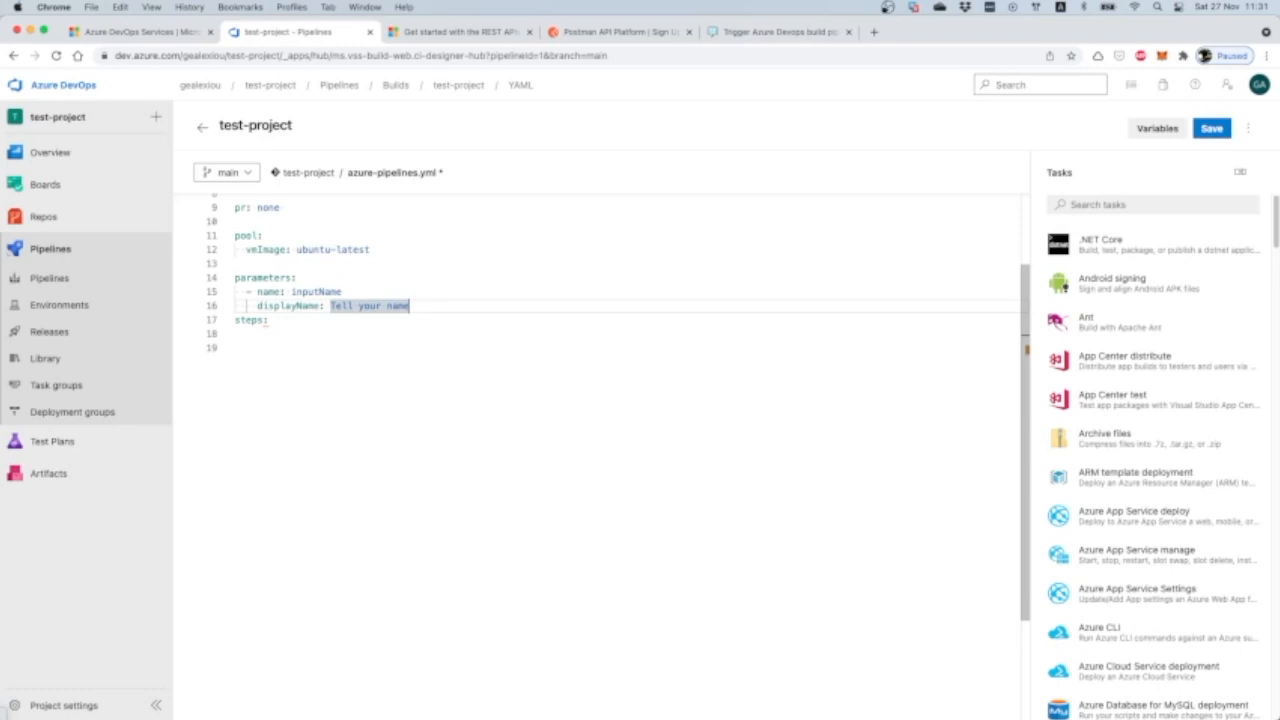
pyautogui.write('!')
# Step: Set the inputName parameter's type to string and leave a blank line before the steps section
pyautogui.press('Return')
pyautogui.hotkey('ctrl', 'space')
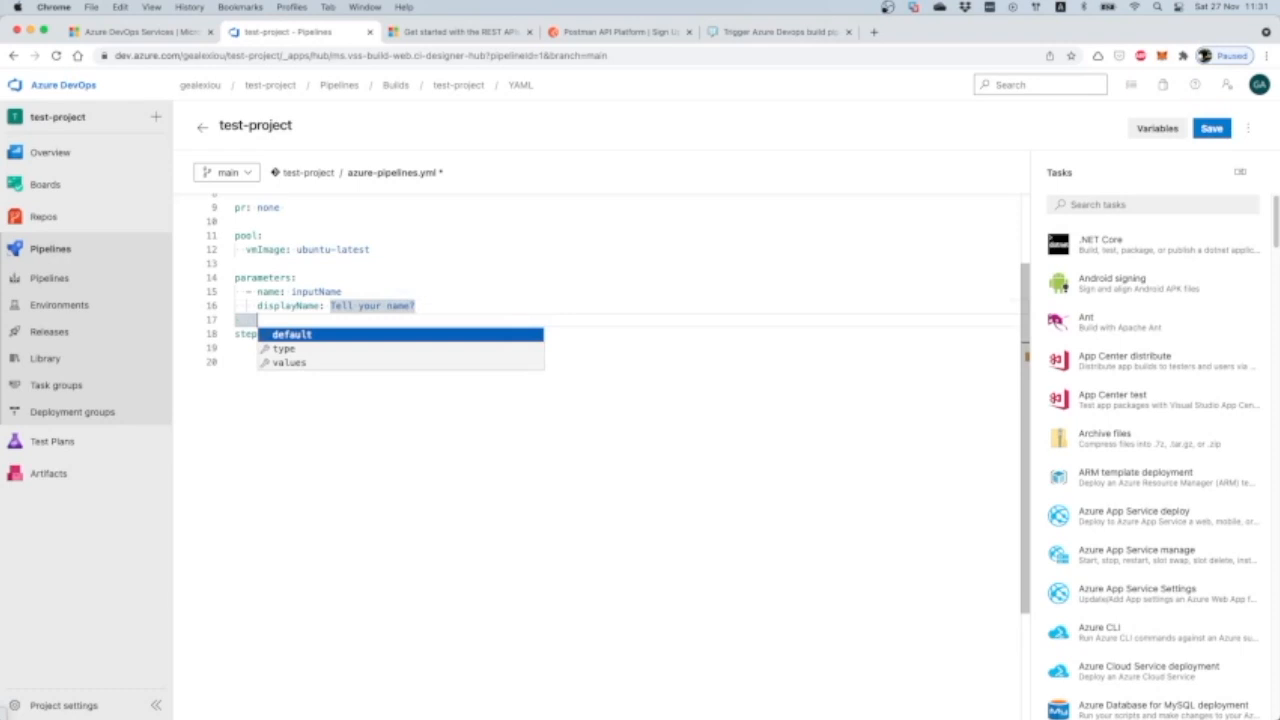
pyautogui.write('ty')
pyautogui.press('Return')
pyautogui.write('string')
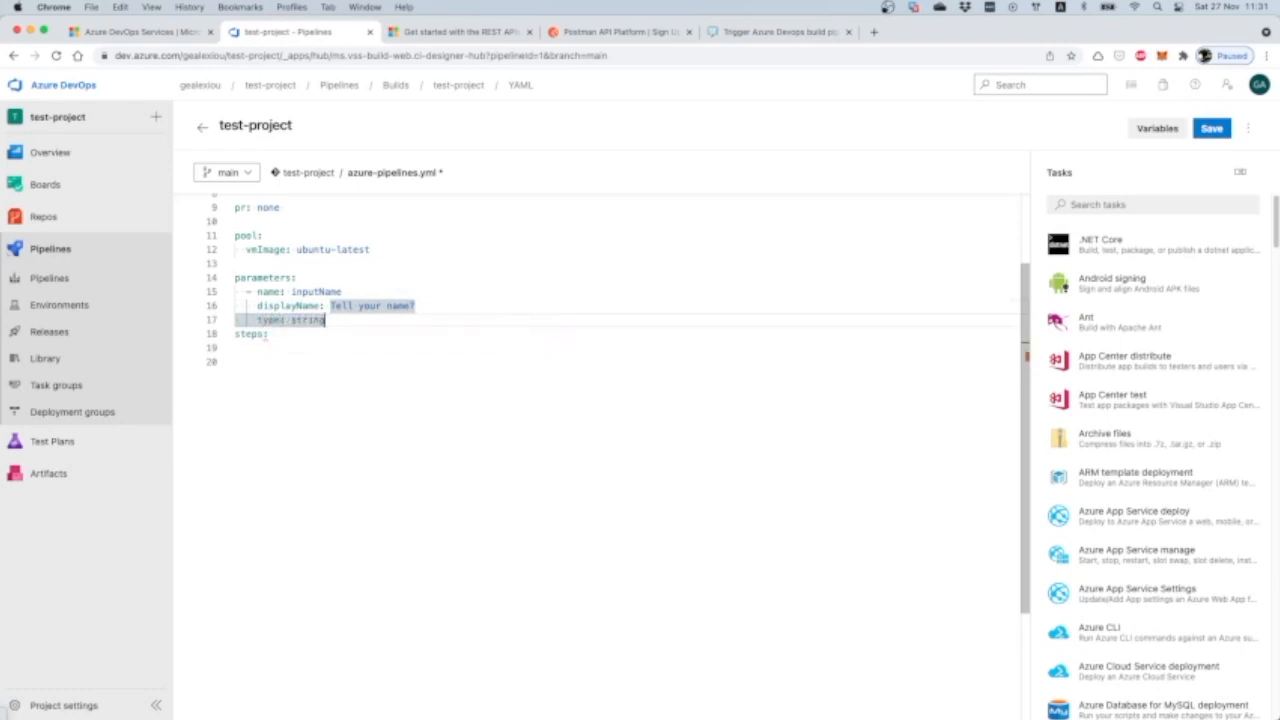
pyautogui.press('Return')
pyautogui.hotkey('ctrl', 'space')
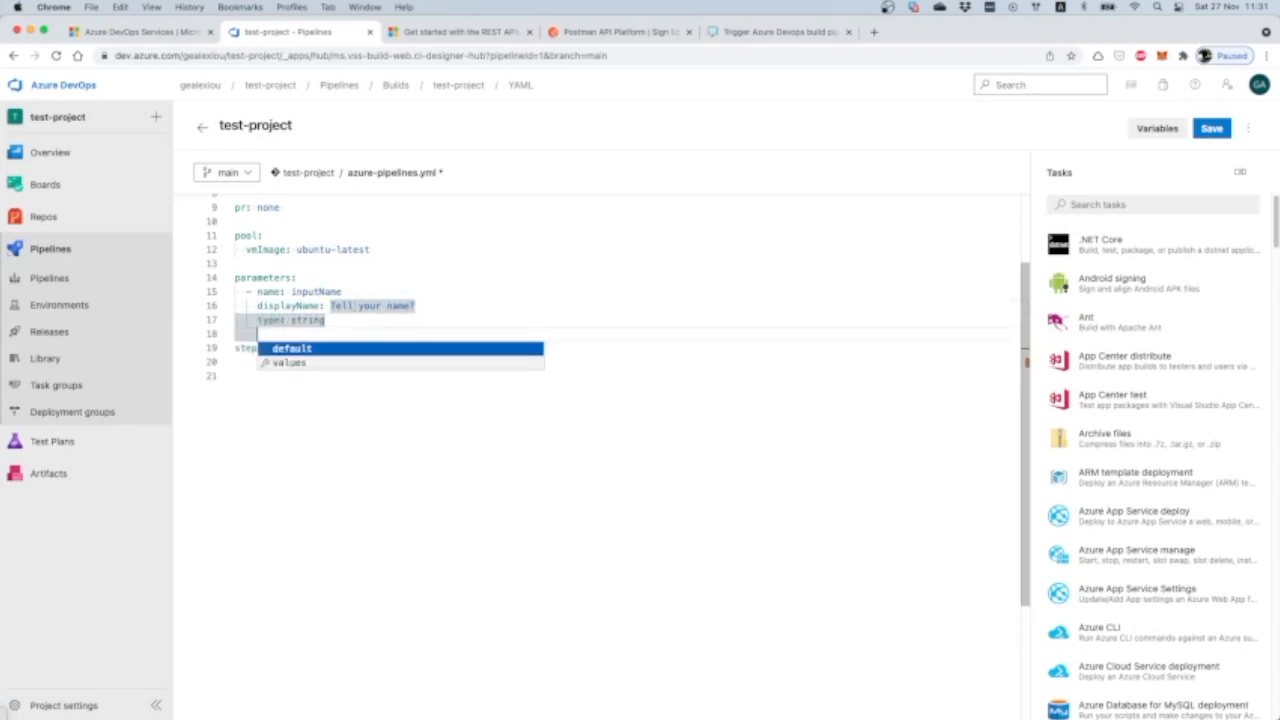
pyautogui.click(288, 350)
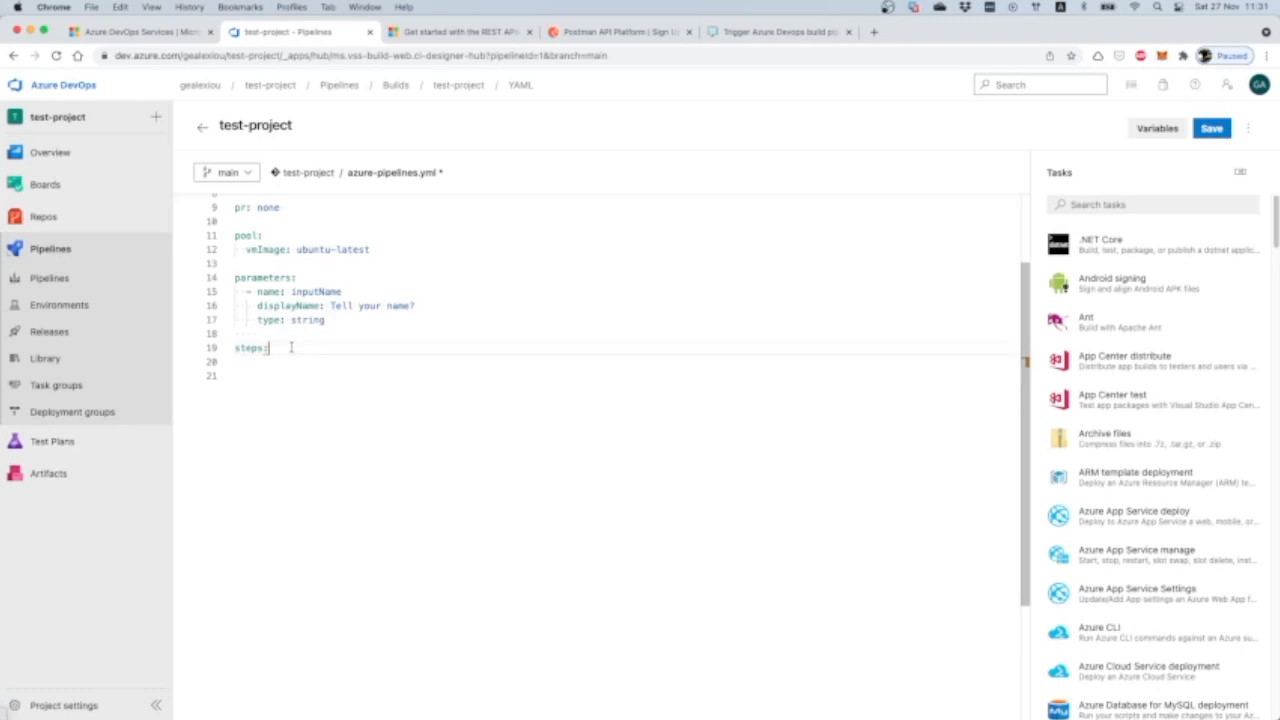
# Step: Add a script entry under steps that runs "echo $ {{parameters.inputName}}"
pyautogui.press('Return')
pyautogui.write('- script: ')
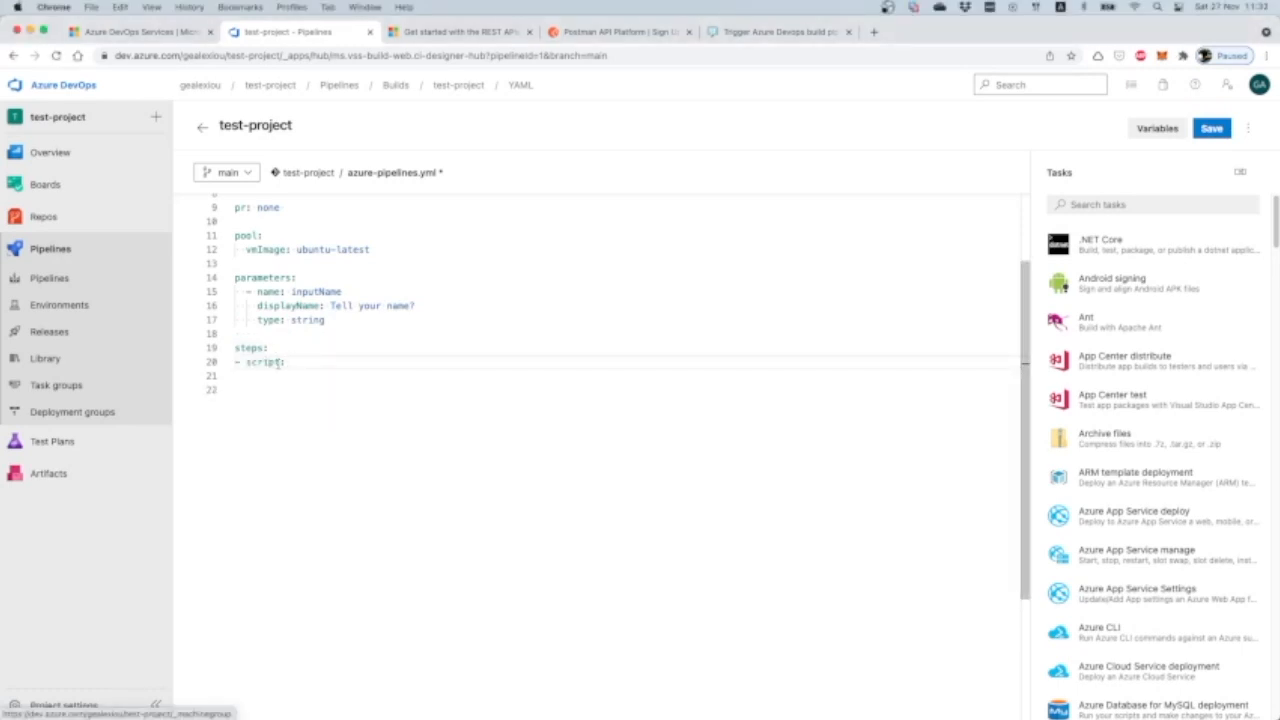
pyautogui.write('echo')
pyautogui.write('${{parameter')
pyautogui.press('BackSpace')
pyautogui.press('BackSpace')
pyautogui.press('BackSpace')
pyautogui.press('BackSpace')
pyautogui.write('eters.')
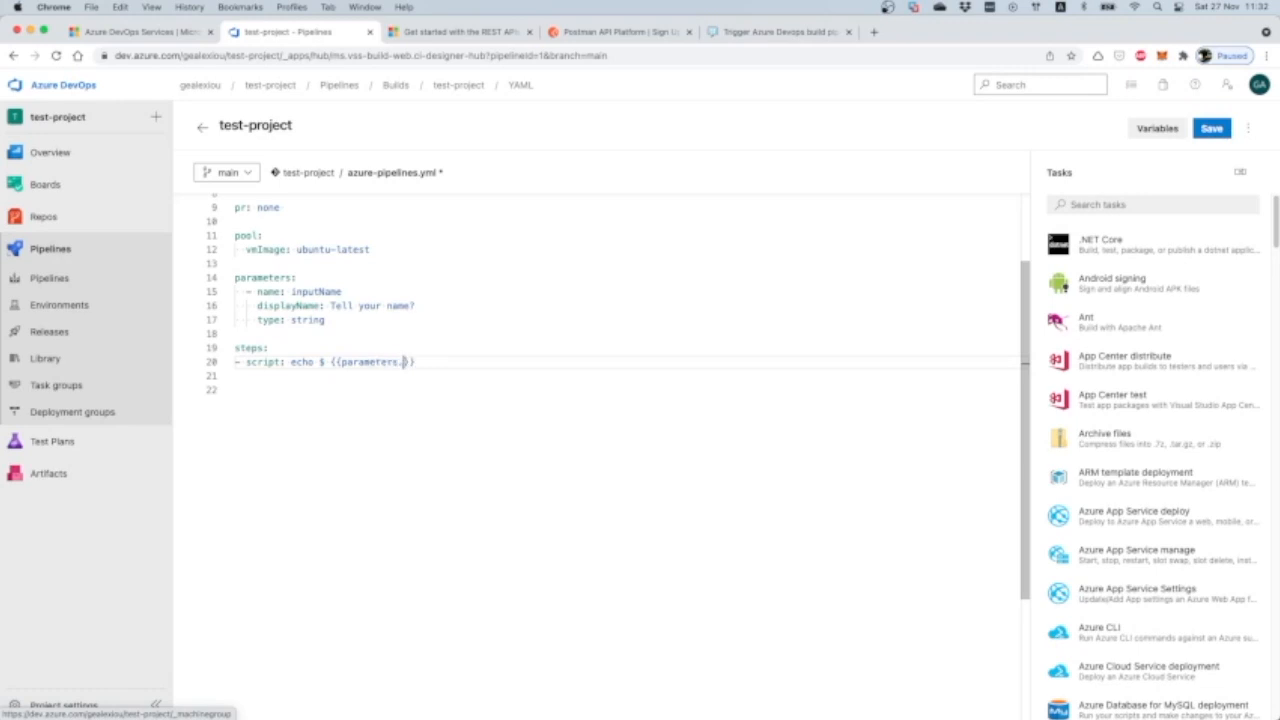
pyautogui.write('inputName}}')
# Step: Append the message "succesfully triggered this build from a REST API call" in double quotes to the echo command
pyautogui.write(' "succes')
pyautogui.write('fully triggere')
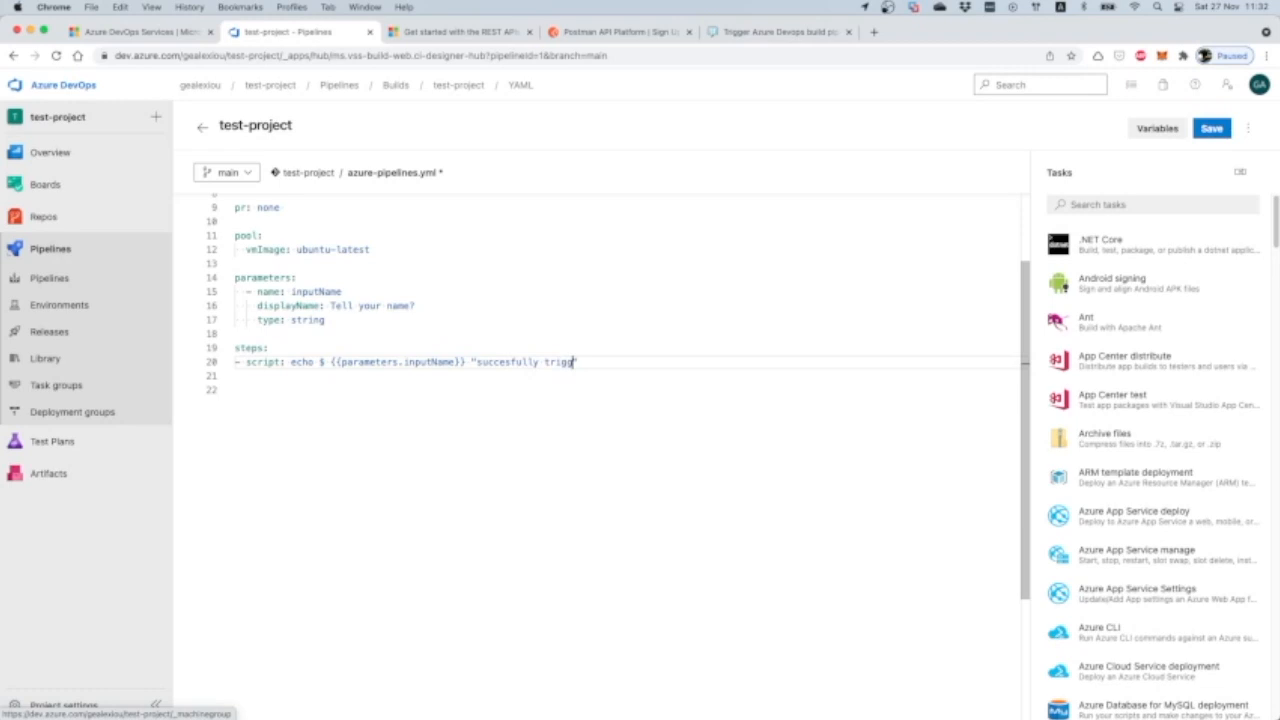
pyautogui.write('d this build from a REST')
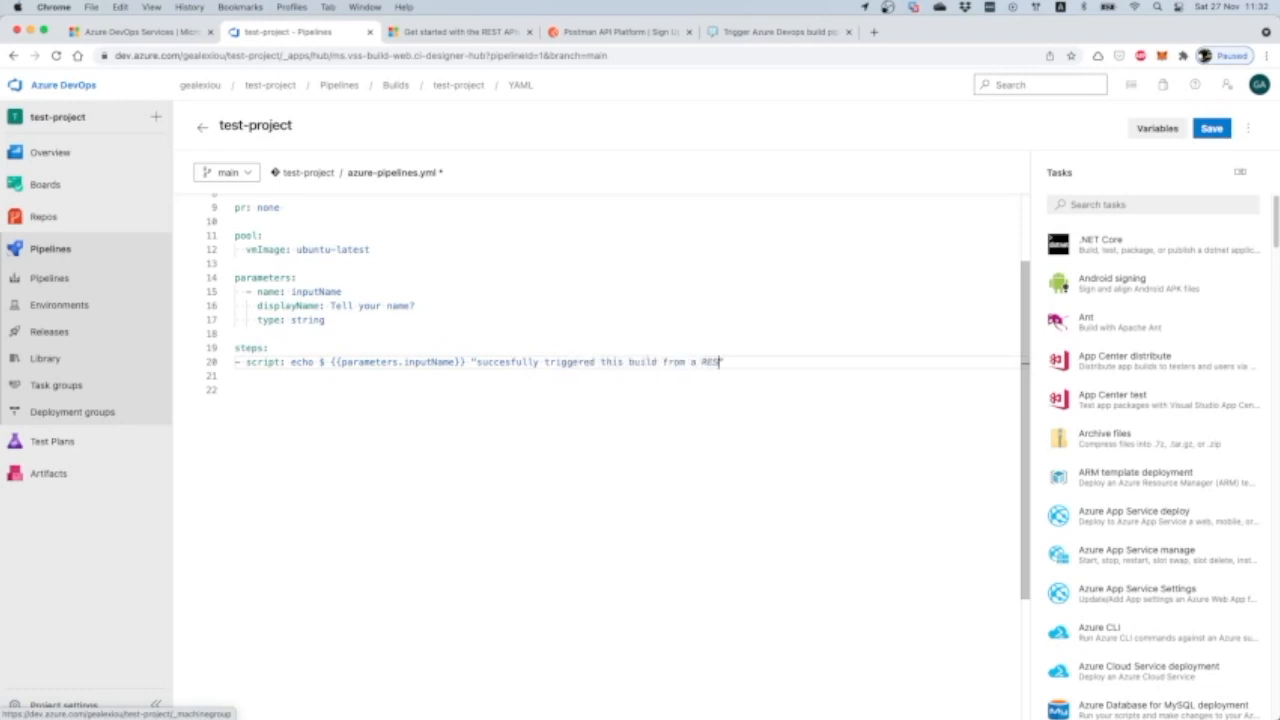
pyautogui.write(' API call')
# Step: Give the script step the displayName 'print message from automatically created pipeline'
pyautogui.press('Return')
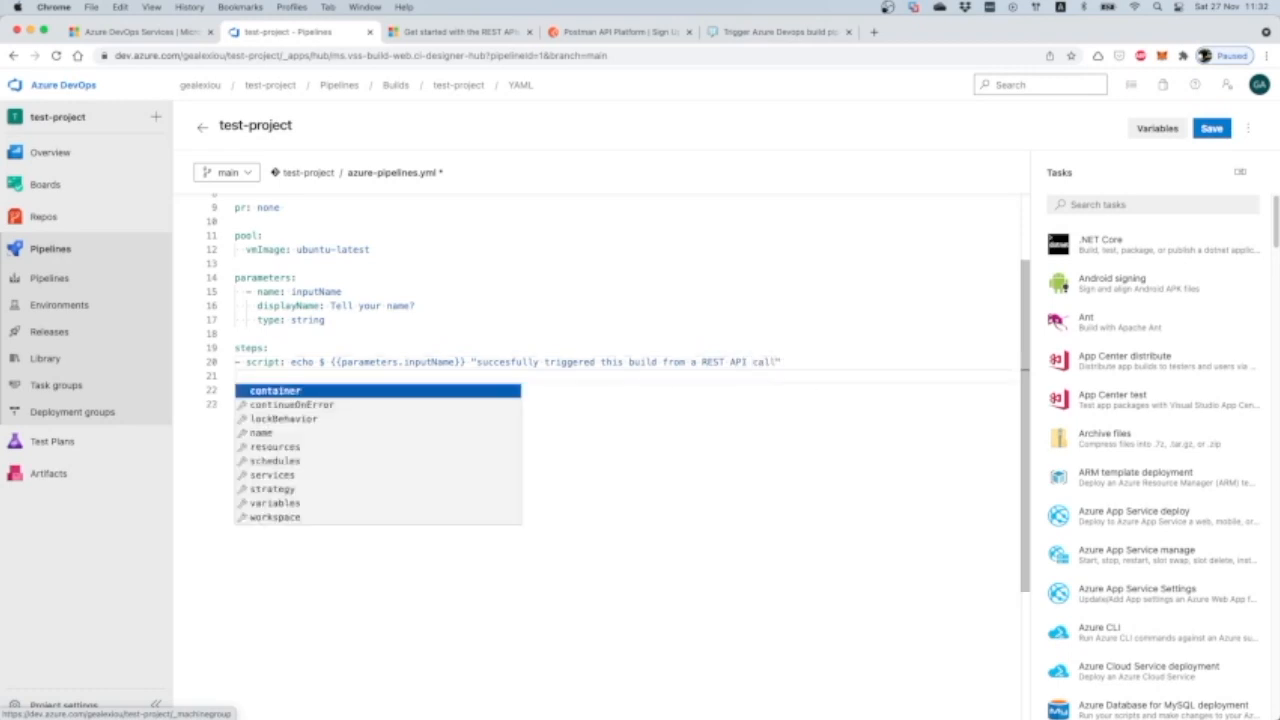
pyautogui.press('Return')
pyautogui.moveTo(300, 376); pyautogui.dragTo(236, 377)
pyautogui.doubleClick(259, 376)
pyautogui.write('display:')
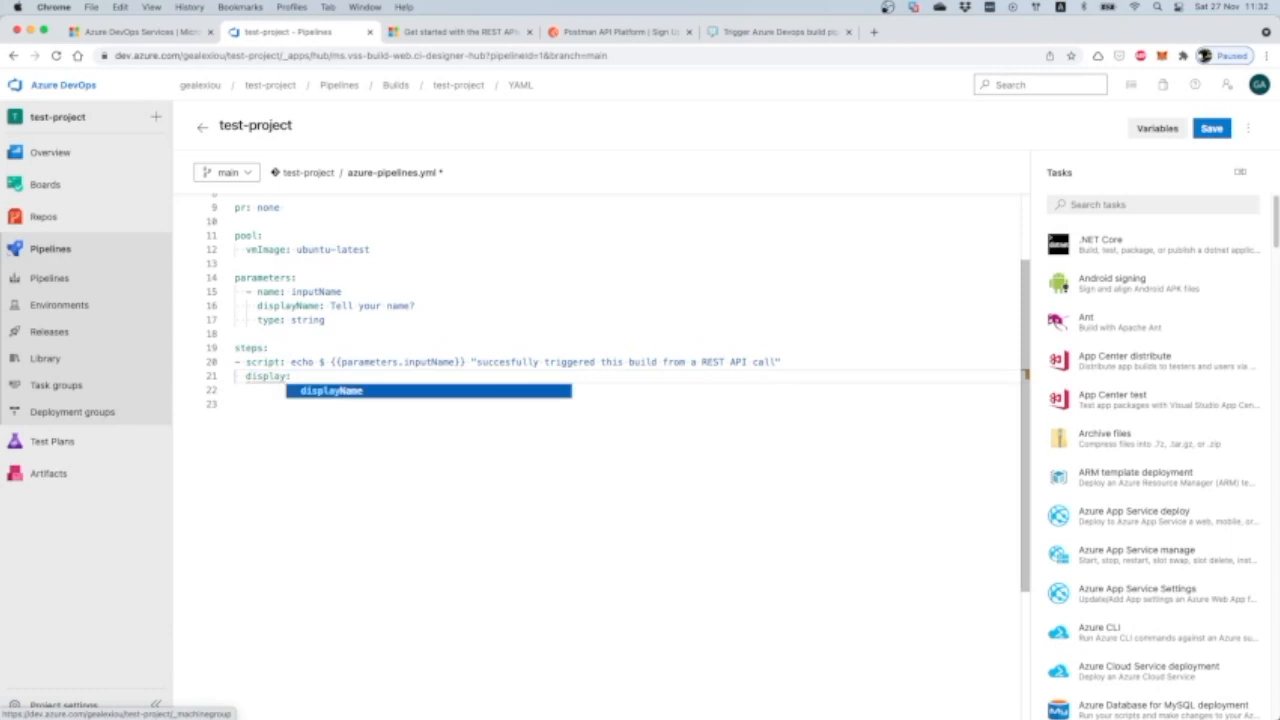
pyautogui.press('Return')
pyautogui.press('BackSpace')
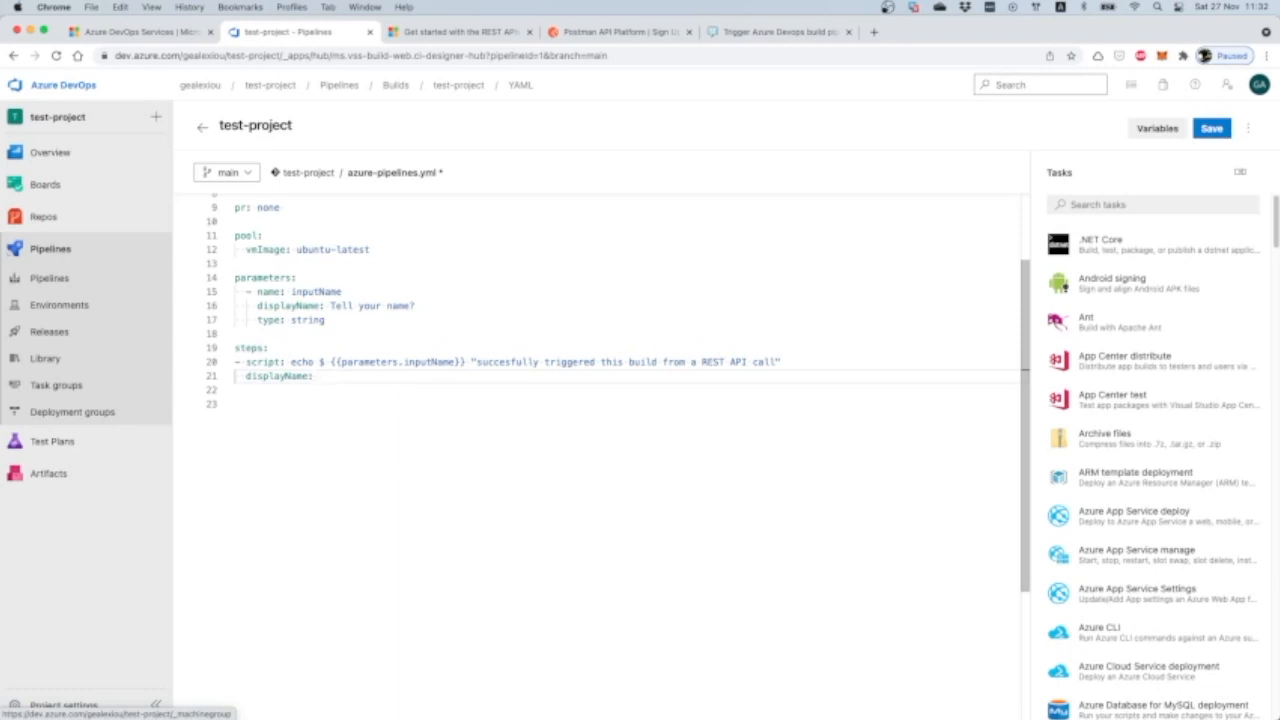
pyautogui.write("'print message from a")
pyautogui.write('utomatically s')
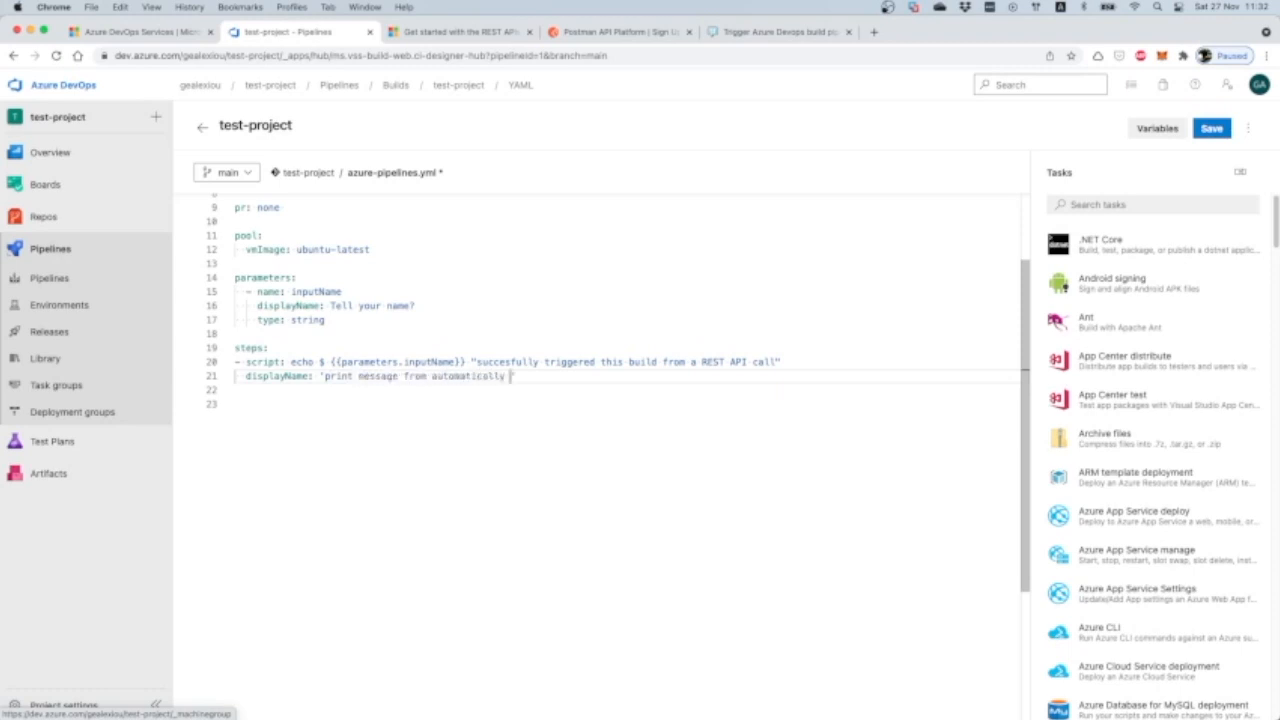
pyautogui.write('re')
pyautogui.press('BackSpace')
pyautogui.press('BackSpace')
pyautogui.press('BackSpace')
pyautogui.write('created pipeline')
# Step: Save the pipeline, committing azure-pipelines.yml directly to the main branch with the suggested commit message
pyautogui.click(1211, 128)
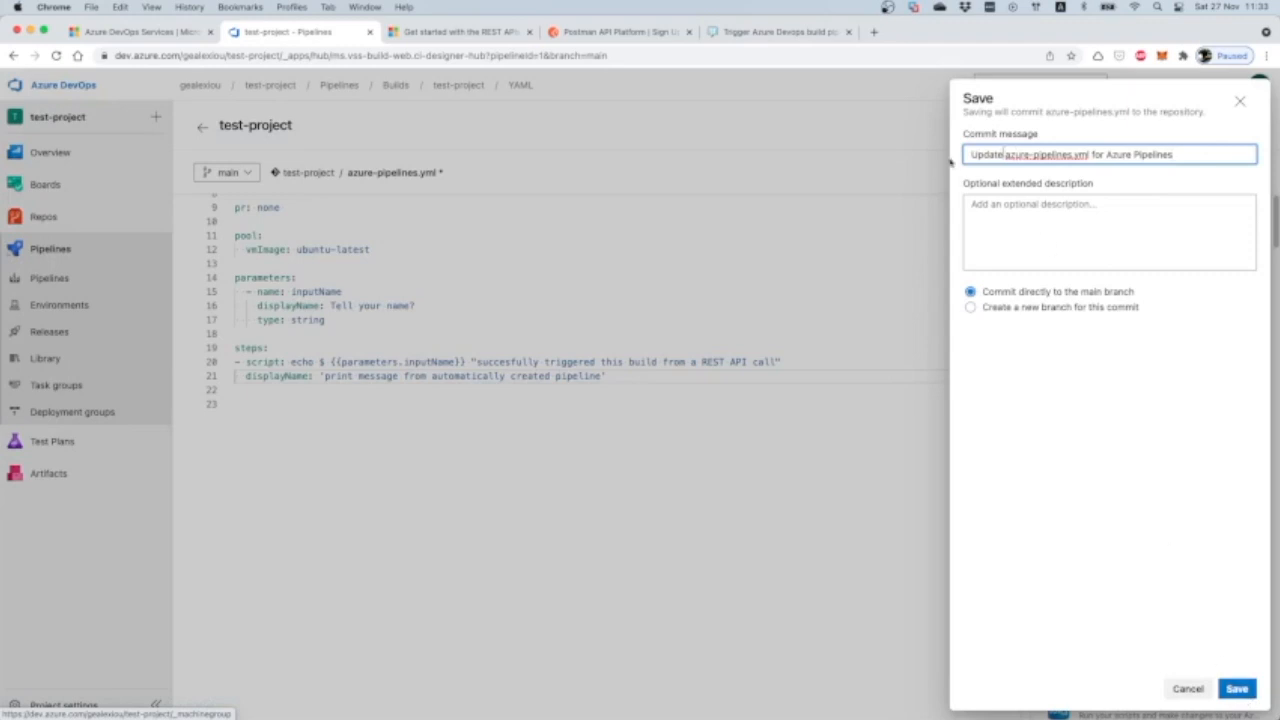
pyautogui.moveTo(969, 156); pyautogui.dragTo(1181, 156)
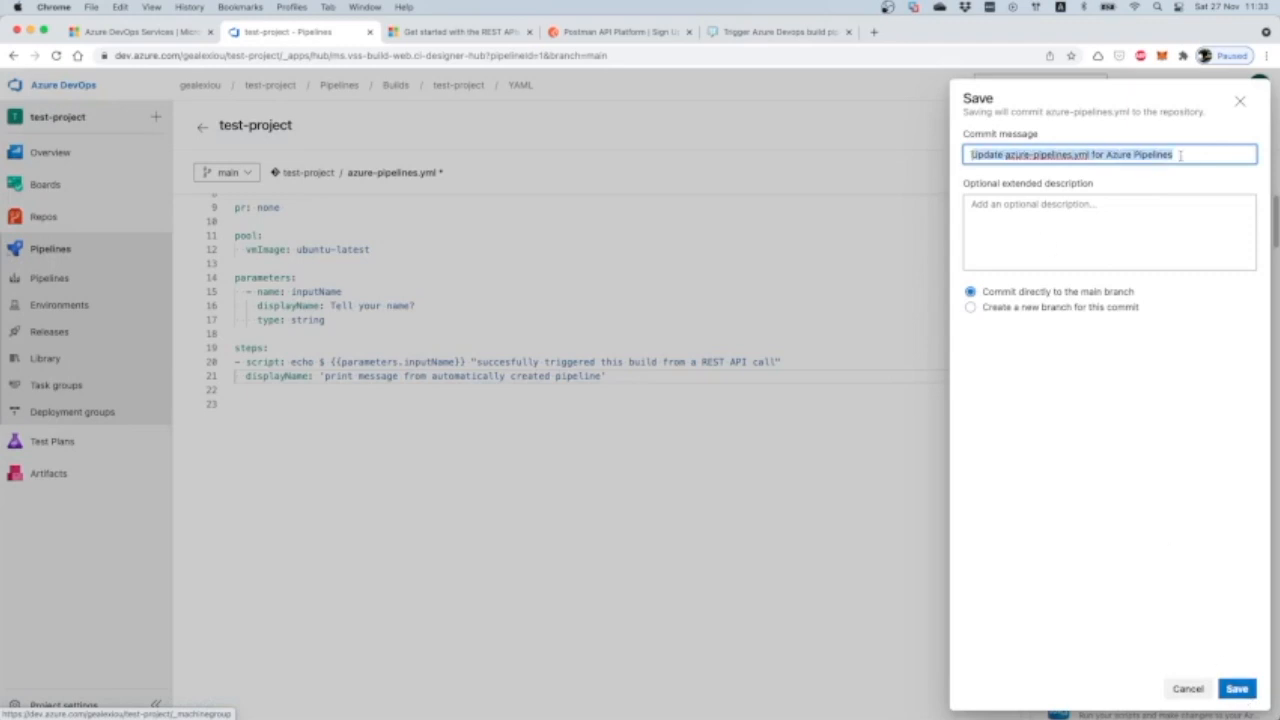
pyautogui.click(1237, 689)
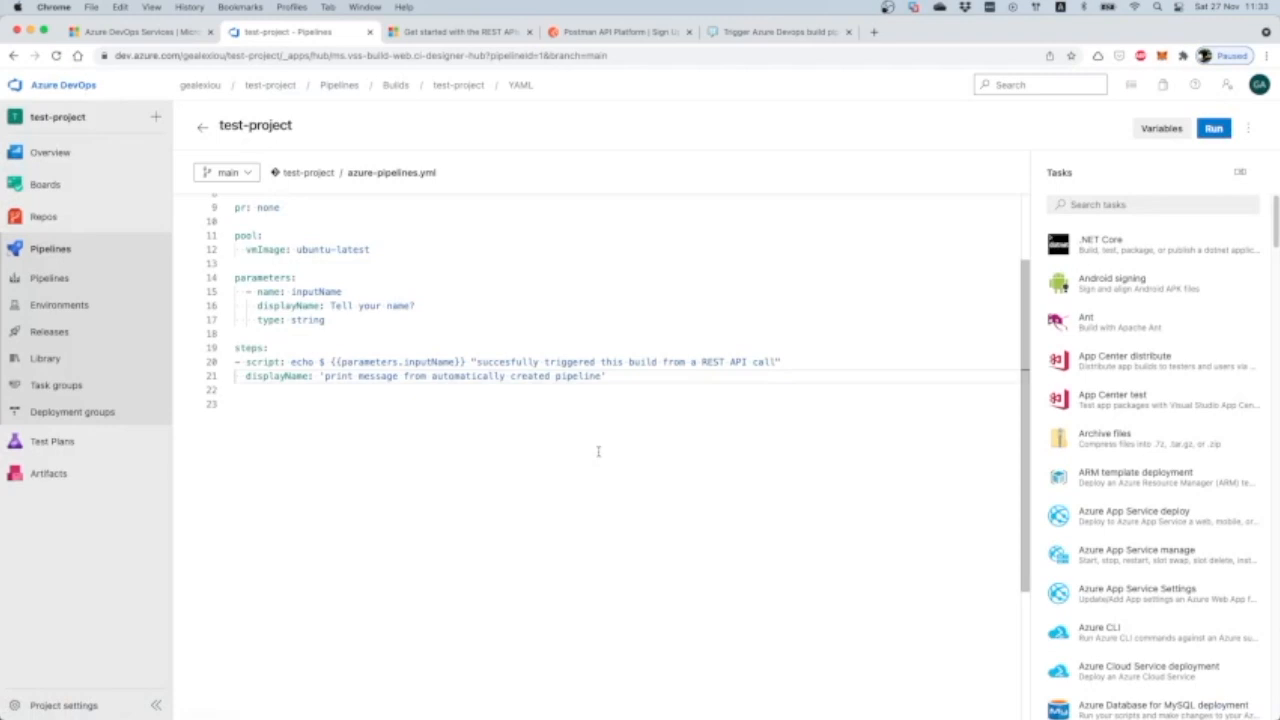
# Step: Run the pipeline manually on the main branch, entering a first name for the "Tell your name?" parameter
pyautogui.click(1208, 128)
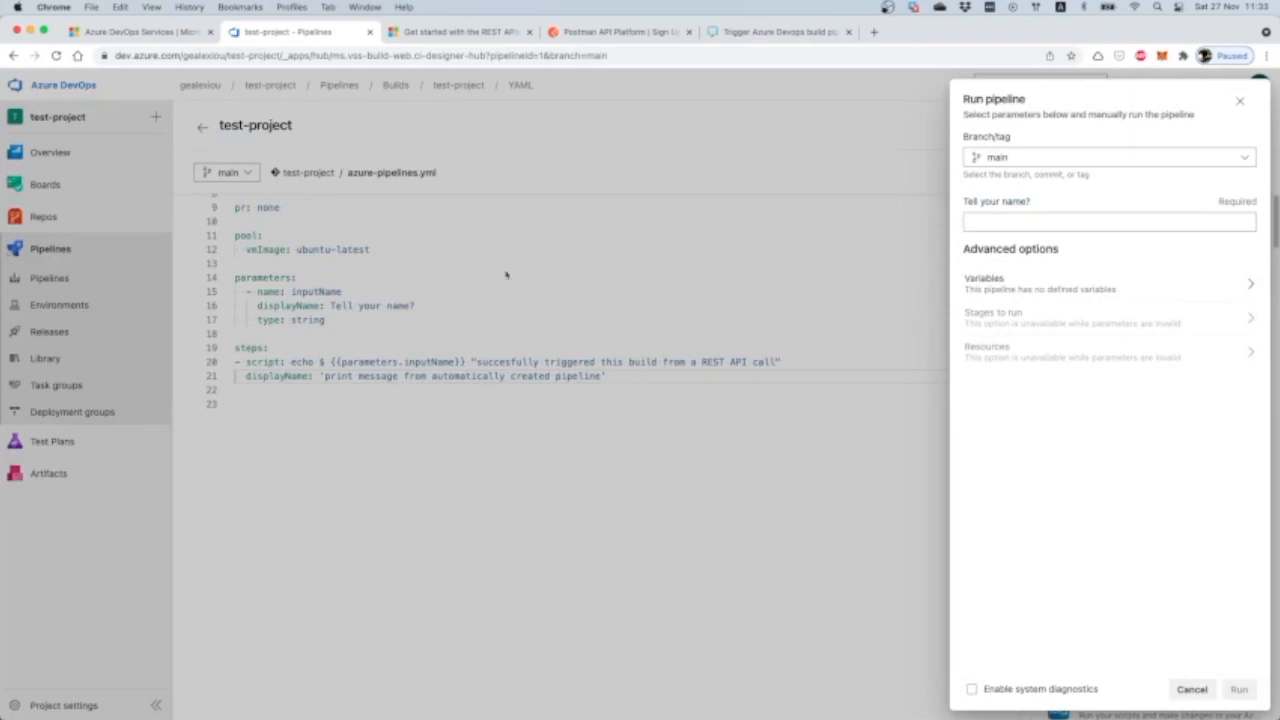
pyautogui.click(1104, 222)
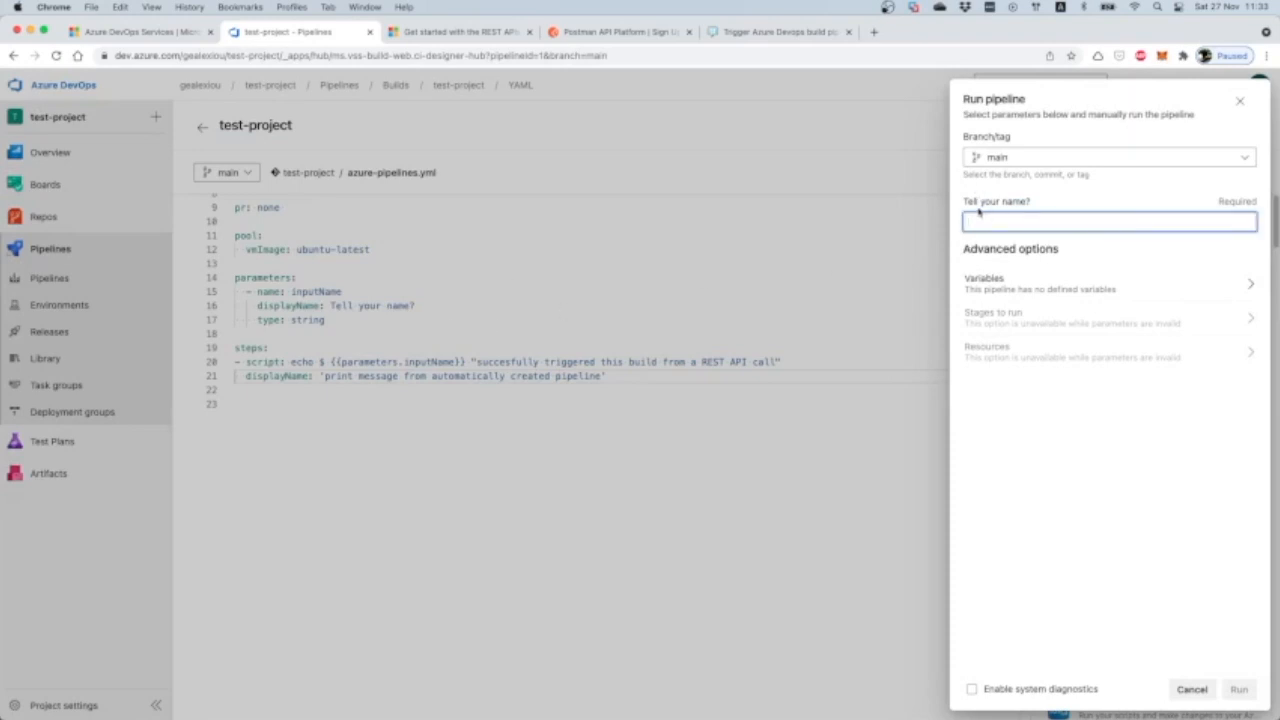
pyautogui.moveTo(971, 208); pyautogui.dragTo(1023, 206)
pyautogui.click(1029, 207)
pyautogui.click(1017, 219)
pyautogui.write('gerasimos')
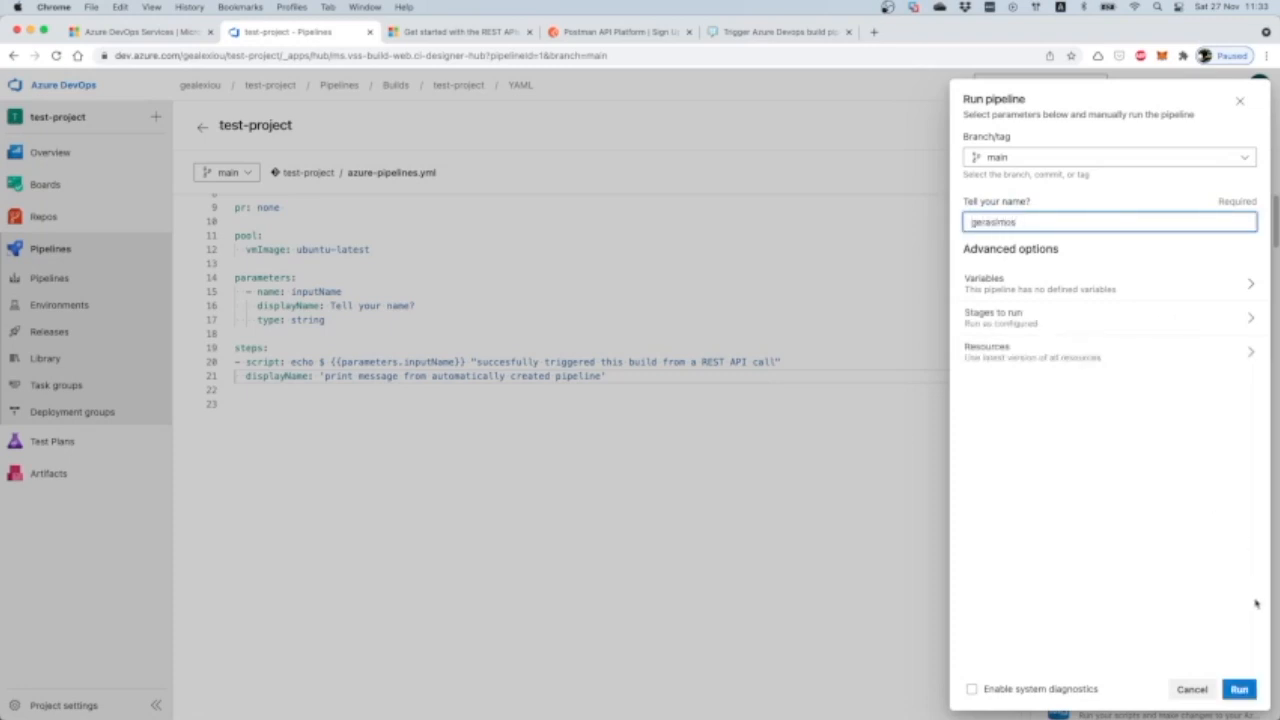
pyautogui.click(1239, 689)
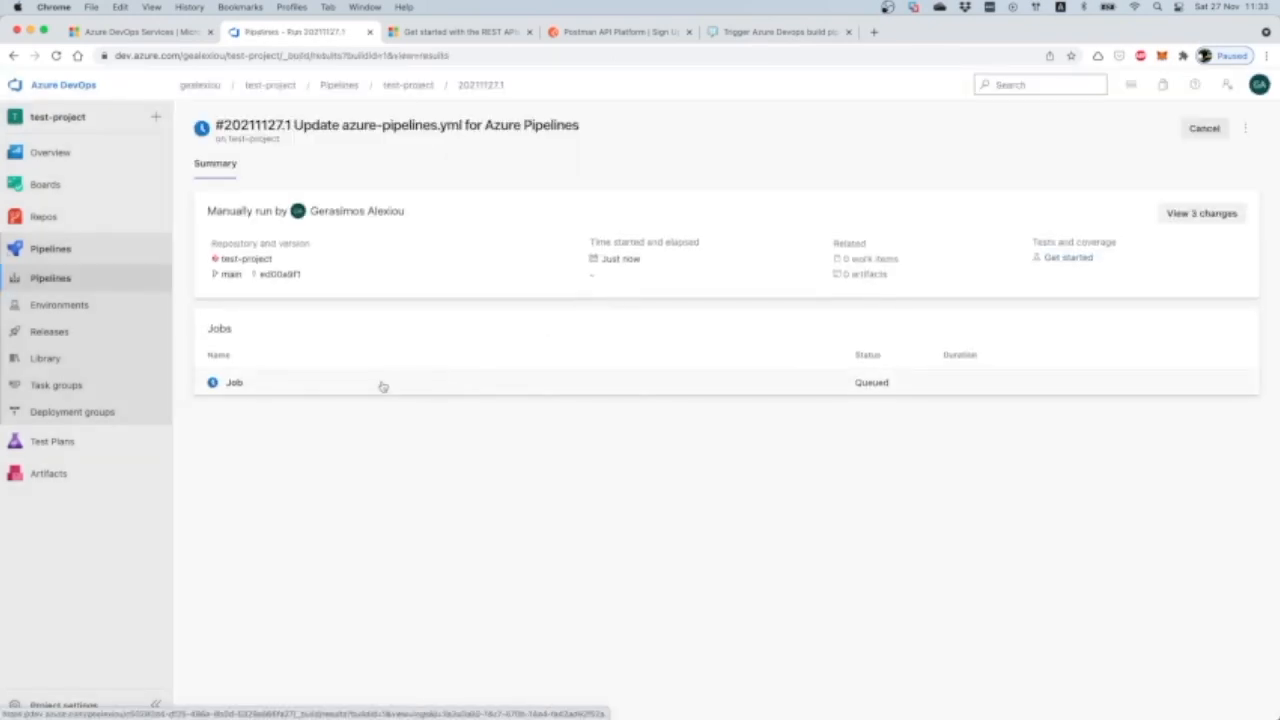
# Step: Open the run's job and view the logs of its checkout and Initialize job steps
pyautogui.click(380, 385)
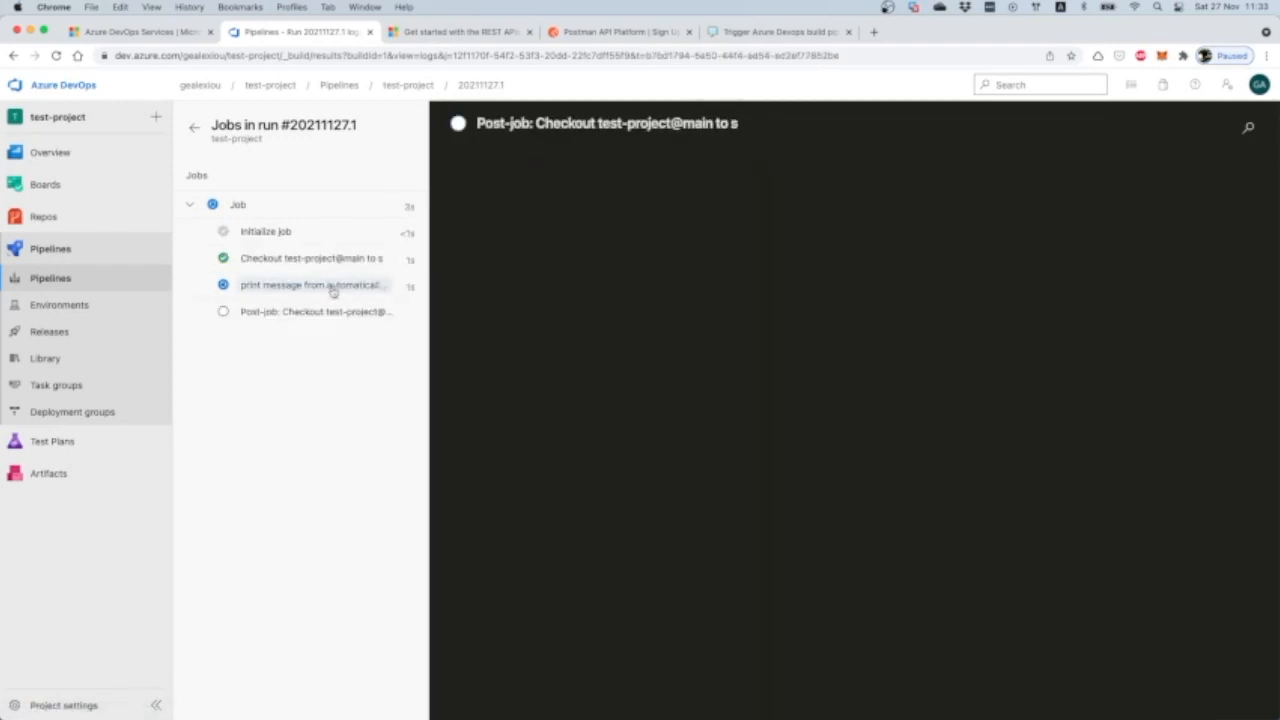
pyautogui.click(285, 262)
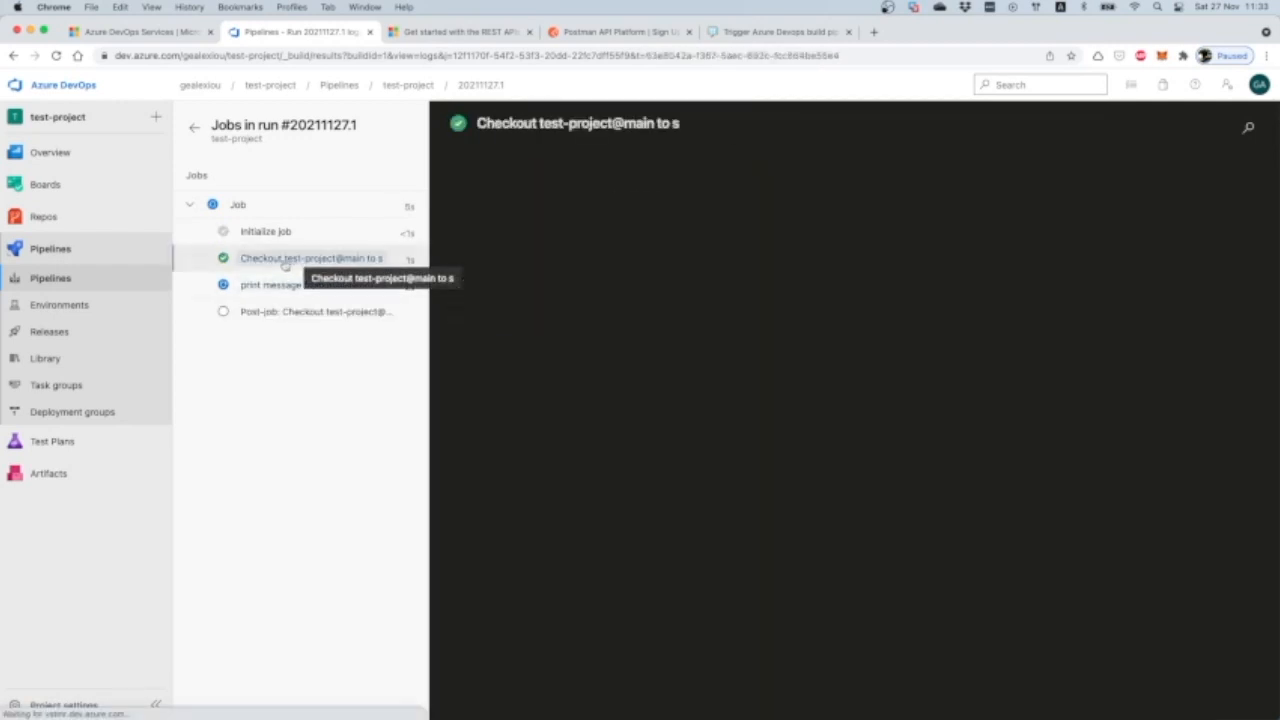
pyautogui.click(272, 232)
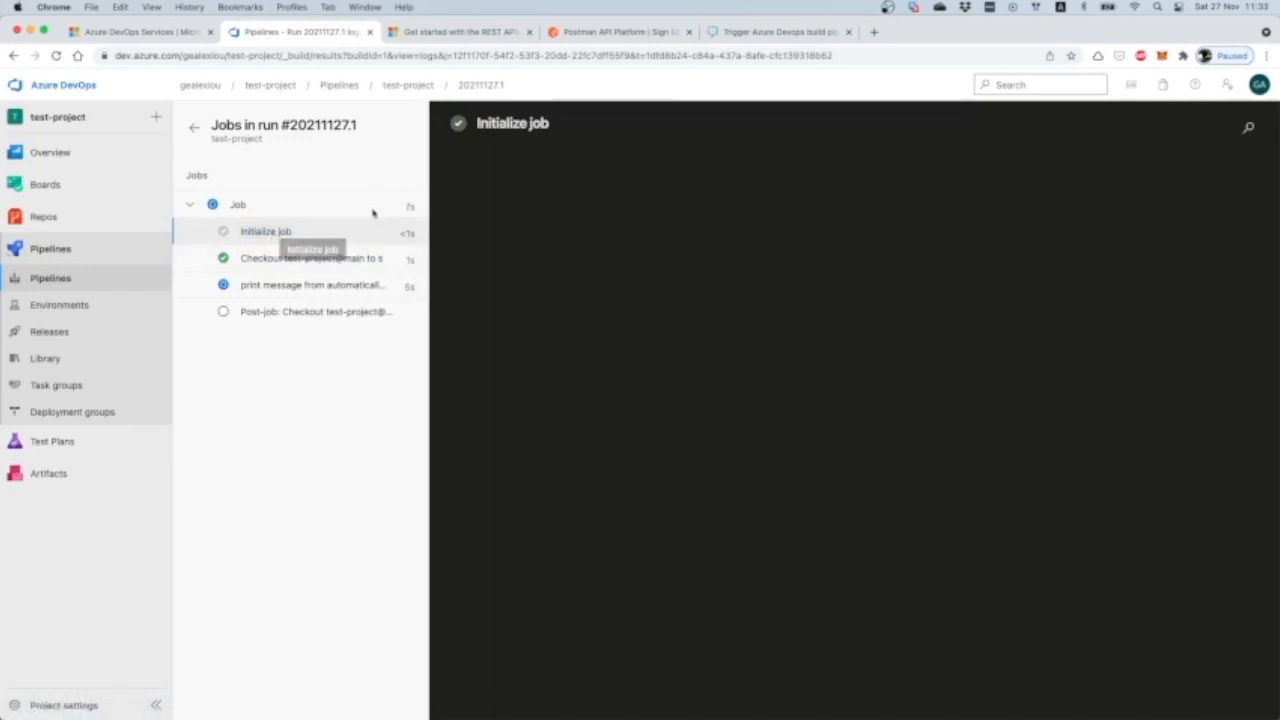
# Step: Review the logs of the run's checkout, "print message from automatically created pipeline" and post-job steps, checking the printed parameter expression
pyautogui.click(320, 258)
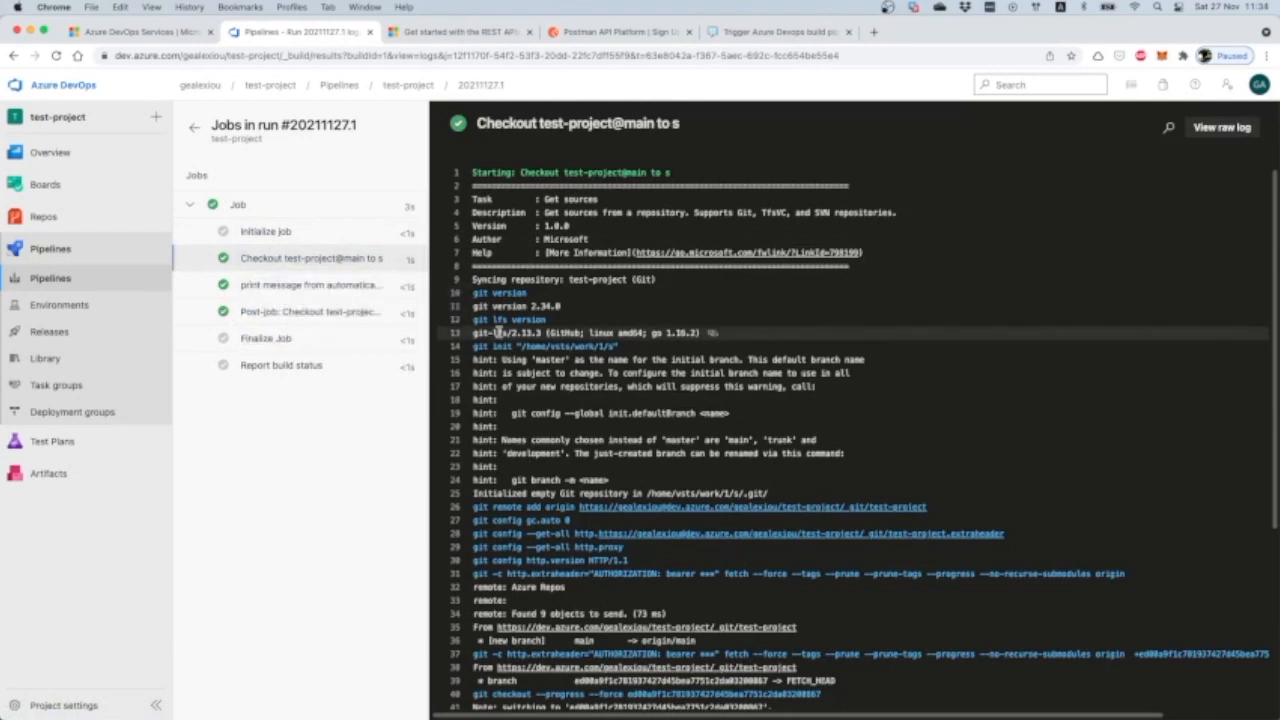
pyautogui.moveTo(33, 216)
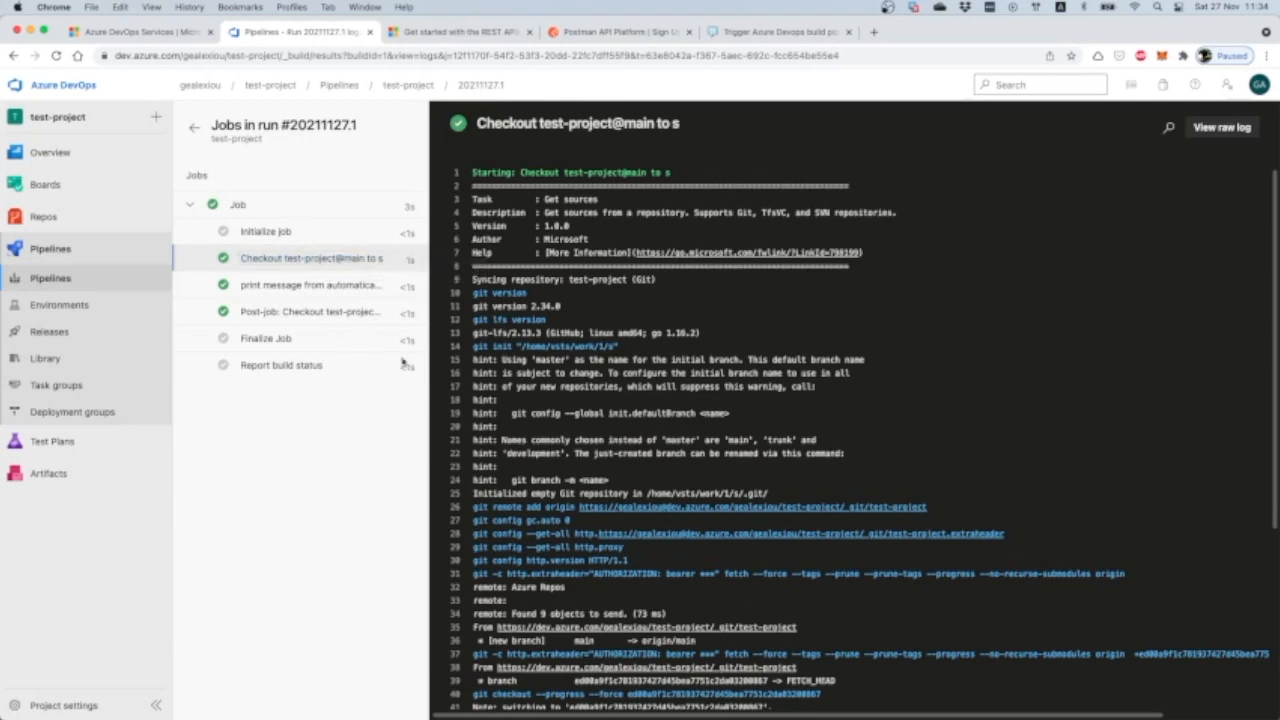
pyautogui.scroll(-3, 575, 427)
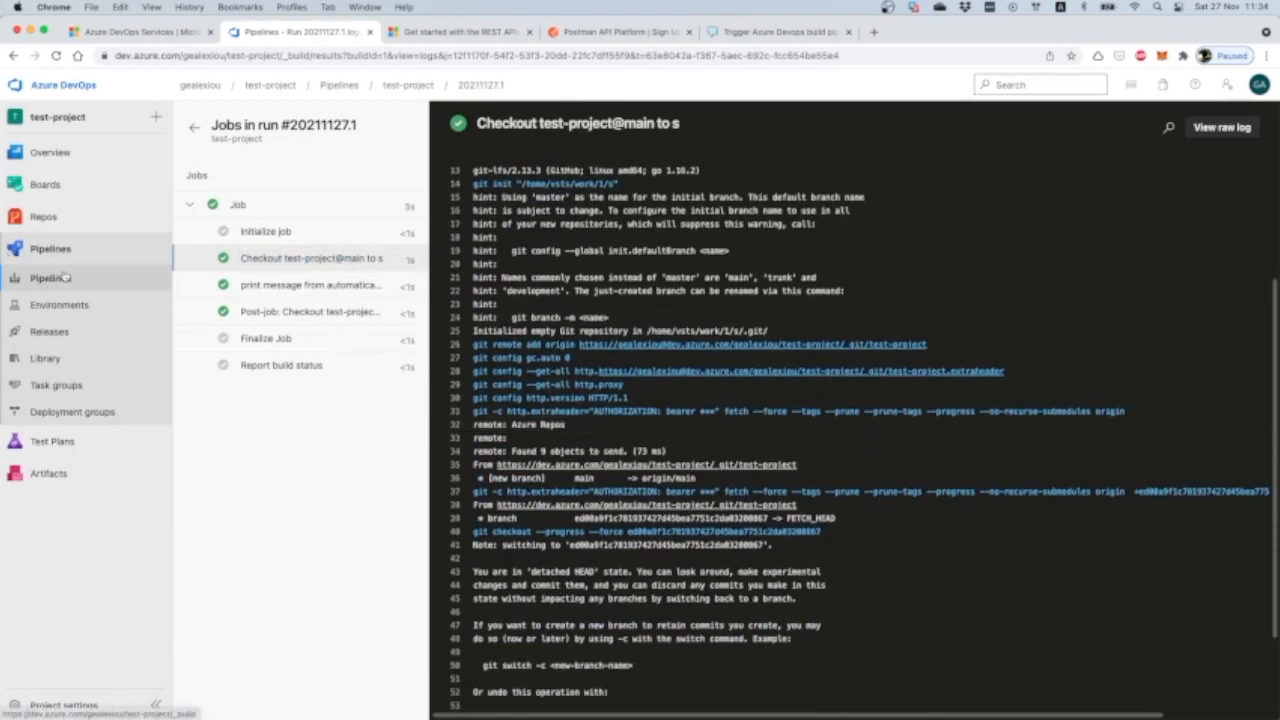
pyautogui.click(276, 292)
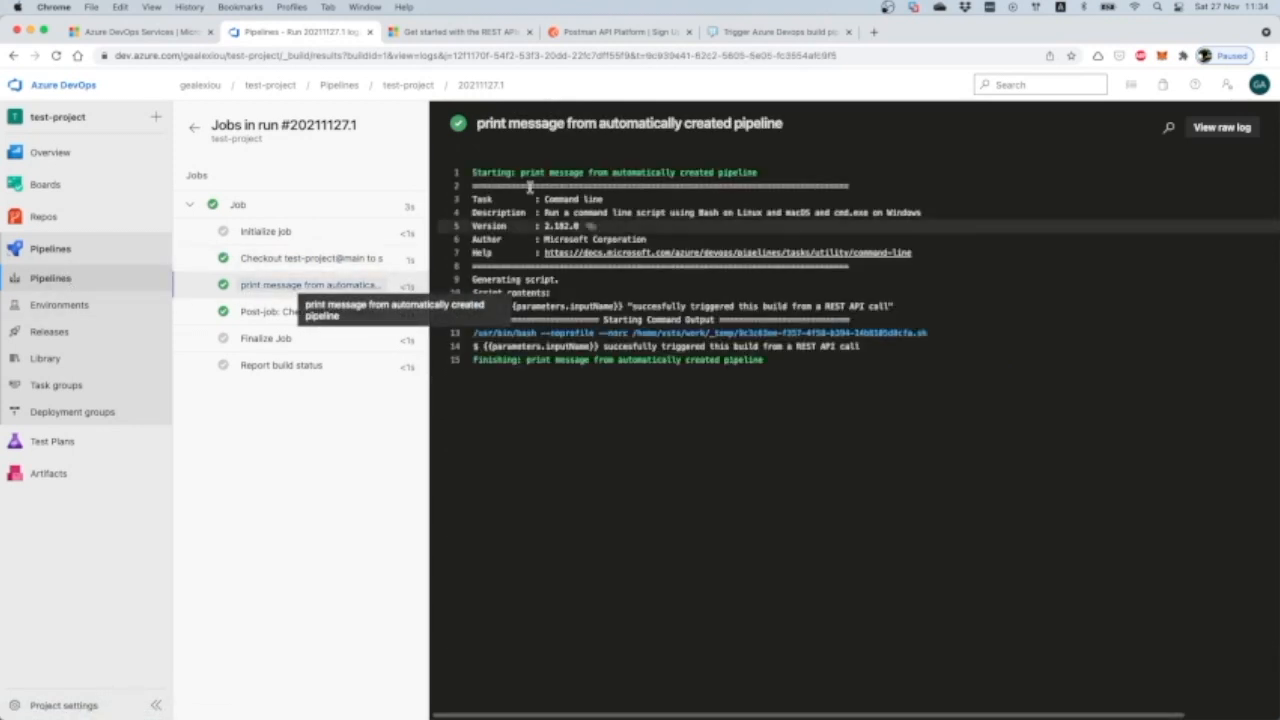
pyautogui.moveTo(478, 123); pyautogui.dragTo(803, 124)
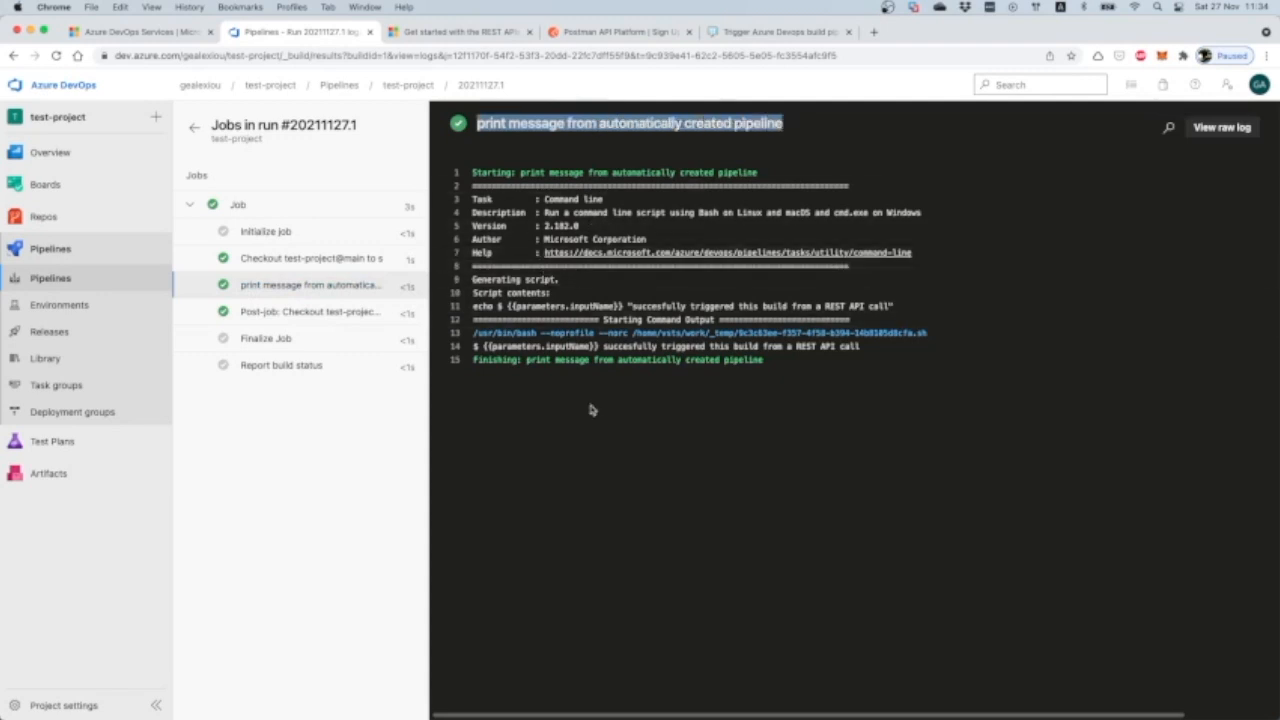
pyautogui.moveTo(490, 346)
pyautogui.mouseDown()
pyautogui.moveTo(597, 346)
pyautogui.moveTo(473, 347)
pyautogui.mouseUp()
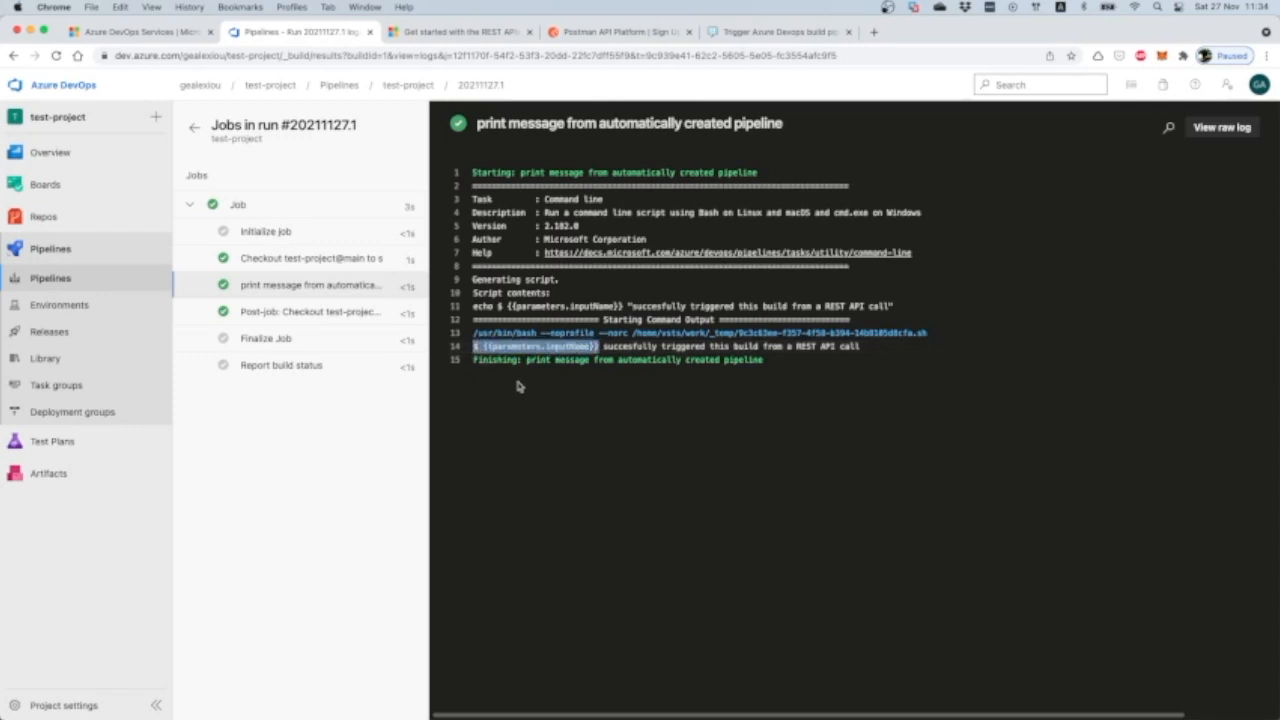
pyautogui.click(482, 346)
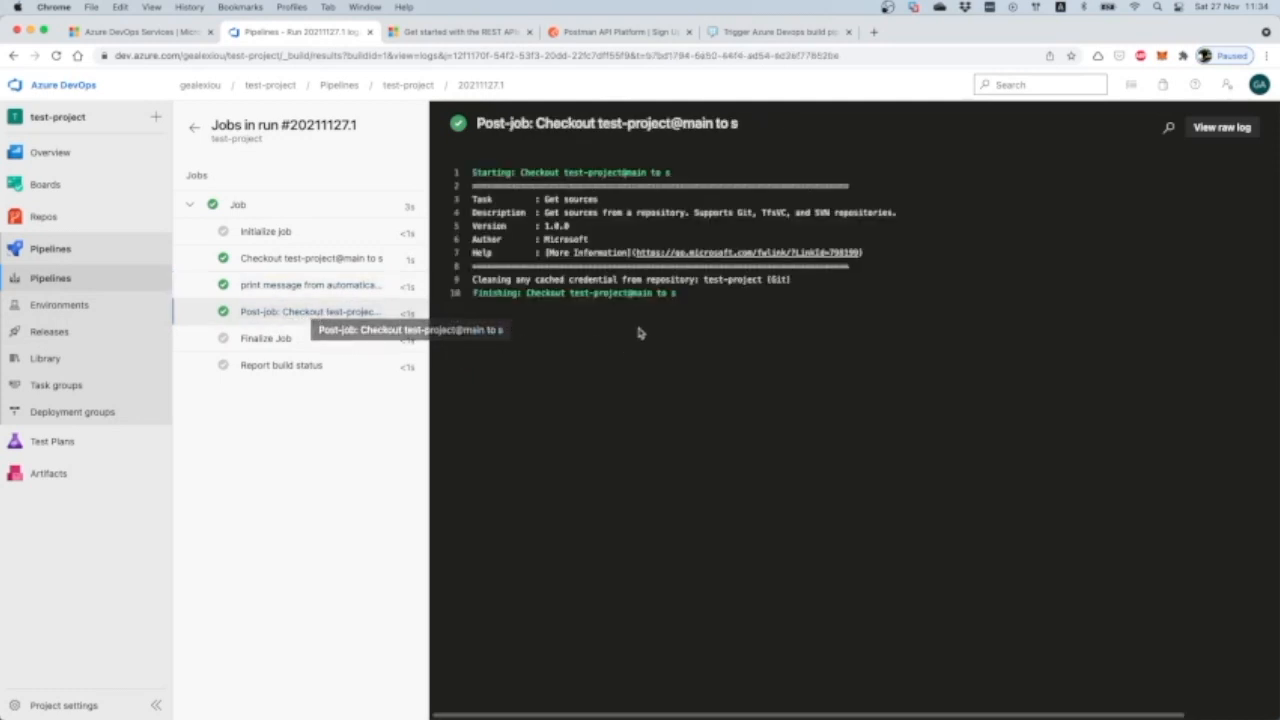
# Step: Open the test-project pipeline's YAML for editing and examine the ${{parameters.inputName}} expression in the script step
pyautogui.click(79, 285)
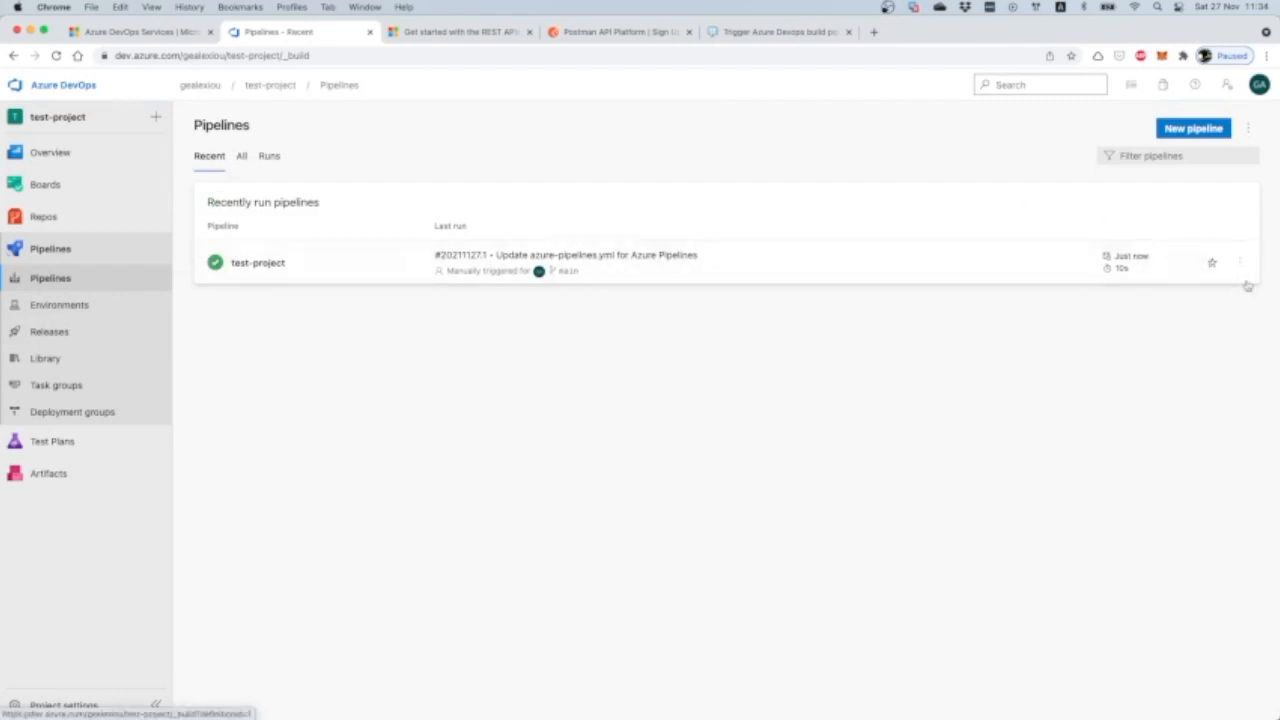
pyautogui.click(1240, 262)
pyautogui.click(1163, 286)
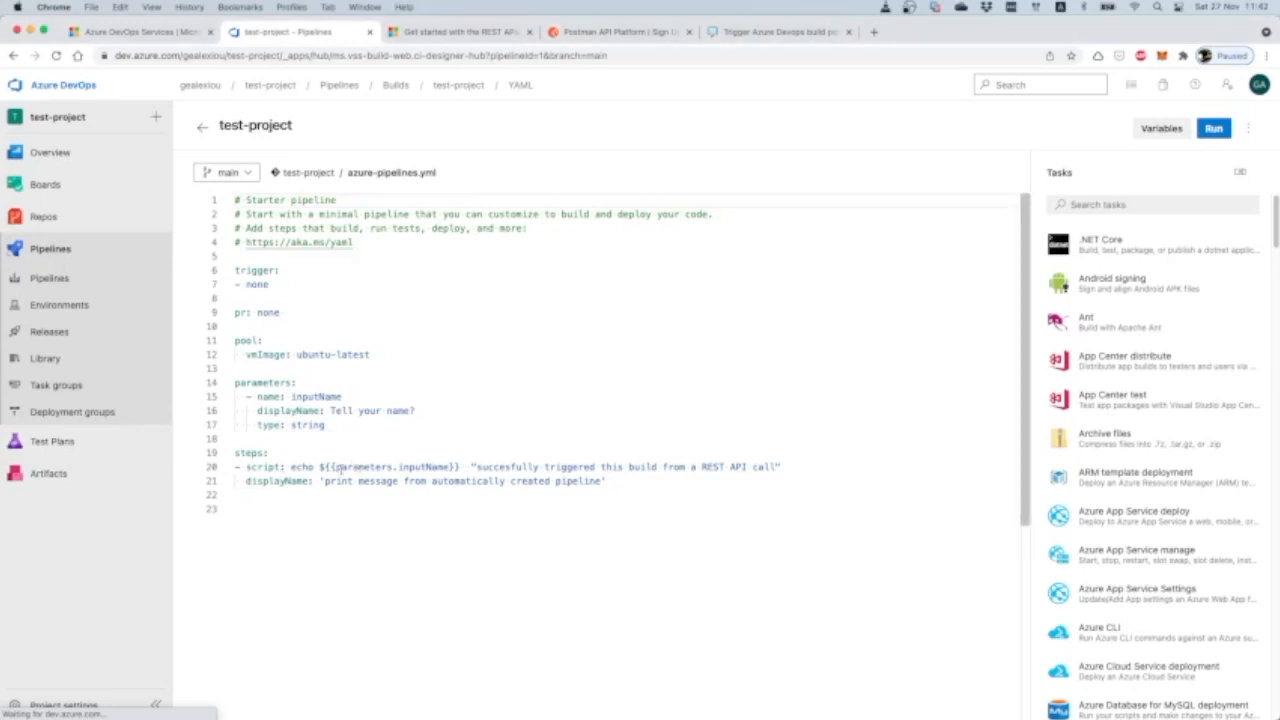
pyautogui.click(322, 466)
pyautogui.moveTo(461, 466); pyautogui.dragTo(314, 466)
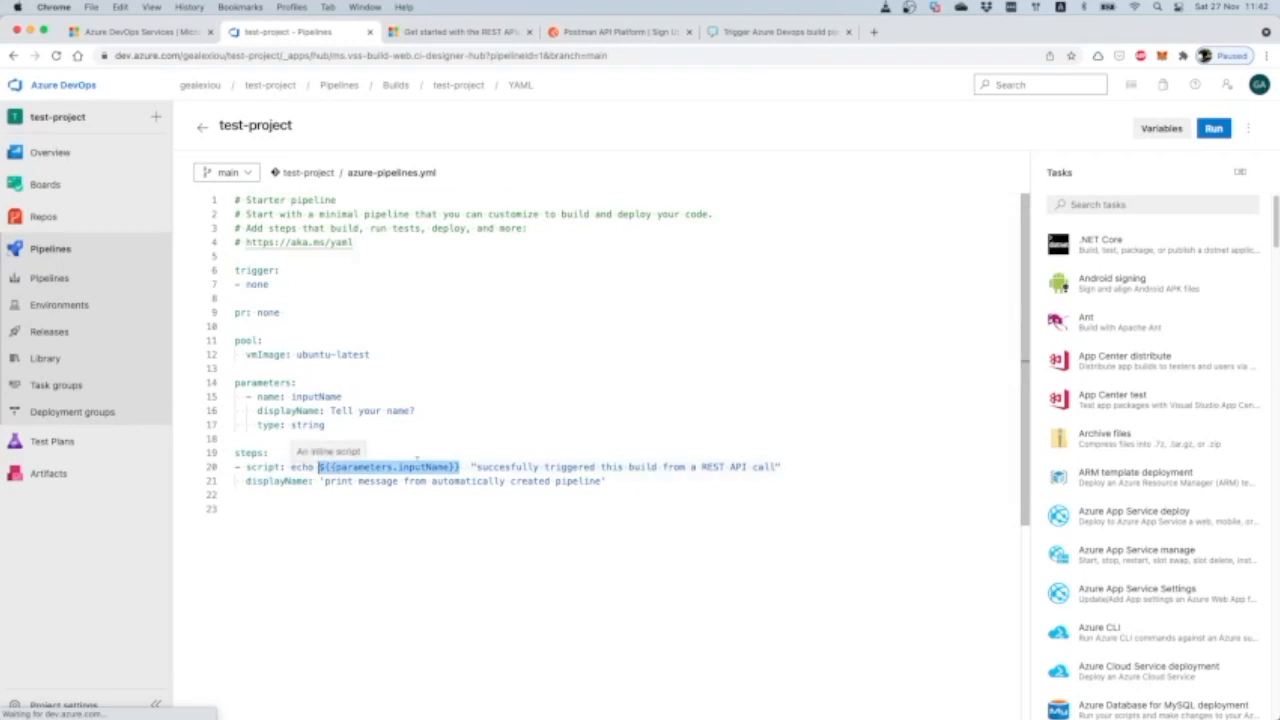
# Step: Open the job of the latest test-project run, #20211127.4, and check the name printed in the print message step's log
pyautogui.click(112, 283)
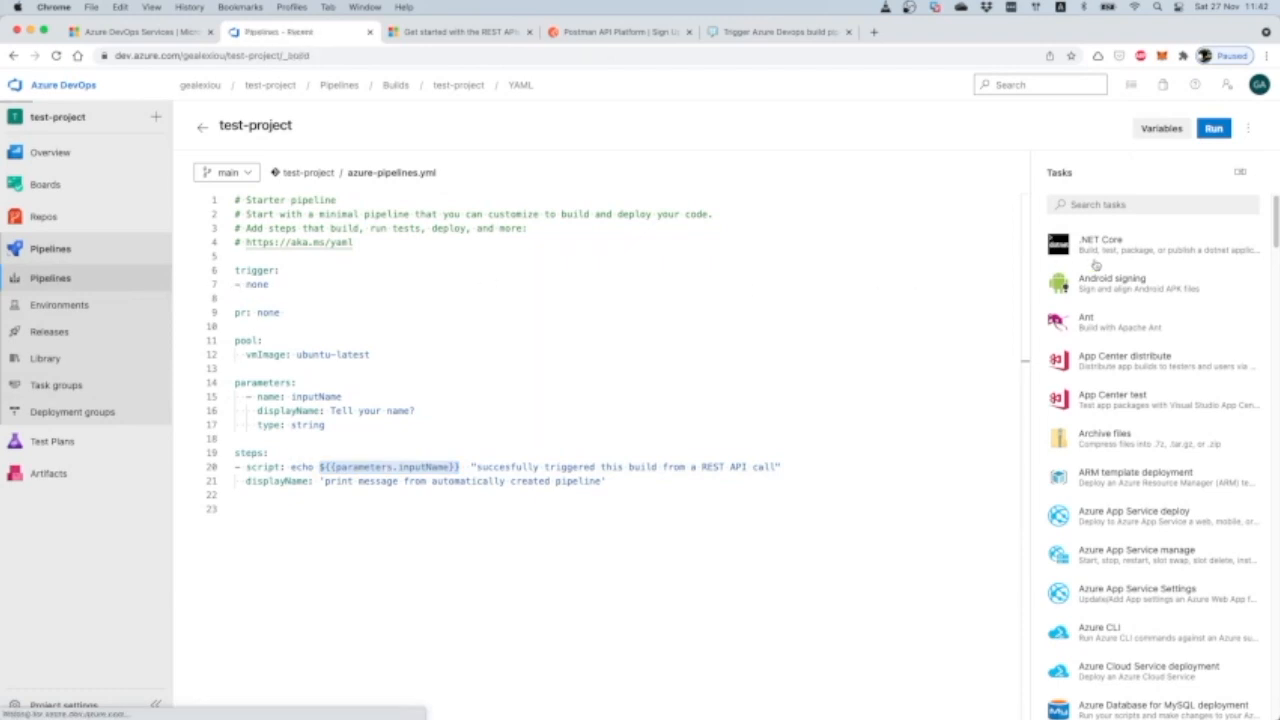
pyautogui.click(1240, 262)
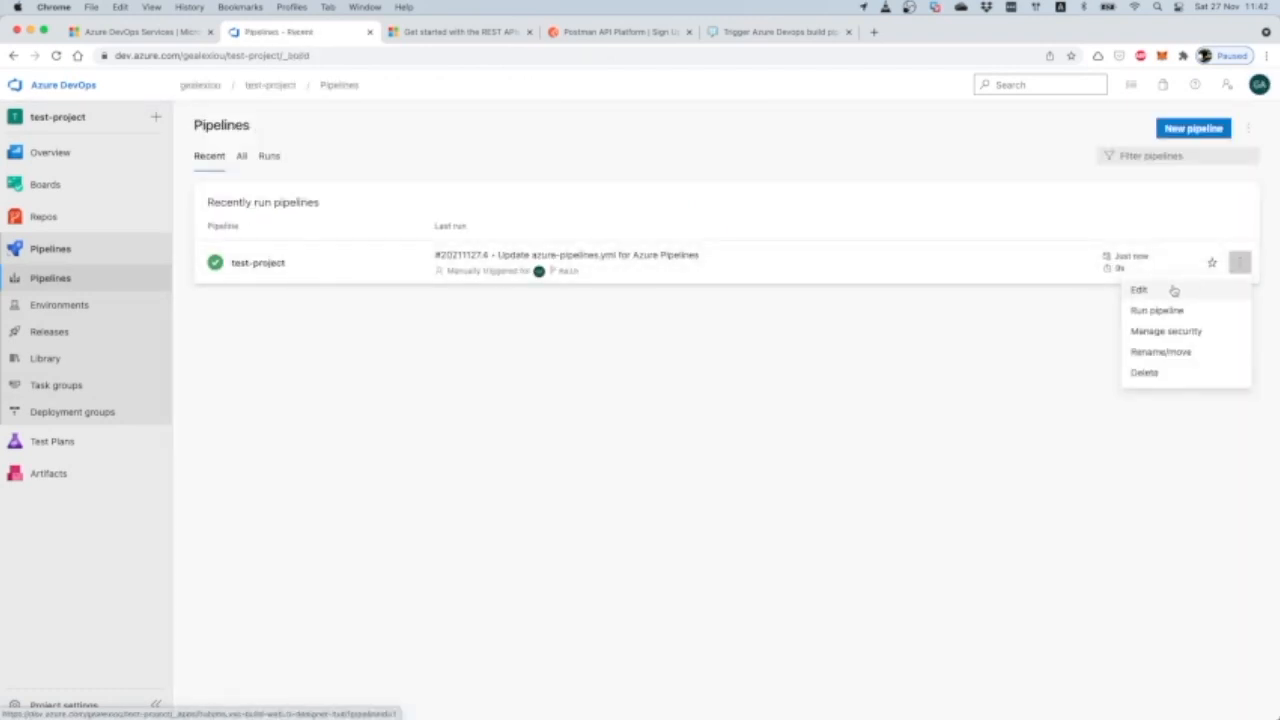
pyautogui.click(1140, 290)
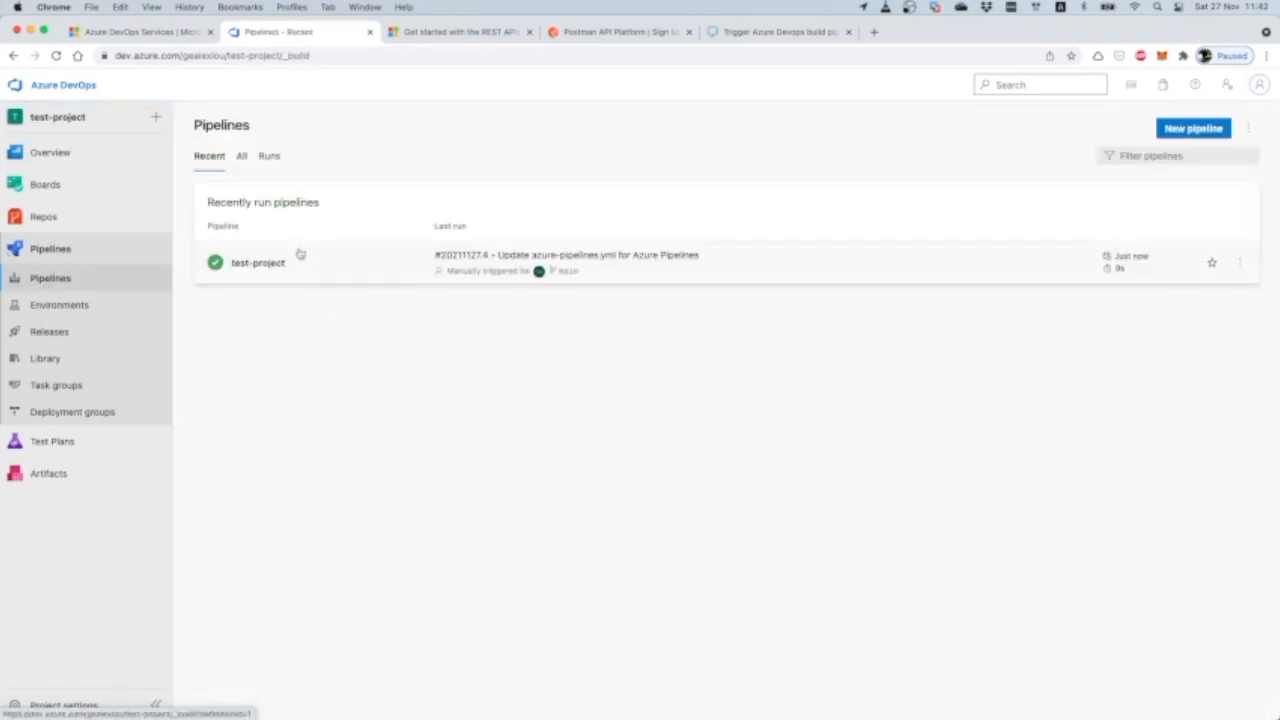
pyautogui.click(281, 274)
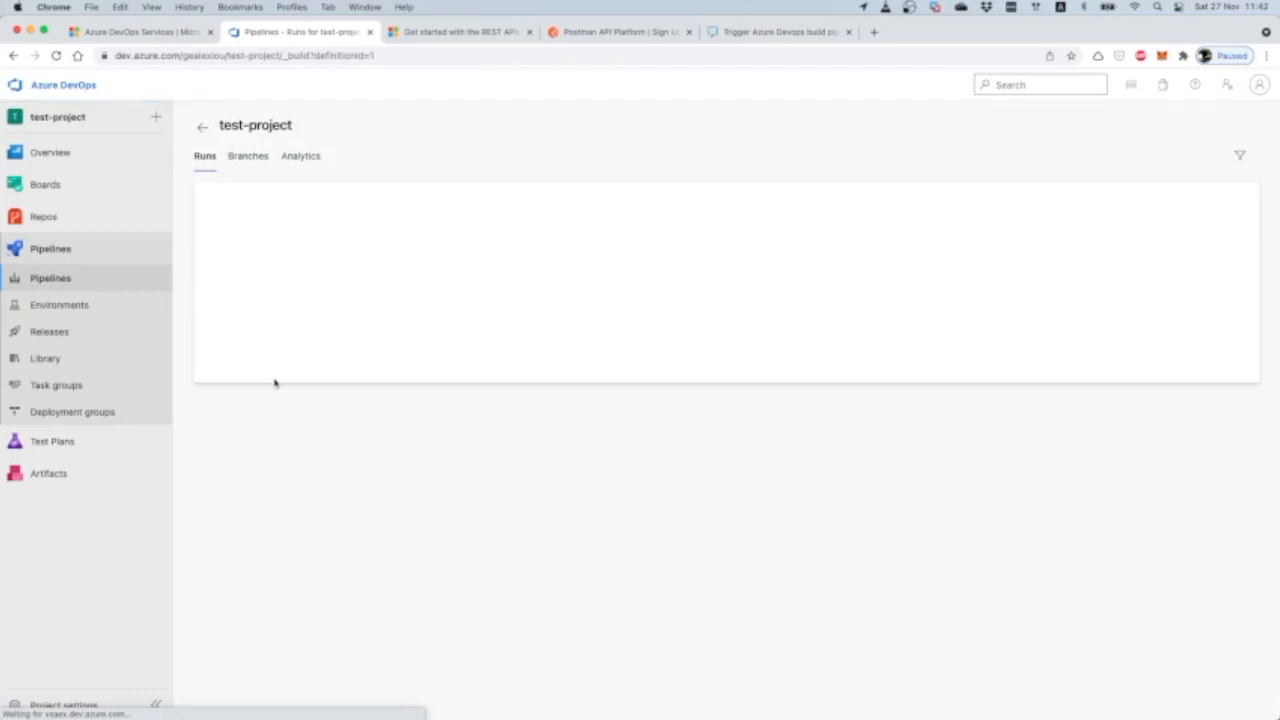
pyautogui.click(523, 222)
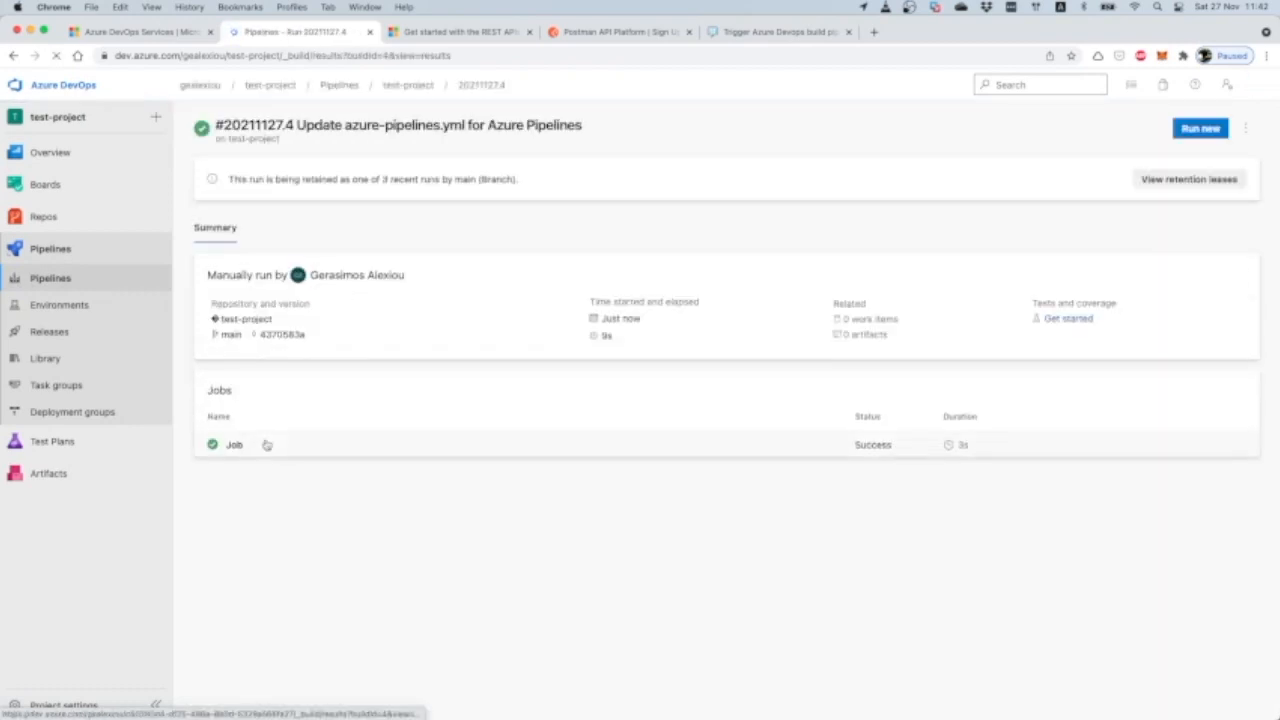
pyautogui.click(264, 449)
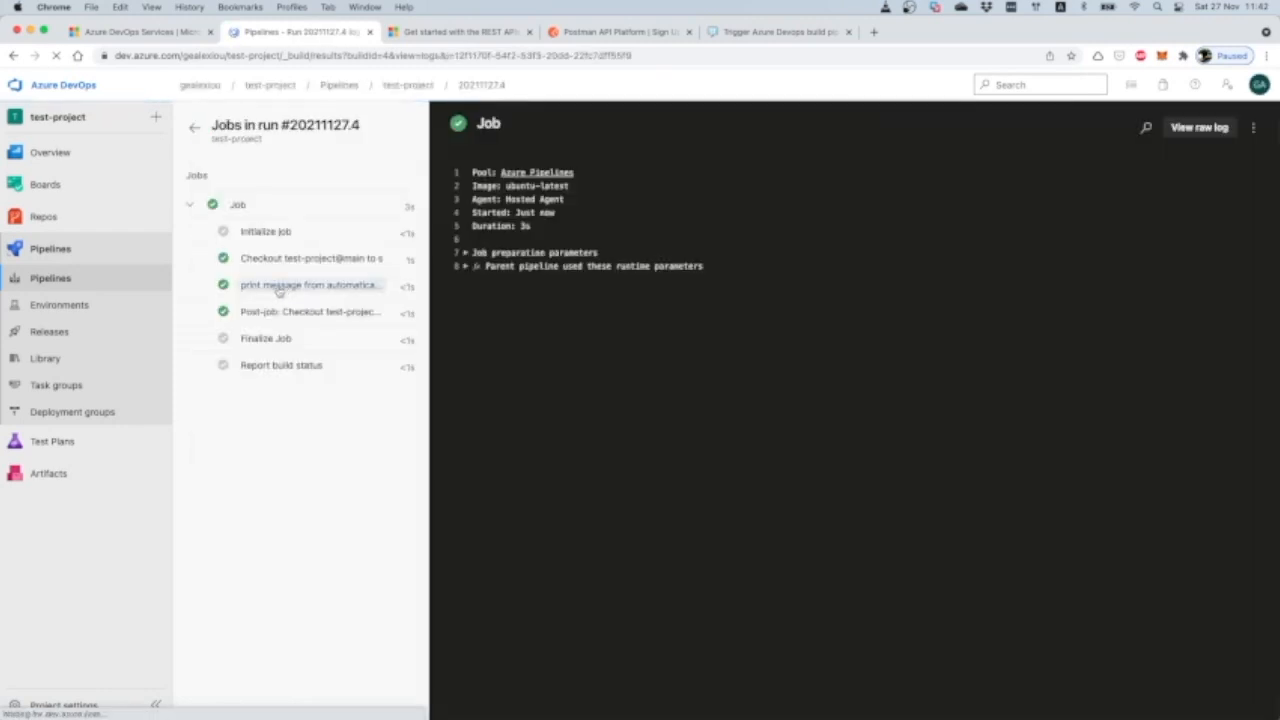
pyautogui.click(284, 312)
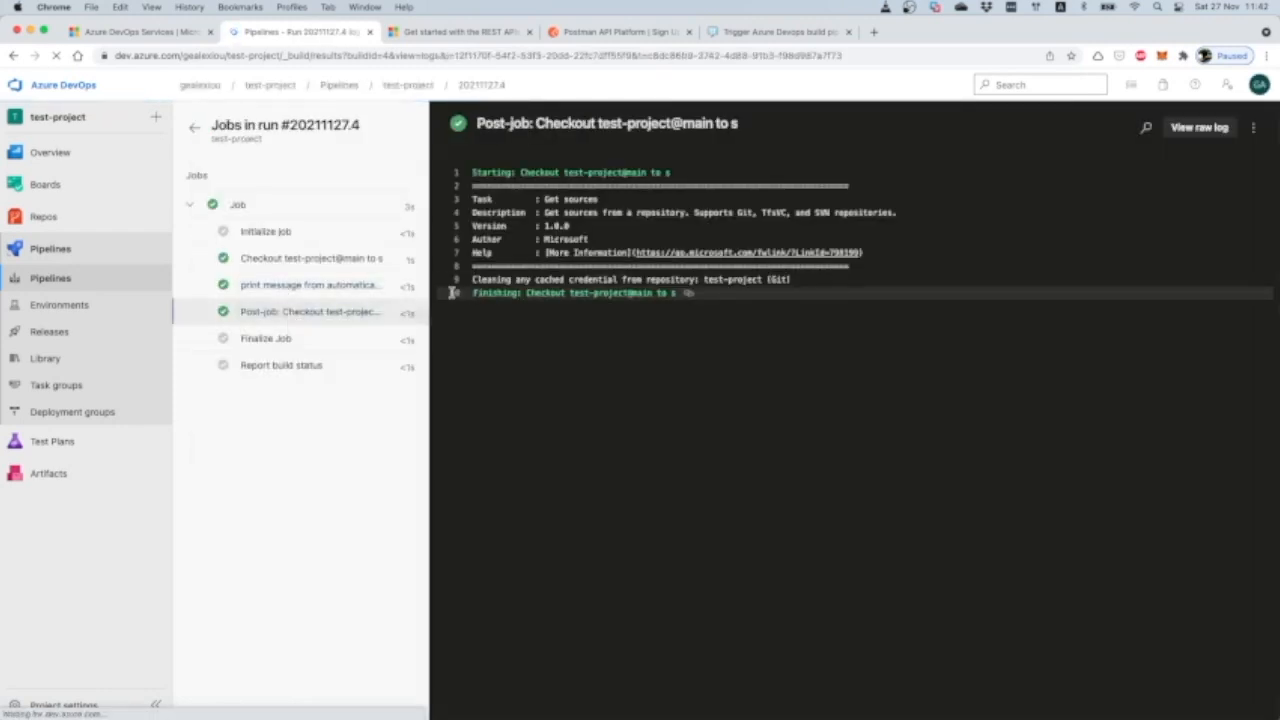
pyautogui.click(300, 287)
pyautogui.moveTo(473, 346); pyautogui.dragTo(644, 346)
pyautogui.doubleClick(491, 346)
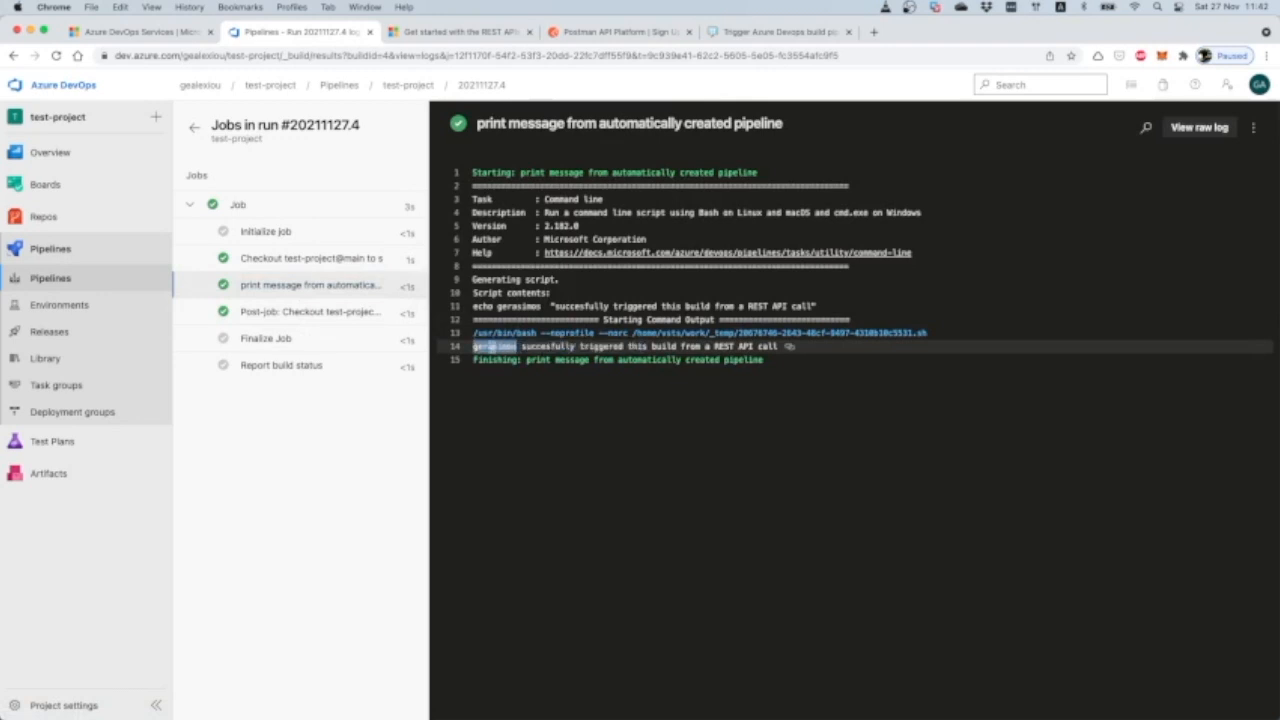
# Step: Create a new release pipeline starting from an empty job and name its stage Release
pyautogui.click(76, 336)
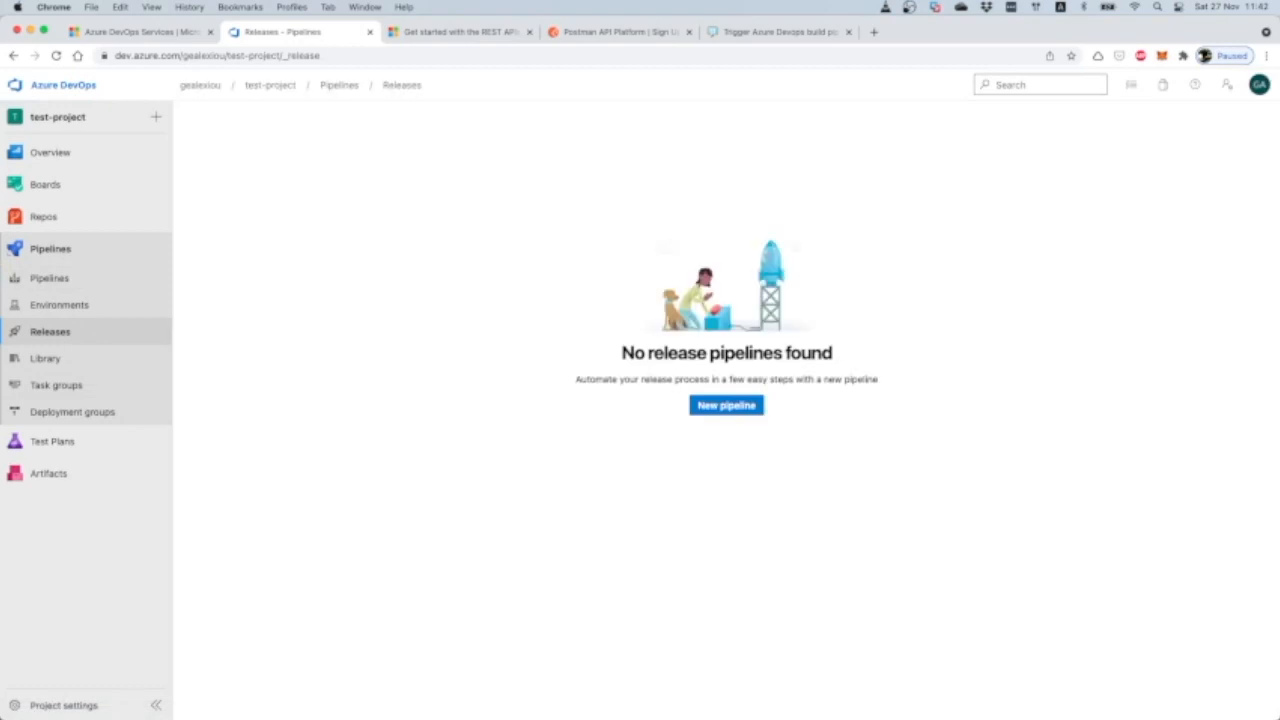
pyautogui.click(722, 408)
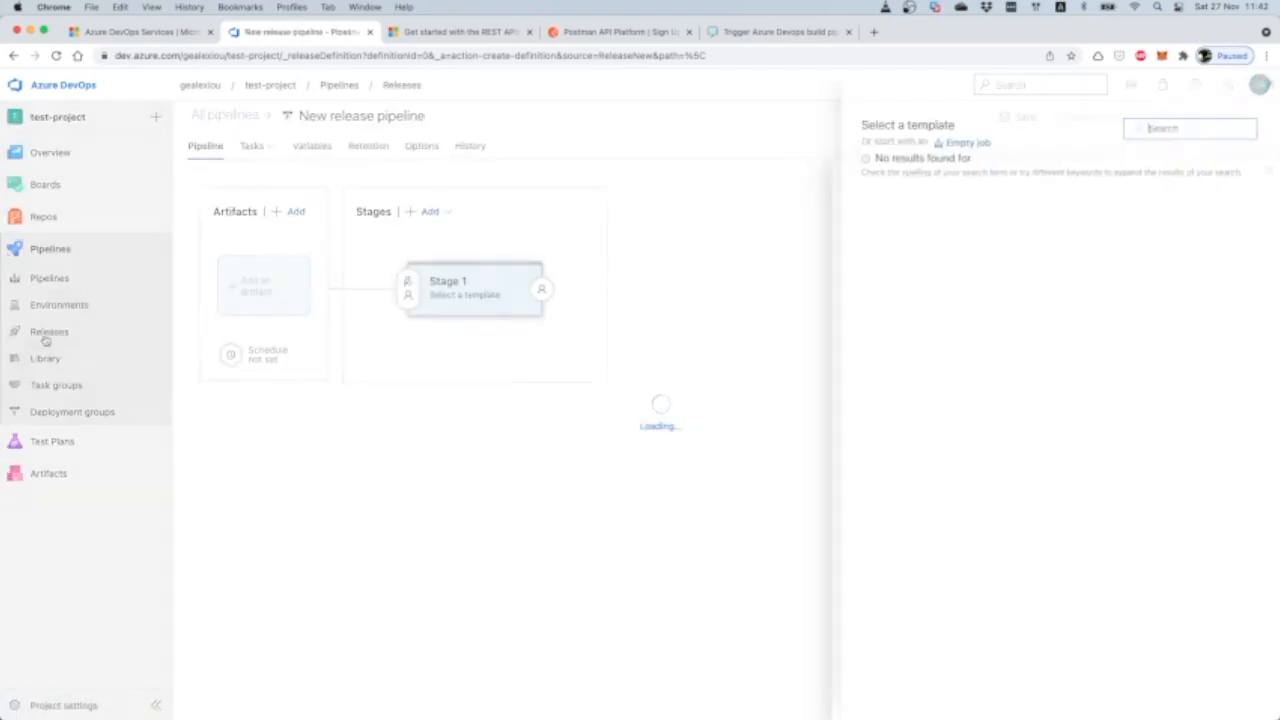
pyautogui.click(962, 145)
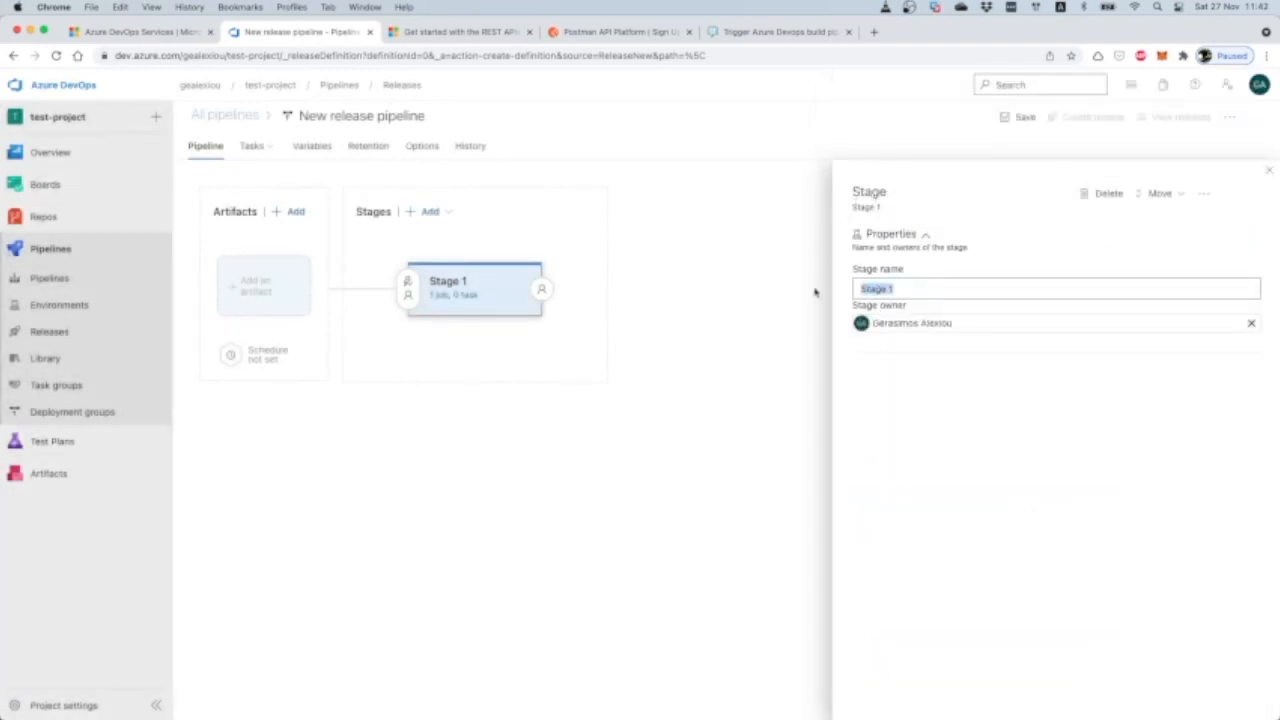
pyautogui.write('Release')
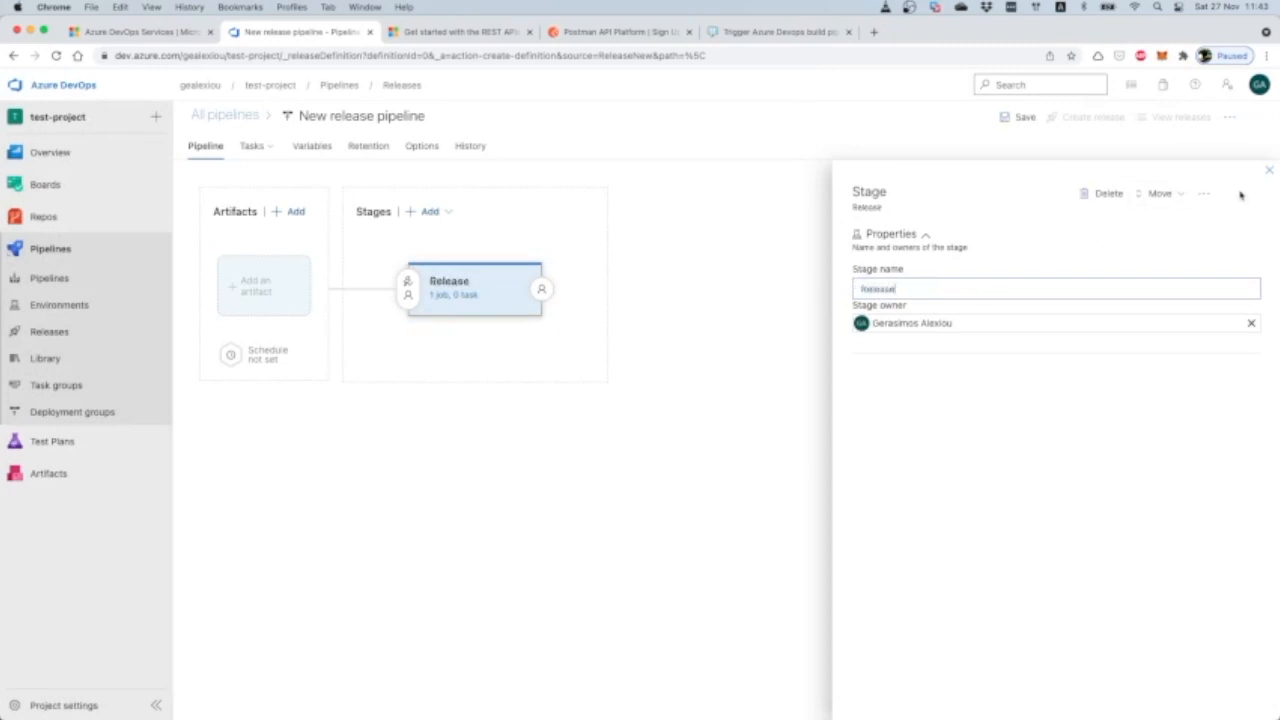
pyautogui.click(1269, 170)
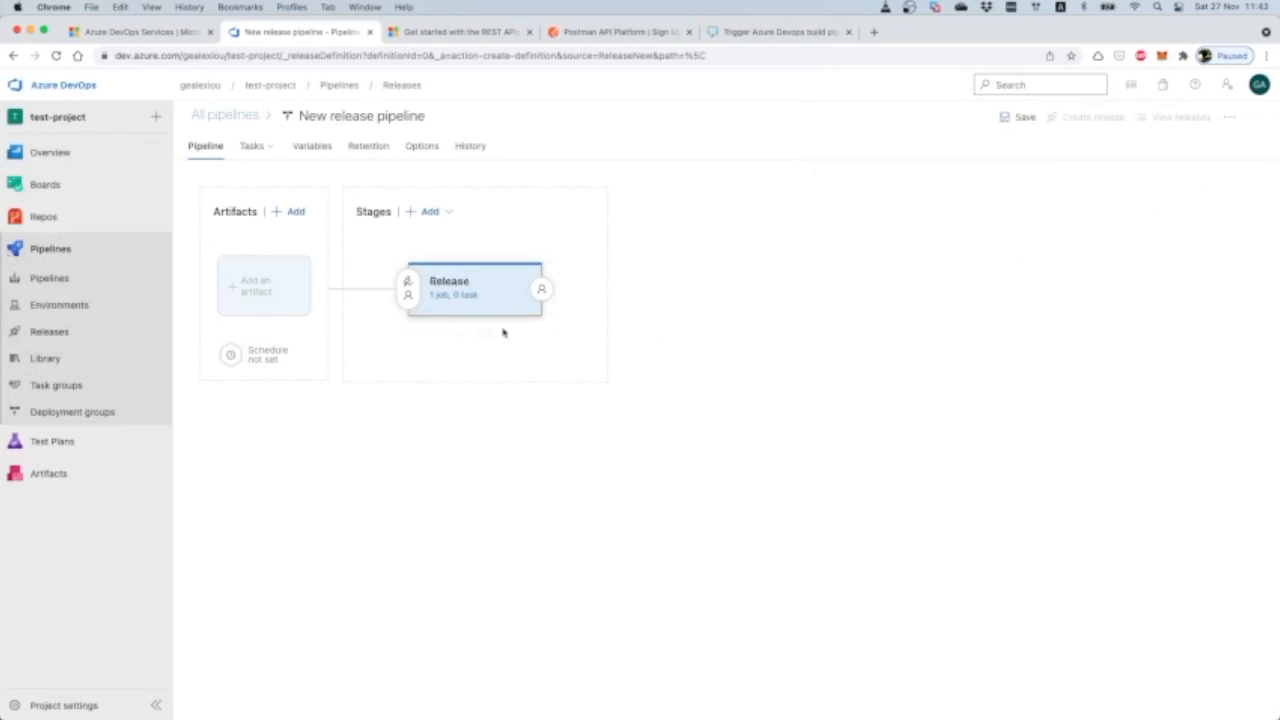
# Step: Add a Build artifact to the release pipeline with the test-project build pipeline as its source
pyautogui.click(266, 298)
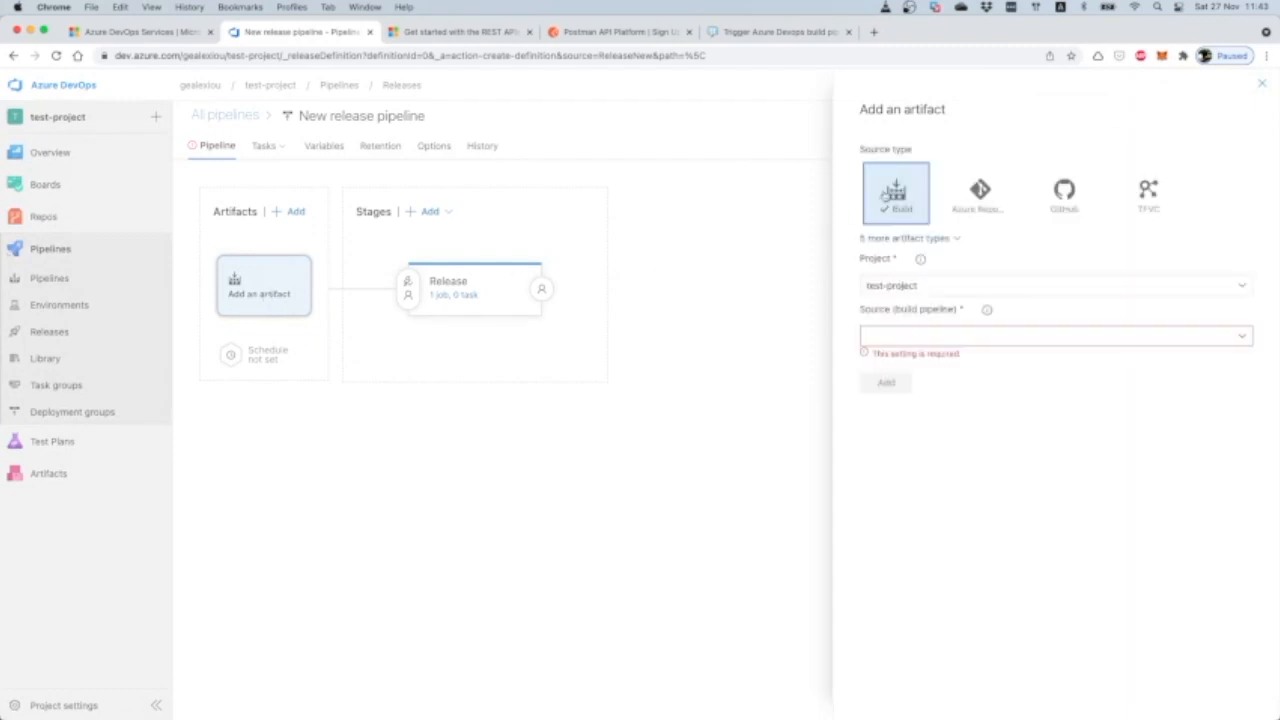
pyautogui.click(1242, 336)
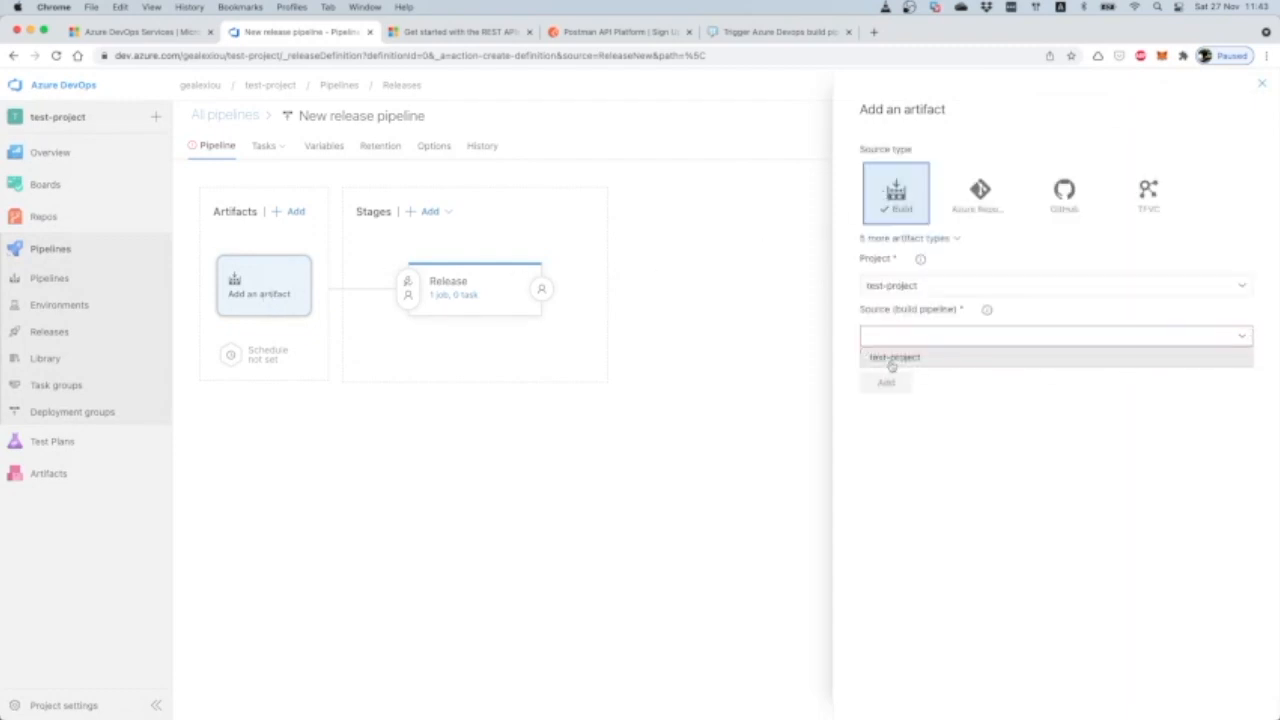
pyautogui.click(893, 360)
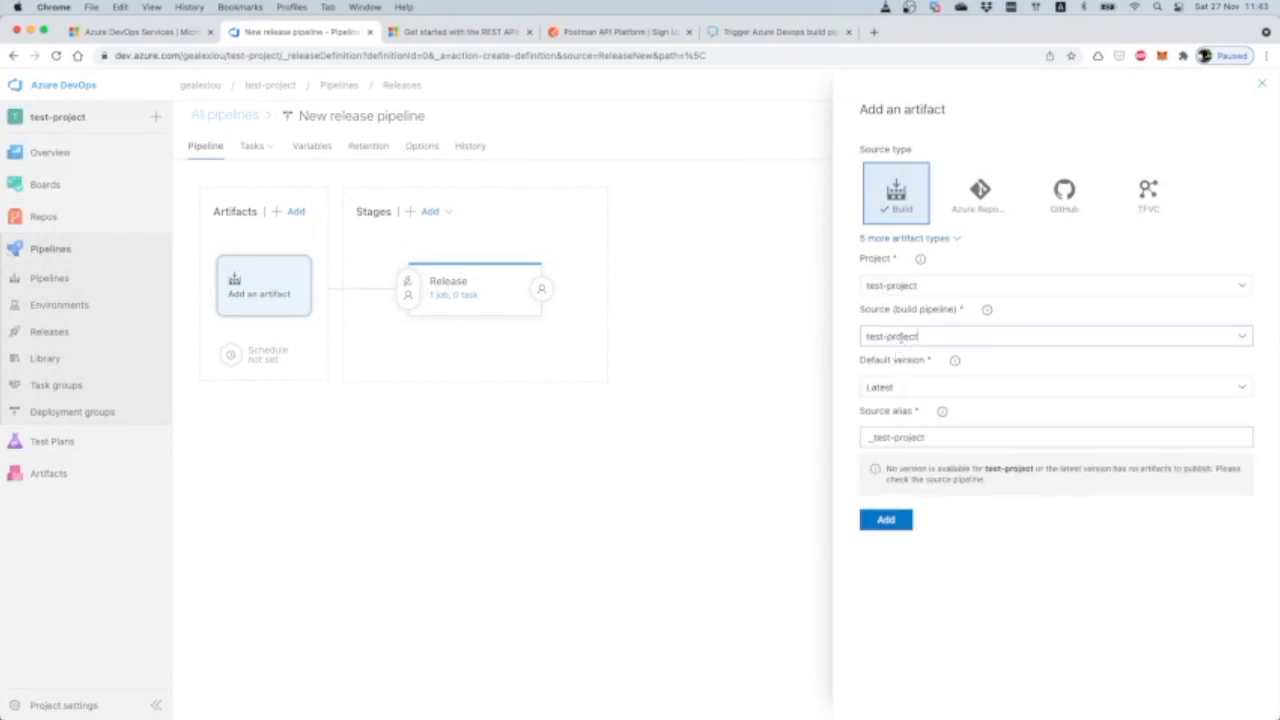
pyautogui.click(881, 527)
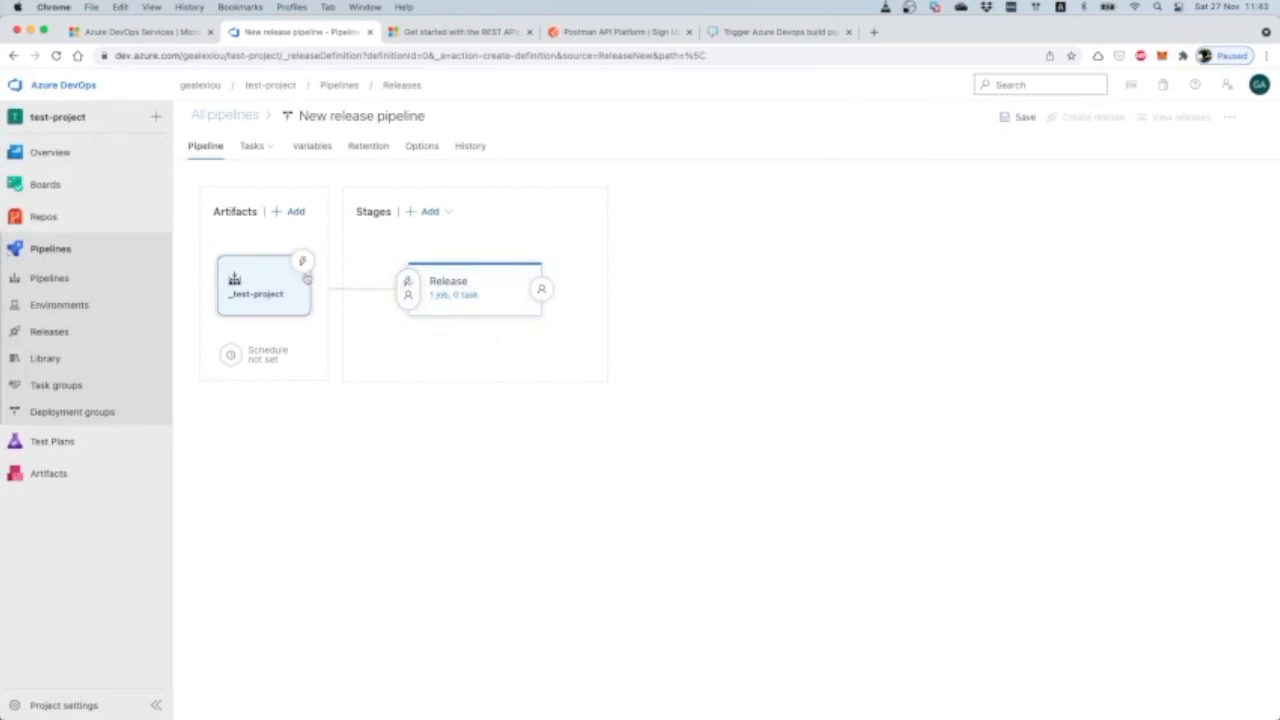
# Step: Enable the continuous deployment trigger on the _test-project artifact
pyautogui.click(302, 262)
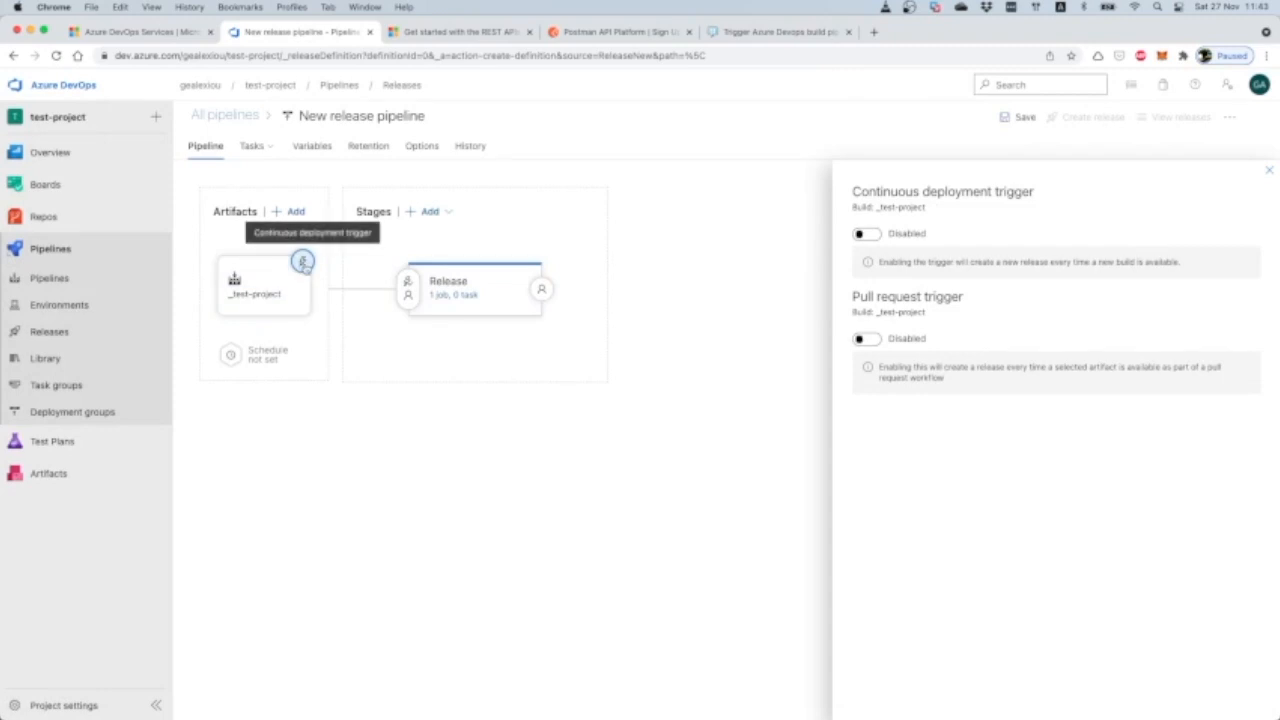
pyautogui.click(868, 234)
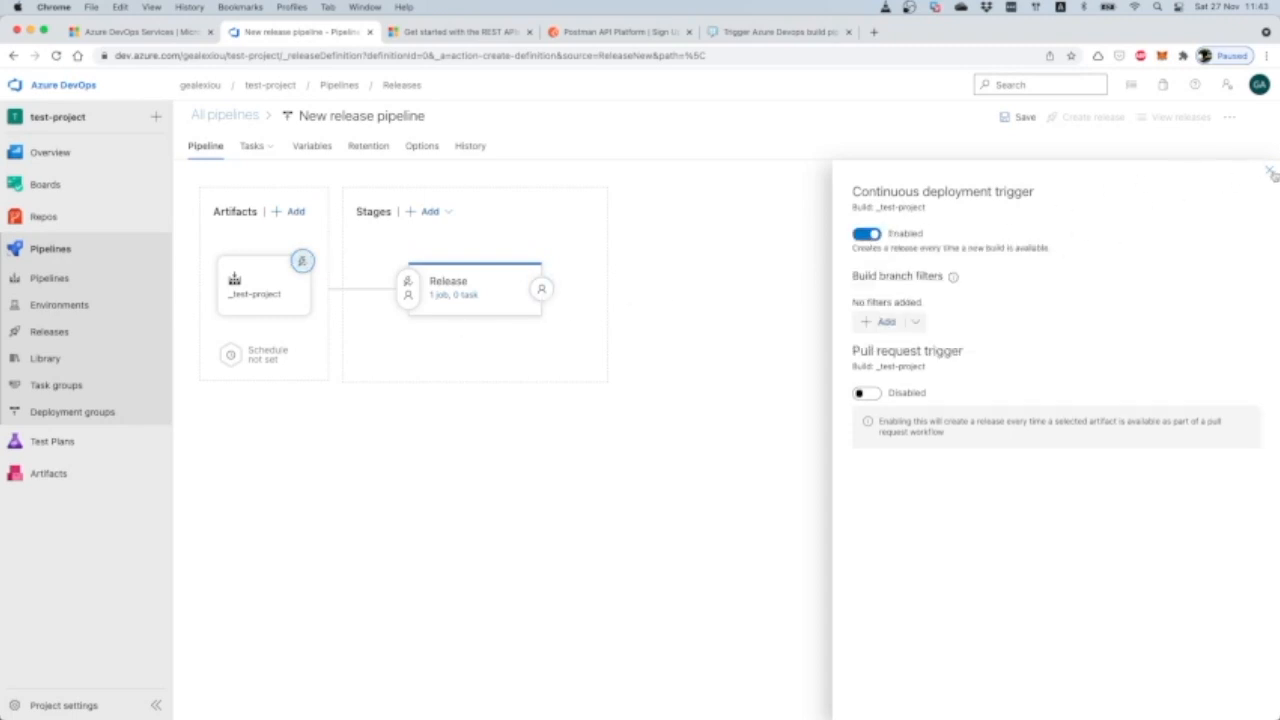
pyautogui.click(1270, 173)
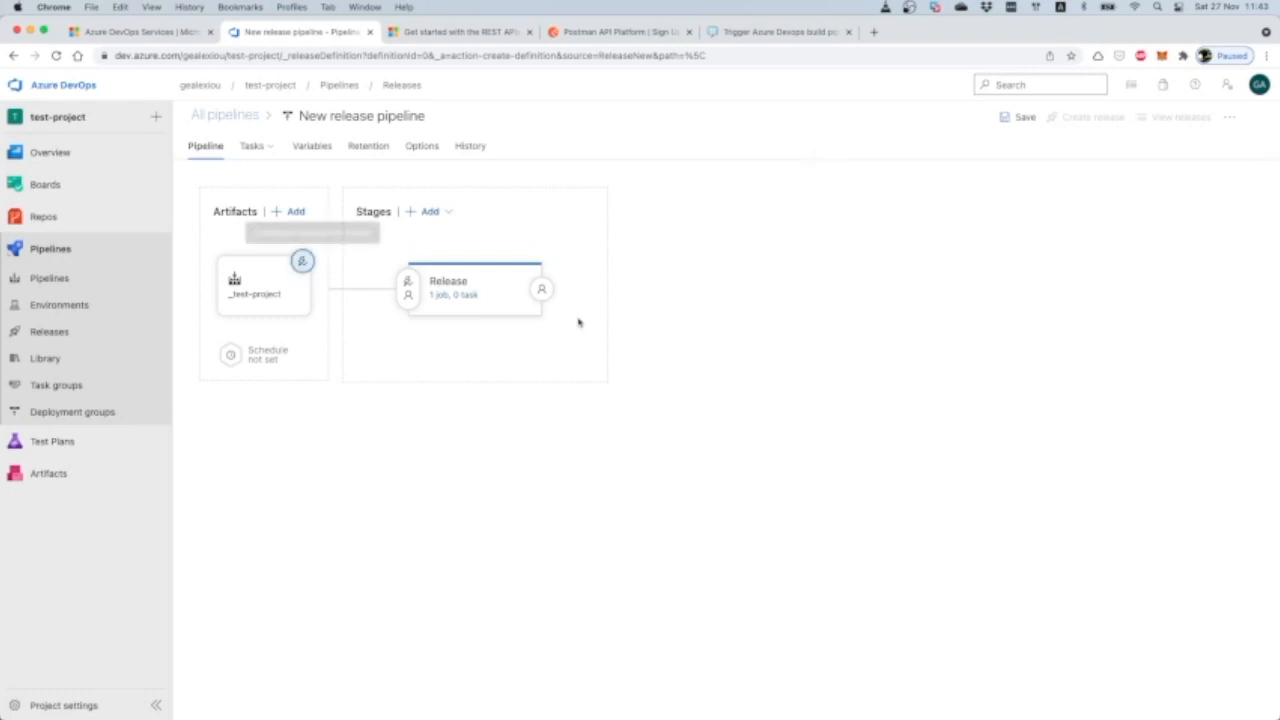
# Step: Open the Release stage's agent job and review its display name and agent specification
pyautogui.click(455, 295)
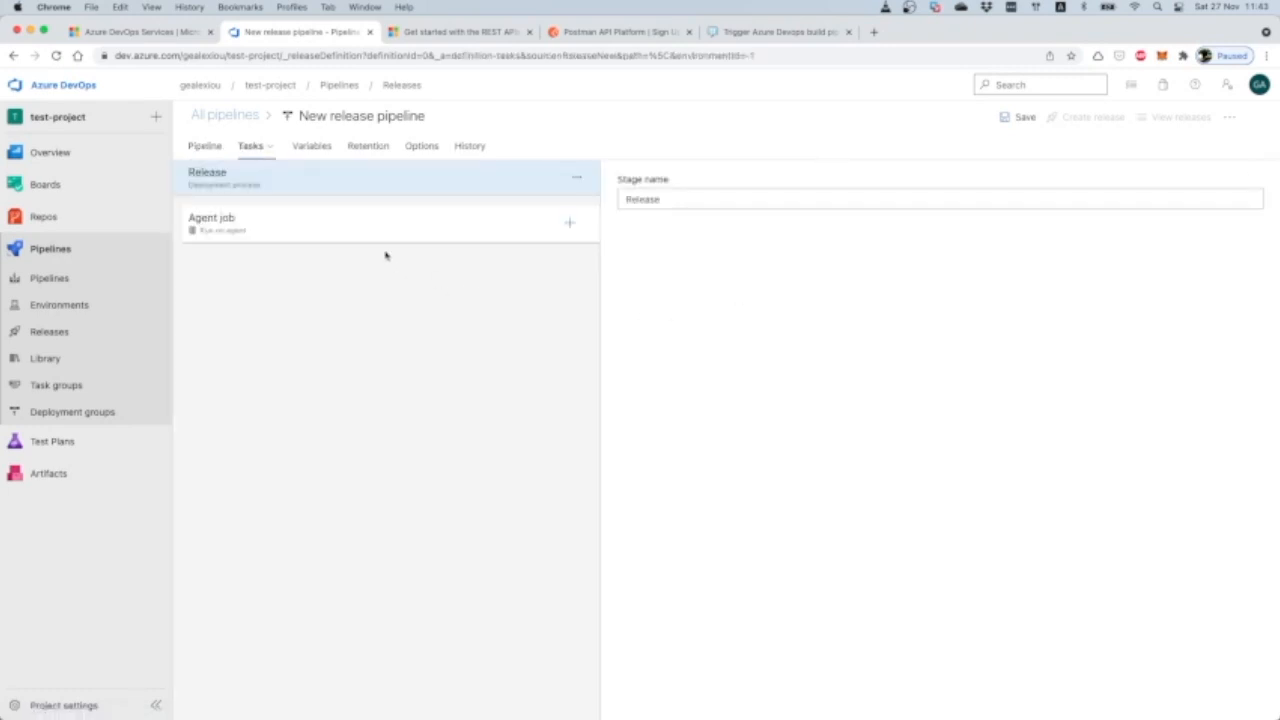
pyautogui.click(428, 222)
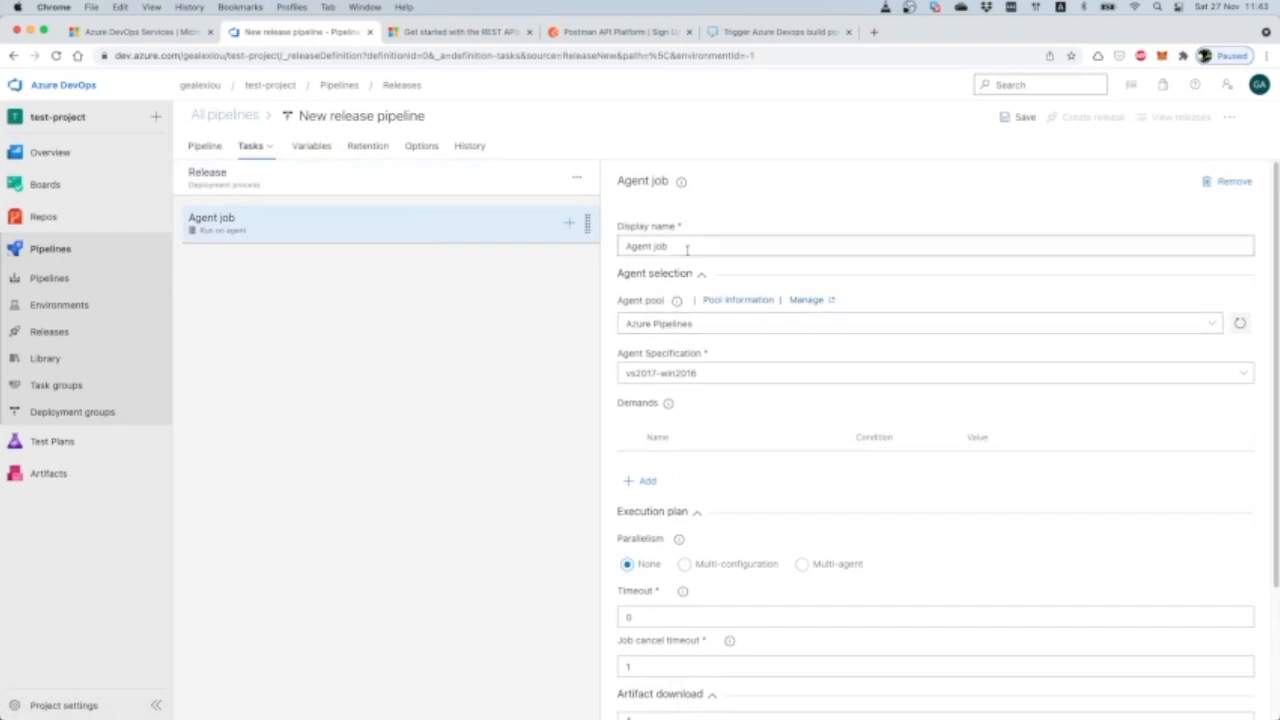
pyautogui.moveTo(687, 249); pyautogui.dragTo(610, 254)
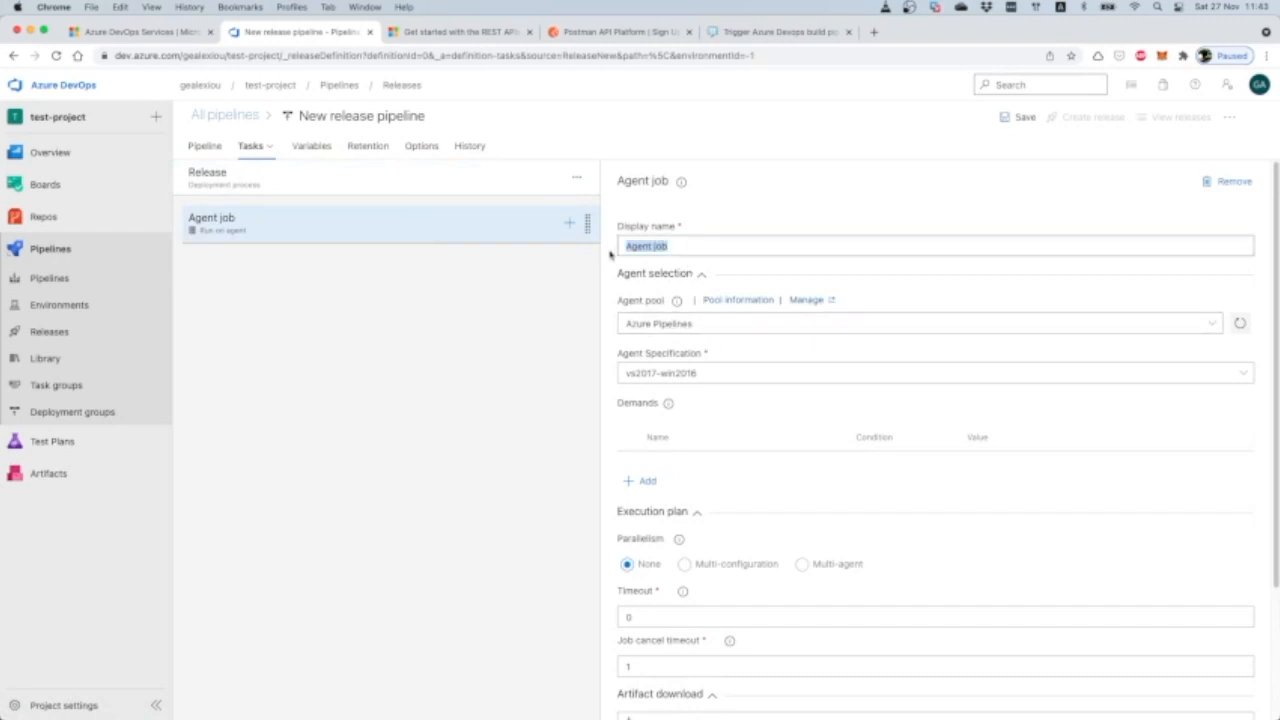
pyautogui.click(678, 233)
pyautogui.click(797, 370)
pyautogui.click(707, 368)
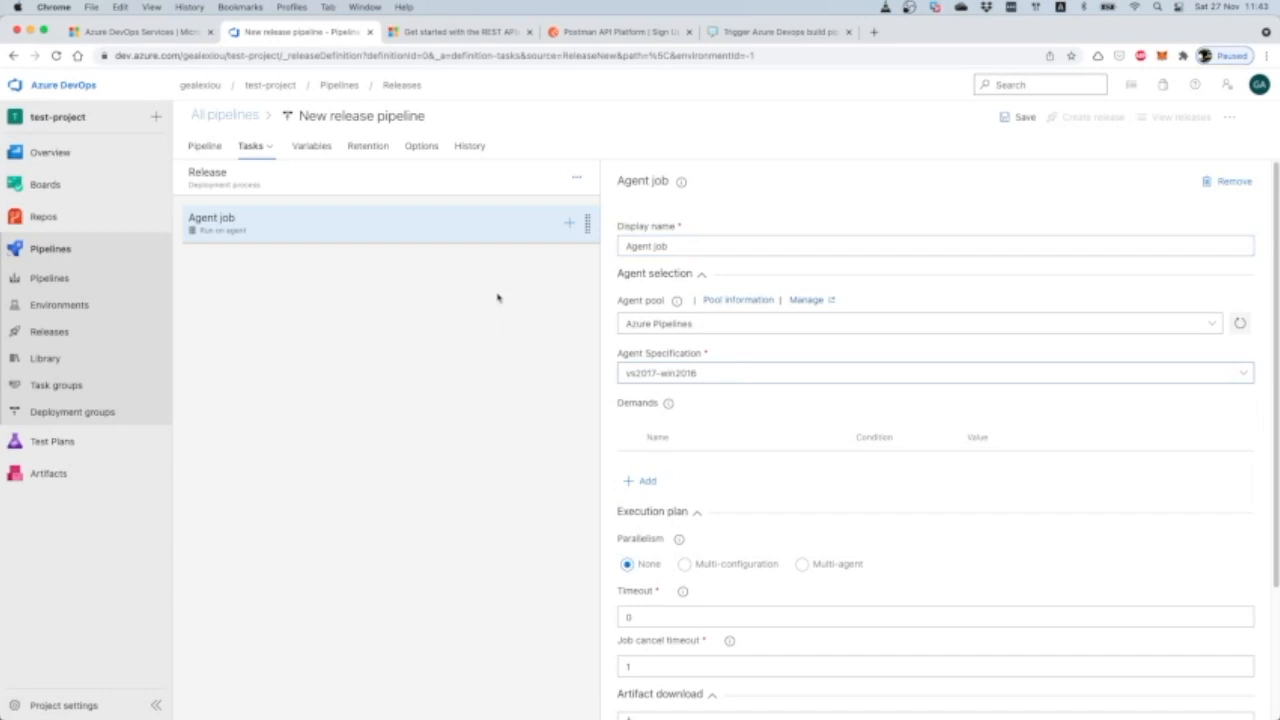
# Step: Add a PowerShell task to the Release stage's agent job and set its script type to Inline
pyautogui.click(569, 222)
pyautogui.click(1196, 187)
pyautogui.write('powershel')
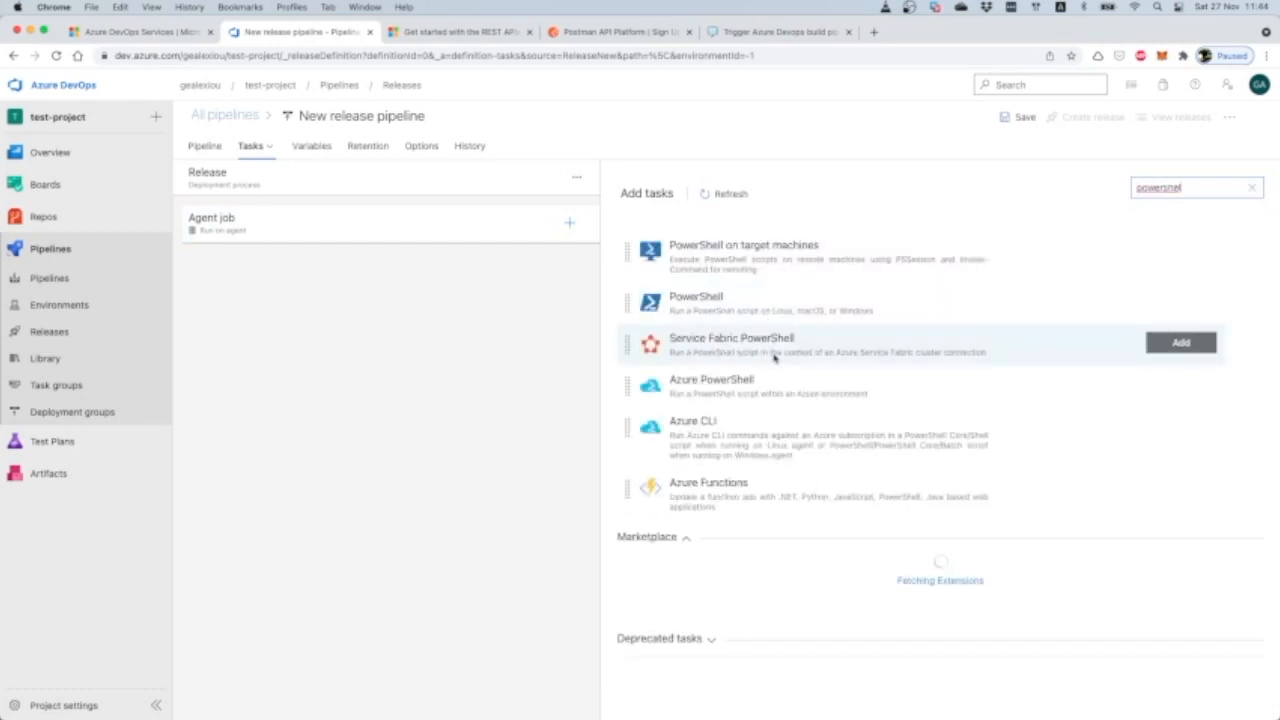
pyautogui.click(1183, 304)
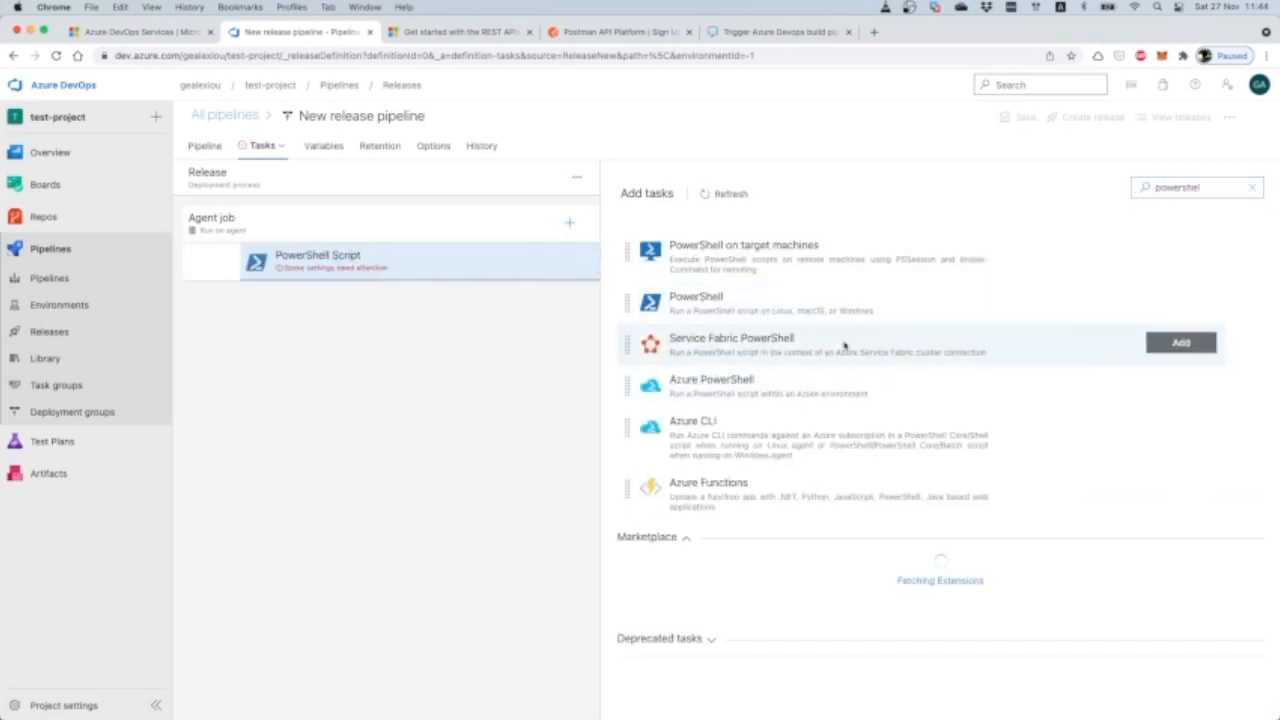
pyautogui.click(334, 260)
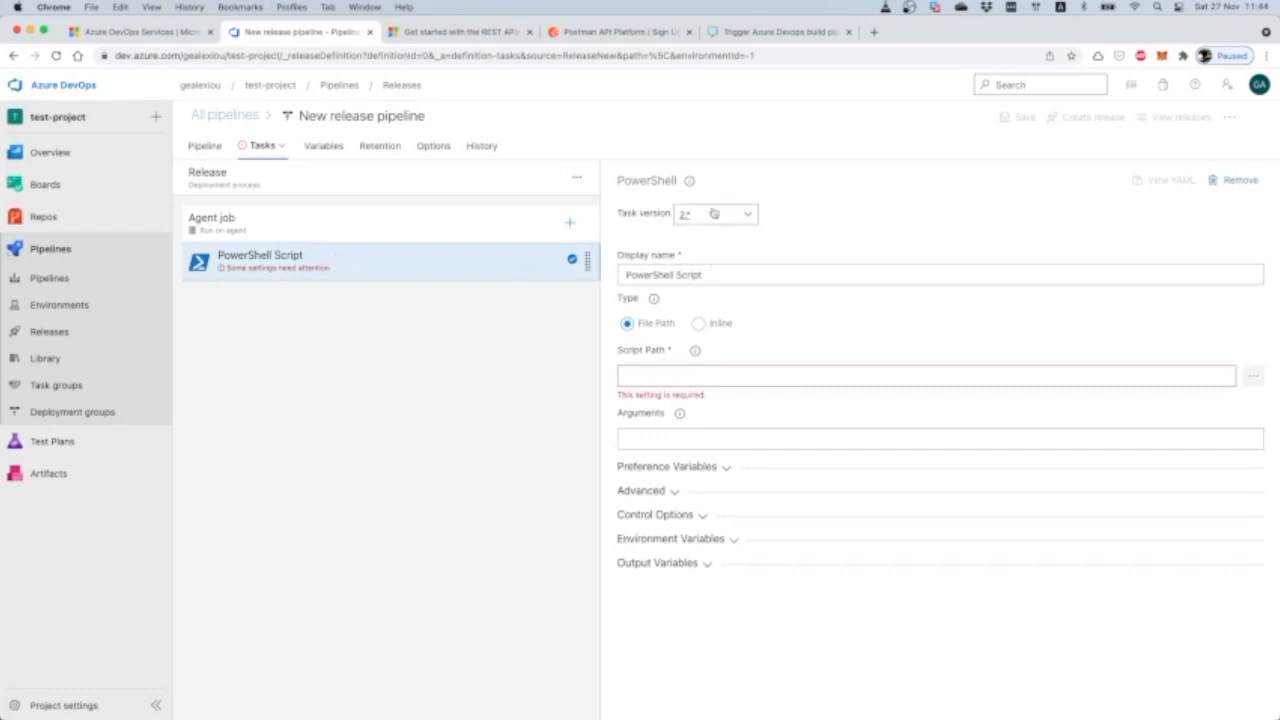
pyautogui.click(698, 323)
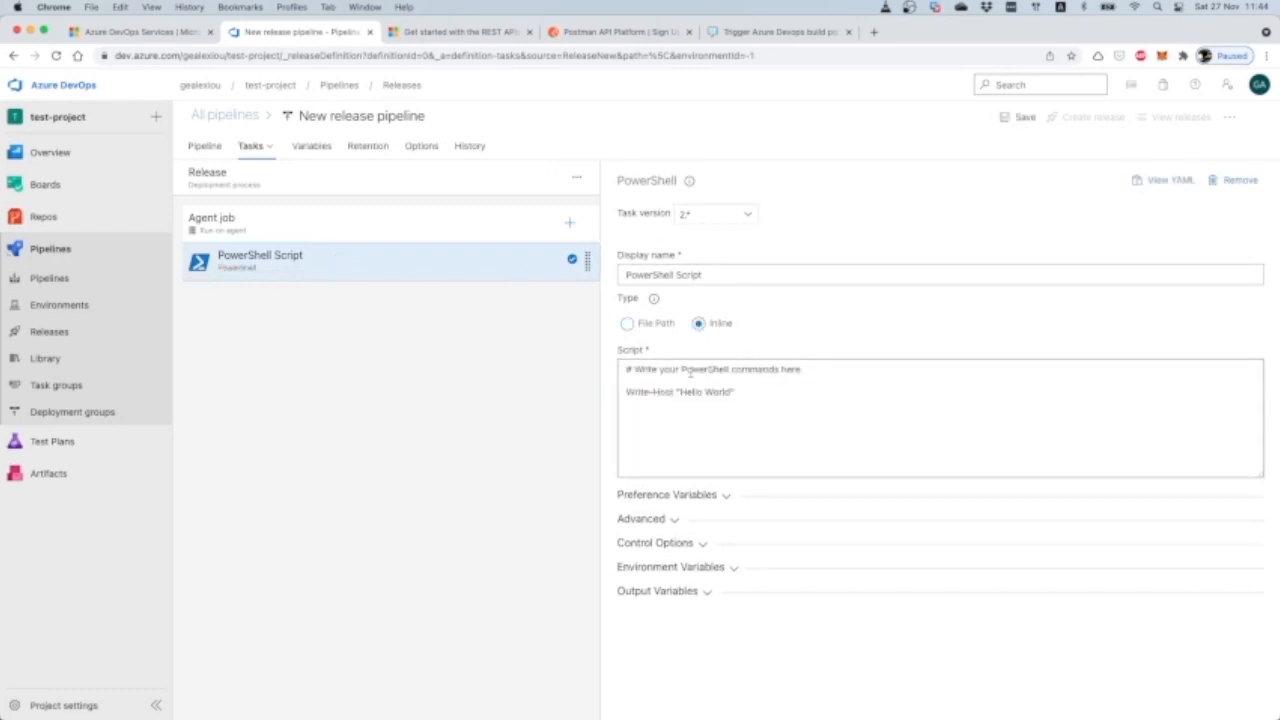
# Step: Change the inline script to Write-Host "Release trigerred from build pipeline" and save the release pipeline in the root folder
pyautogui.doubleClick(683, 392)
pyautogui.write('Release')
pyautogui.write(' trigerred ff')
pyautogui.write('om build old')
pyautogui.write('eline')
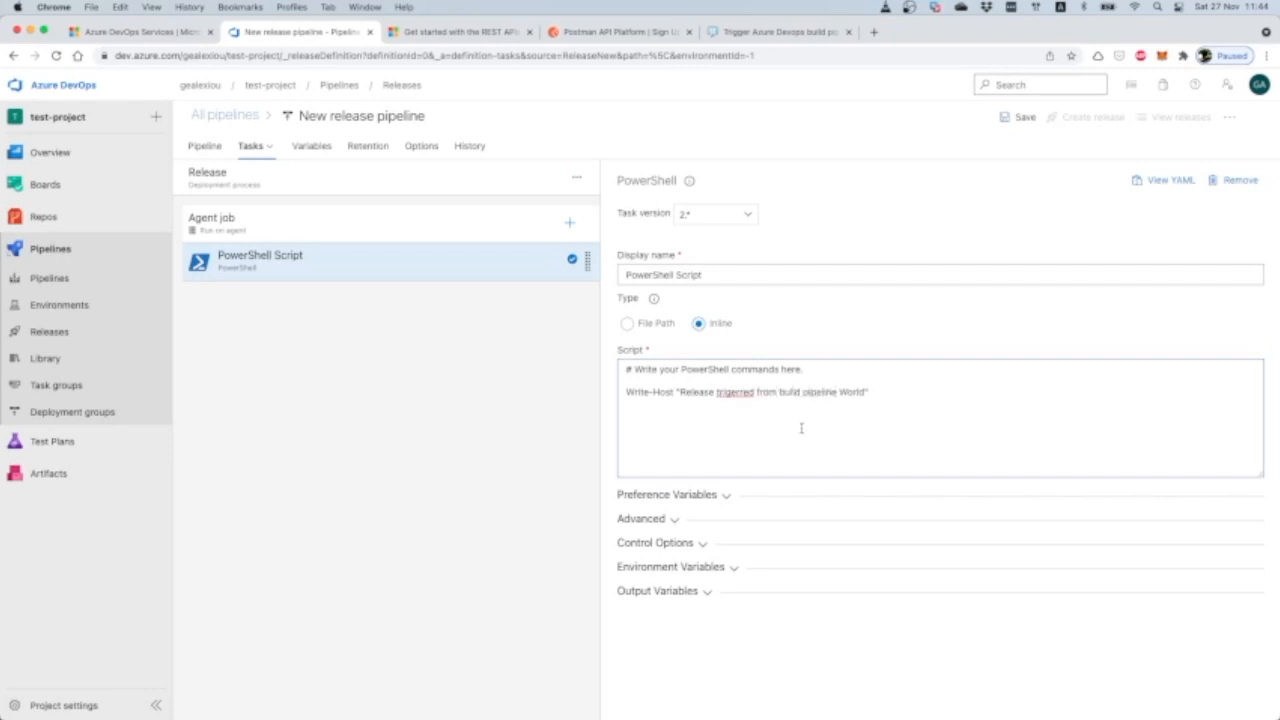
pyautogui.hotkey('alt', 'shift', 'Right')
pyautogui.press('BackSpace')
pyautogui.click(1022, 118)
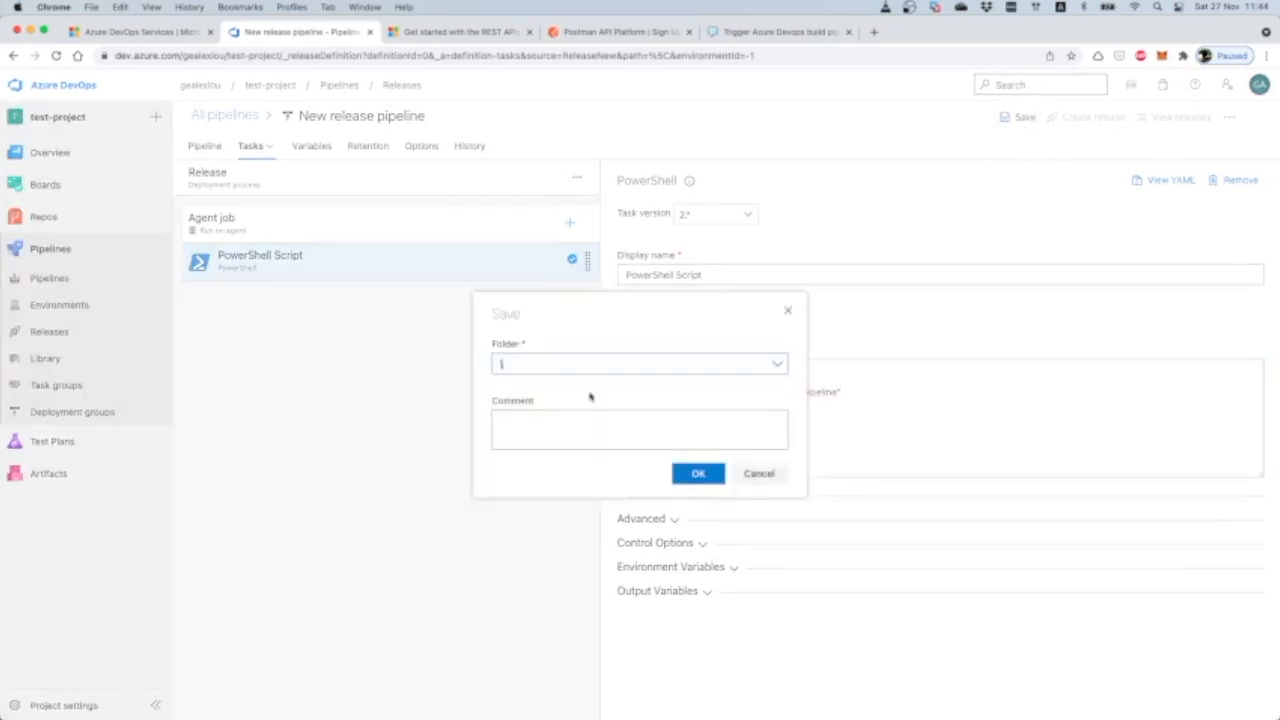
pyautogui.click(698, 473)
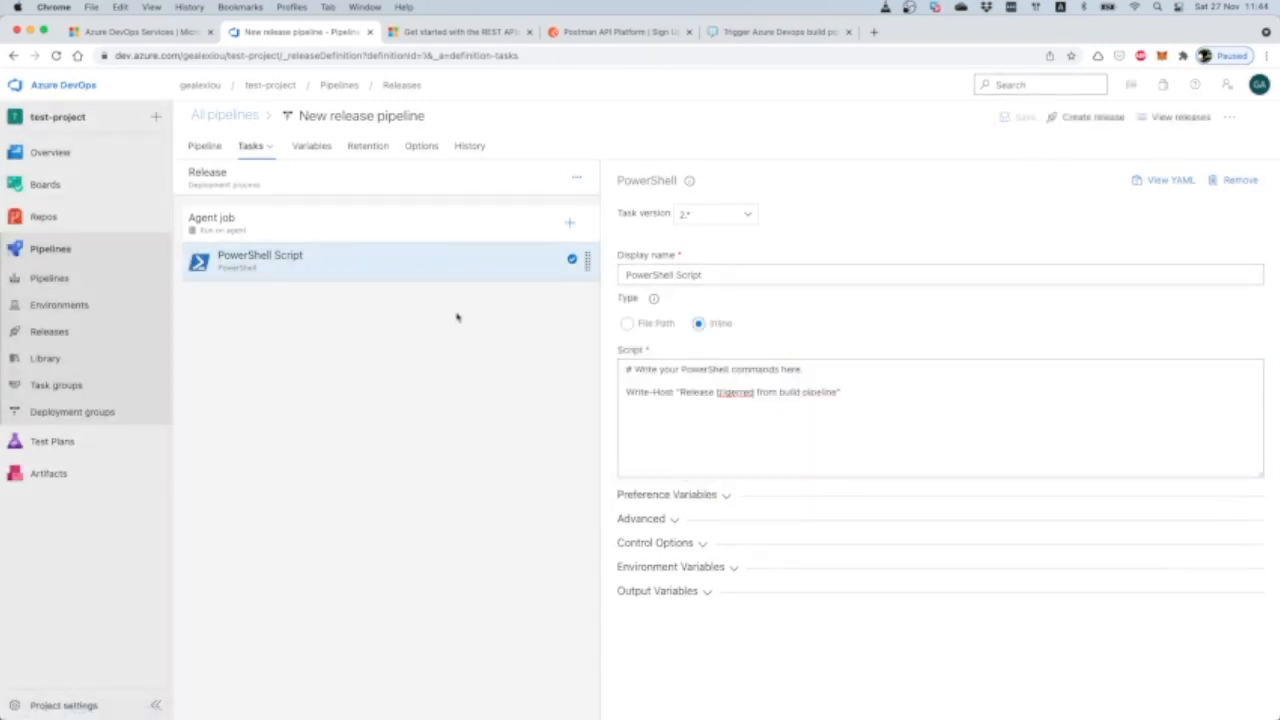
# Step: Rename the release pipeline as Release-from-a-rest-api and save it
pyautogui.click(372, 110)
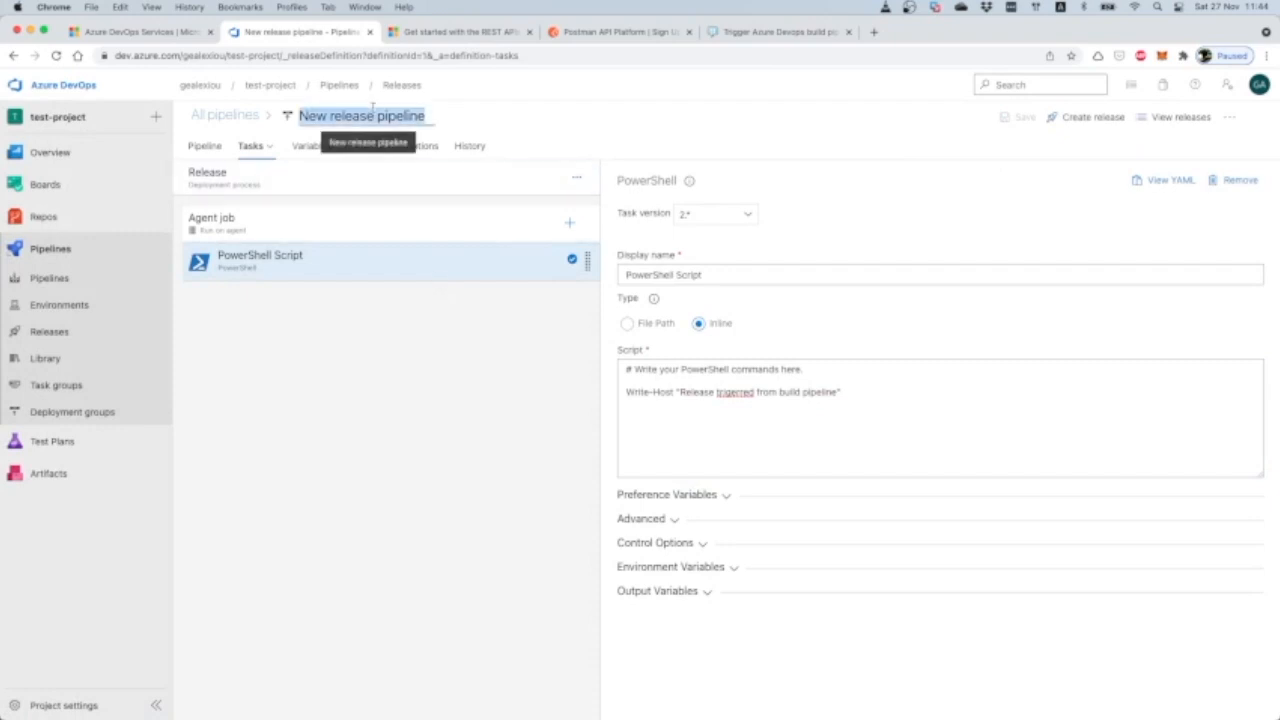
pyautogui.write('Release')
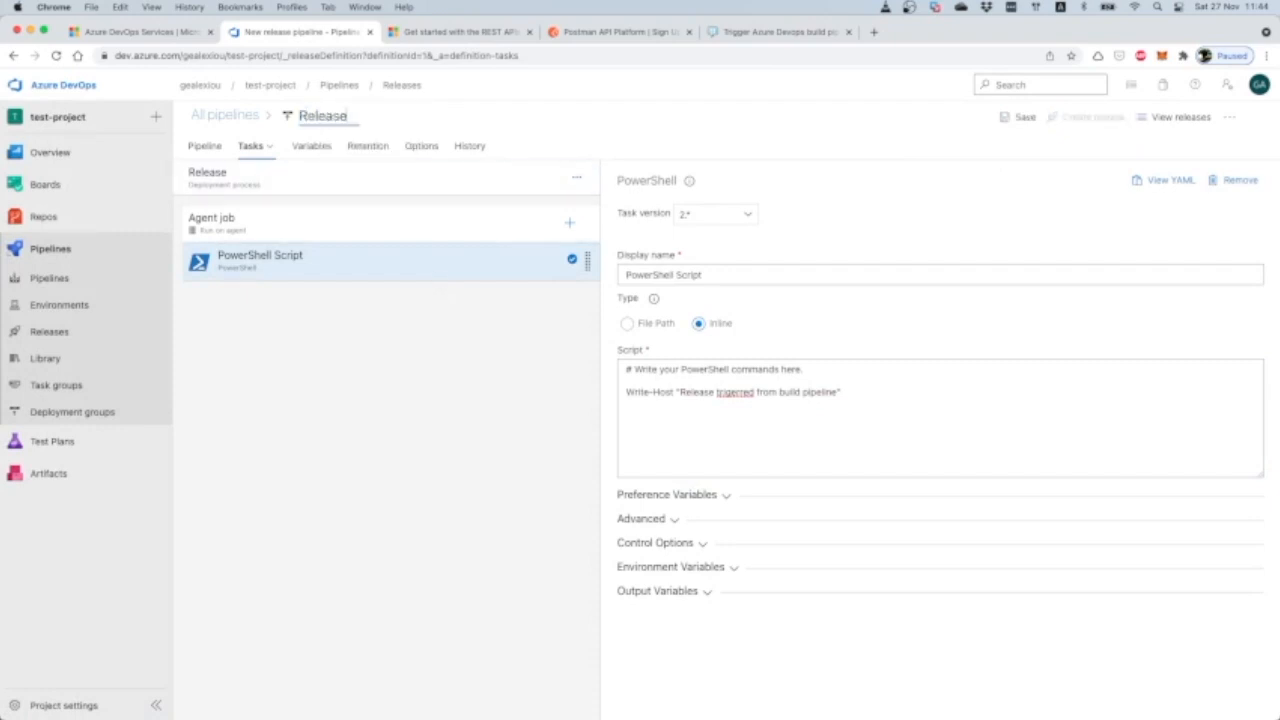
pyautogui.write('-from-a=-r')
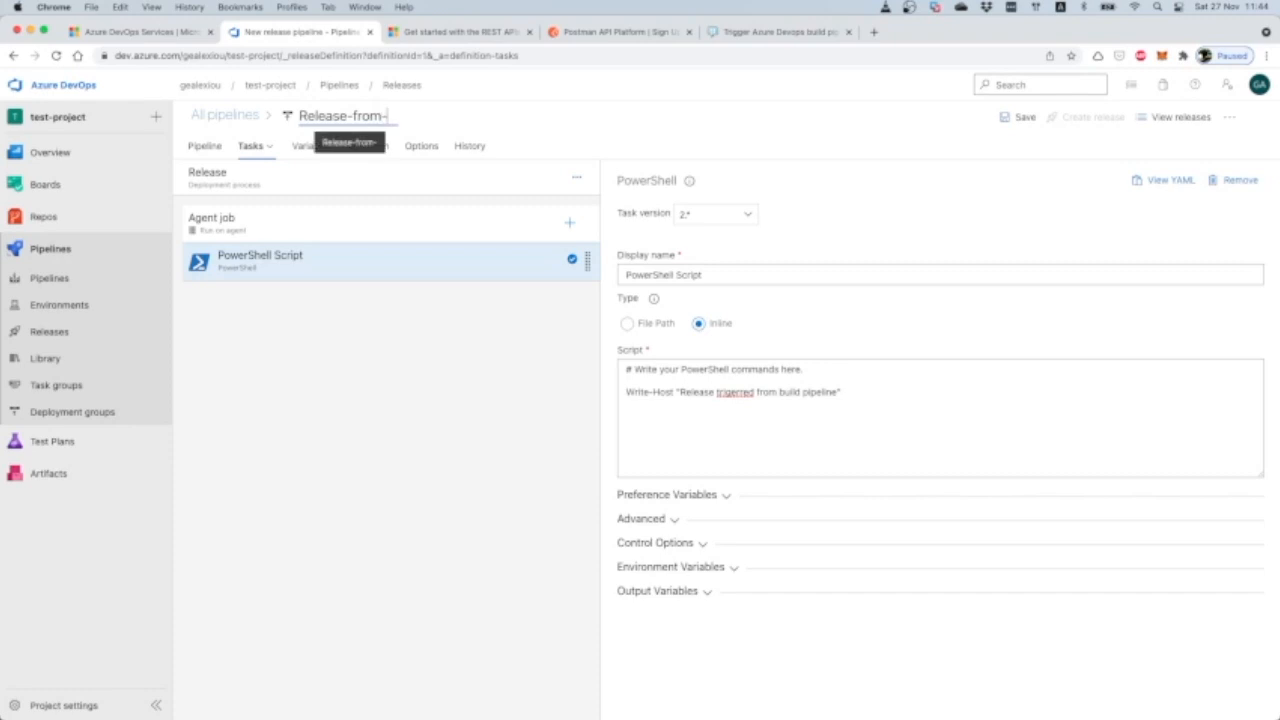
pyautogui.press('BackSpace')
pyautogui.press('BackSpace')
pyautogui.press('BackSpace')
pyautogui.write('-rest-api')
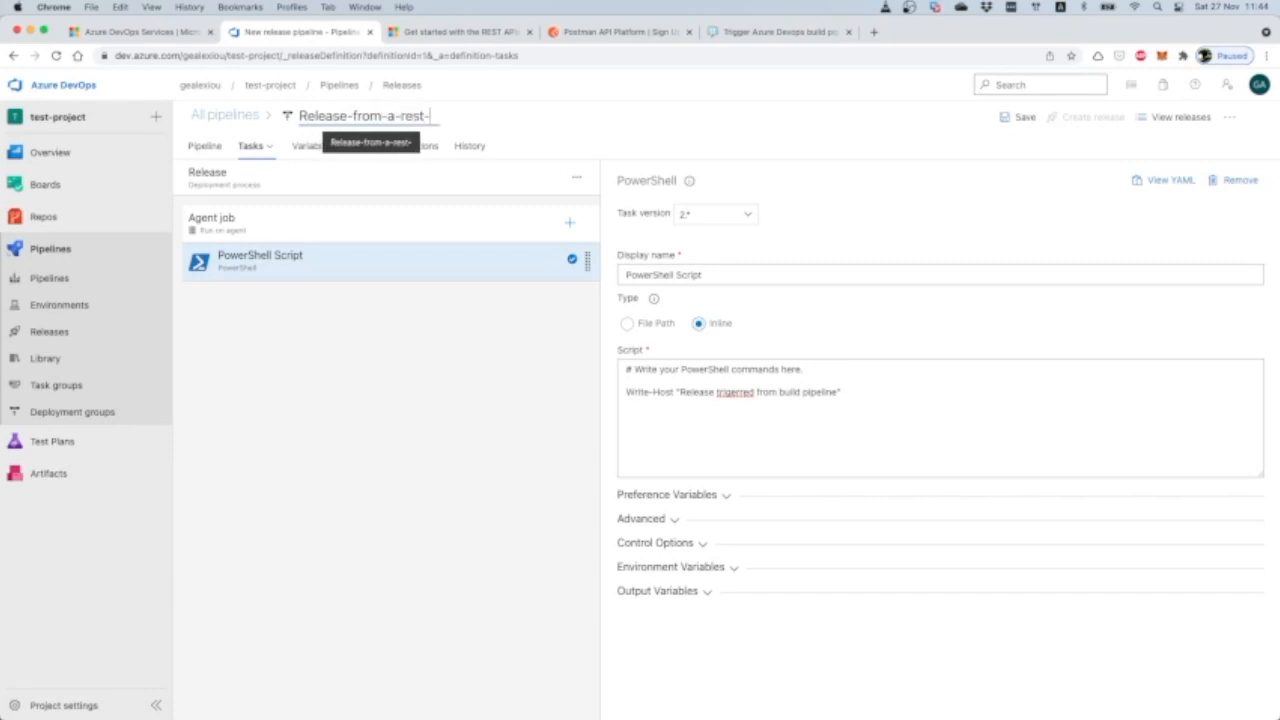
pyautogui.click(1018, 117)
pyautogui.click(700, 447)
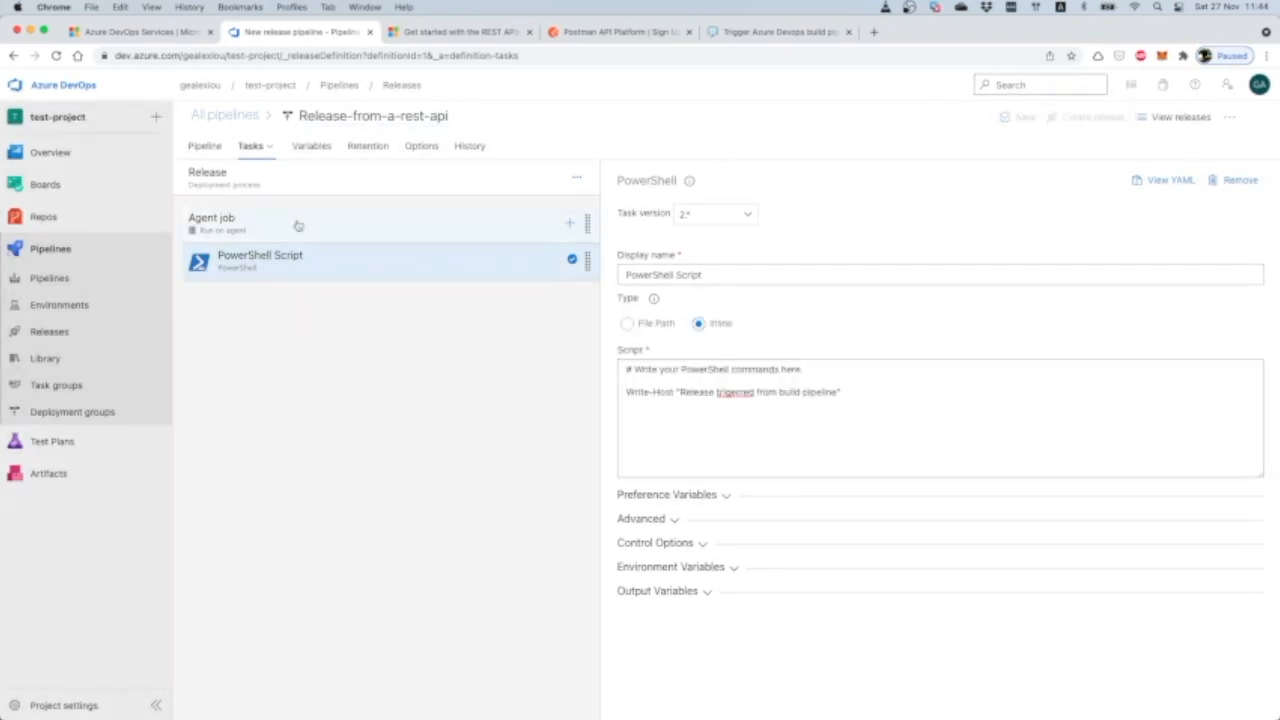
# Step: Open the project's Releases list to check the Release-from-a-rest-api pipeline
pyautogui.click(76, 321)
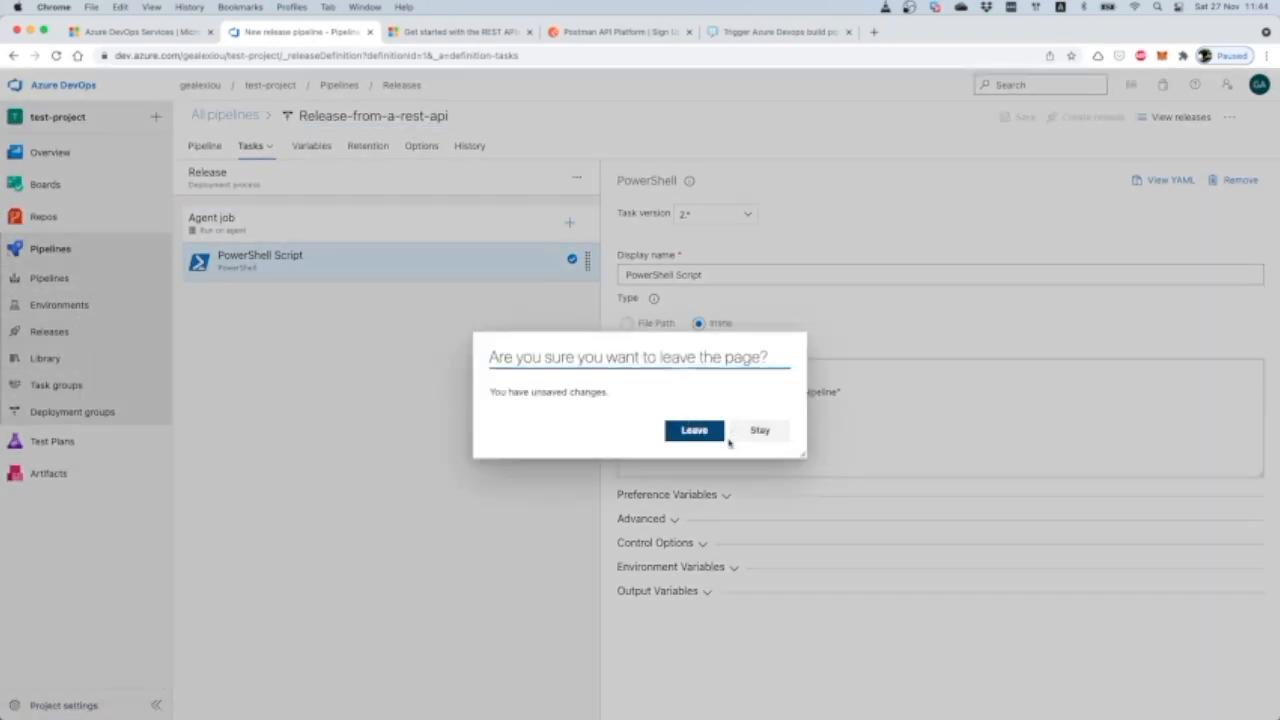
pyautogui.click(760, 430)
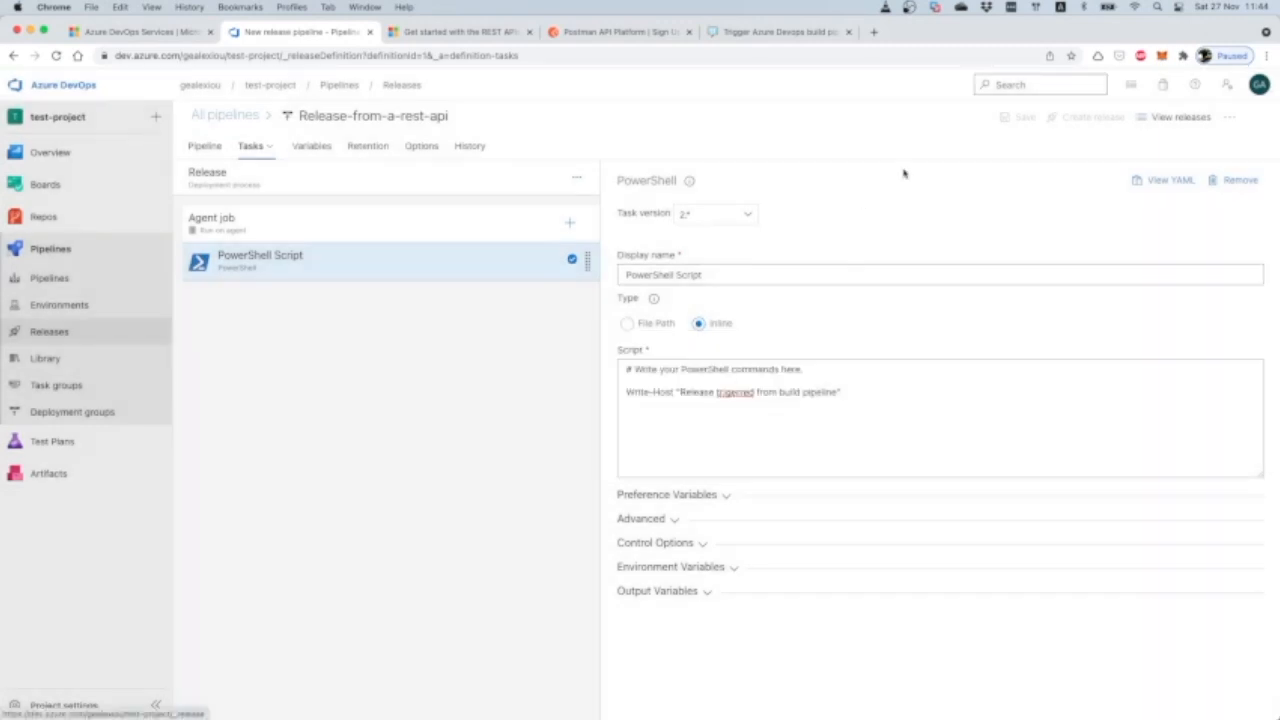
pyautogui.click(87, 342)
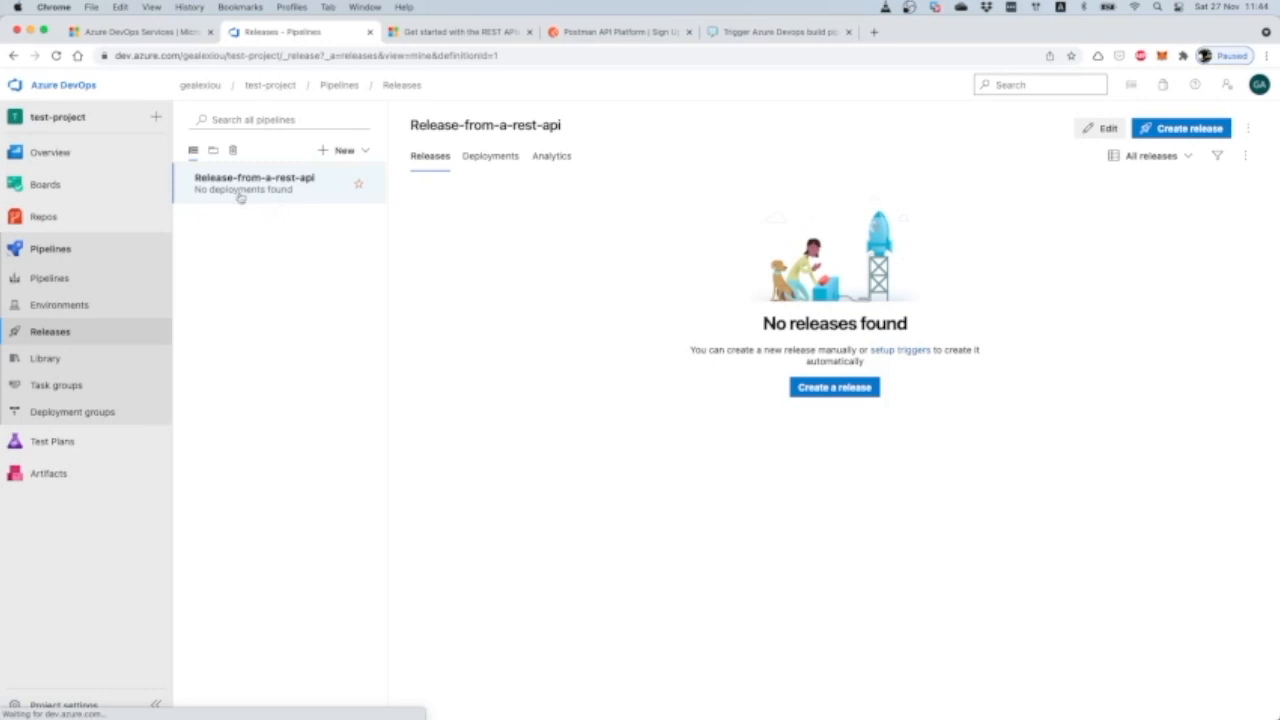
# Step: View the project's build pipelines list and the Postman website and app
pyautogui.click(74, 281)
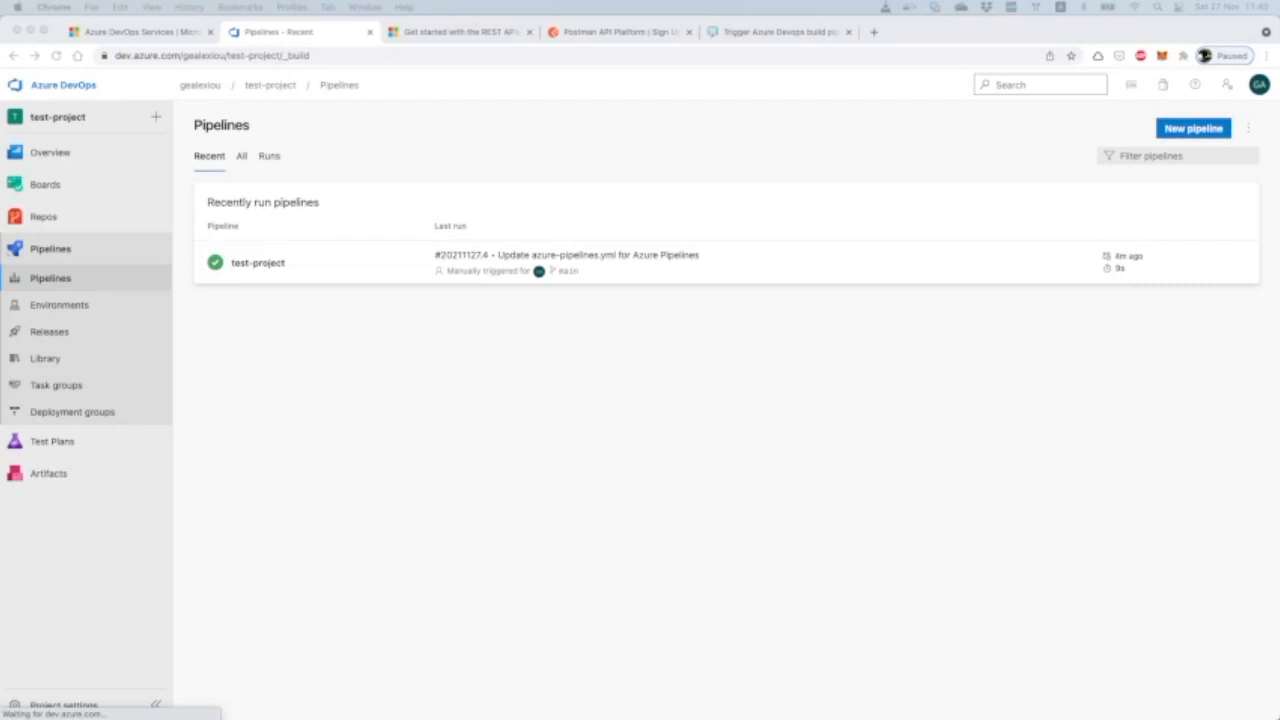
pyautogui.click(621, 34)
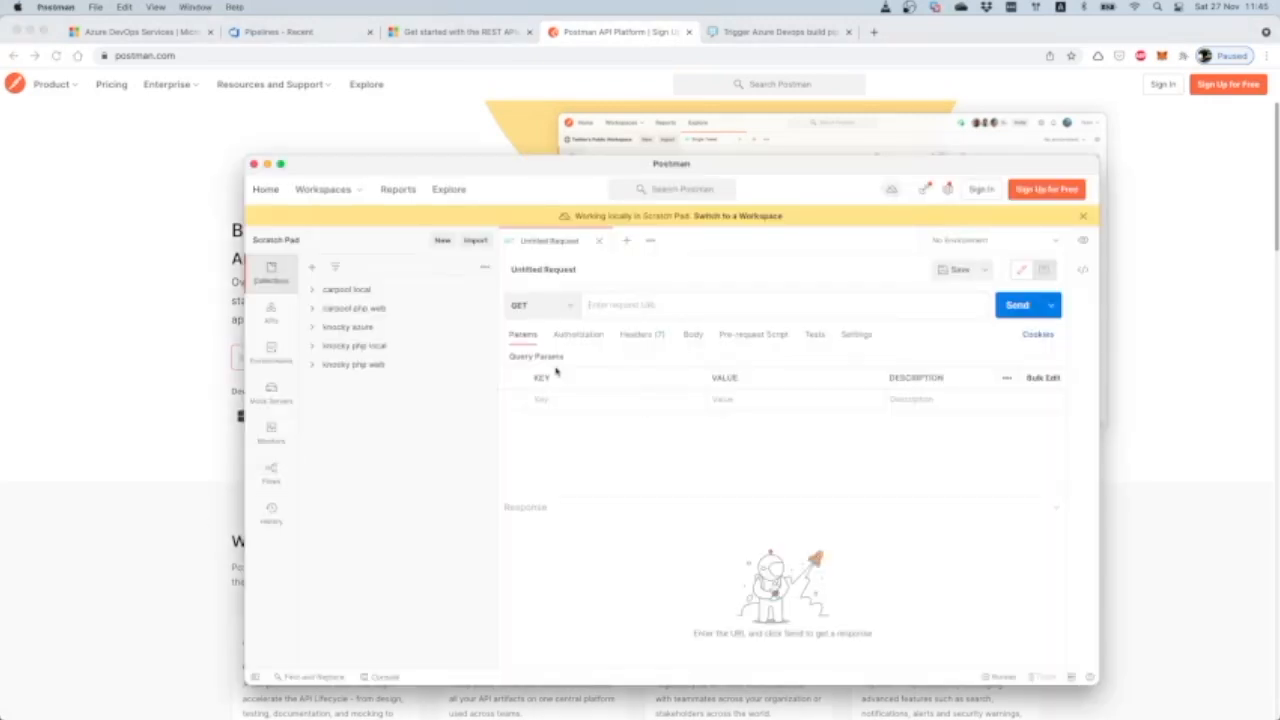
pyautogui.click(94, 258)
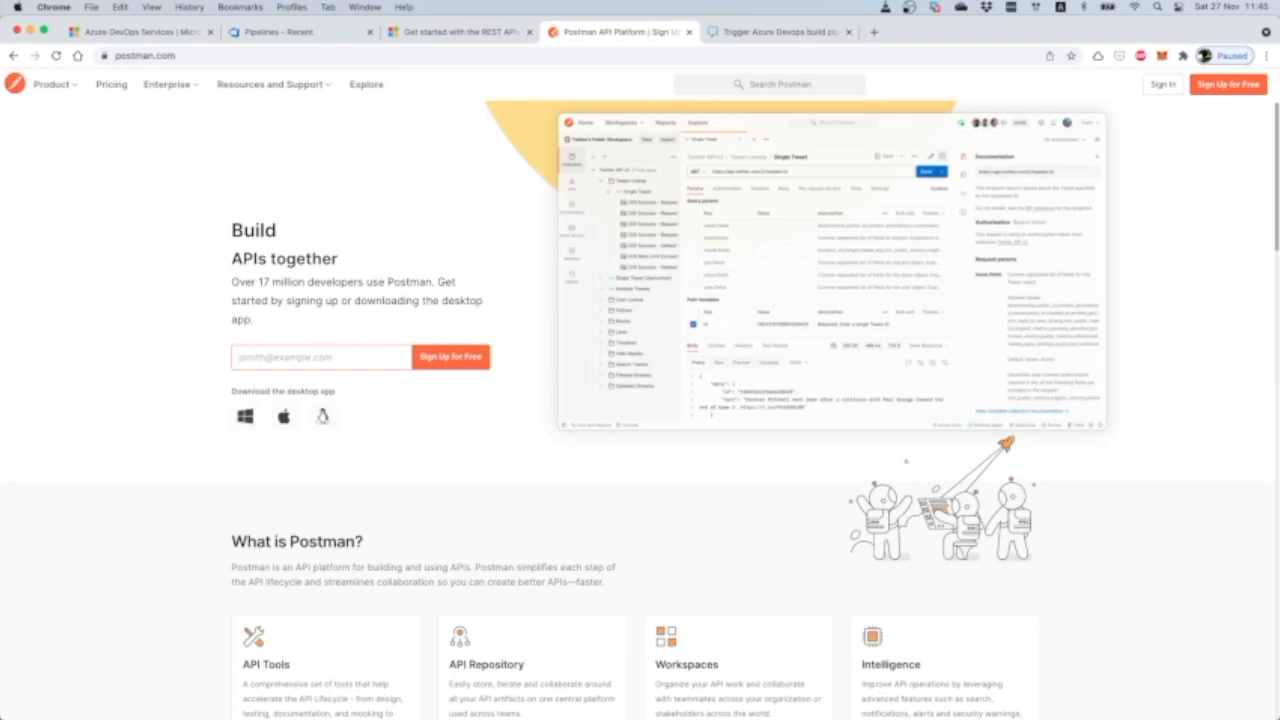
# Step: Open the Run Pipeline page under Pipelines > Runs in the Azure DevOps REST API reference
pyautogui.click(434, 32)
pyautogui.scroll(5, 520, 233)
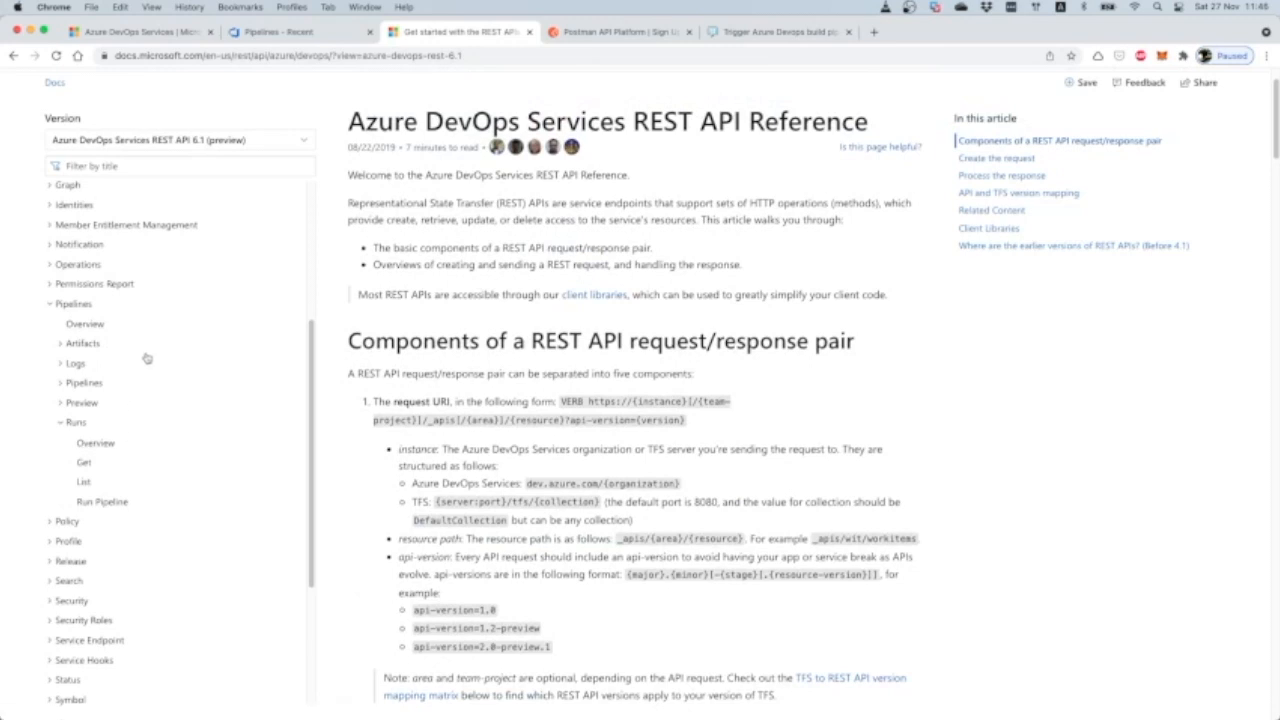
pyautogui.click(47, 304)
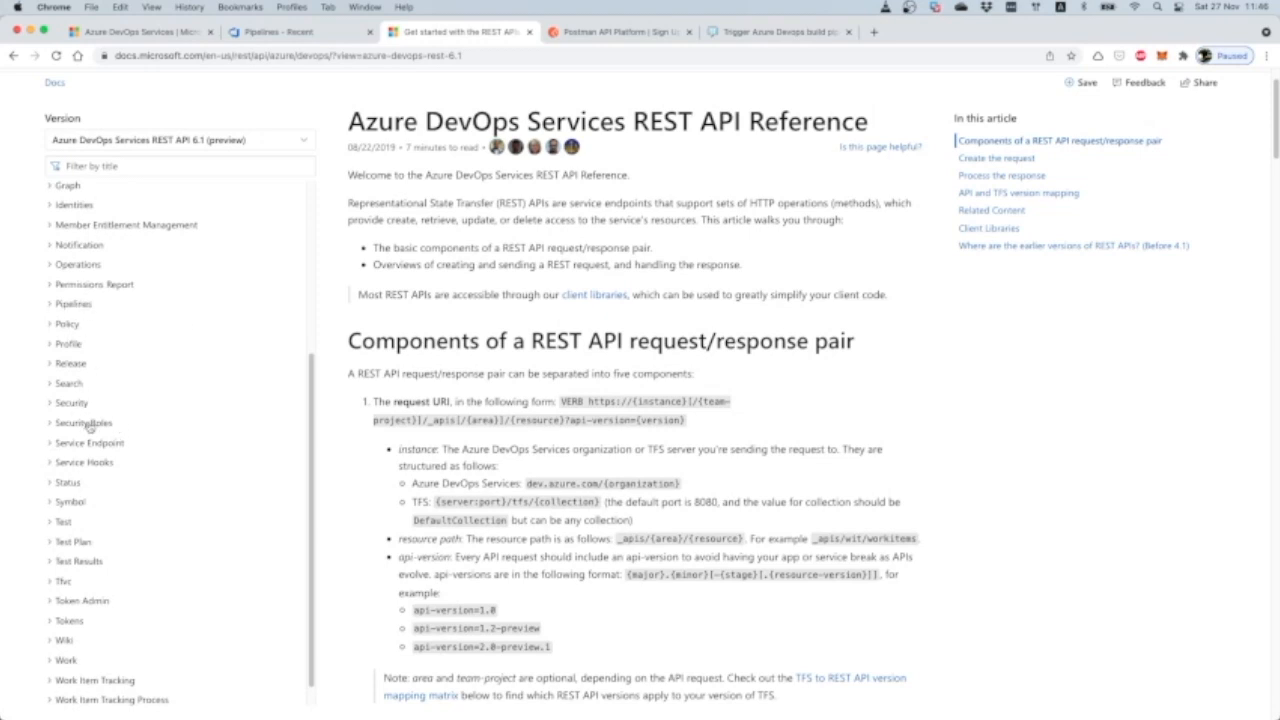
pyautogui.scroll(3, 88, 425)
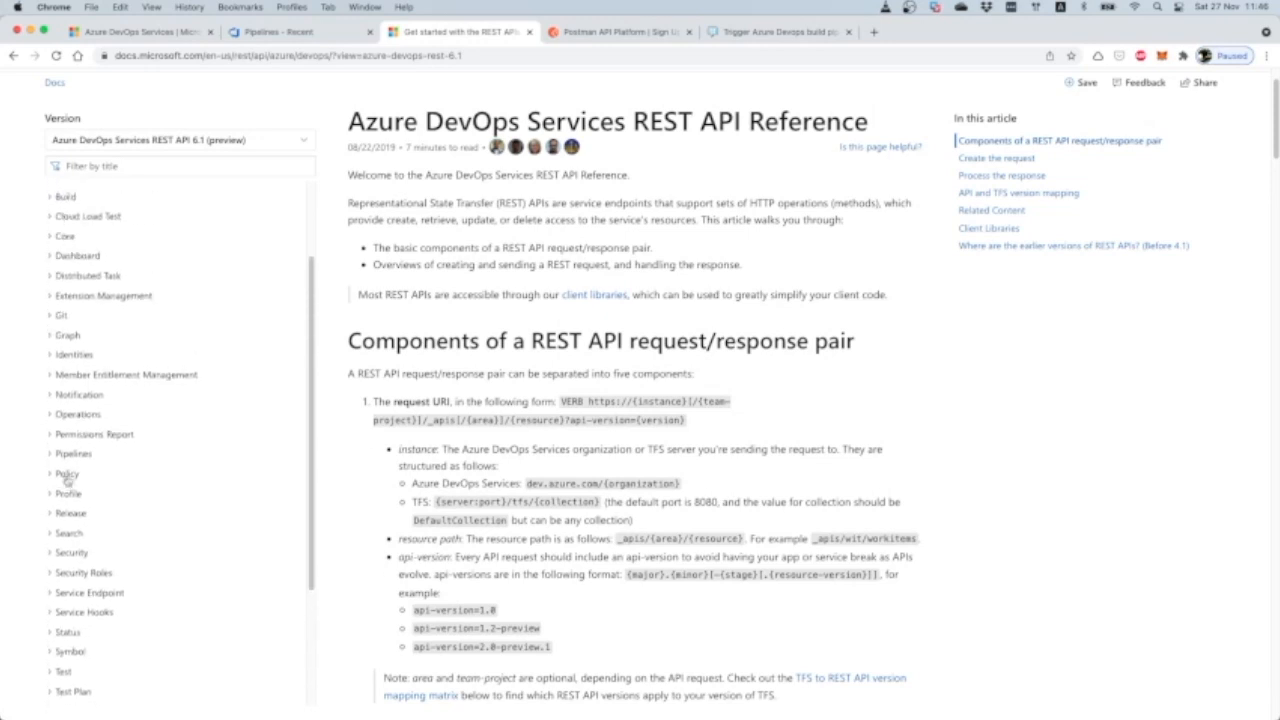
pyautogui.click(53, 455)
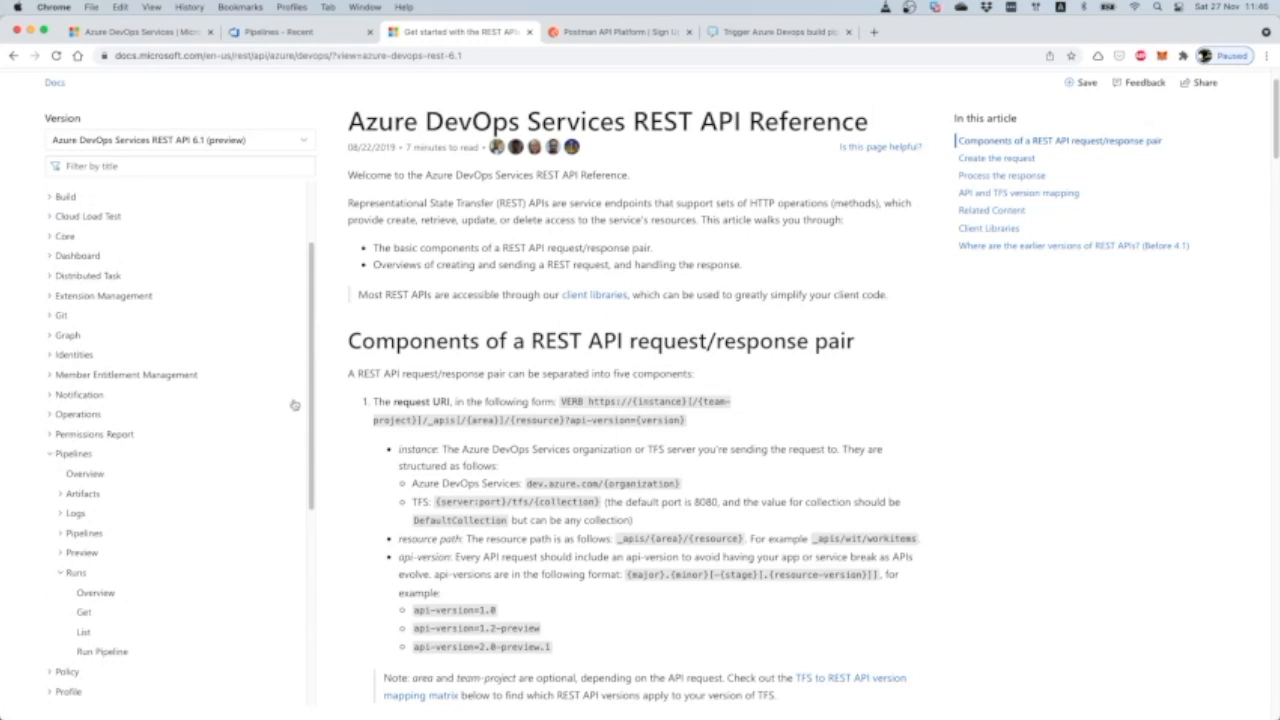
pyautogui.scroll(-3, 110, 325)
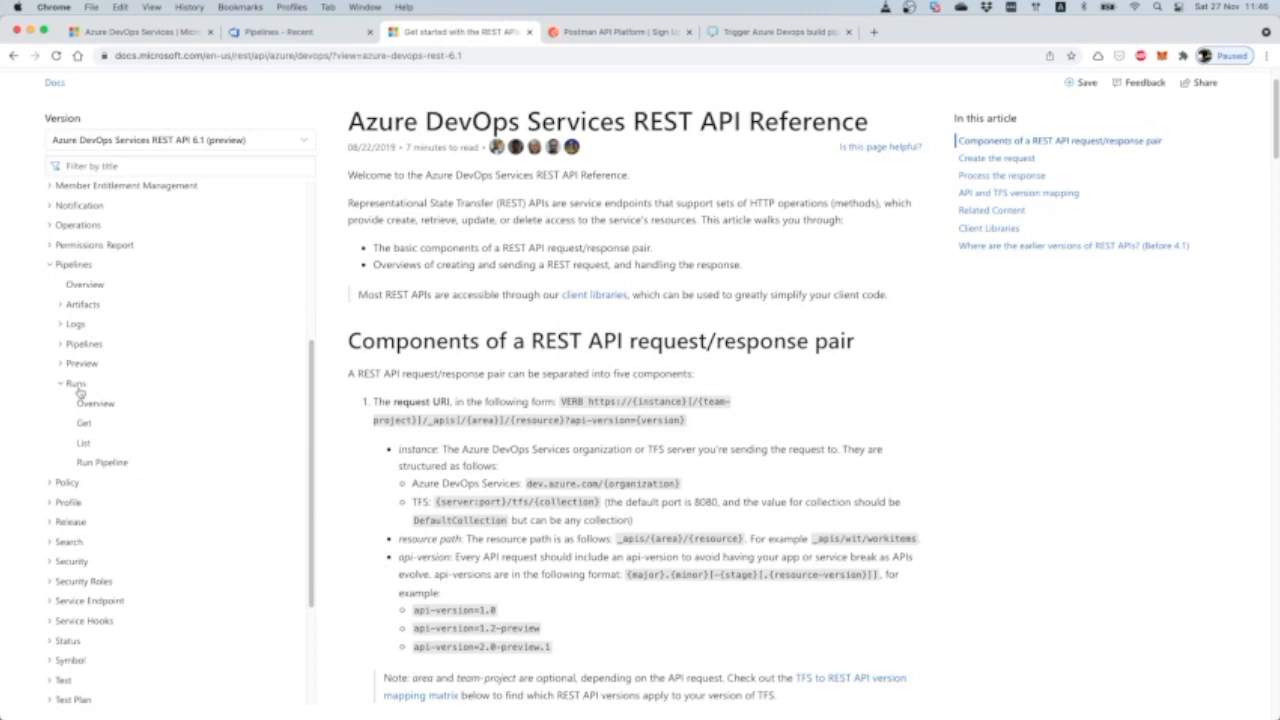
pyautogui.click(110, 463)
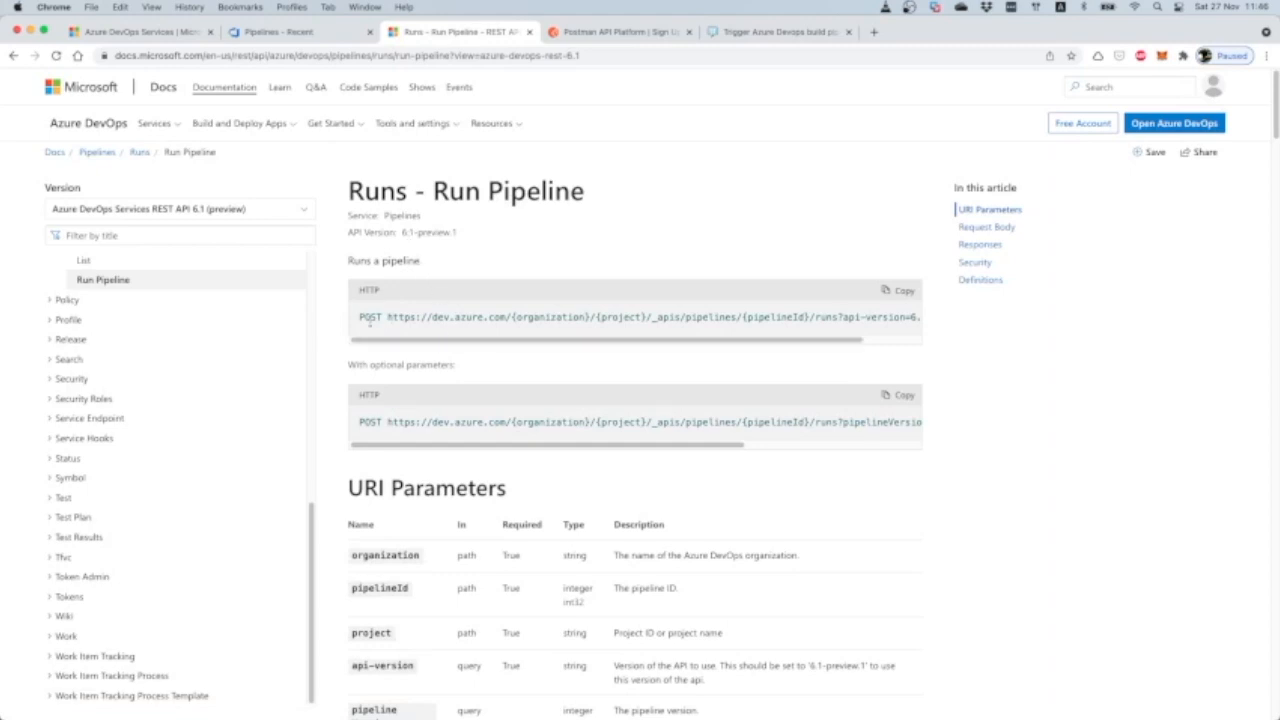
# Step: Examine the HTTP method and full URL of the Run Pipeline request
pyautogui.doubleClick(369, 318)
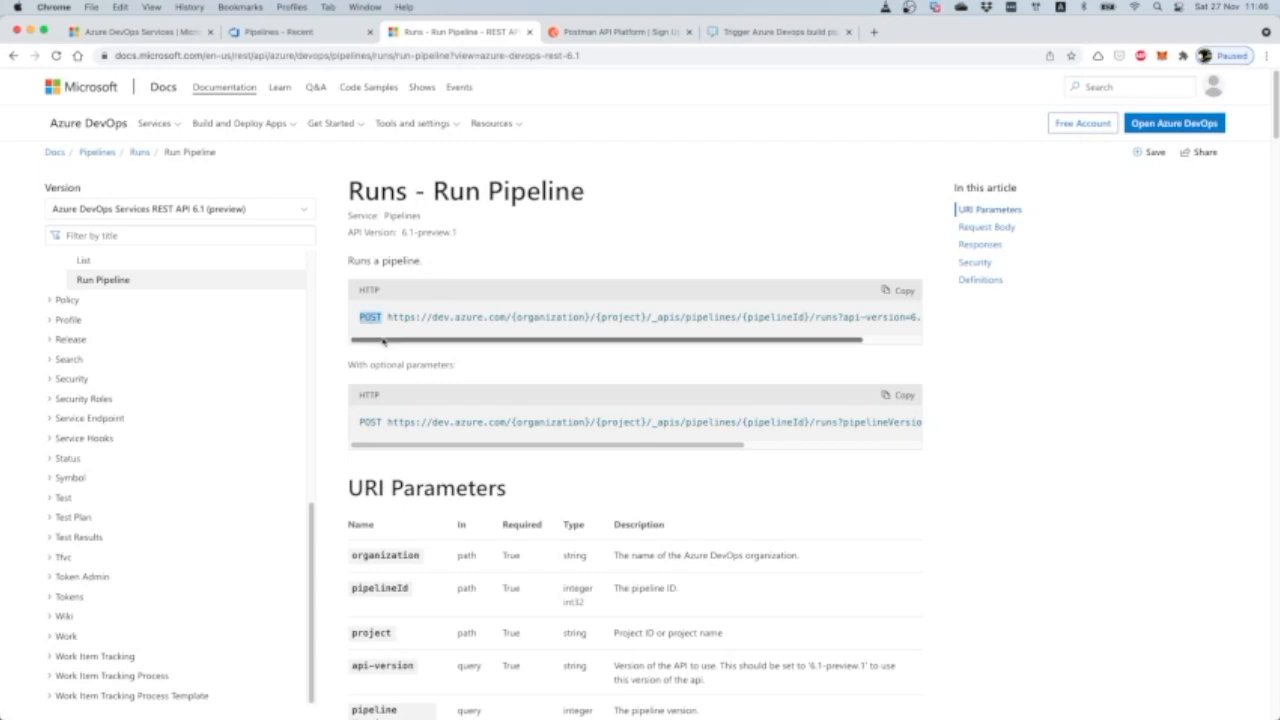
pyautogui.moveTo(406, 345)
pyautogui.mouseDown()
pyautogui.moveTo(597, 345)
pyautogui.moveTo(427, 347)
pyautogui.mouseUp()
pyautogui.hscroll(-2, 522, 346)
pyautogui.hscroll(3, 526, 335)
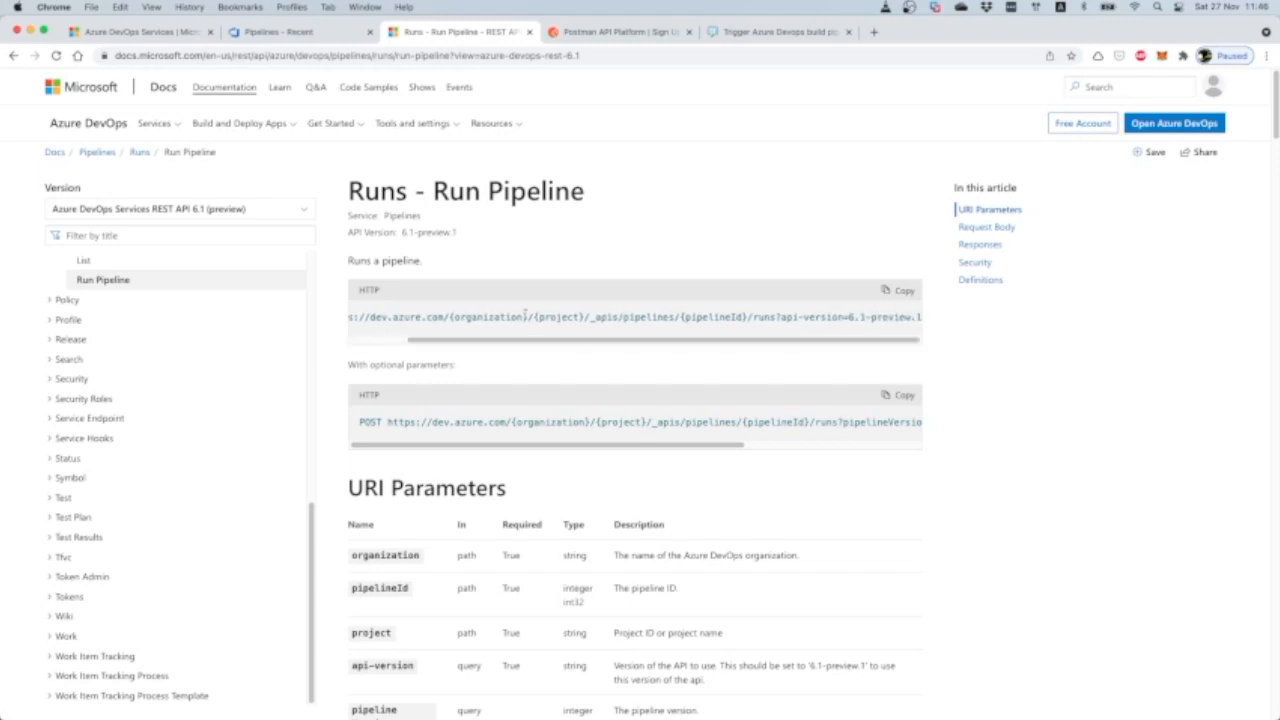
# Step: Look up the Azure DevOps organization name that the request URL's organization placeholder requires
pyautogui.doubleClick(486, 317)
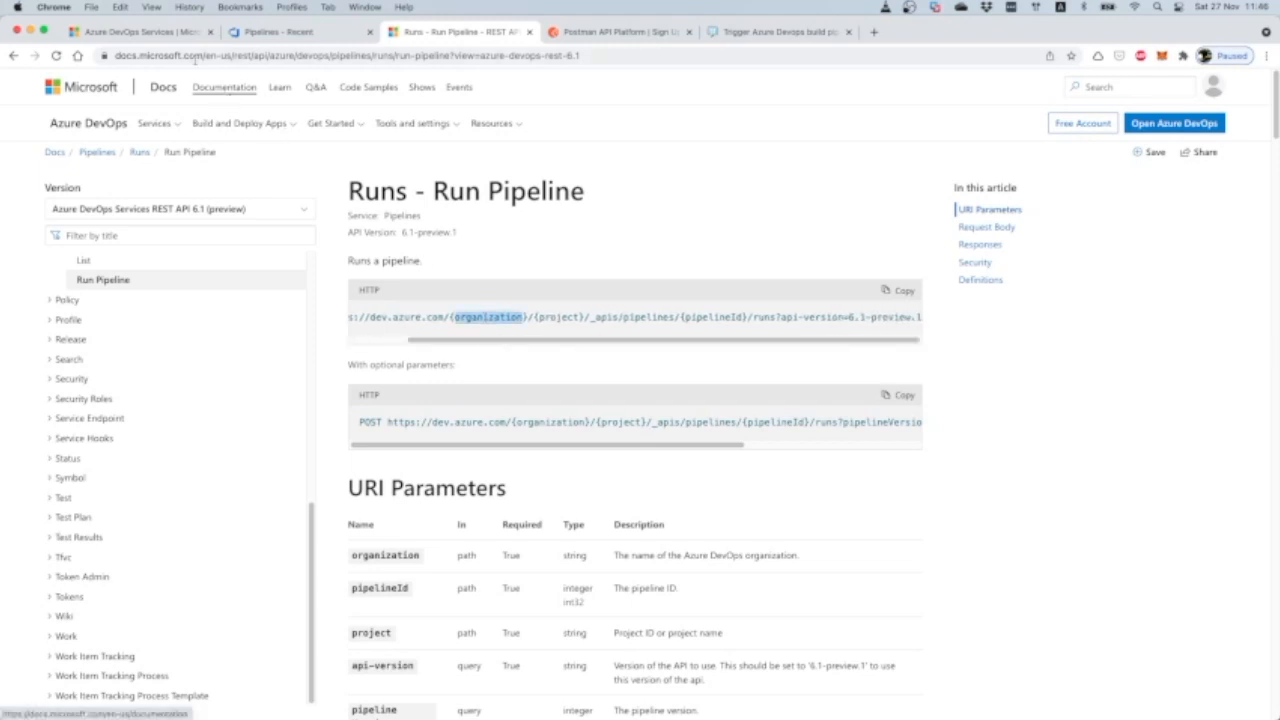
pyautogui.click(175, 33)
pyautogui.click(285, 32)
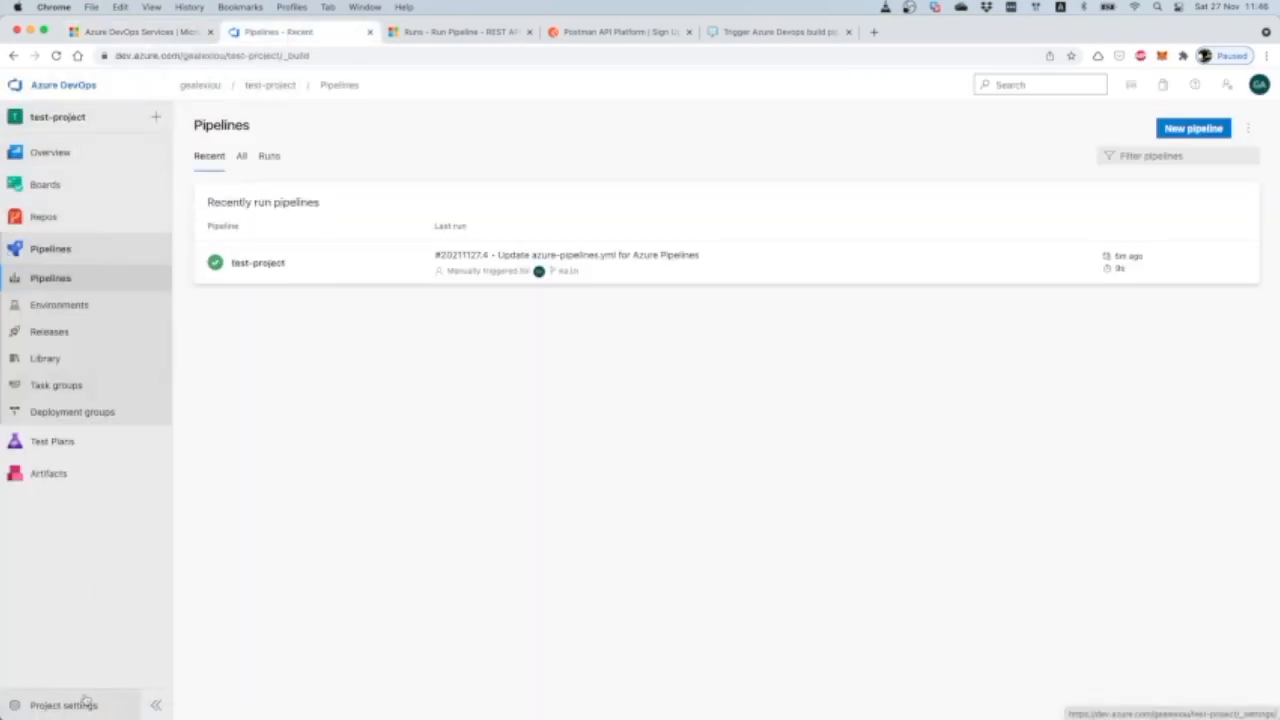
pyautogui.click(68, 86)
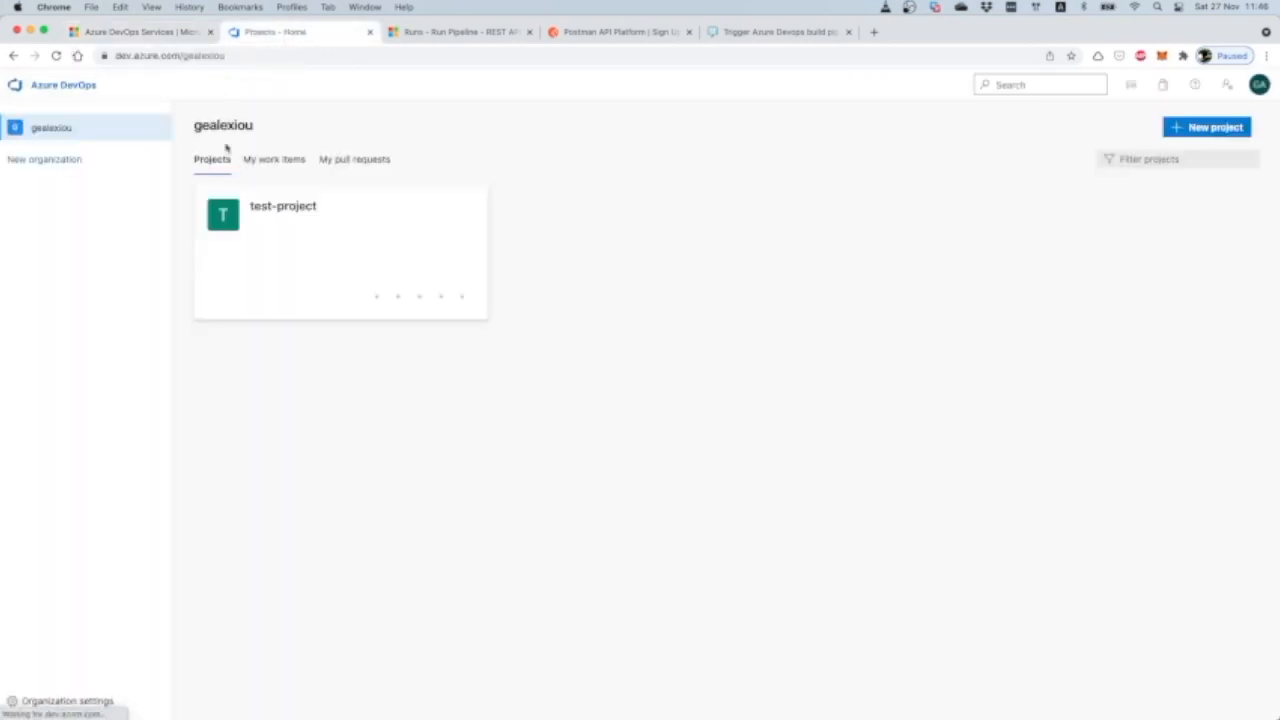
pyautogui.doubleClick(220, 125)
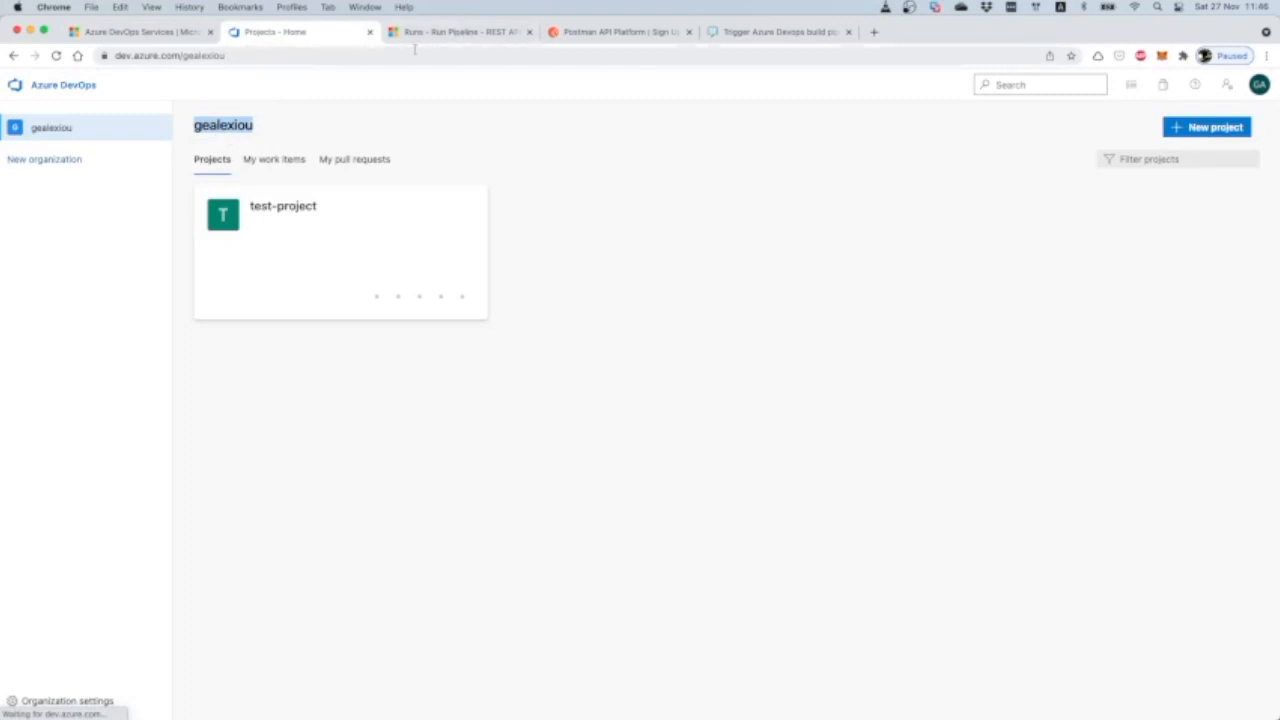
# Step: Match the URL's project placeholder to the Azure DevOps project name and examine its pipelineId and api-version parts
pyautogui.click(470, 33)
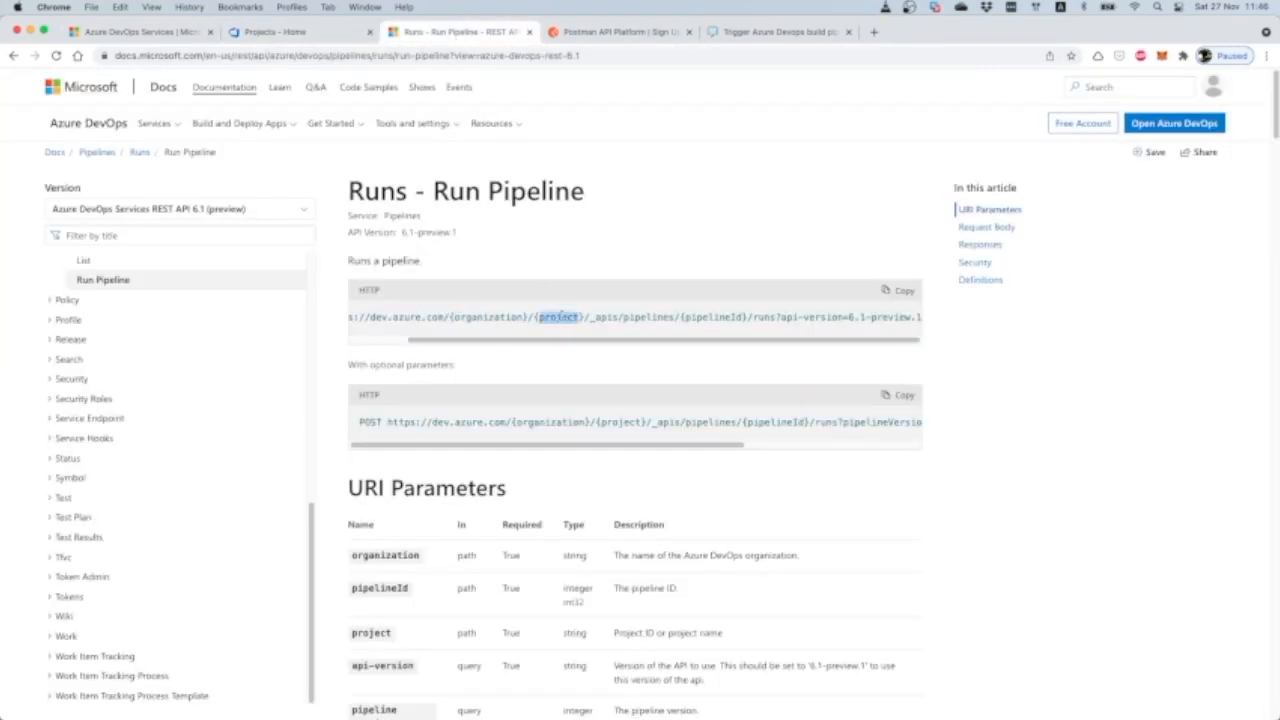
pyautogui.click(285, 32)
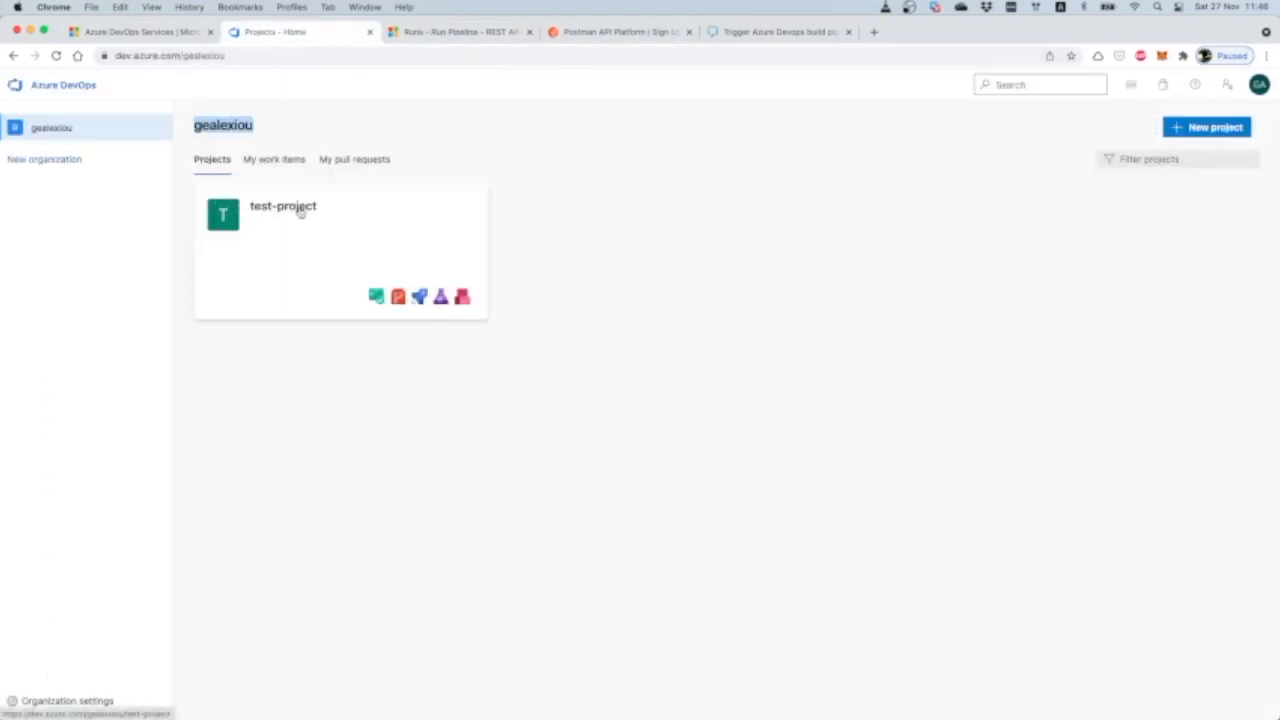
pyautogui.click(460, 33)
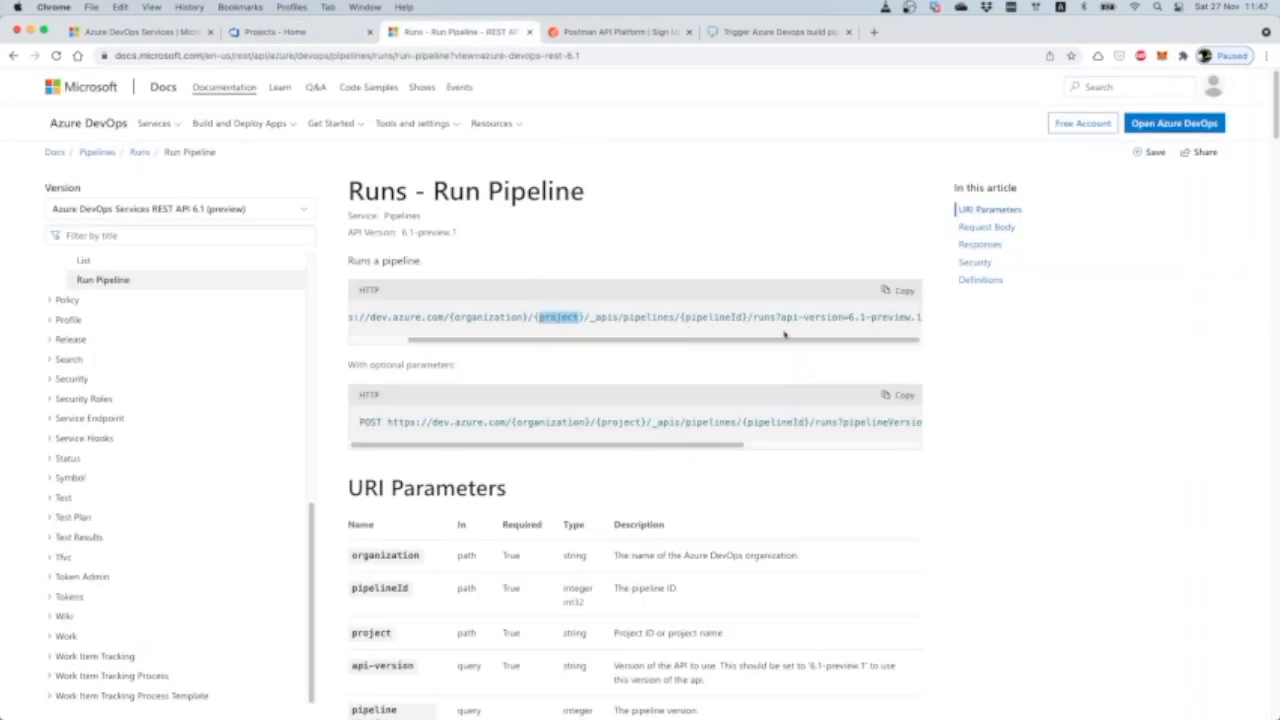
pyautogui.moveTo(683, 317); pyautogui.dragTo(736, 318)
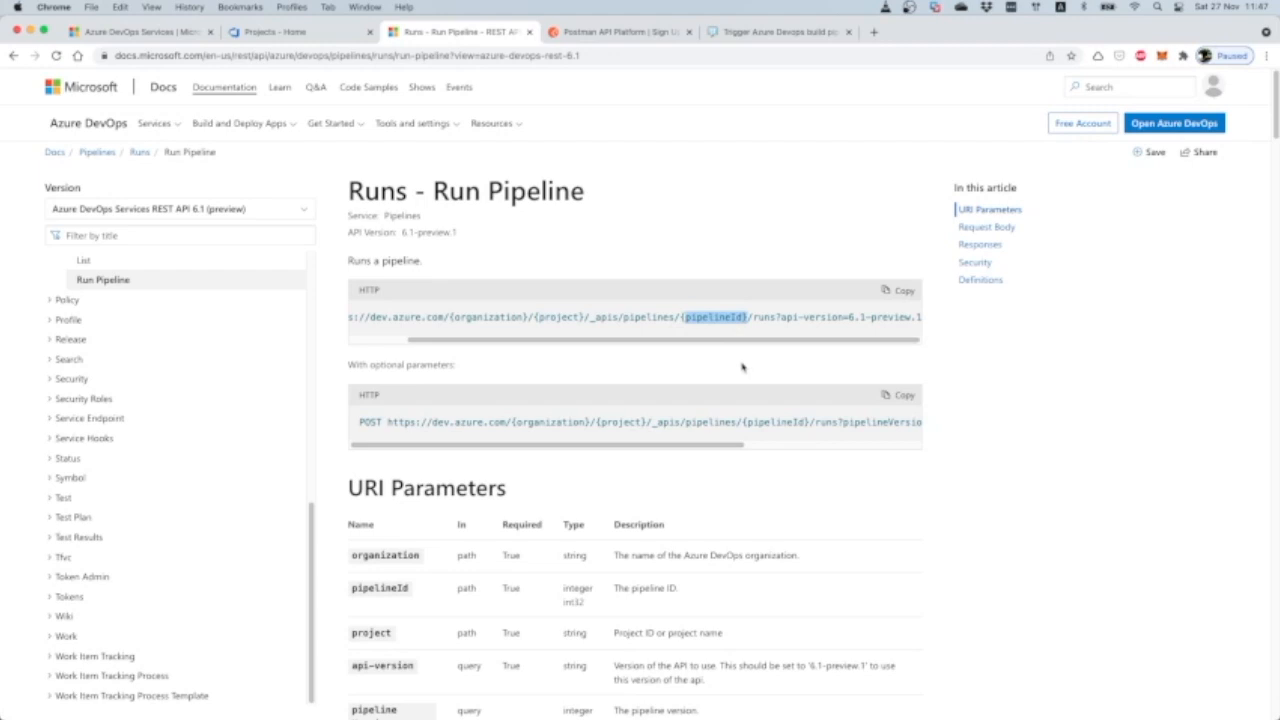
pyautogui.moveTo(826, 317); pyautogui.dragTo(940, 324)
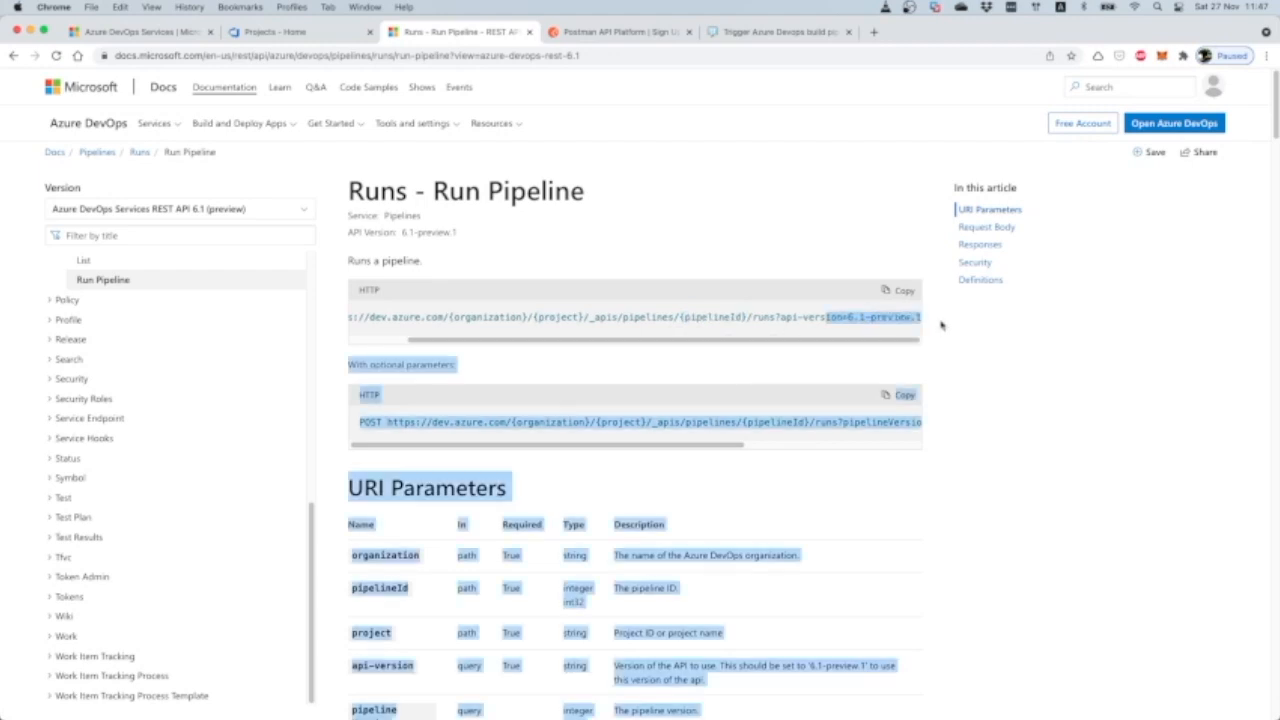
# Step: Examine the api-version=6.1-preview.1 query parameter at the end of the Run Pipeline request URL
pyautogui.click(935, 330)
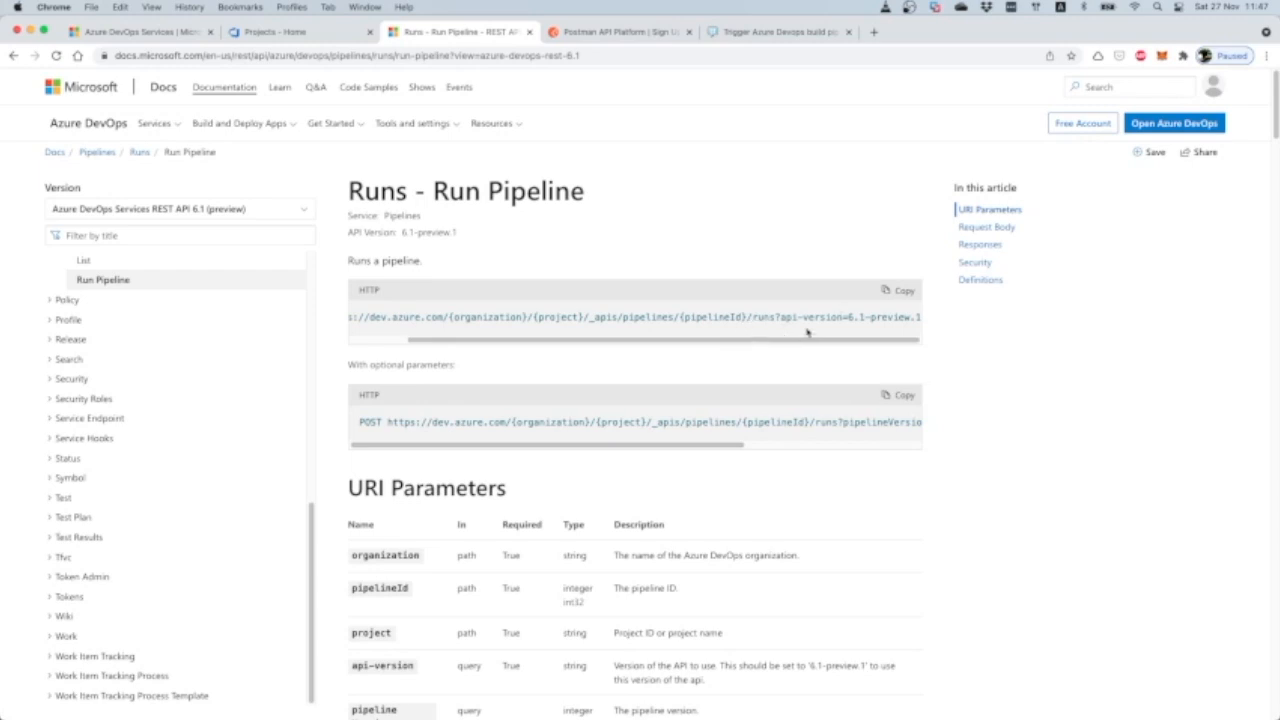
pyautogui.moveTo(781, 317); pyautogui.dragTo(920, 317)
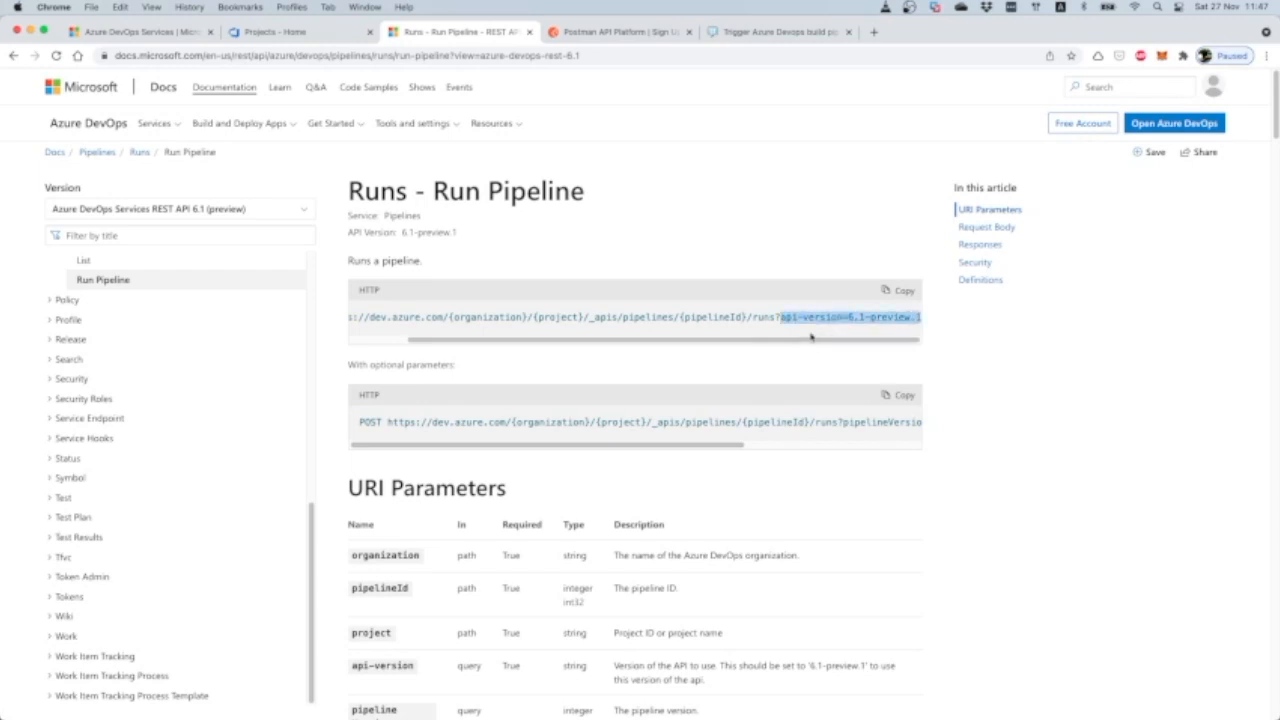
pyautogui.moveTo(797, 317); pyautogui.dragTo(862, 317)
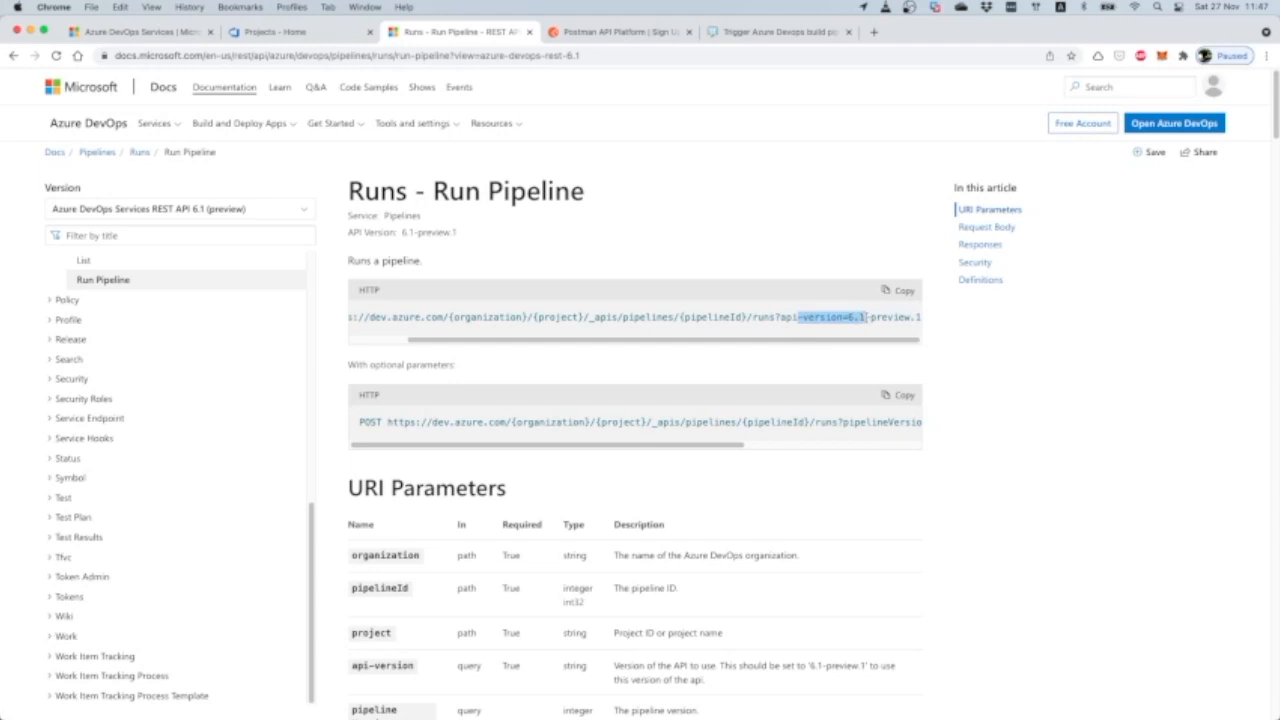
pyautogui.click(865, 317)
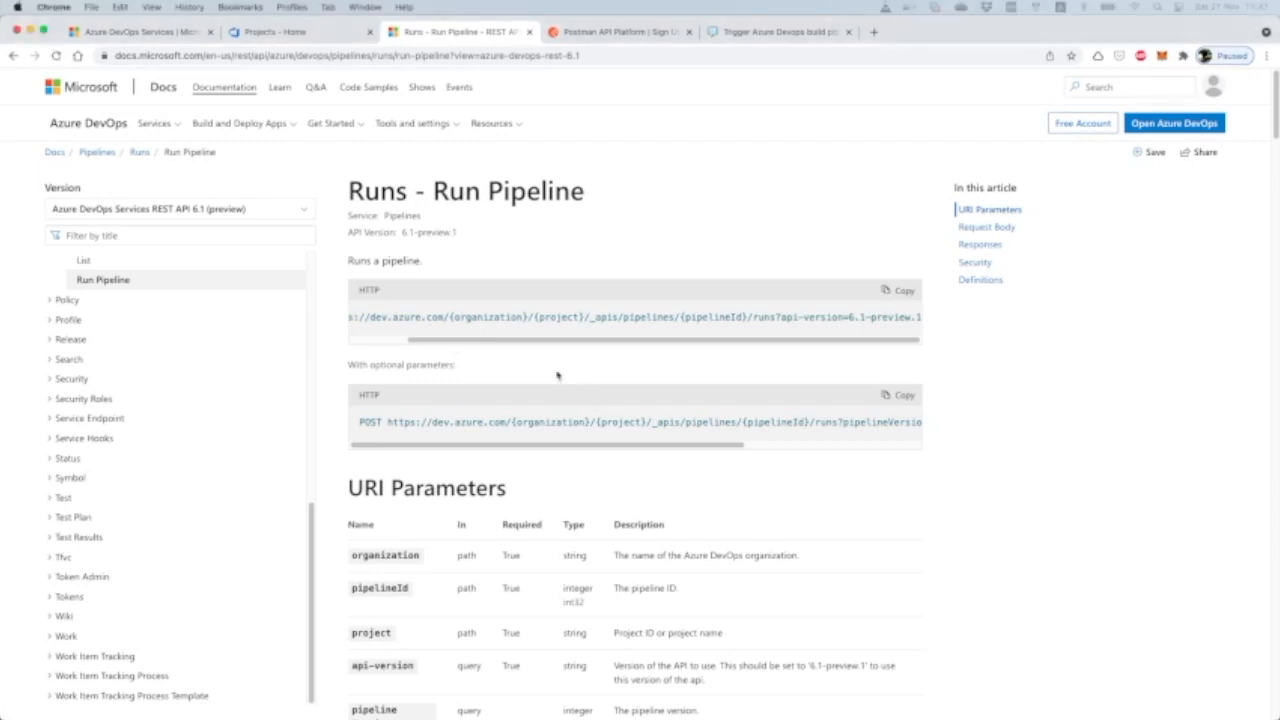
# Step: Examine the Run Pipeline page's Request Body, Responses and Security sections, including the personal access token requirement
pyautogui.scroll(-10, 540, 366)
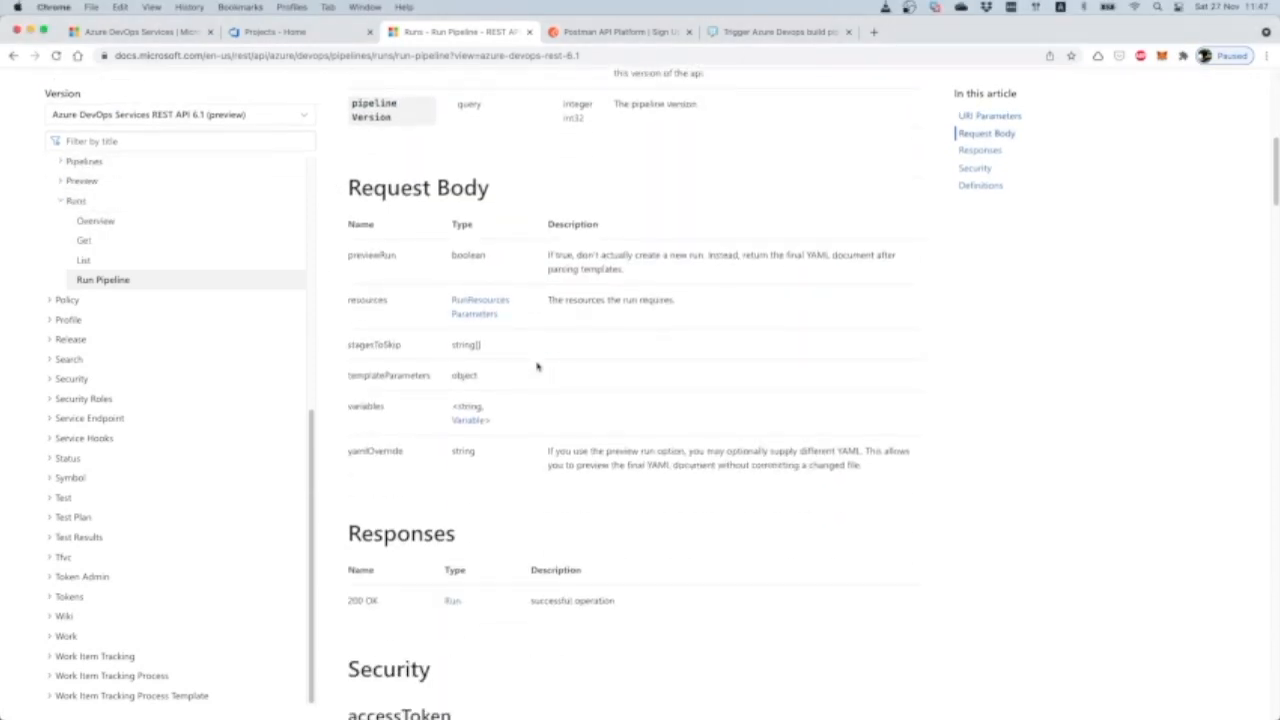
pyautogui.scroll(-1, 425, 170)
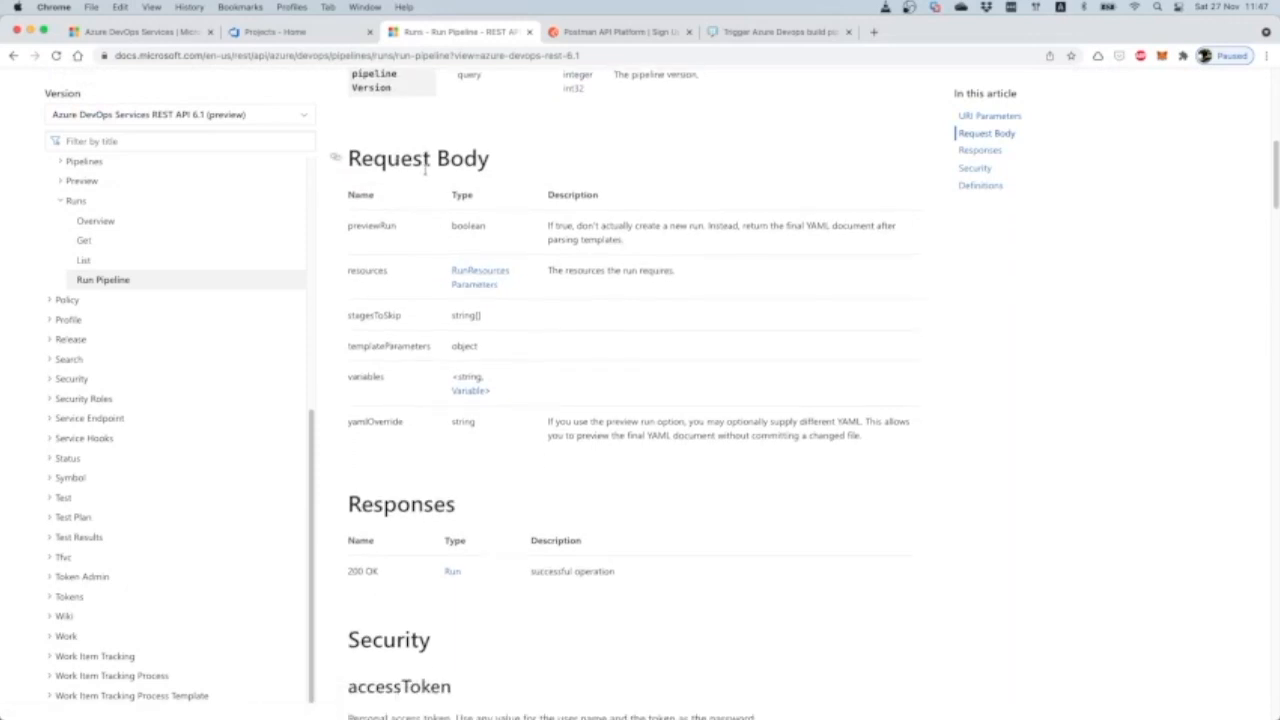
pyautogui.scroll(-3, 425, 170)
pyautogui.scroll(8, 465, 225)
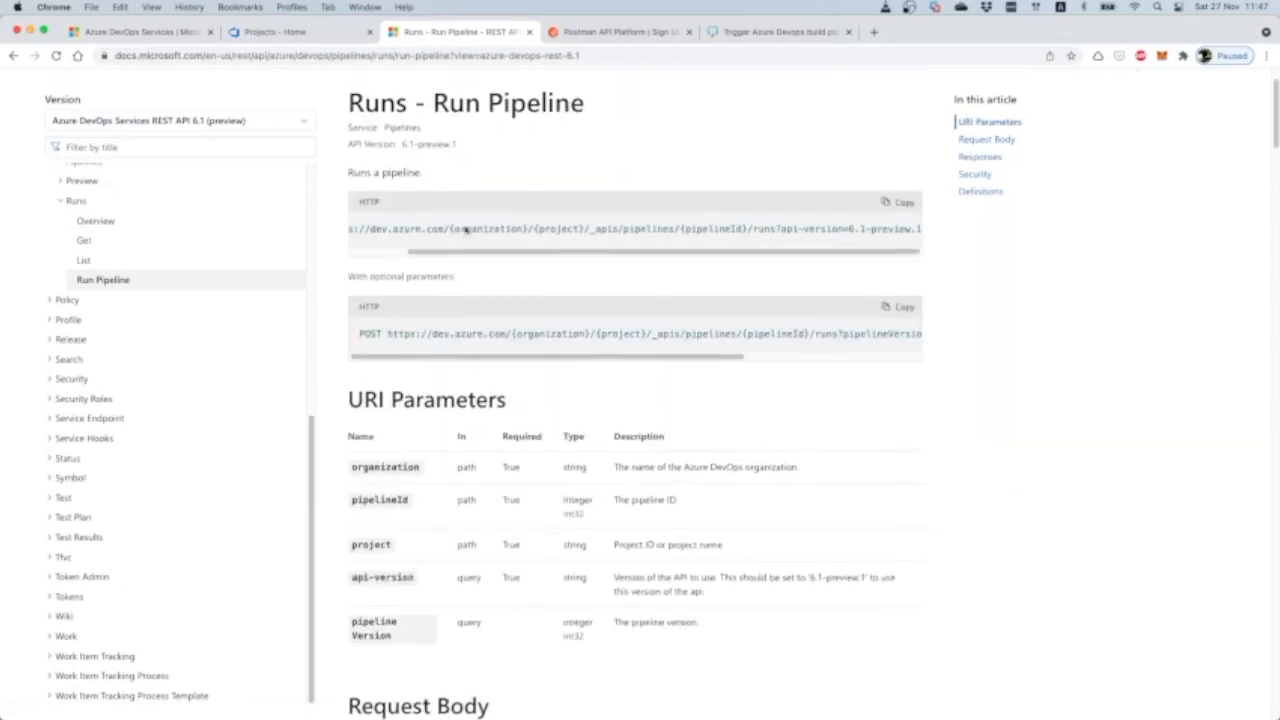
pyautogui.scroll(-15, 590, 280)
pyautogui.scroll(6, 565, 298)
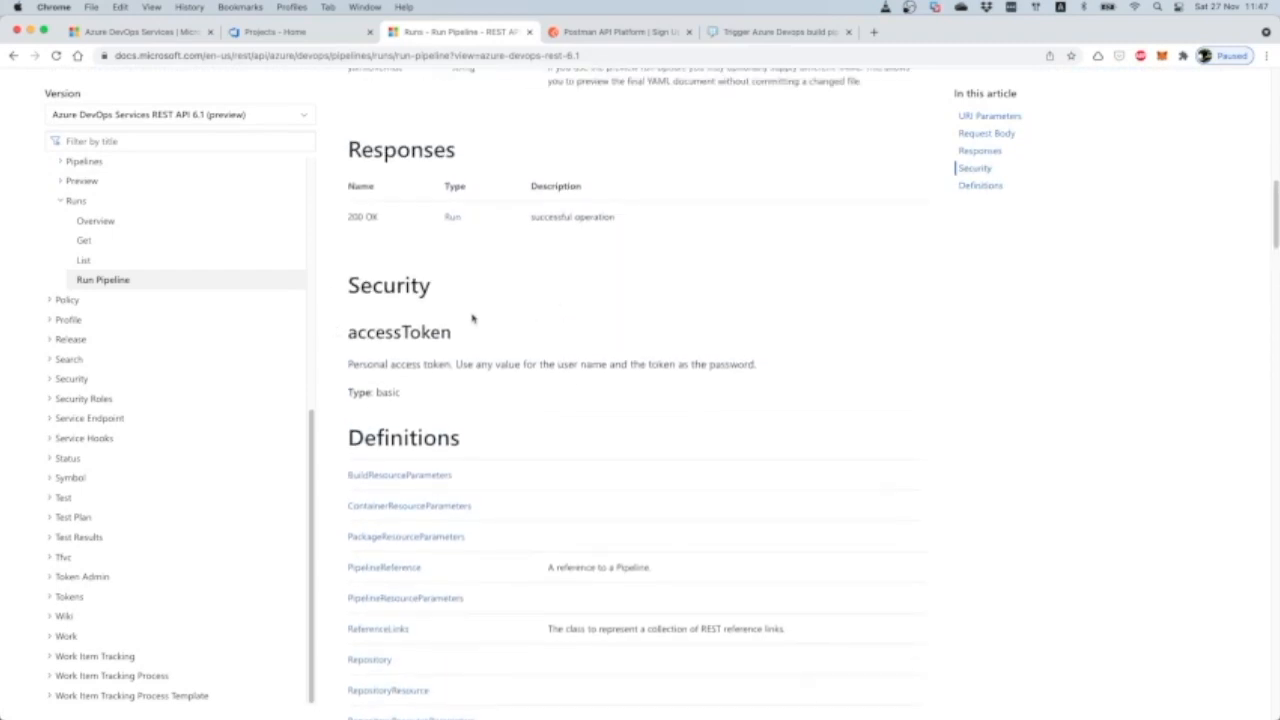
pyautogui.tripleClick(432, 366)
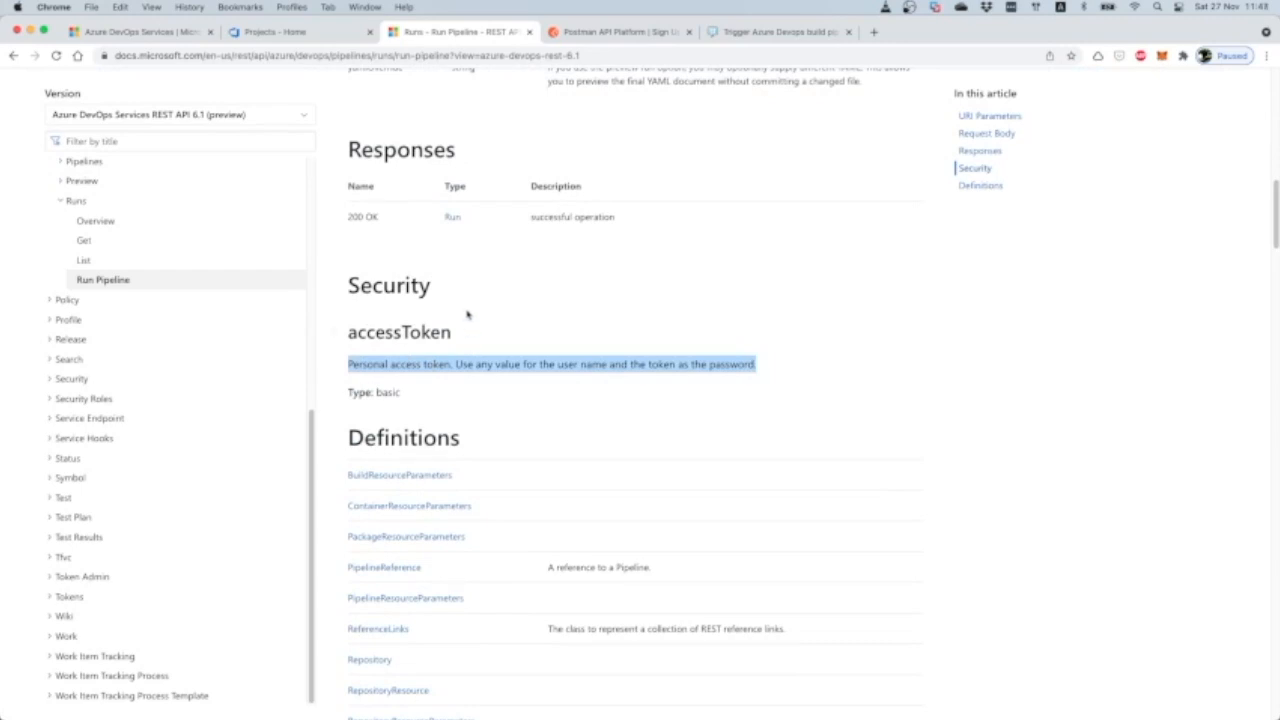
# Step: Start a new Azure DevOps personal access token named rest-token with the Full access scope
pyautogui.click(290, 33)
pyautogui.click(1225, 87)
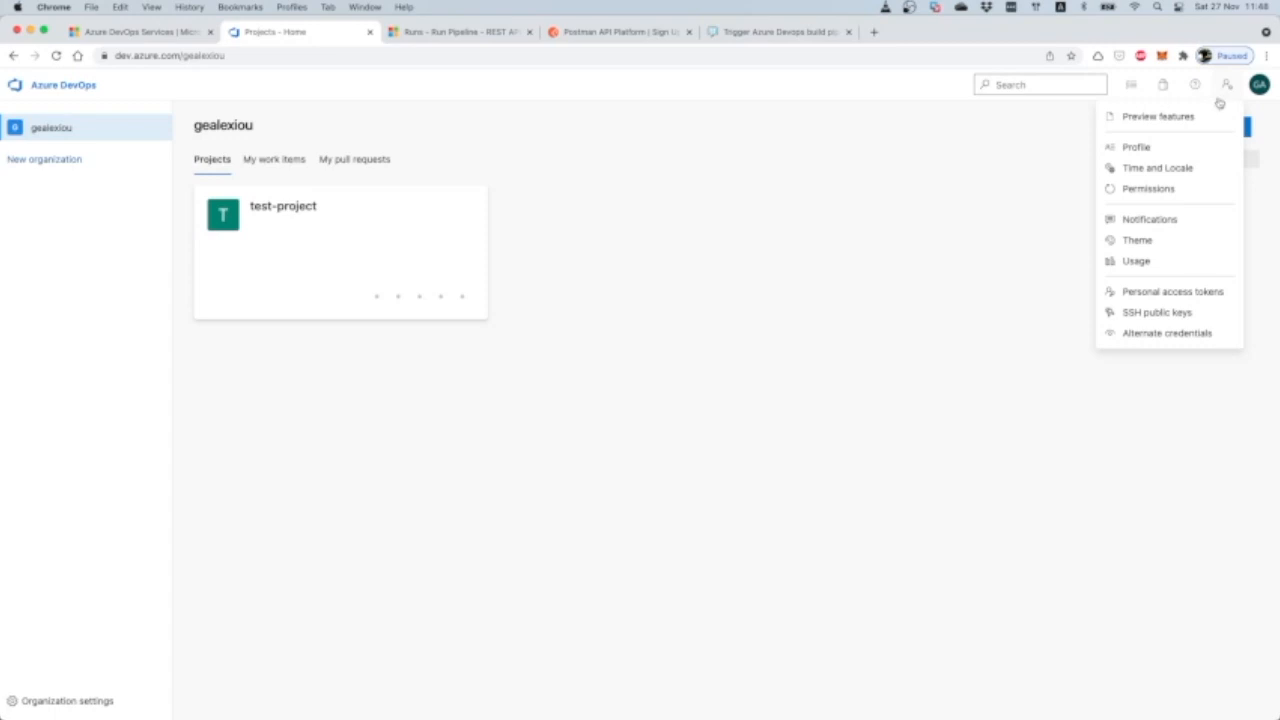
pyautogui.click(1169, 294)
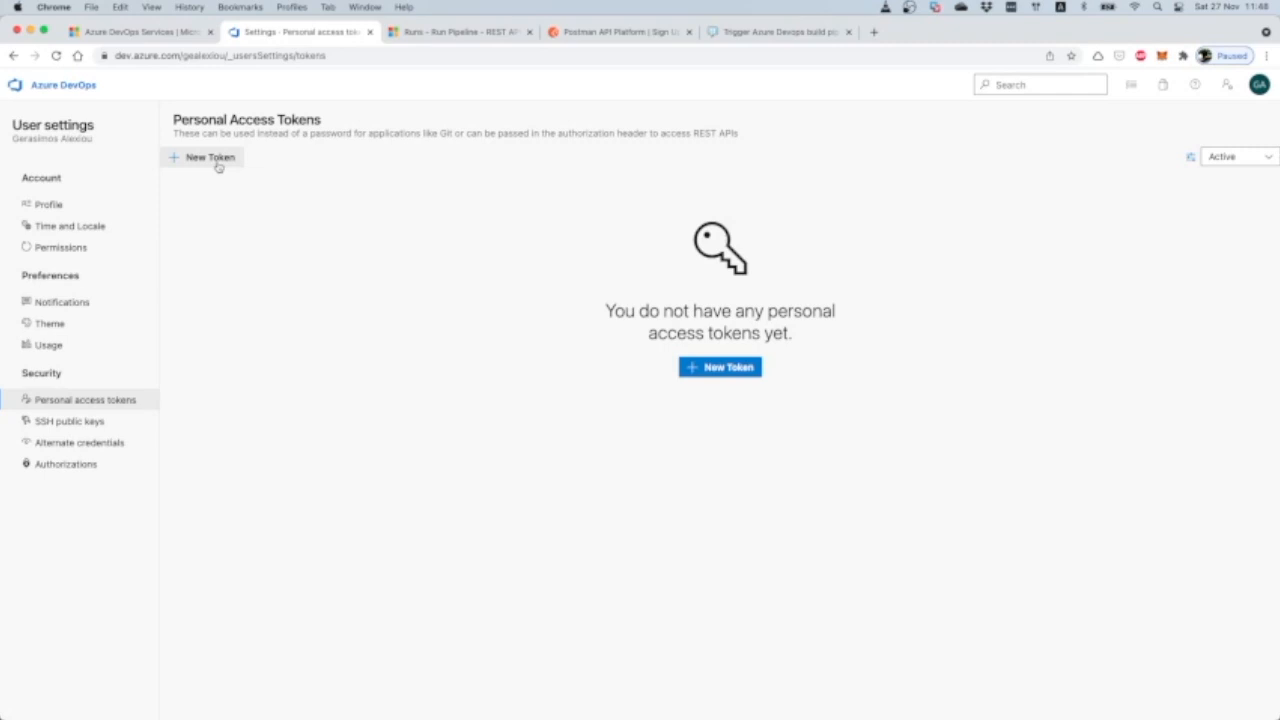
pyautogui.click(218, 166)
pyautogui.click(897, 149)
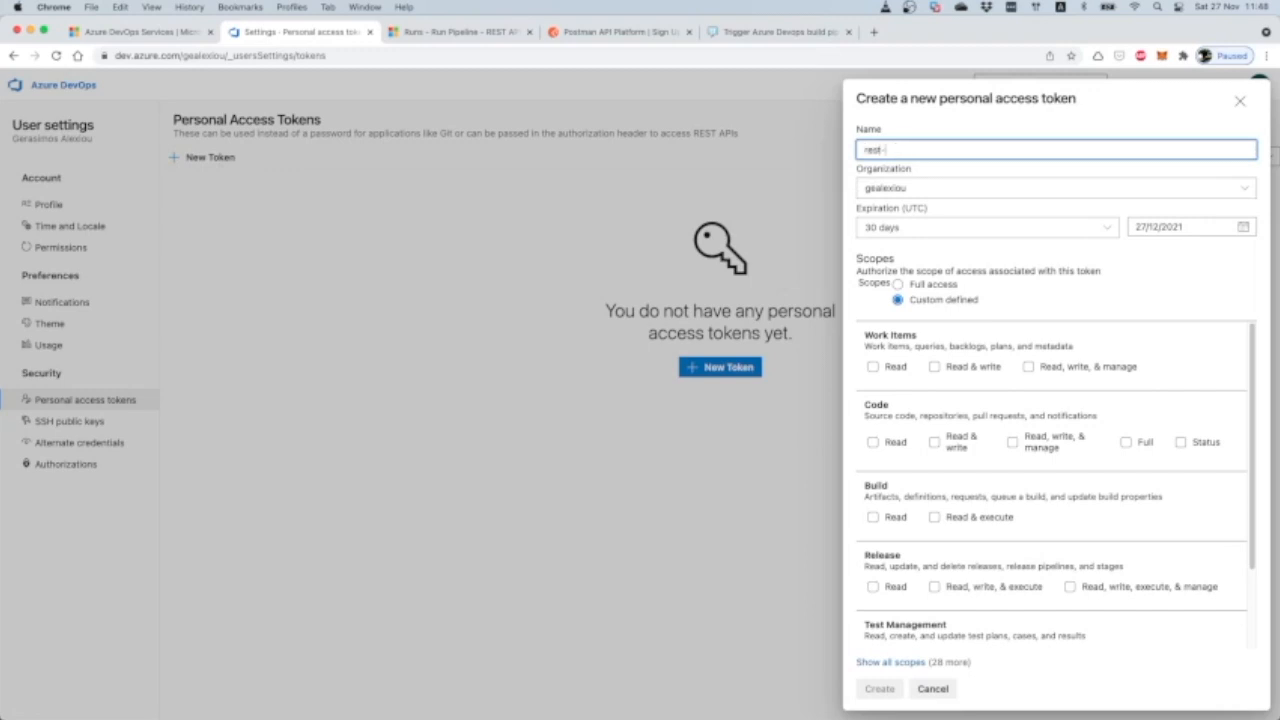
pyautogui.write('rest-token')
pyautogui.click(898, 285)
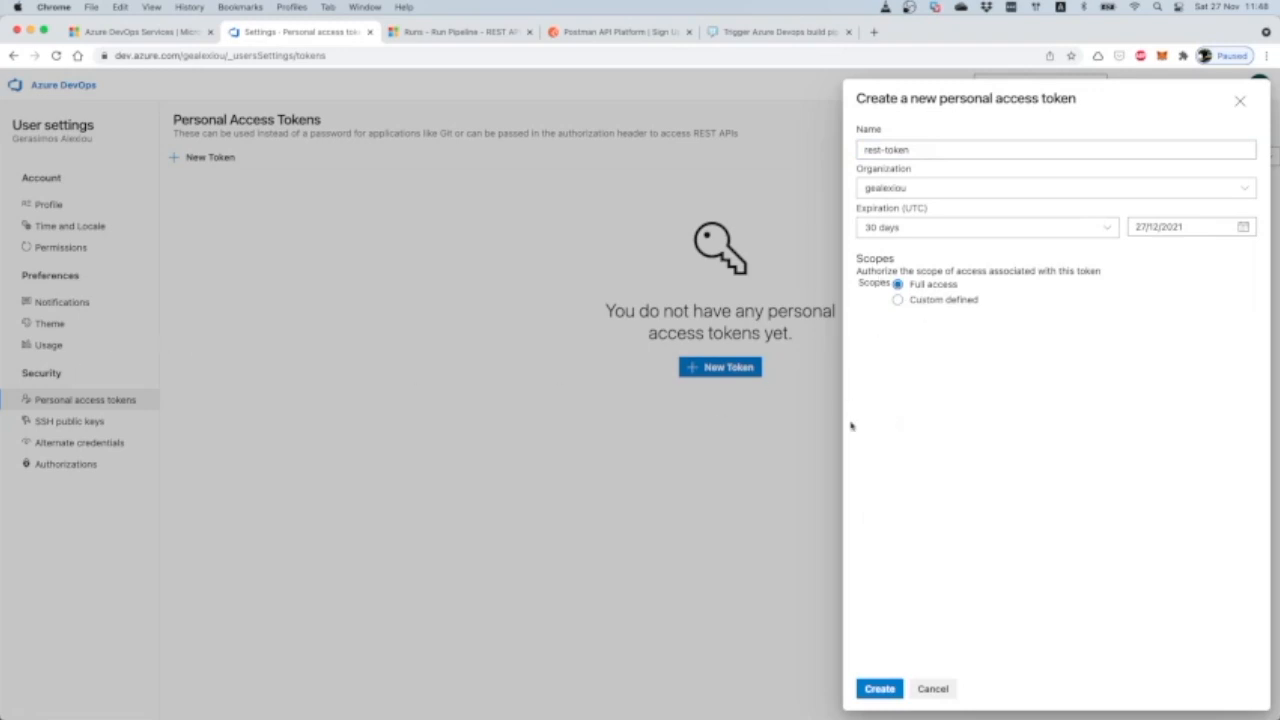
# Step: Examine the custom-defined scopes available for the new personal access token
pyautogui.click(904, 304)
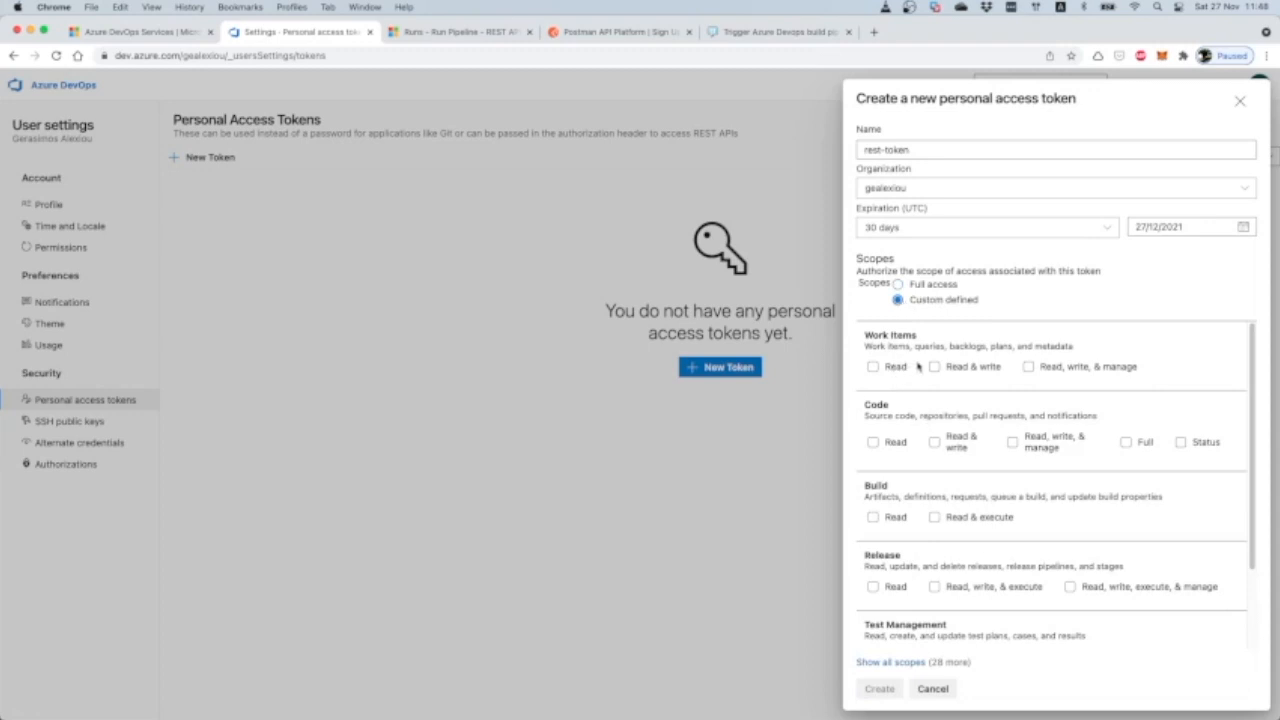
pyautogui.scroll(-2, 918, 367)
pyautogui.scroll(2, 944, 410)
pyautogui.scroll(-2, 978, 433)
pyautogui.scroll(-2, 969, 435)
pyautogui.scroll(3, 950, 410)
pyautogui.scroll(-3, 938, 349)
# Step: Create the personal access token with Full access and copy the generated token
pyautogui.click(898, 285)
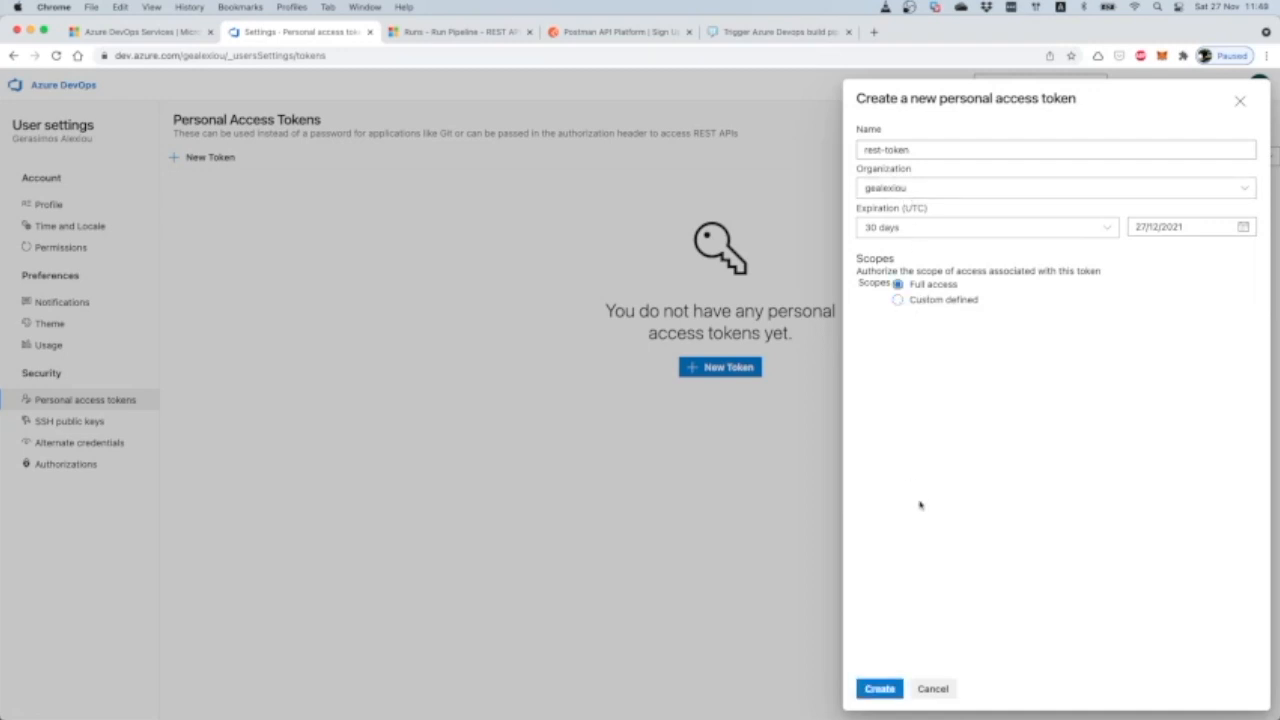
pyautogui.click(880, 689)
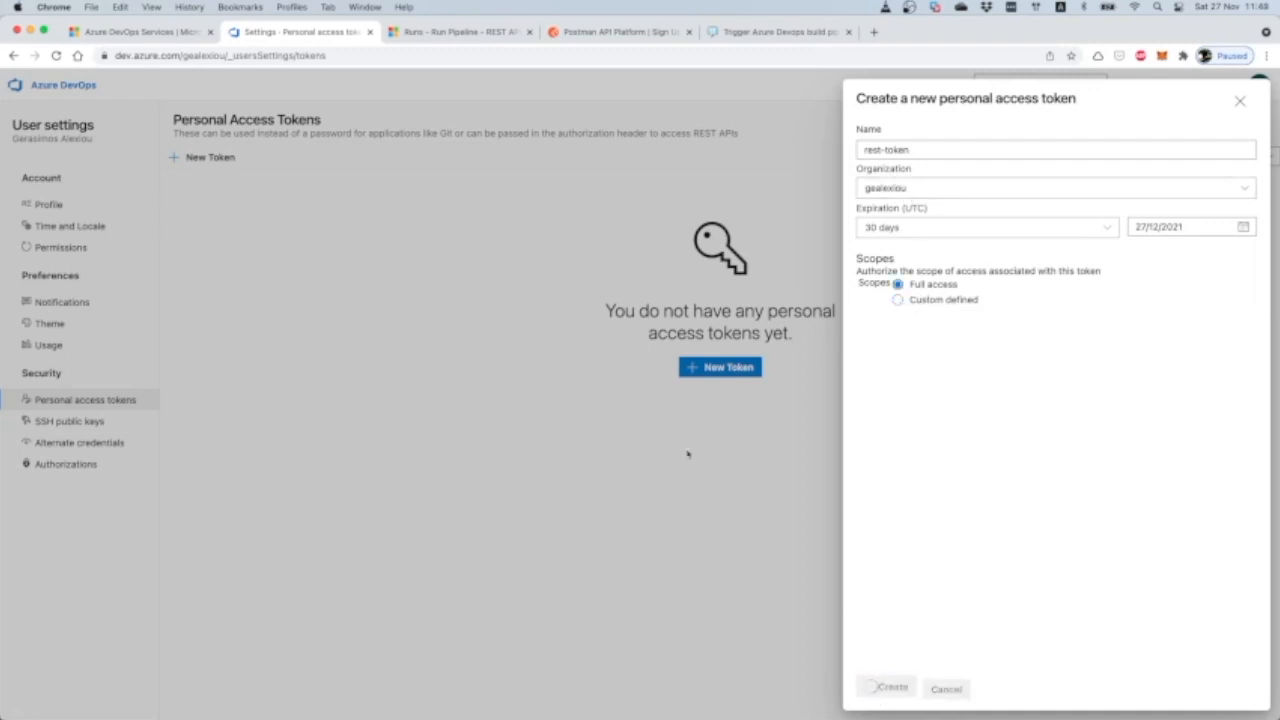
pyautogui.click(1093, 181)
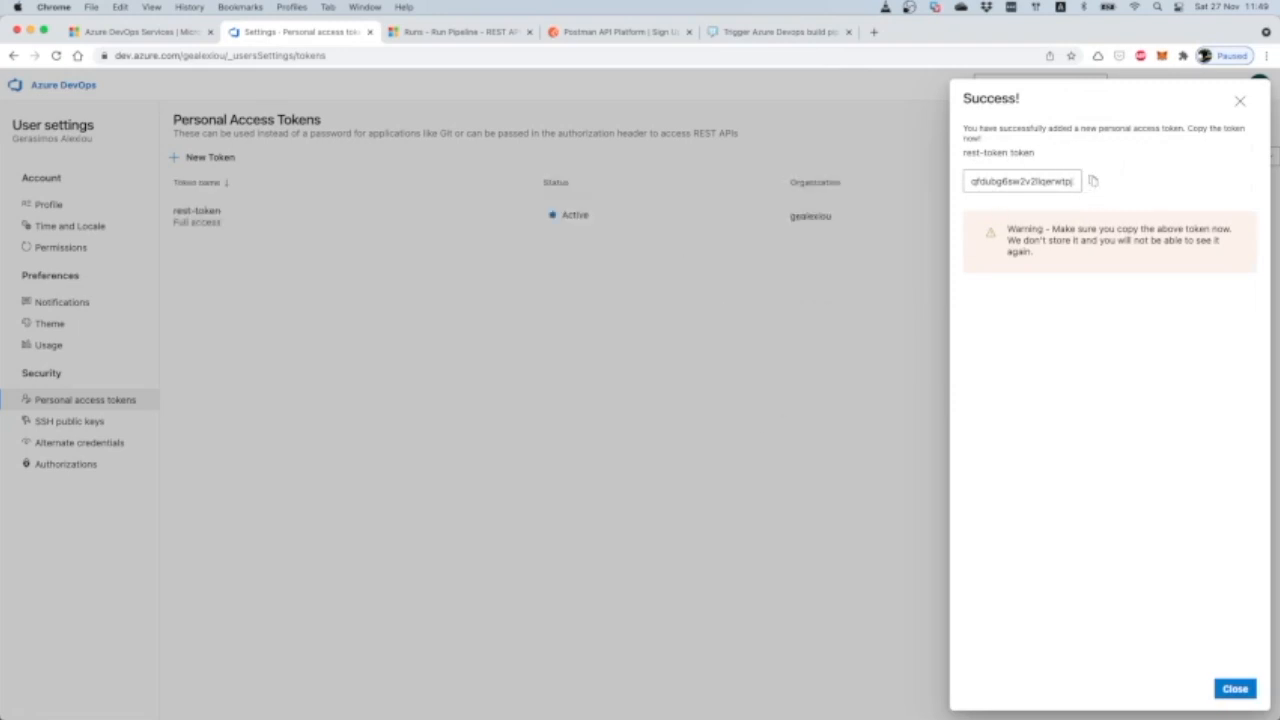
# Step: Switch to Postman and set up a POST request with the Run Pipeline URL template copied from the API reference
pyautogui.press('super+Tab')
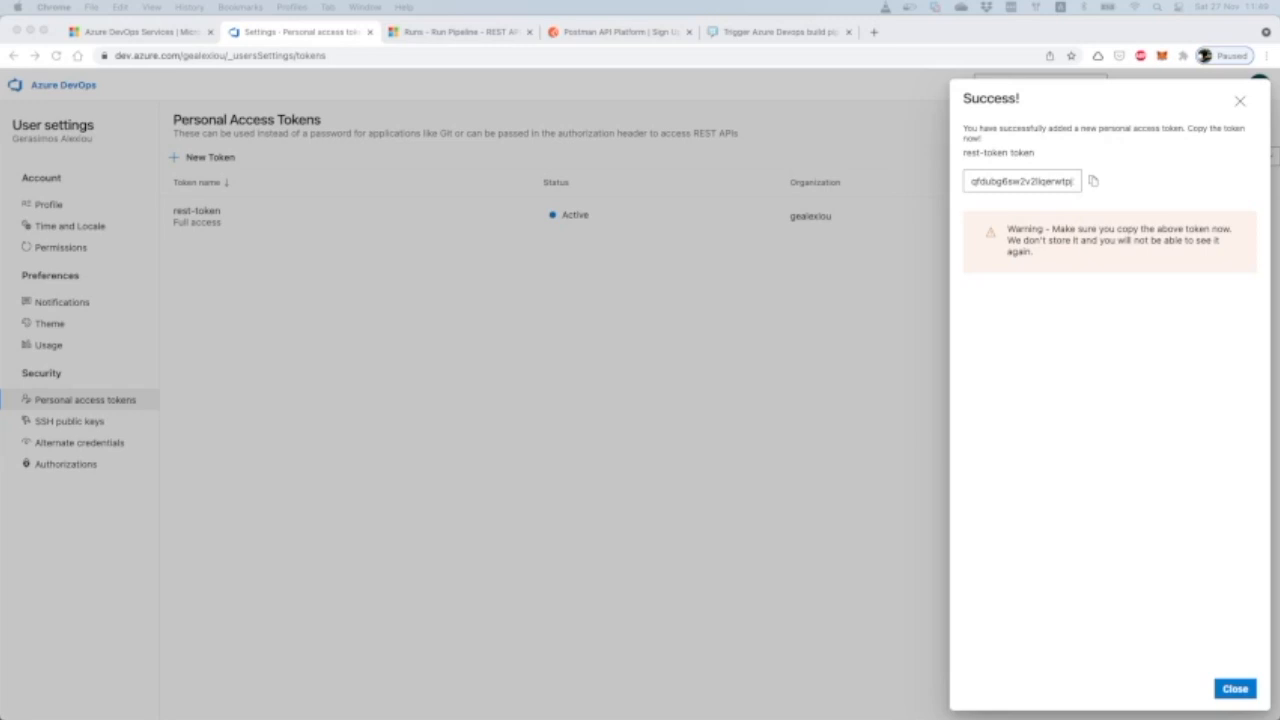
pyautogui.click(576, 321)
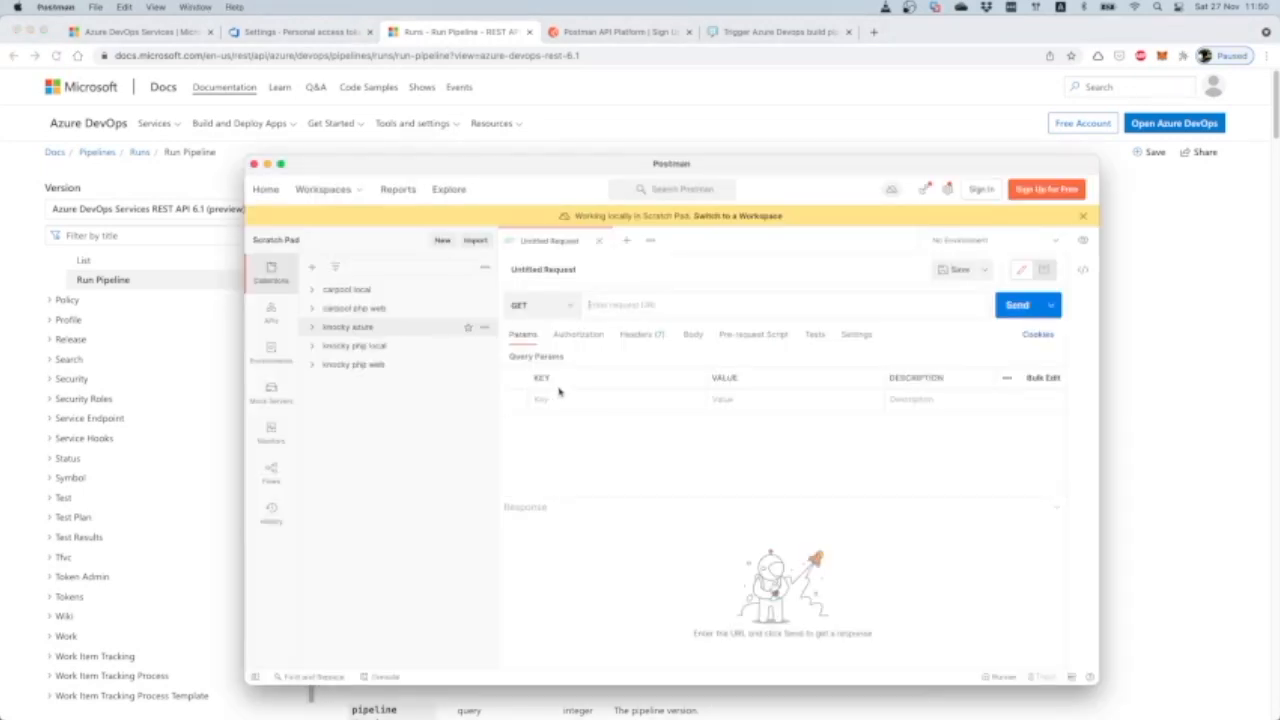
pyautogui.click(549, 308)
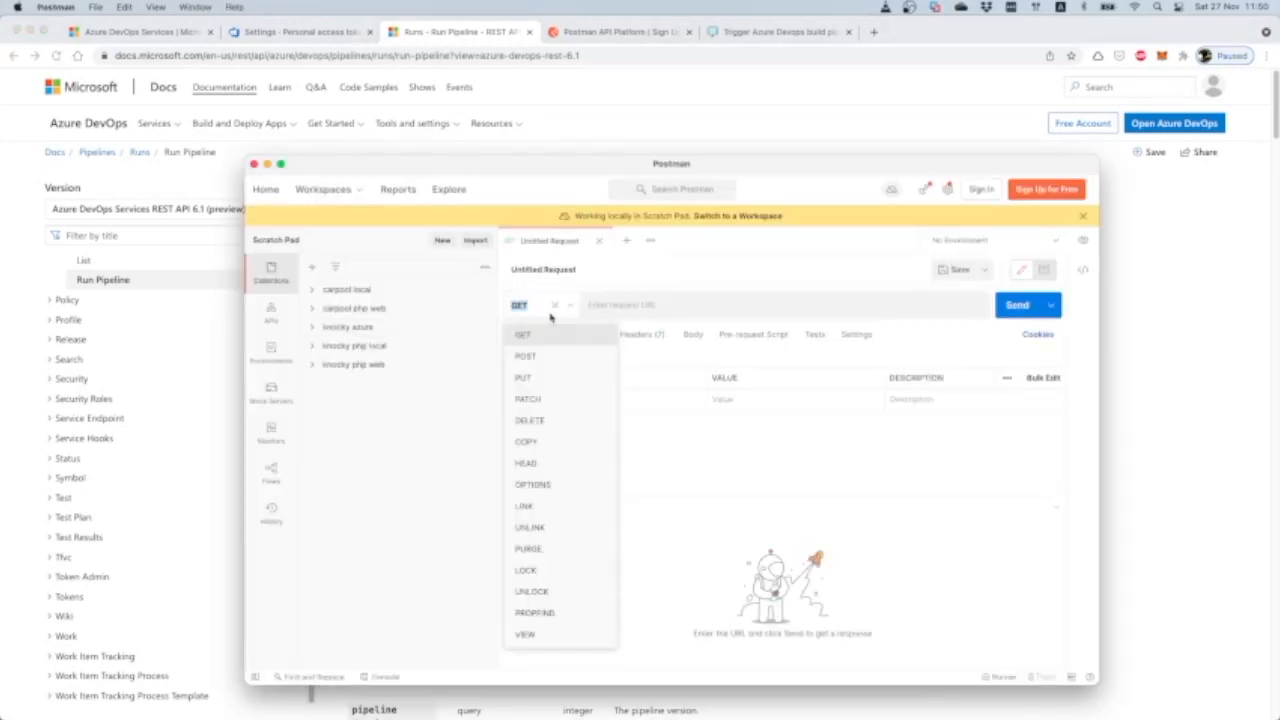
pyautogui.click(537, 366)
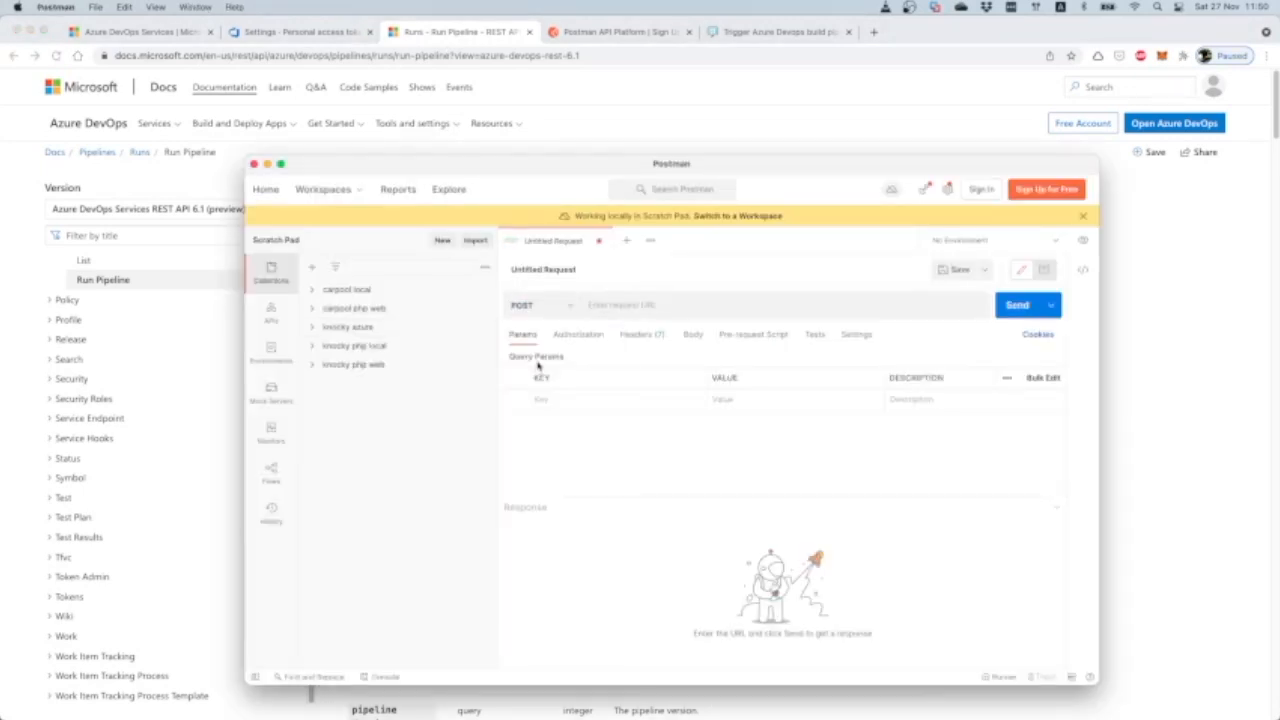
pyautogui.click(606, 307)
pyautogui.press('super+v')
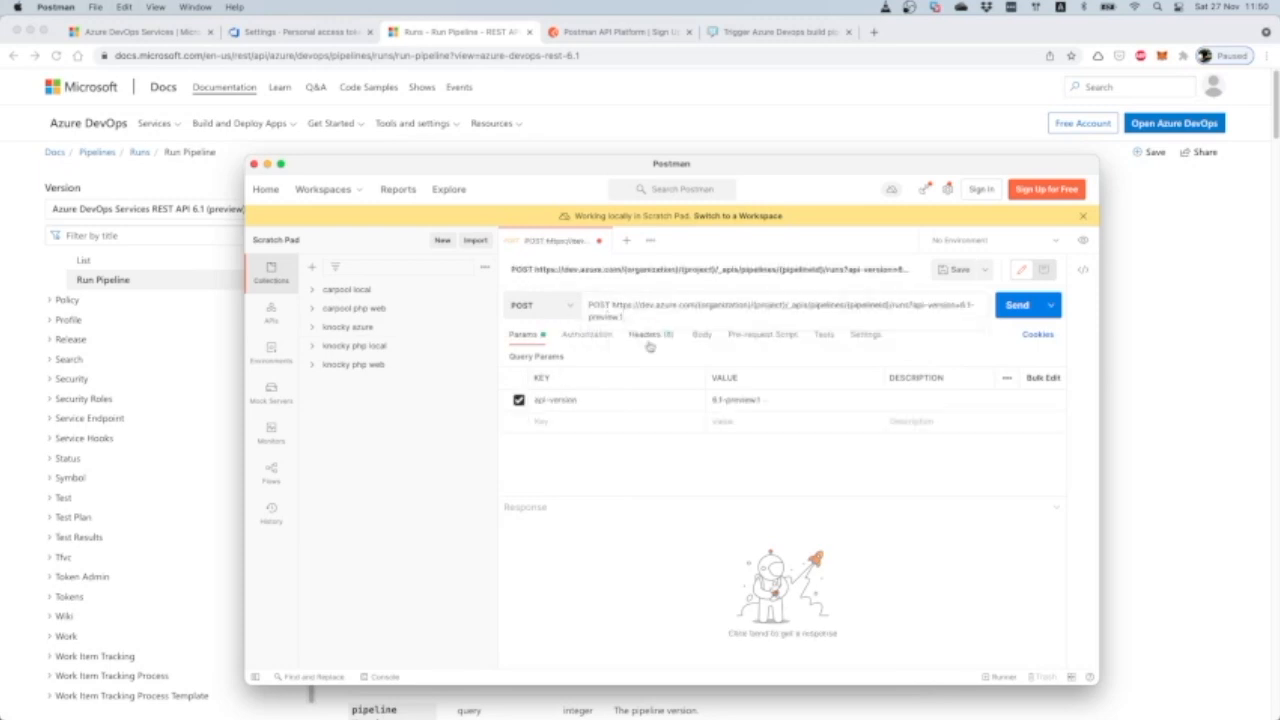
# Step: Replace the request URL's {organization} placeholder with the organization name copied from the Azure DevOps projects page
pyautogui.doubleClick(716, 304)
pyautogui.write('{')
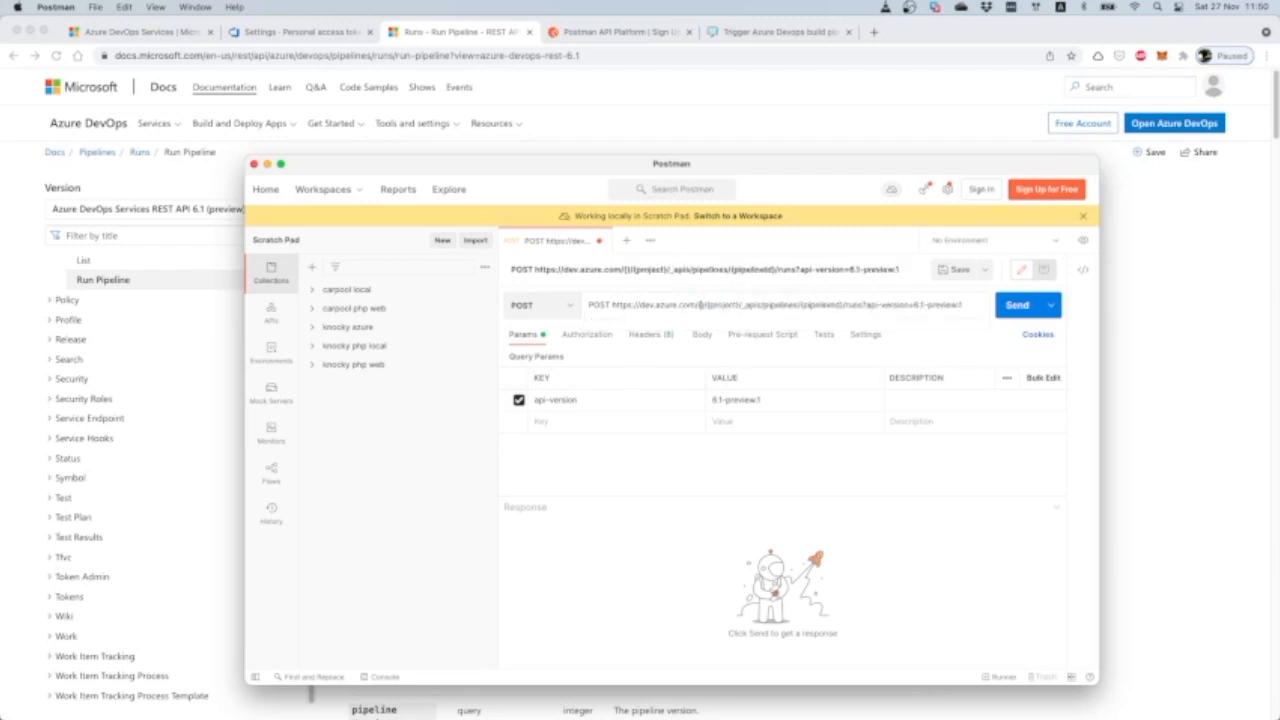
pyautogui.press('BackSpace')
pyautogui.press('BackSpace')
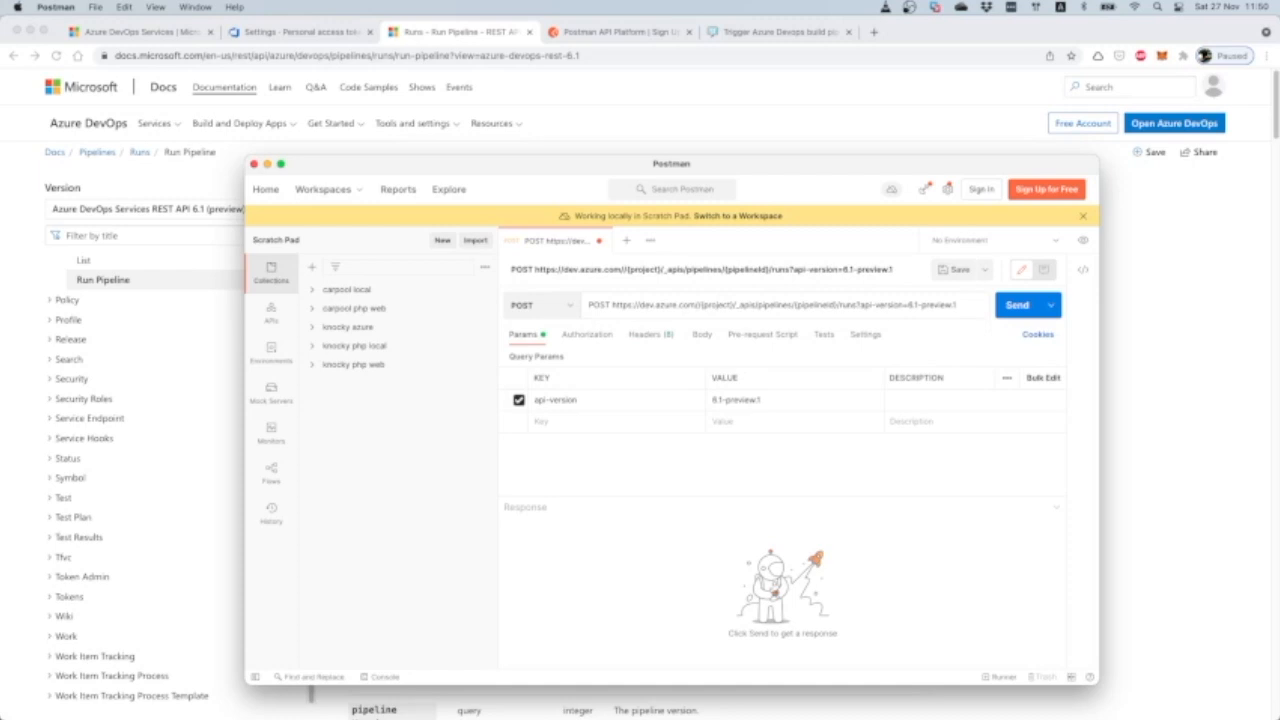
pyautogui.click(310, 31)
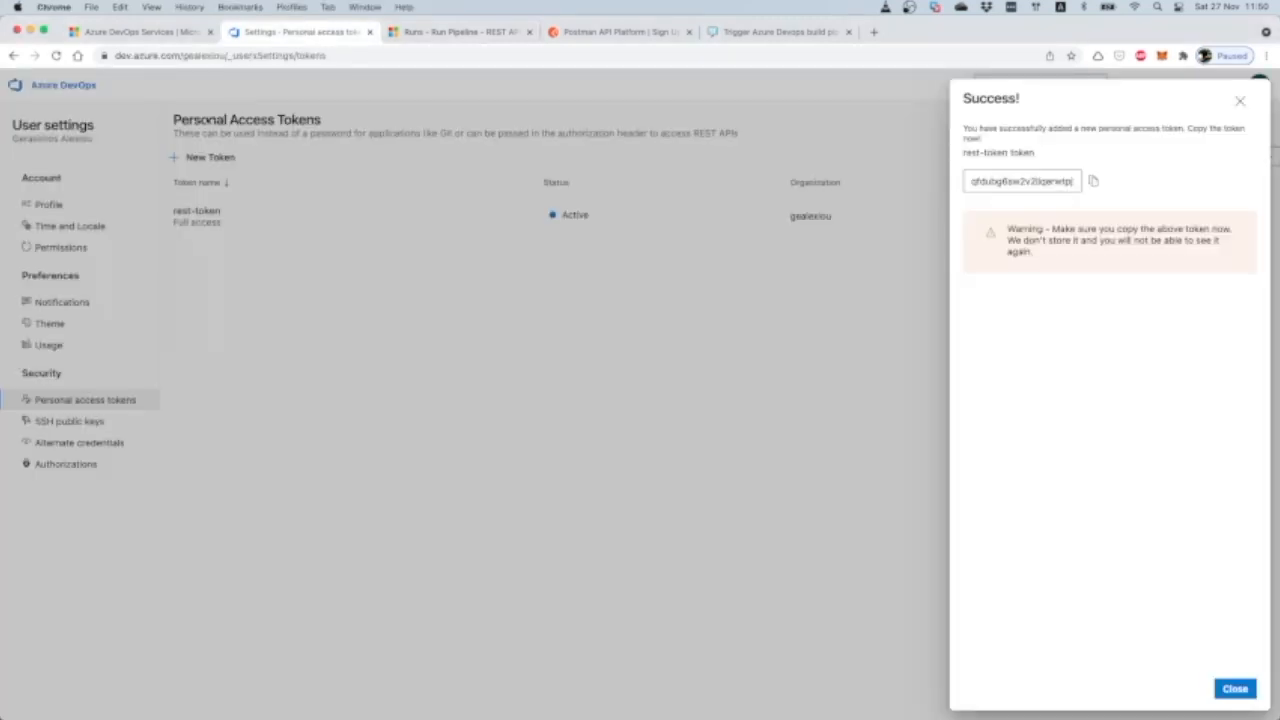
pyautogui.click(97, 113)
pyautogui.click(62, 86)
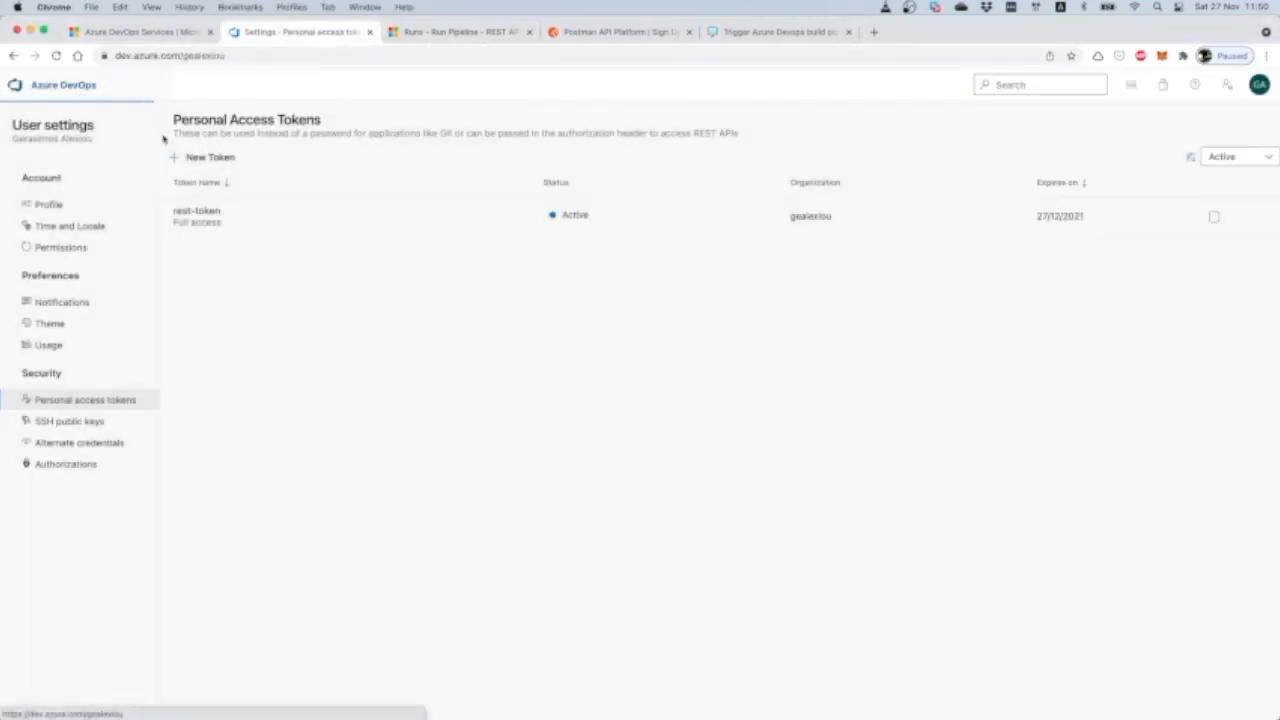
pyautogui.doubleClick(232, 134)
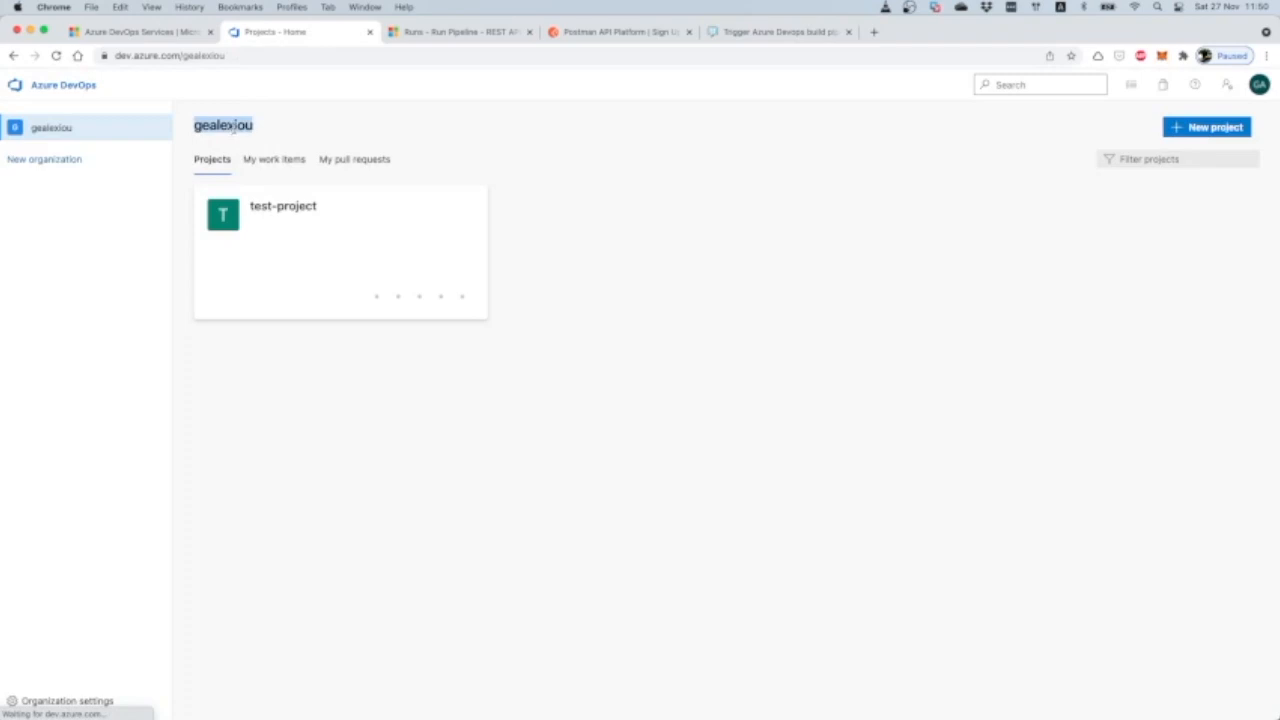
pyautogui.click(466, 34)
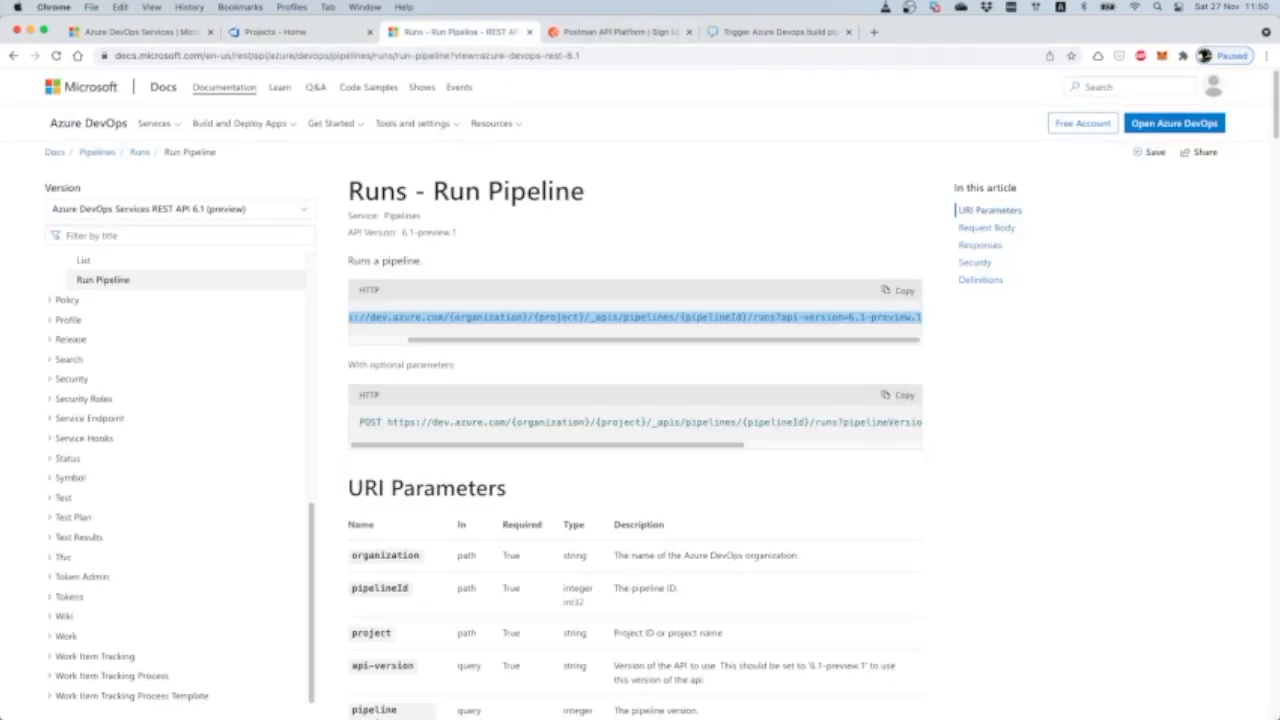
pyautogui.press('super+Tab')
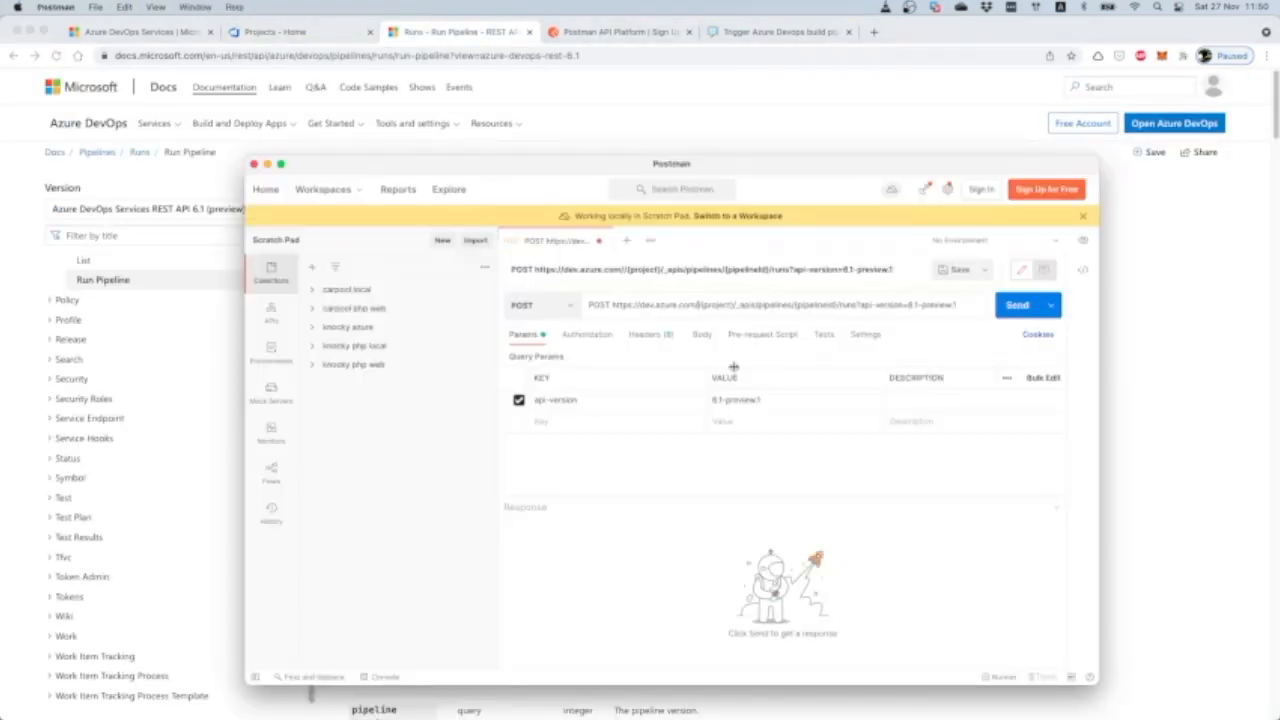
pyautogui.press('super+v')
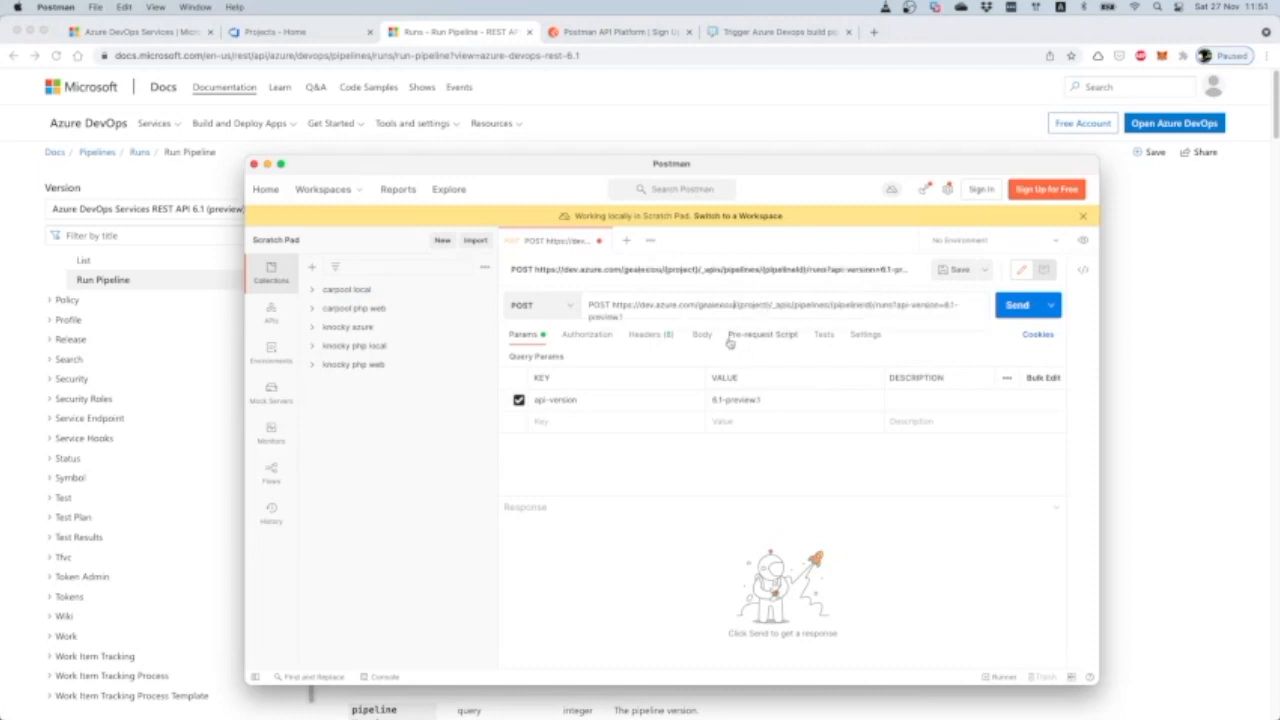
# Step: Replace the {project} placeholder in the request URL with test-project
pyautogui.doubleClick(757, 305)
pyautogui.press('BackSpace')
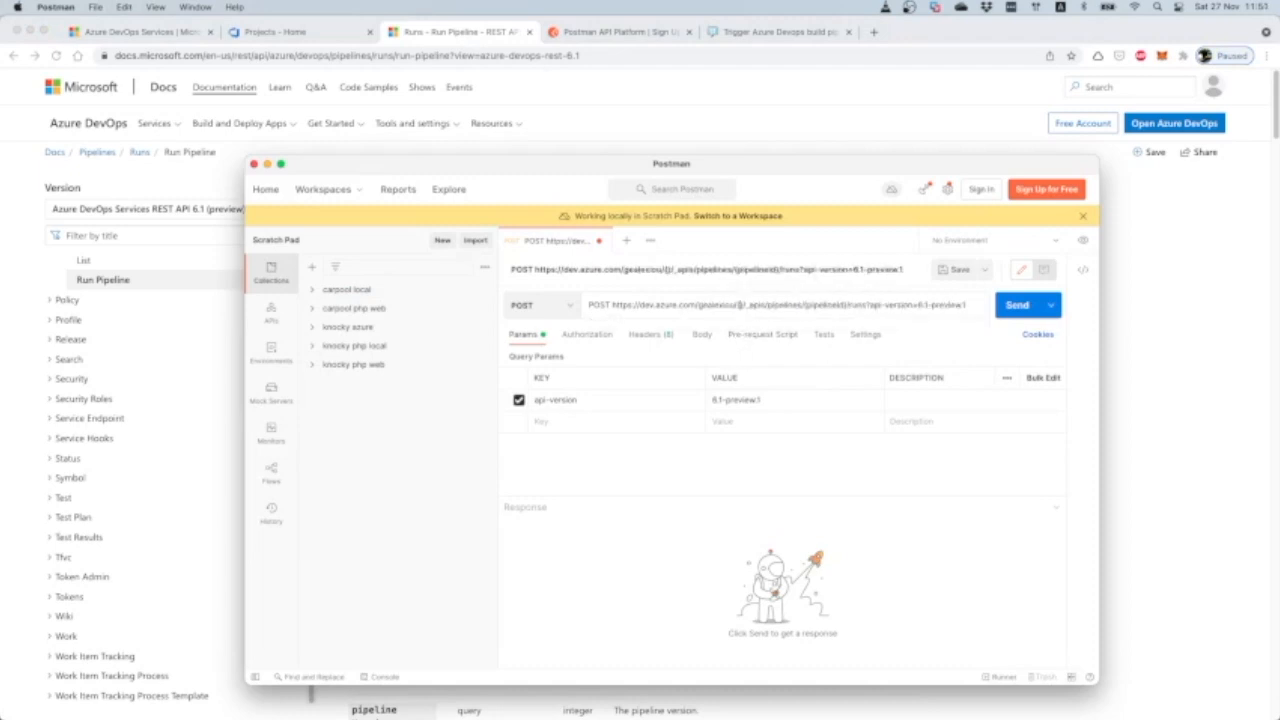
pyautogui.press('BackSpace')
pyautogui.press('BackSpace')
pyautogui.write('/test-project')
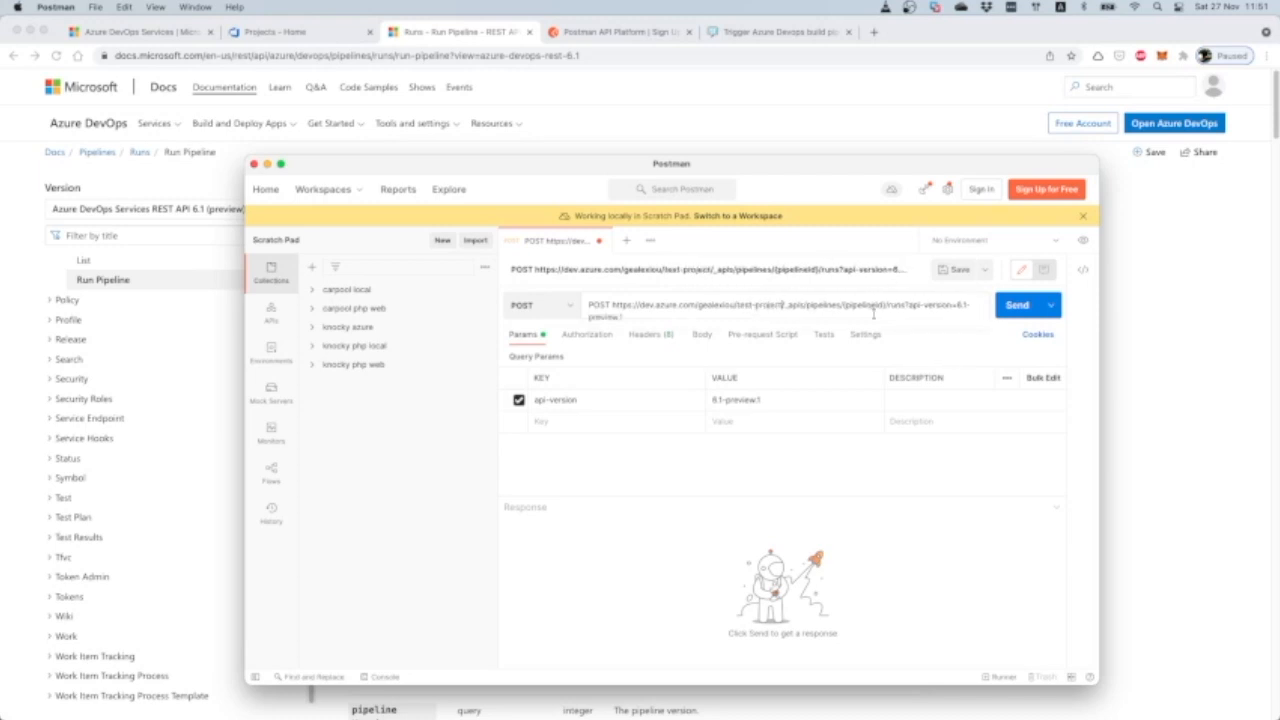
# Step: Switch to Azure DevOps, open the test-project pipeline's runs page and select the definitionId value in its web address
pyautogui.doubleClick(880, 305)
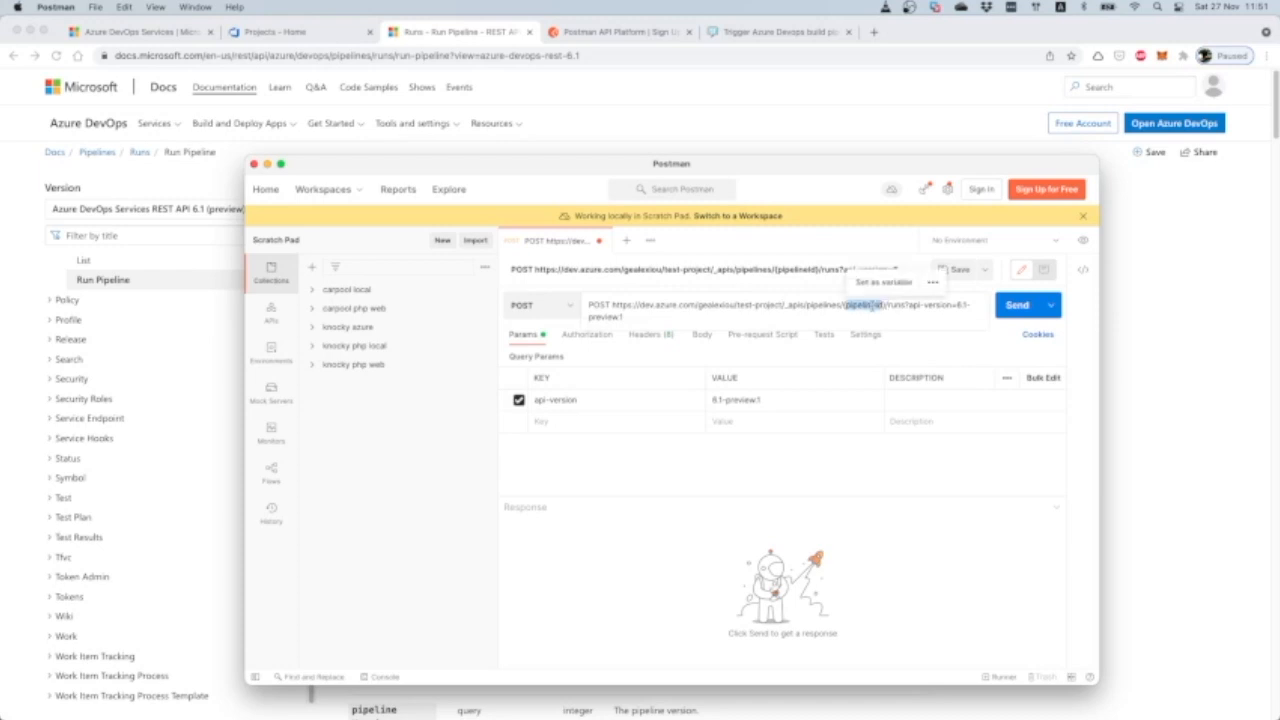
pyautogui.click(155, 35)
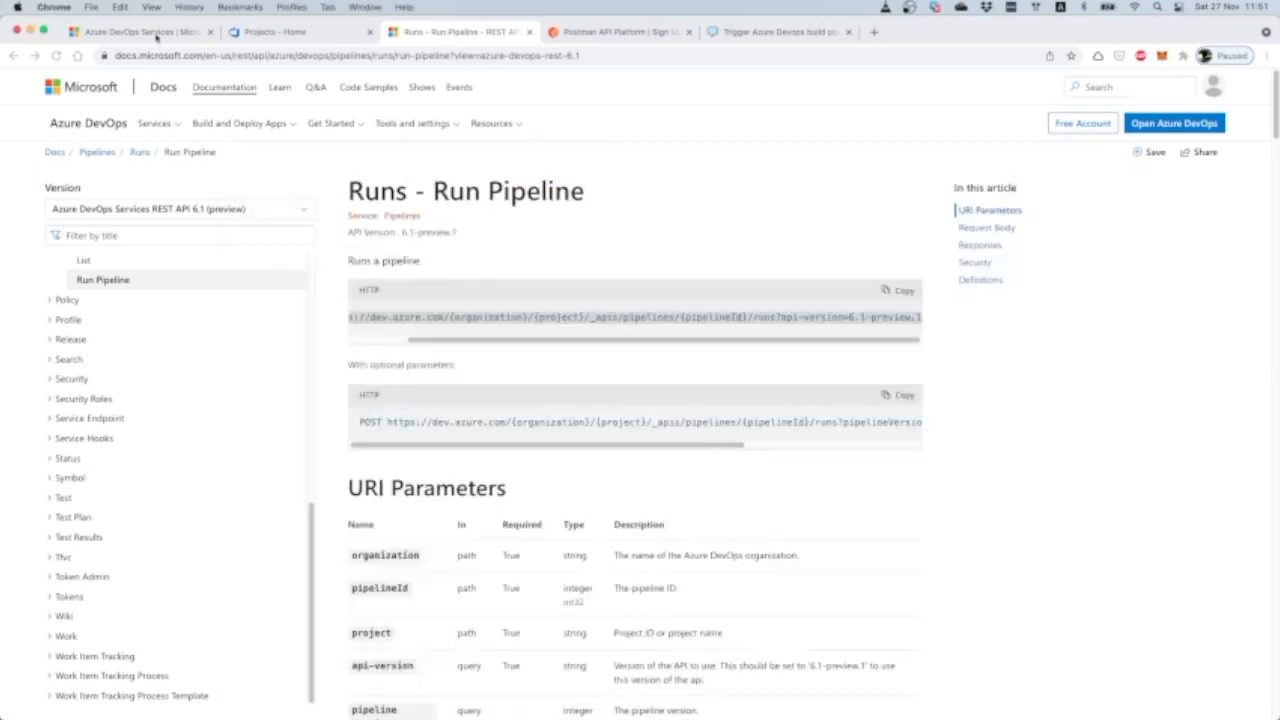
pyautogui.click(455, 32)
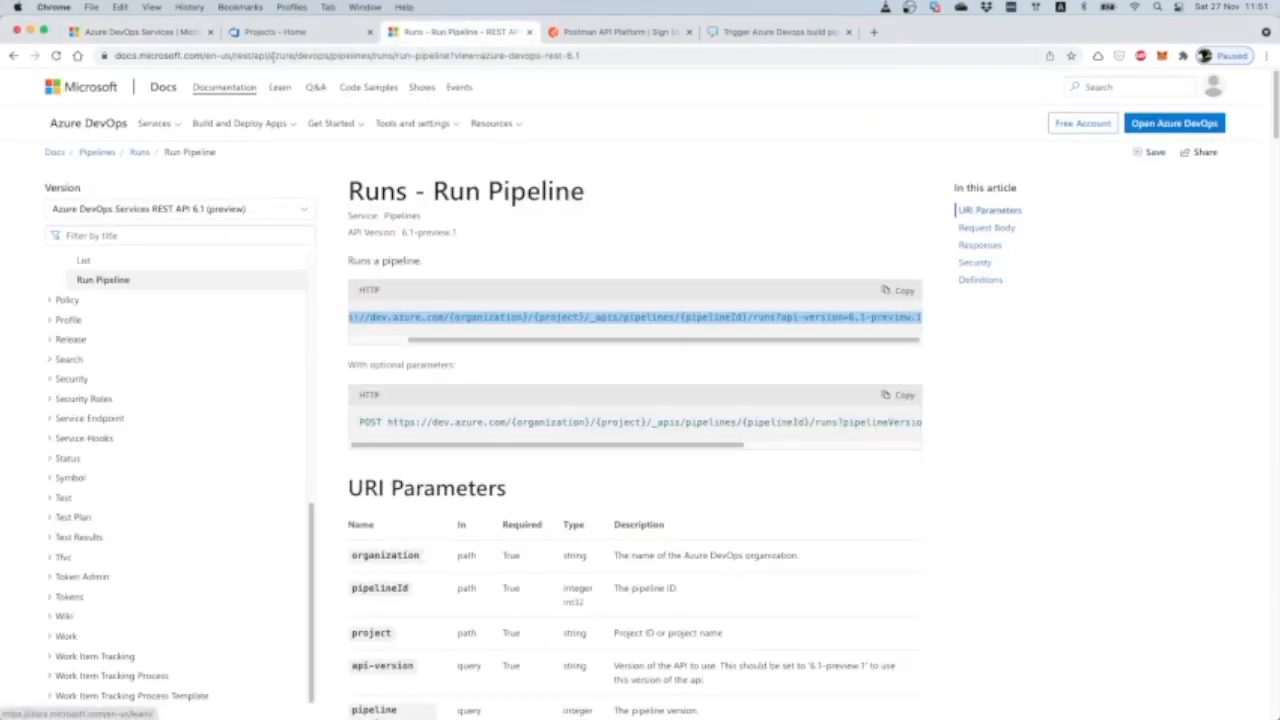
pyautogui.click(275, 32)
pyautogui.click(290, 222)
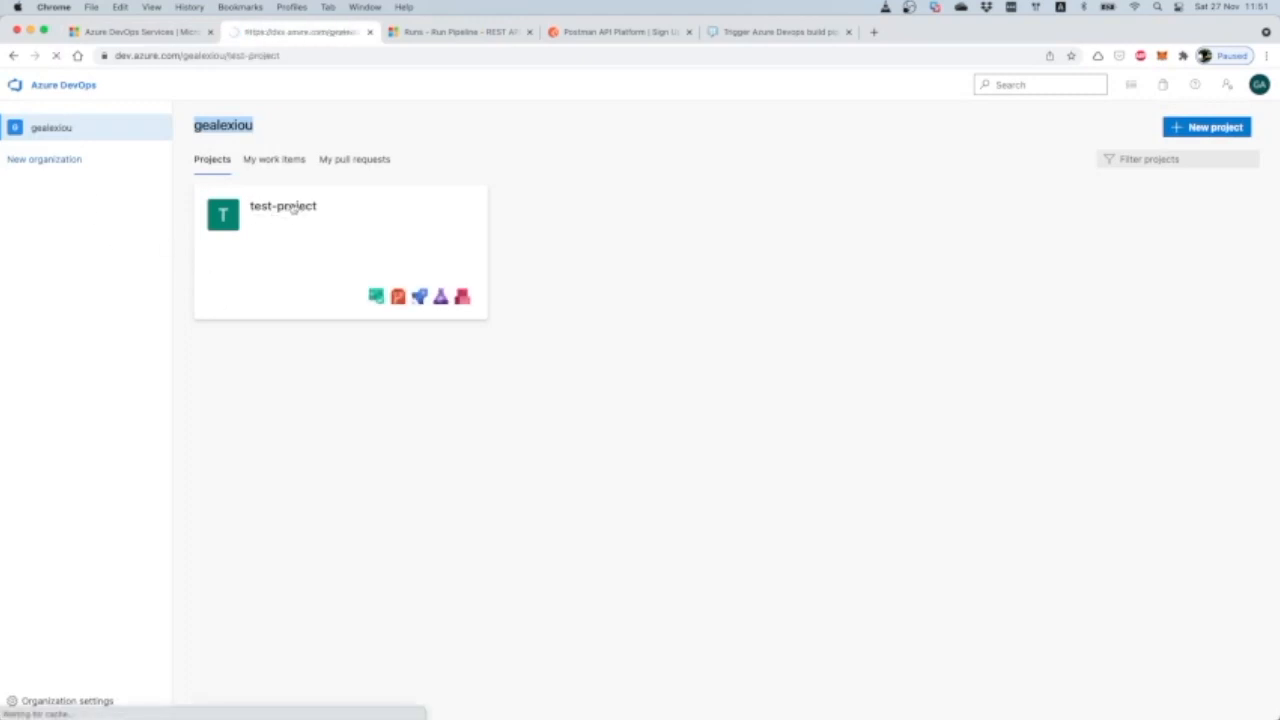
pyautogui.moveTo(72, 338)
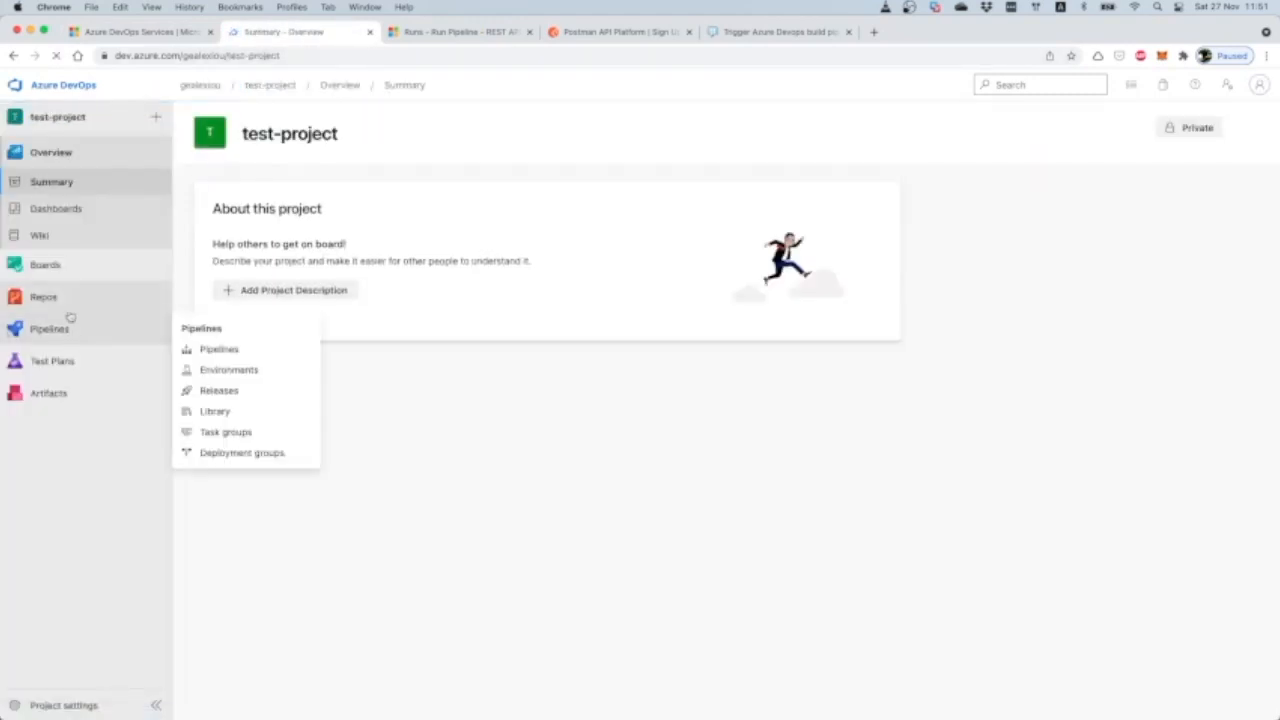
pyautogui.click(219, 349)
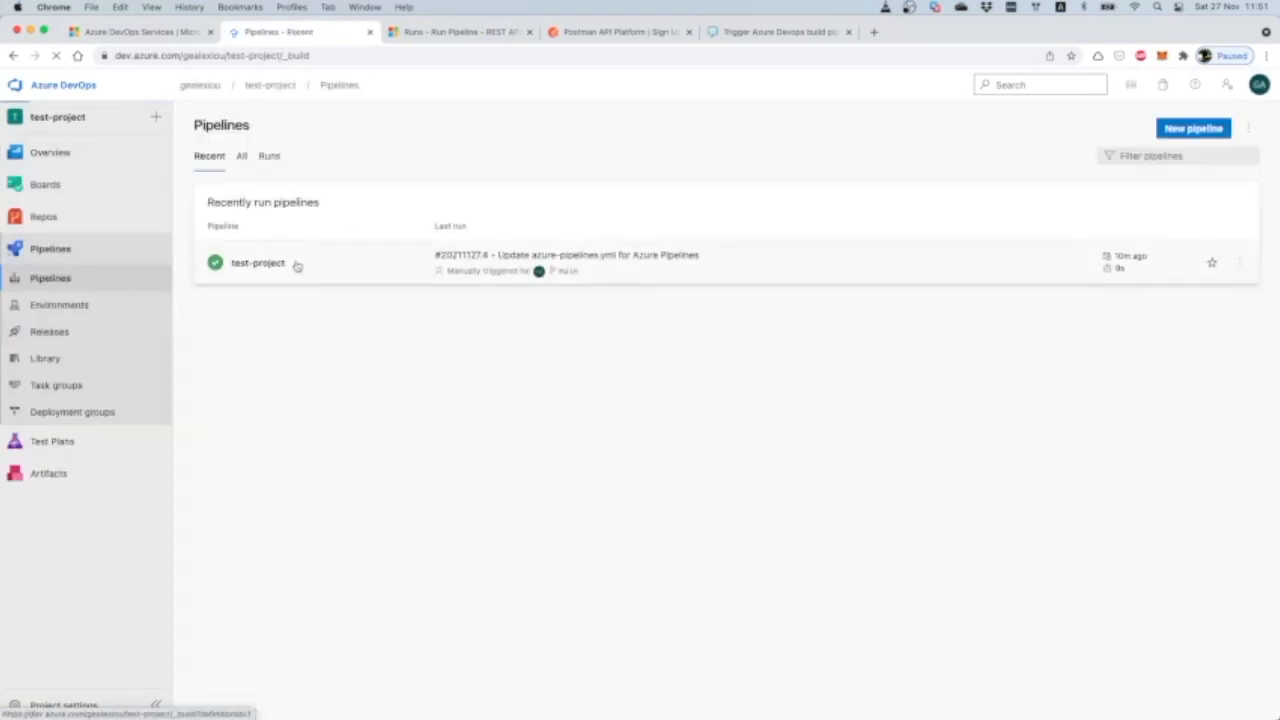
pyautogui.click(296, 262)
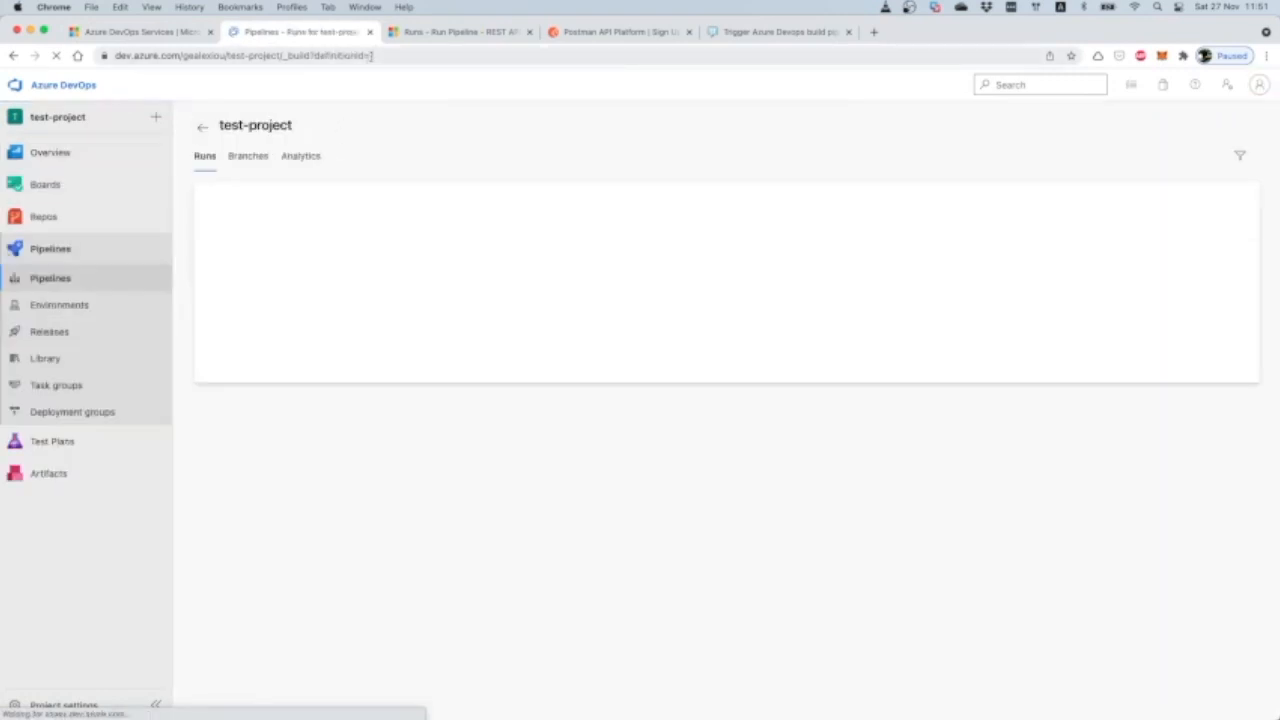
pyautogui.click(374, 56)
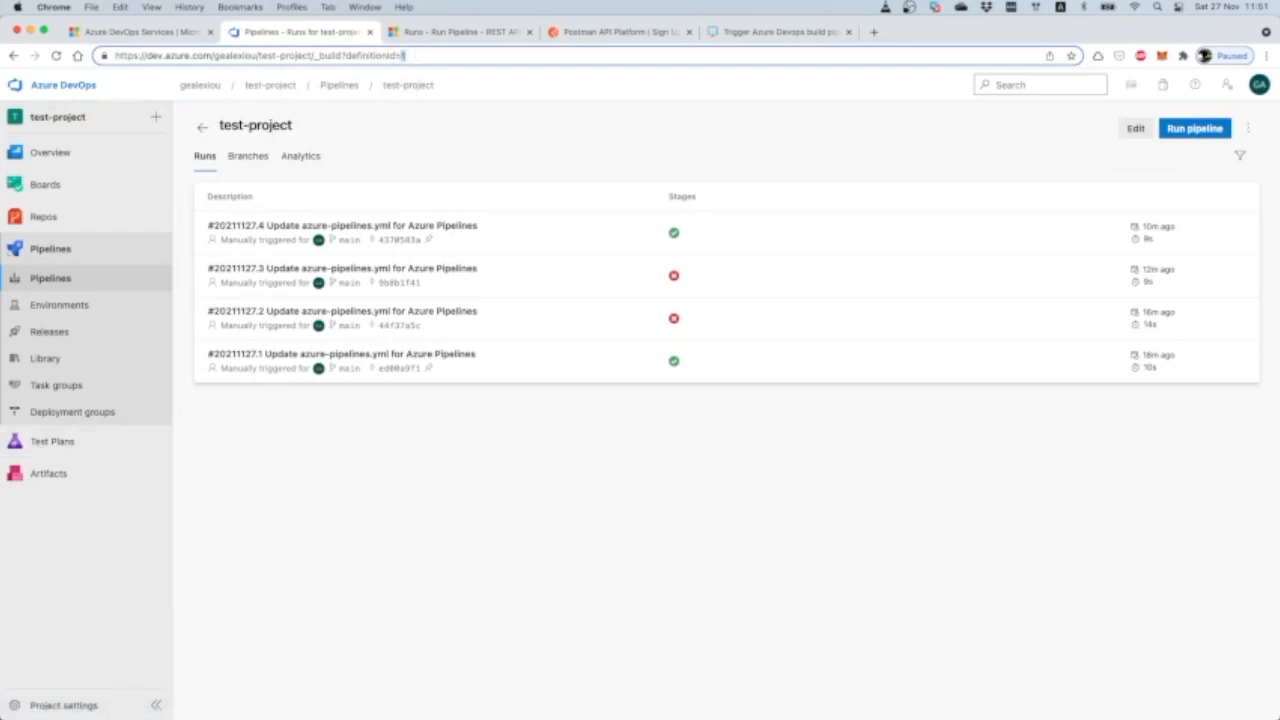
# Step: Switch to Postman and replace the {pipelineId} placeholder in the request URL with 1
pyautogui.press('super+Tab')
pyautogui.click(866, 304)
pyautogui.doubleClick(866, 304)
pyautogui.press('BackSpace')
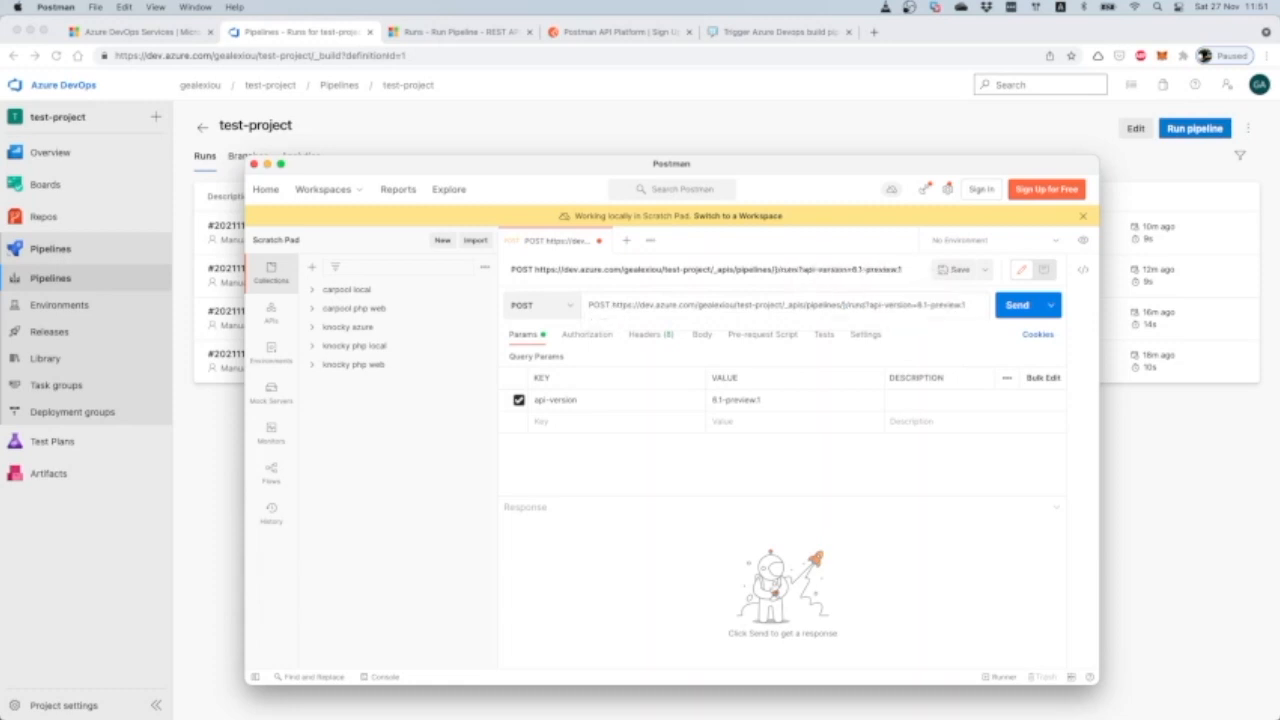
pyautogui.write('1')
# Step: Remove the leading POST text from the request URL and send the request
pyautogui.moveTo(609, 306); pyautogui.dragTo(588, 306)
pyautogui.press('BackSpace')
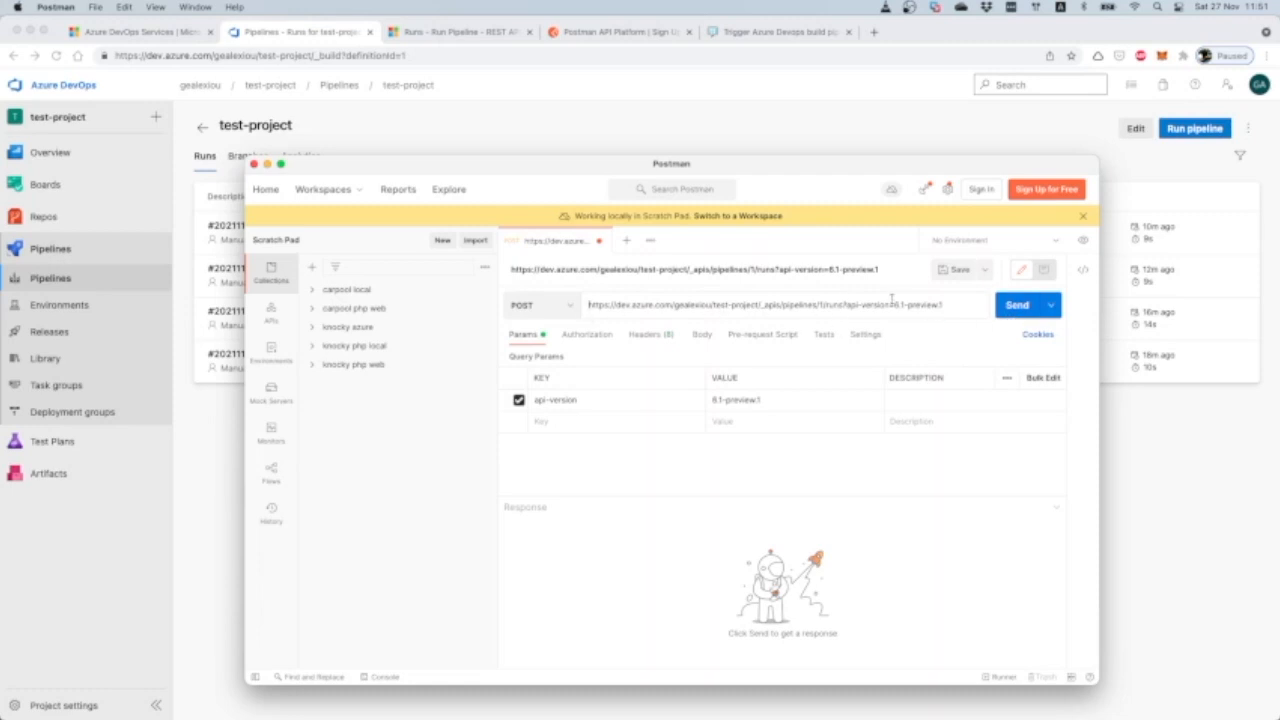
pyautogui.click(1003, 314)
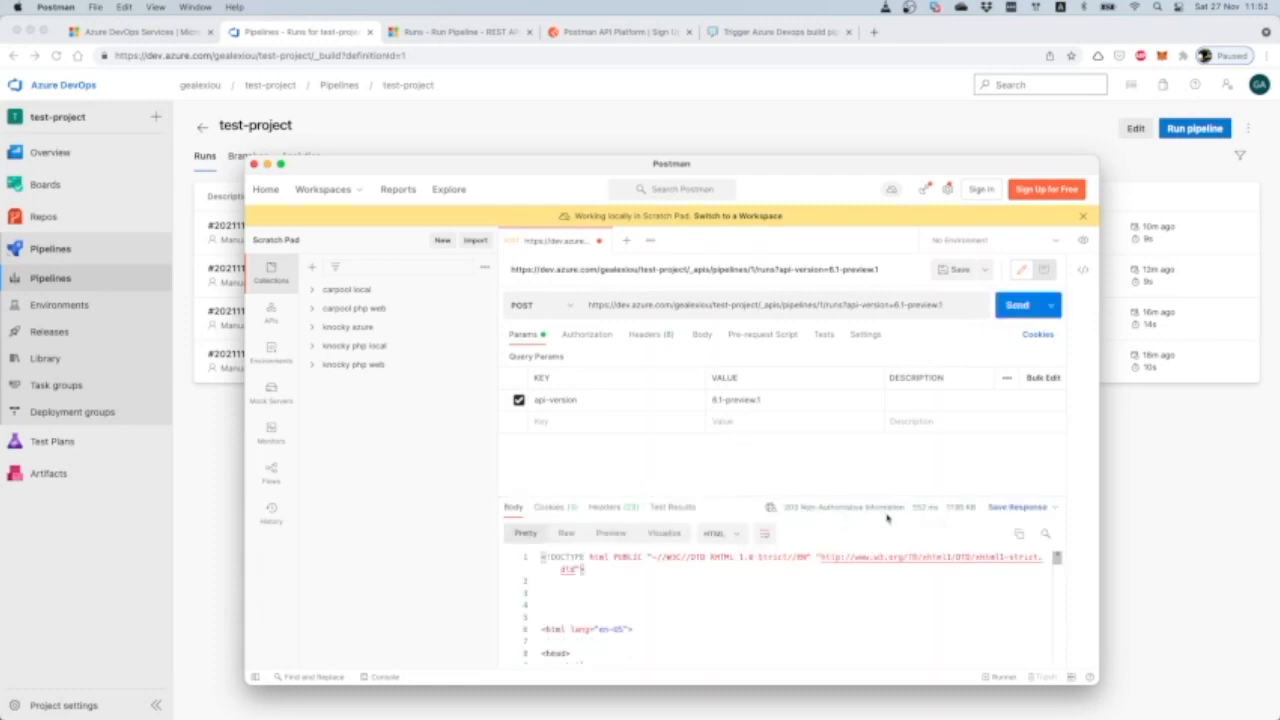
# Step: Set the request's authorization type to Basic Auth and paste the personal access token as the password, leaving the username empty
pyautogui.click(590, 337)
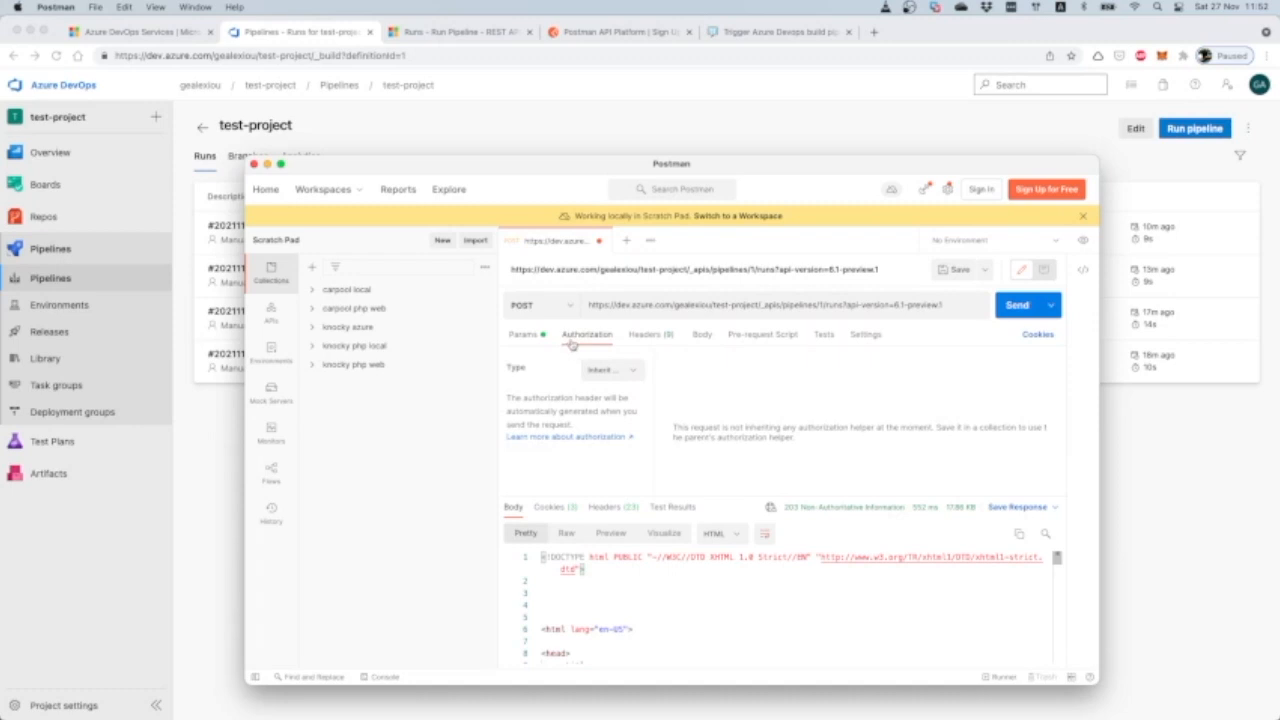
pyautogui.click(621, 372)
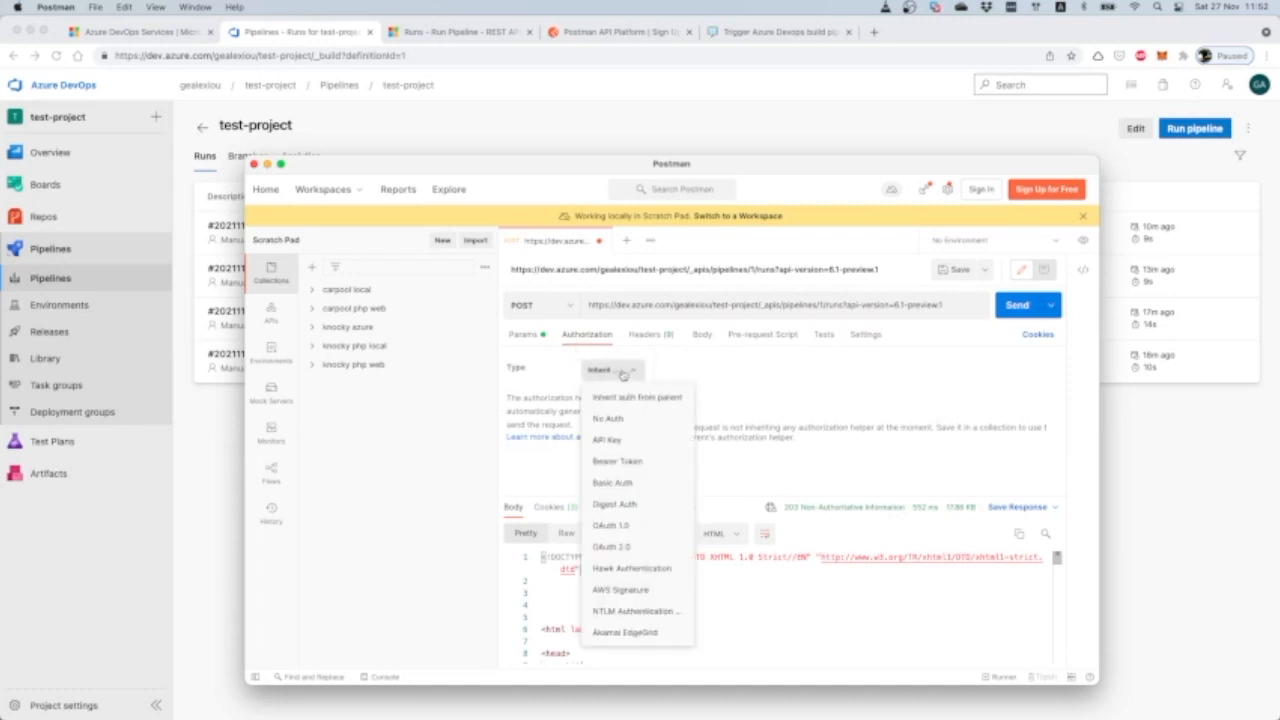
pyautogui.click(637, 484)
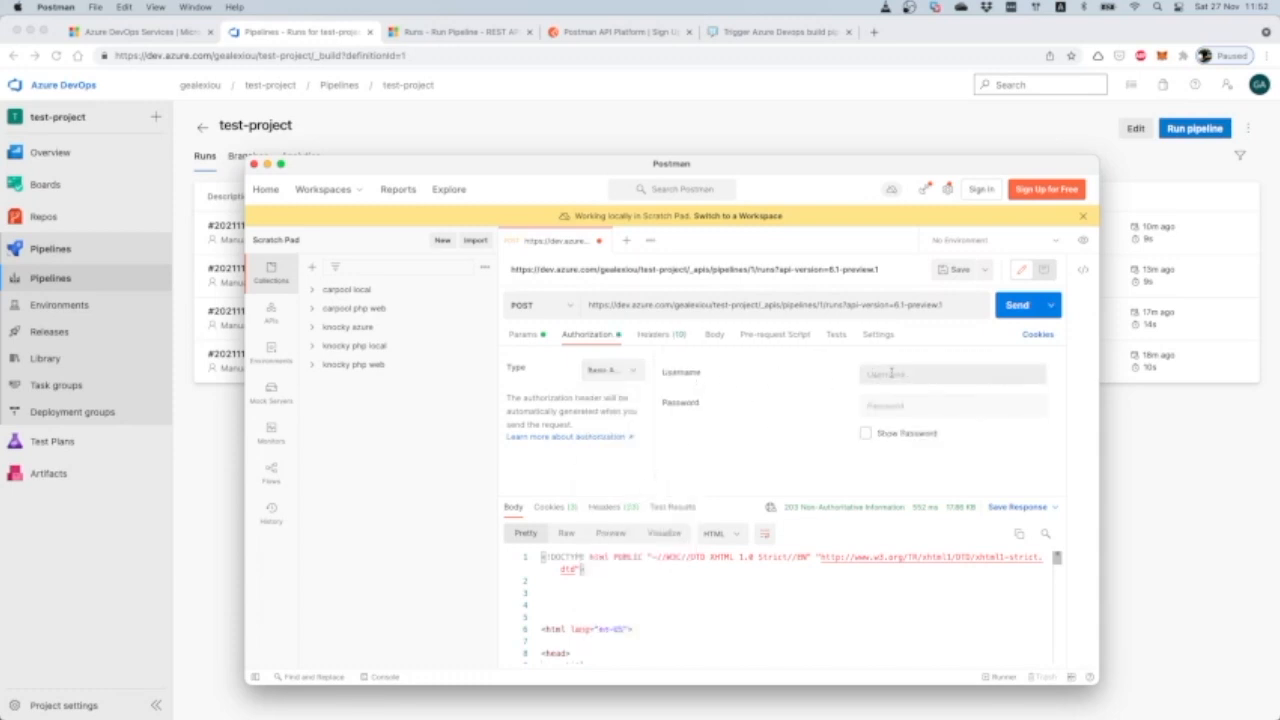
pyautogui.click(891, 373)
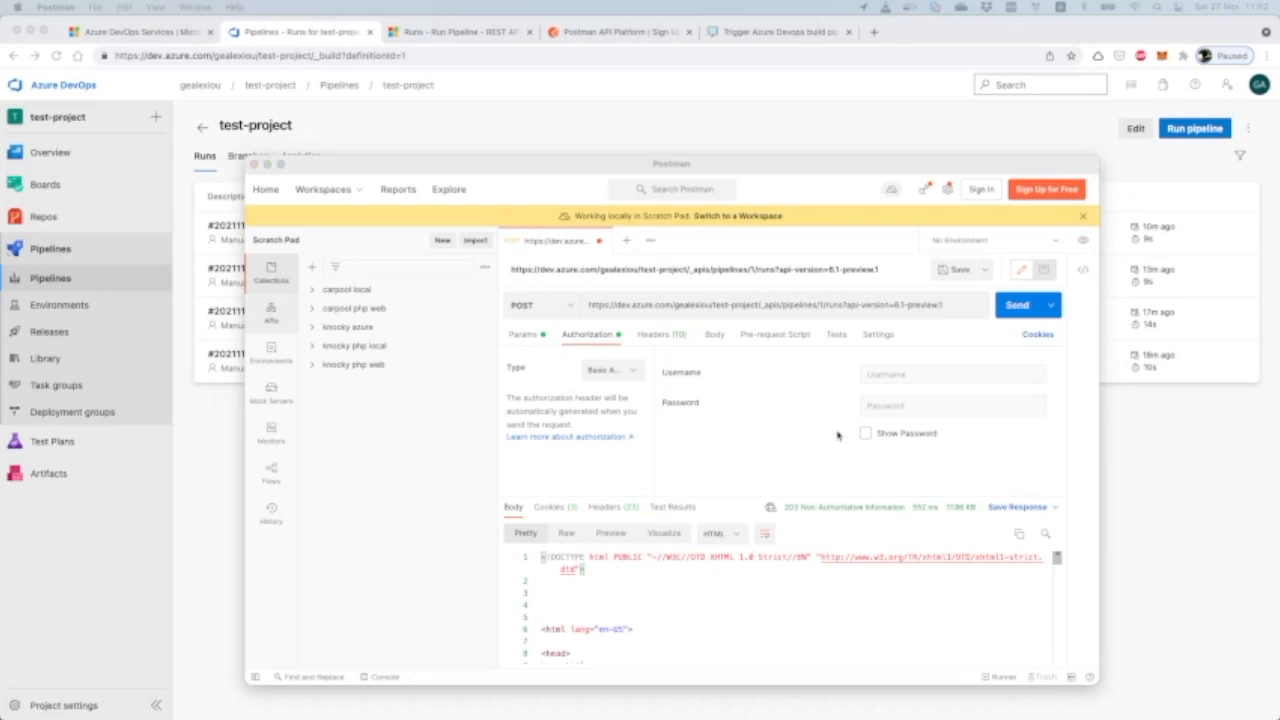
pyautogui.click(910, 406)
pyautogui.press('super+v')
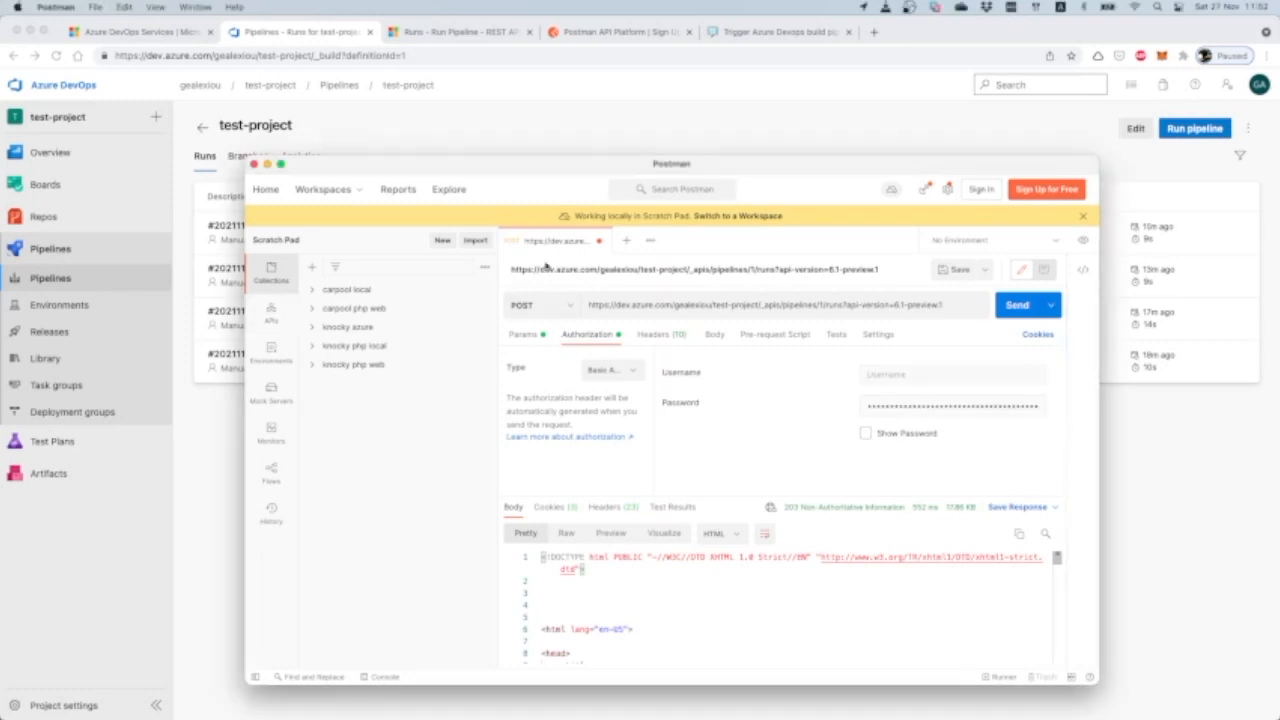
# Step: Send the authenticated request with its api-version parameter and highlight the message text in the JSON response
pyautogui.click(527, 335)
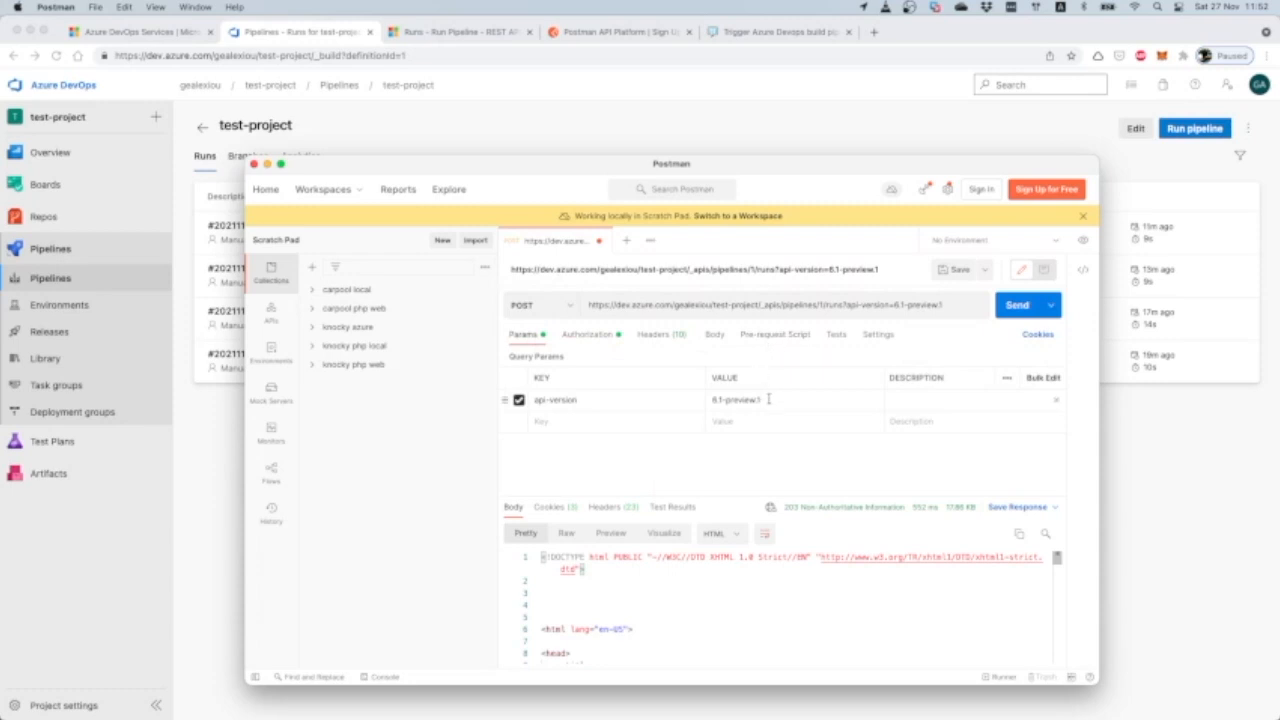
pyautogui.click(1012, 306)
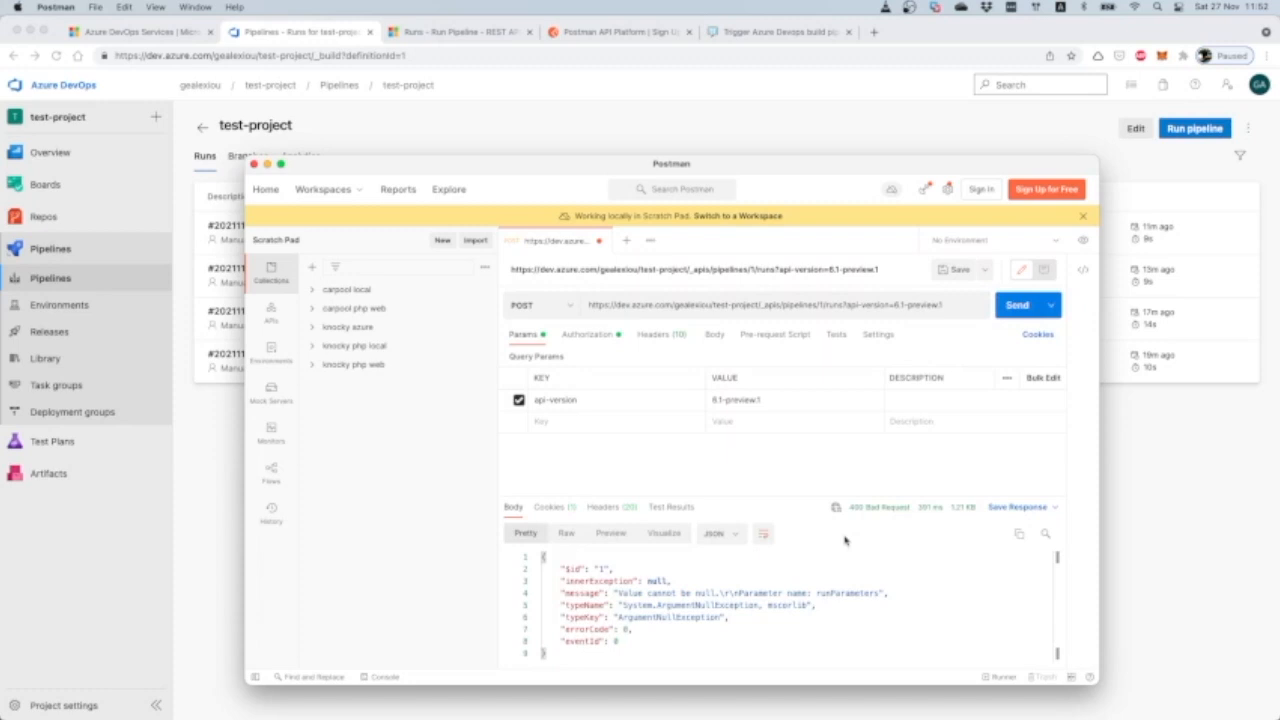
pyautogui.moveTo(862, 513)
pyautogui.moveTo(621, 594); pyautogui.dragTo(873, 594)
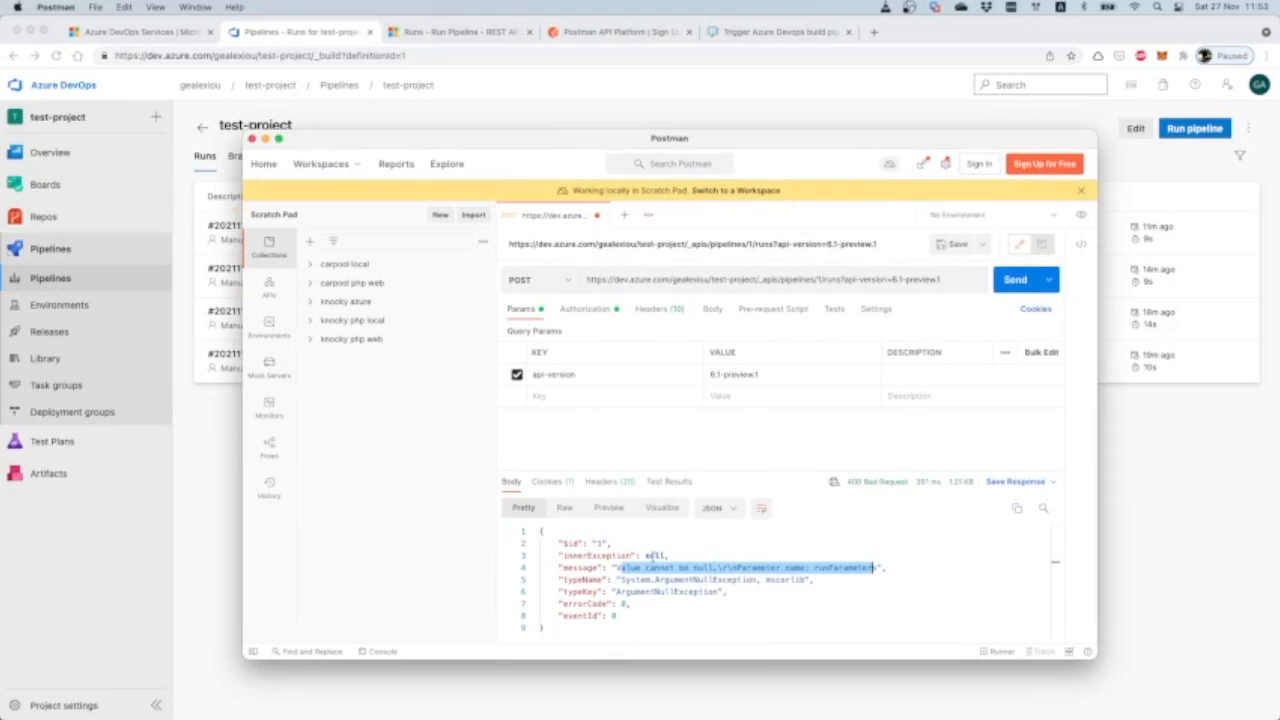
# Step: Set the request body type to raw
pyautogui.click(713, 310)
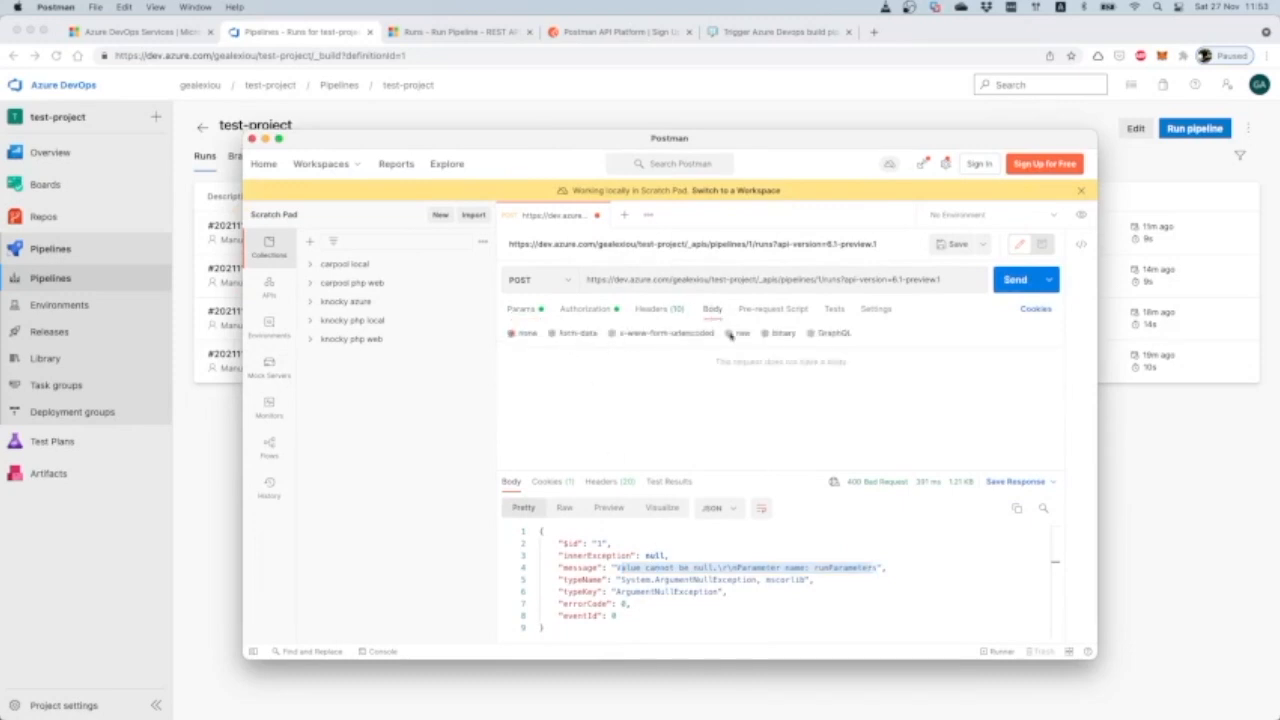
pyautogui.click(736, 334)
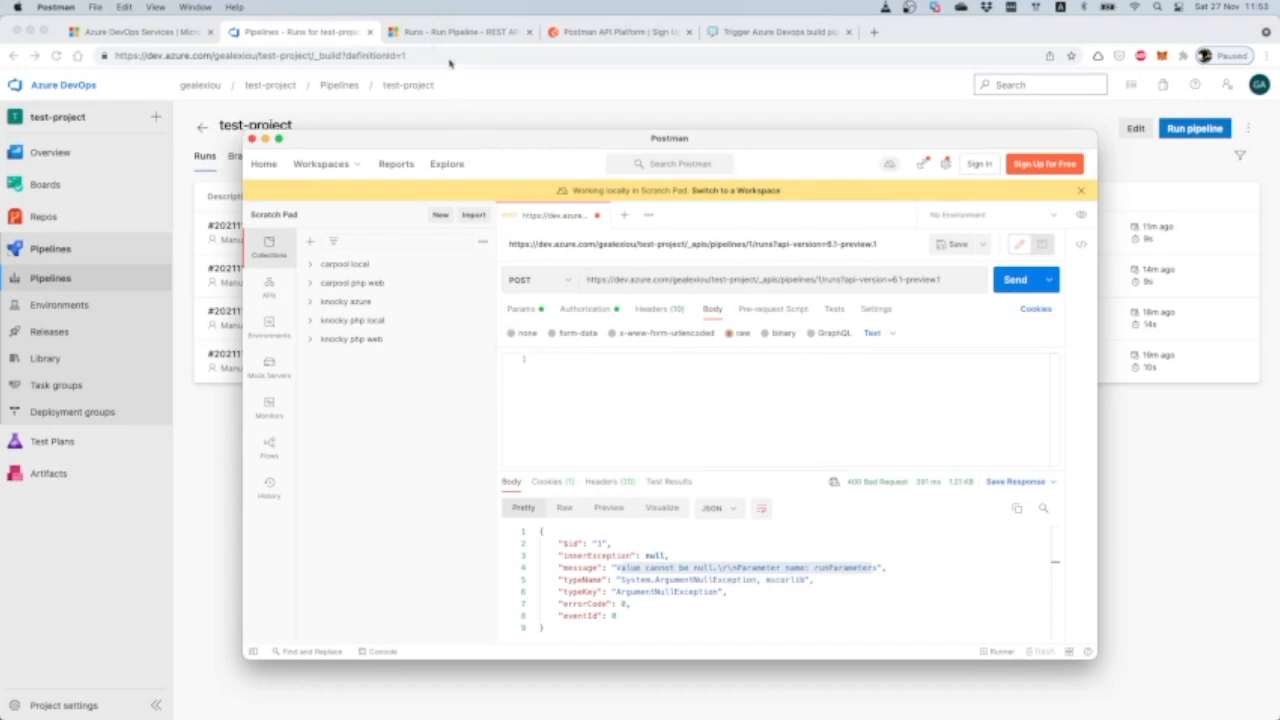
# Step: Switch to Azure DevOps and open the test-project pipeline's YAML to examine its inputName parameter definition
pyautogui.click(326, 38)
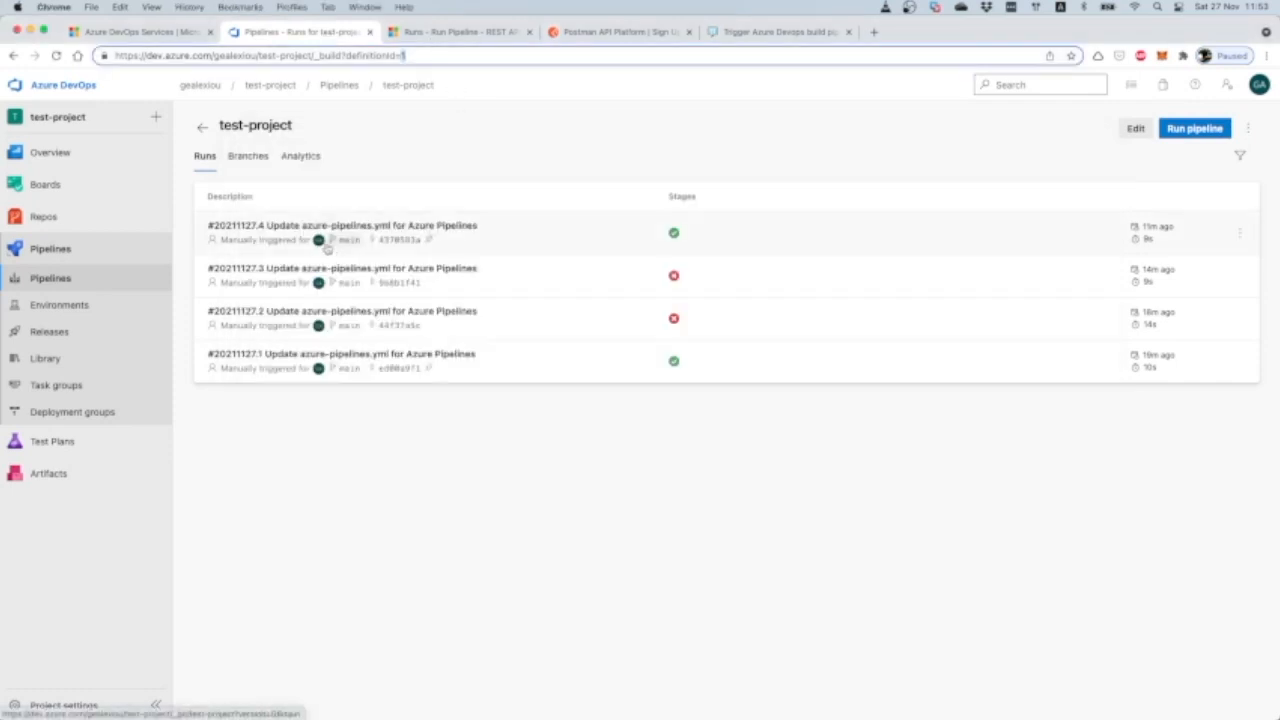
pyautogui.click(1240, 233)
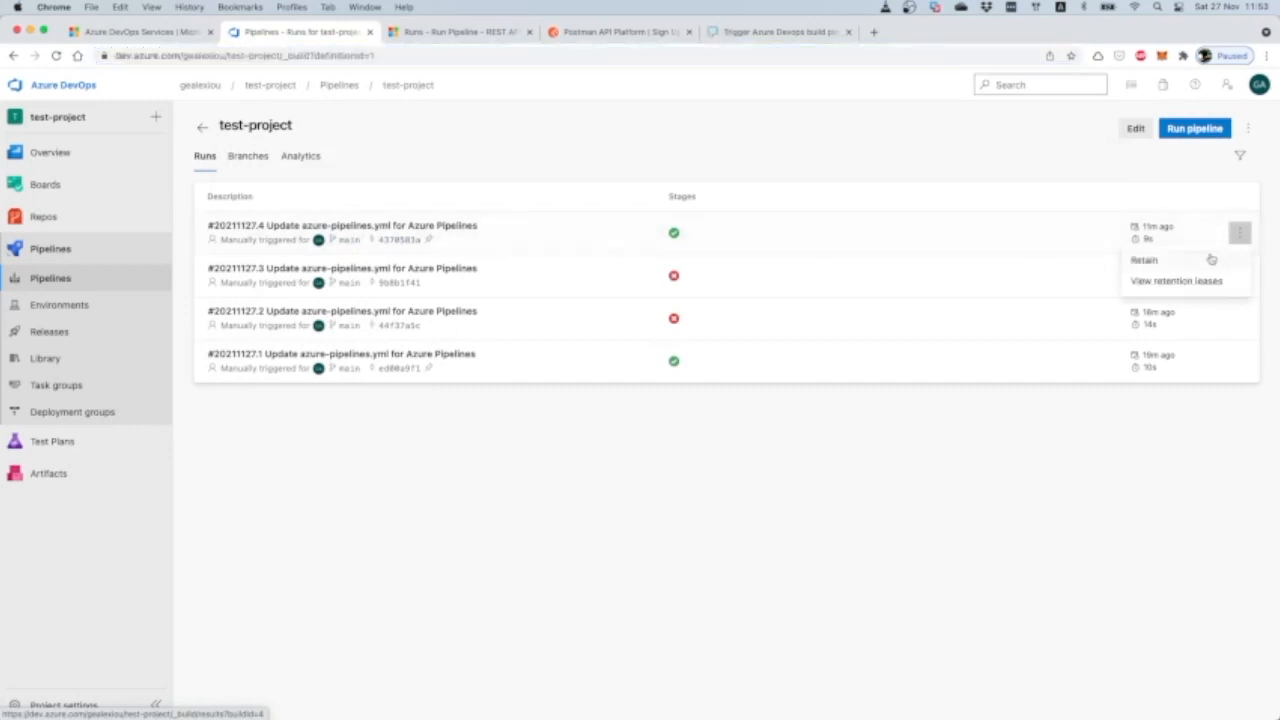
pyautogui.click(1140, 133)
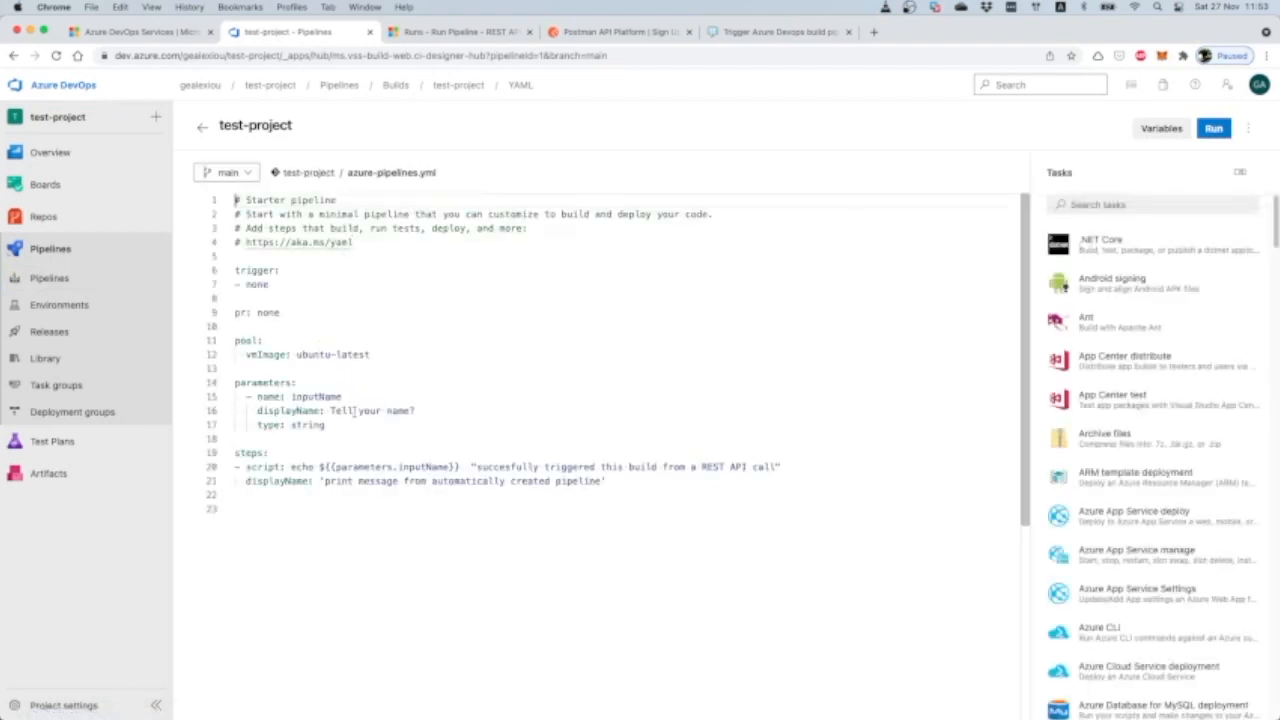
pyautogui.moveTo(257, 410); pyautogui.dragTo(357, 425)
pyautogui.click(357, 425)
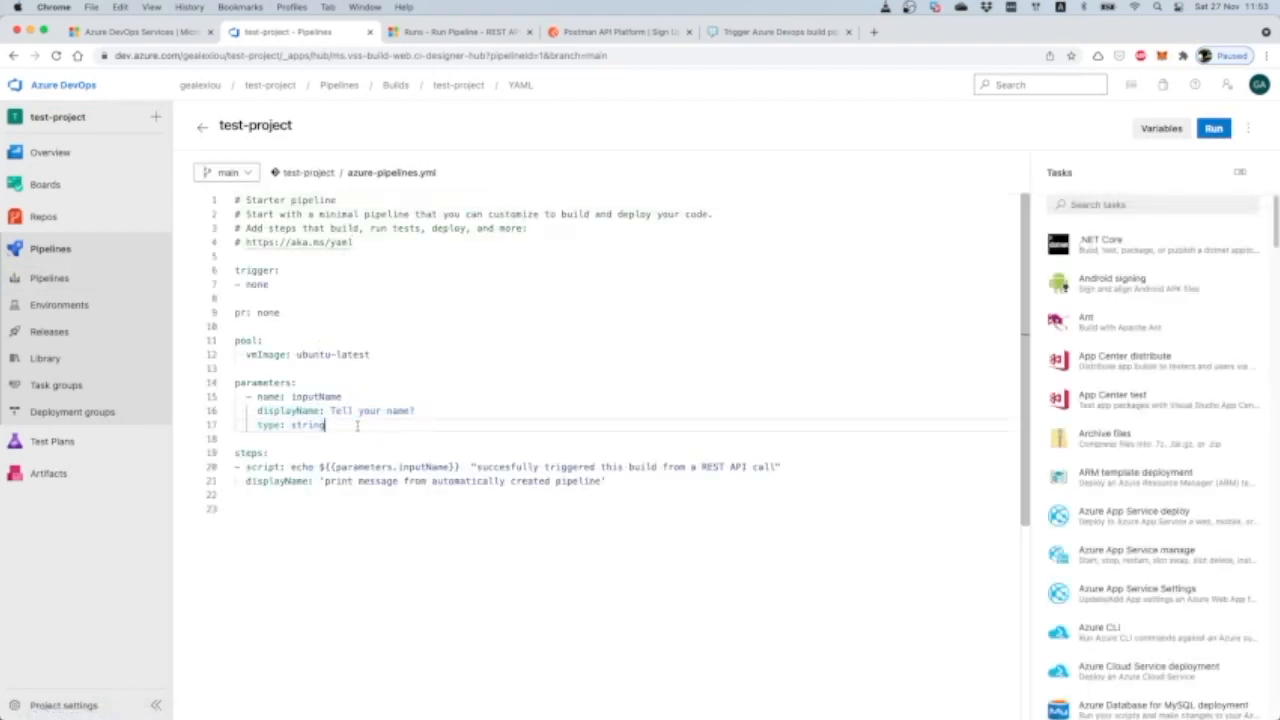
# Step: Look up the Request Body section of the Run Pipeline API reference and select the templateParameters property name
pyautogui.click(427, 31)
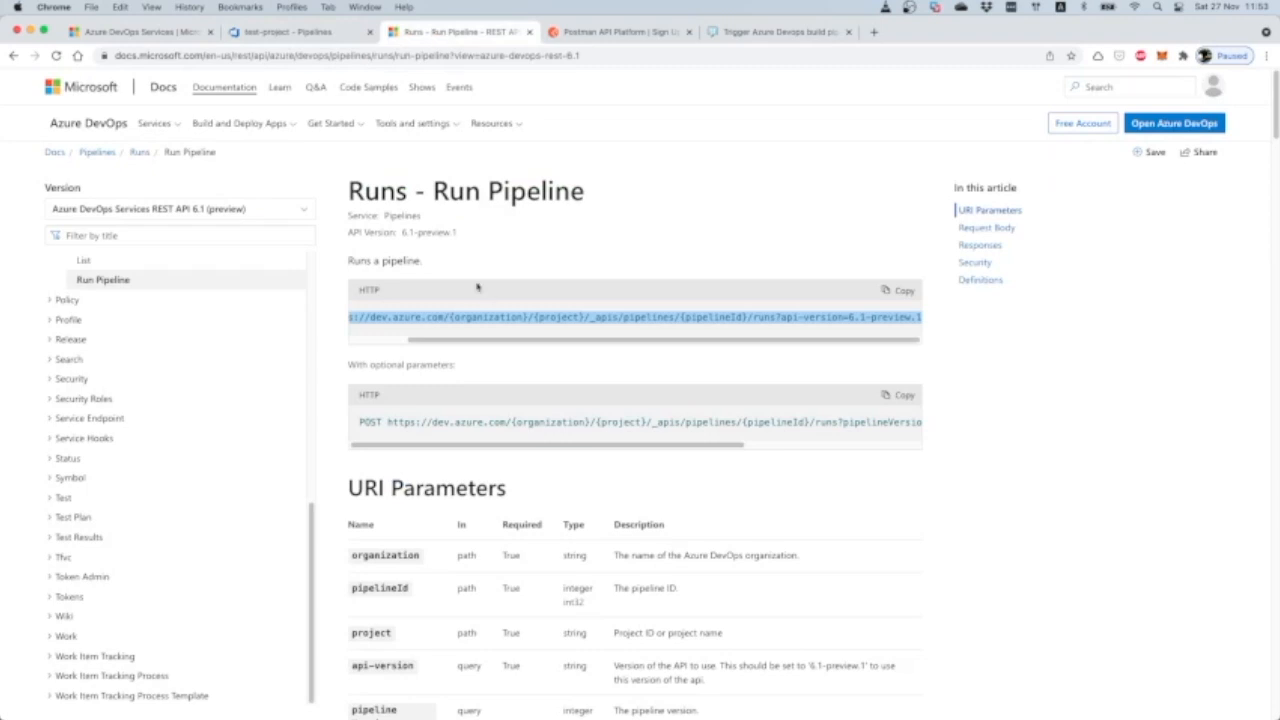
pyautogui.scroll(-5, 477, 288)
pyautogui.scroll(-3, 473, 300)
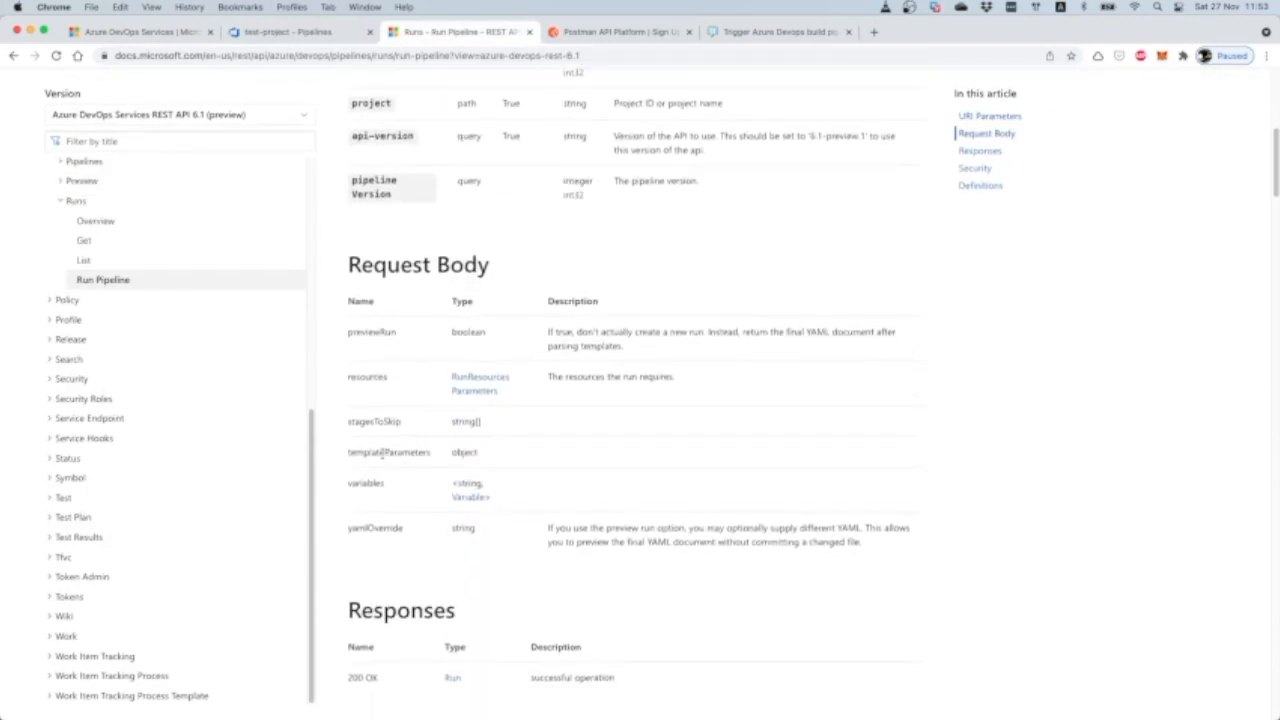
pyautogui.doubleClick(383, 452)
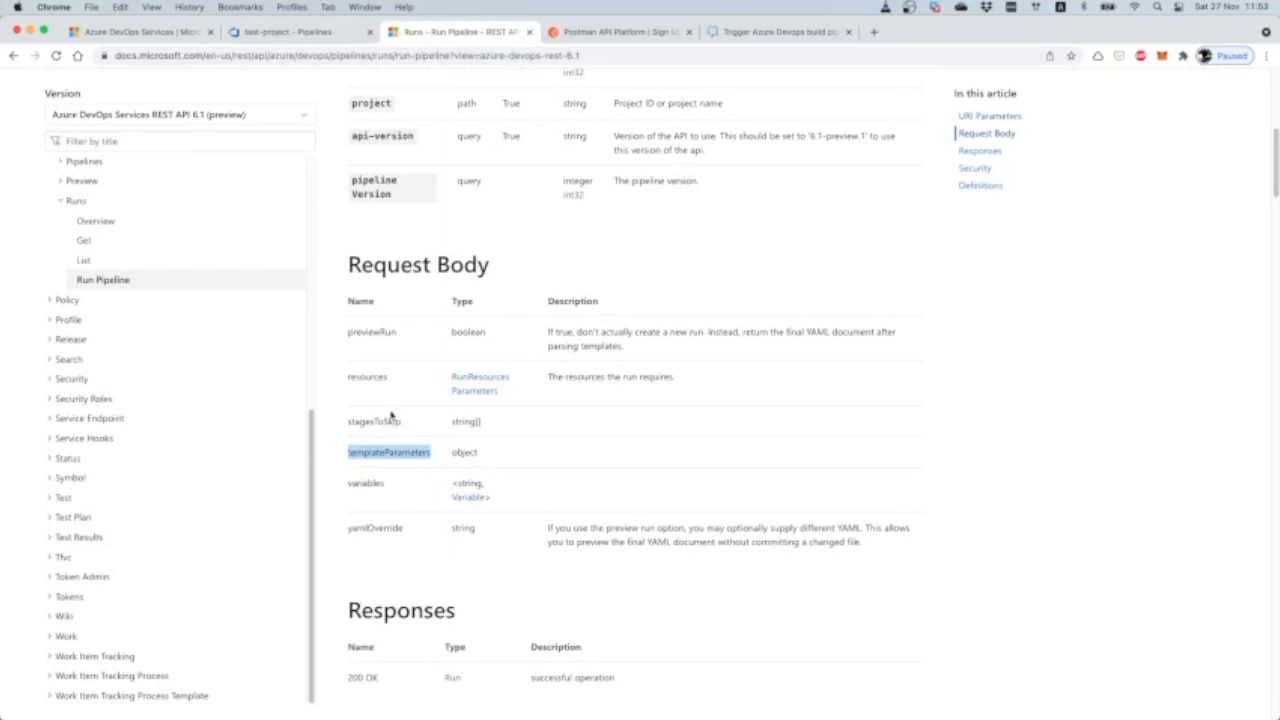
pyautogui.doubleClick(387, 452)
pyautogui.click(354, 452)
pyautogui.moveTo(356, 452); pyautogui.dragTo(437, 454)
# Step: Switch to Postman and write a JSON body whose templateParameters object sets inputName to a person's first name
pyautogui.press('super+Tab')
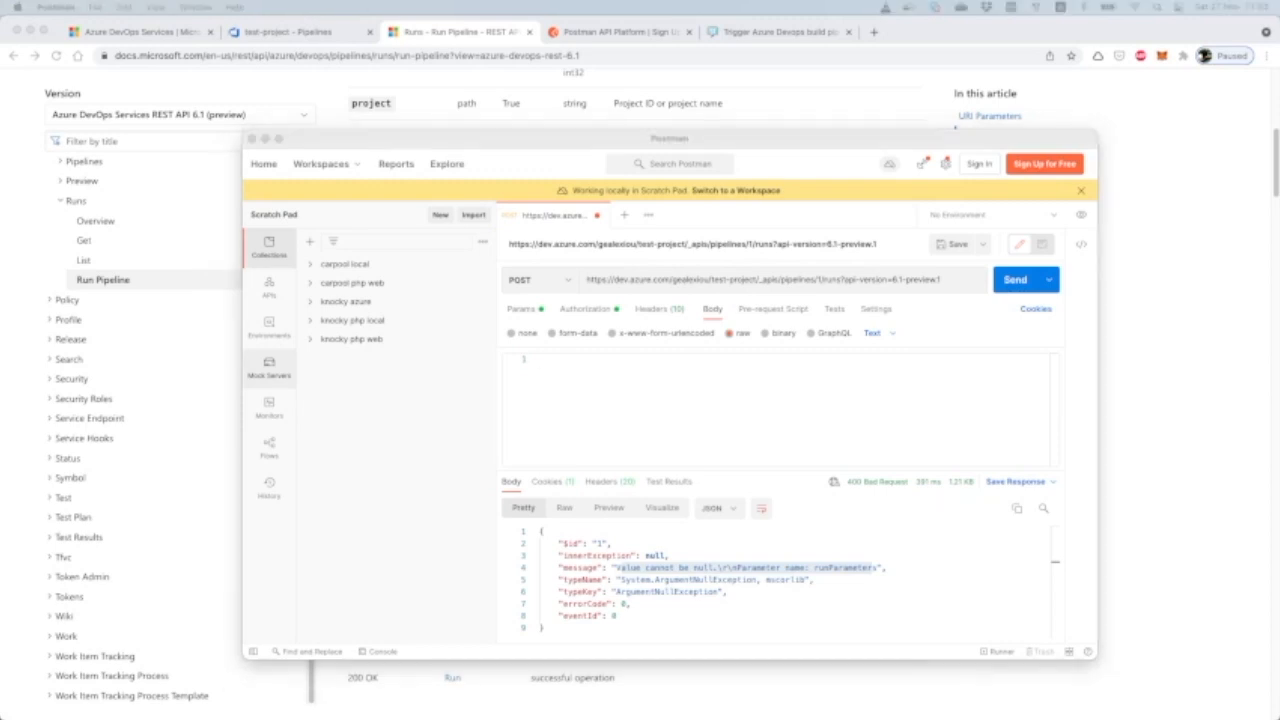
pyautogui.click(705, 380)
pyautogui.write('{')
pyautogui.press('Return')
pyautogui.press('Return')
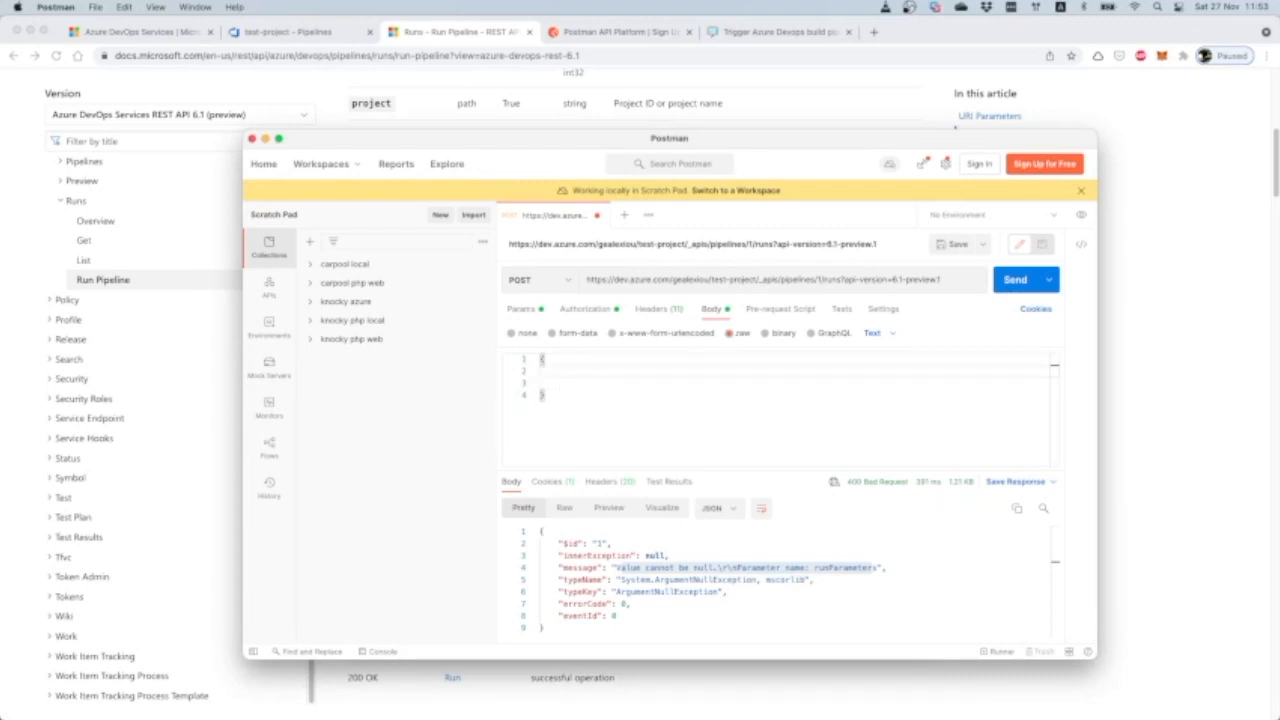
pyautogui.write('"templateParameters" : {"ind')
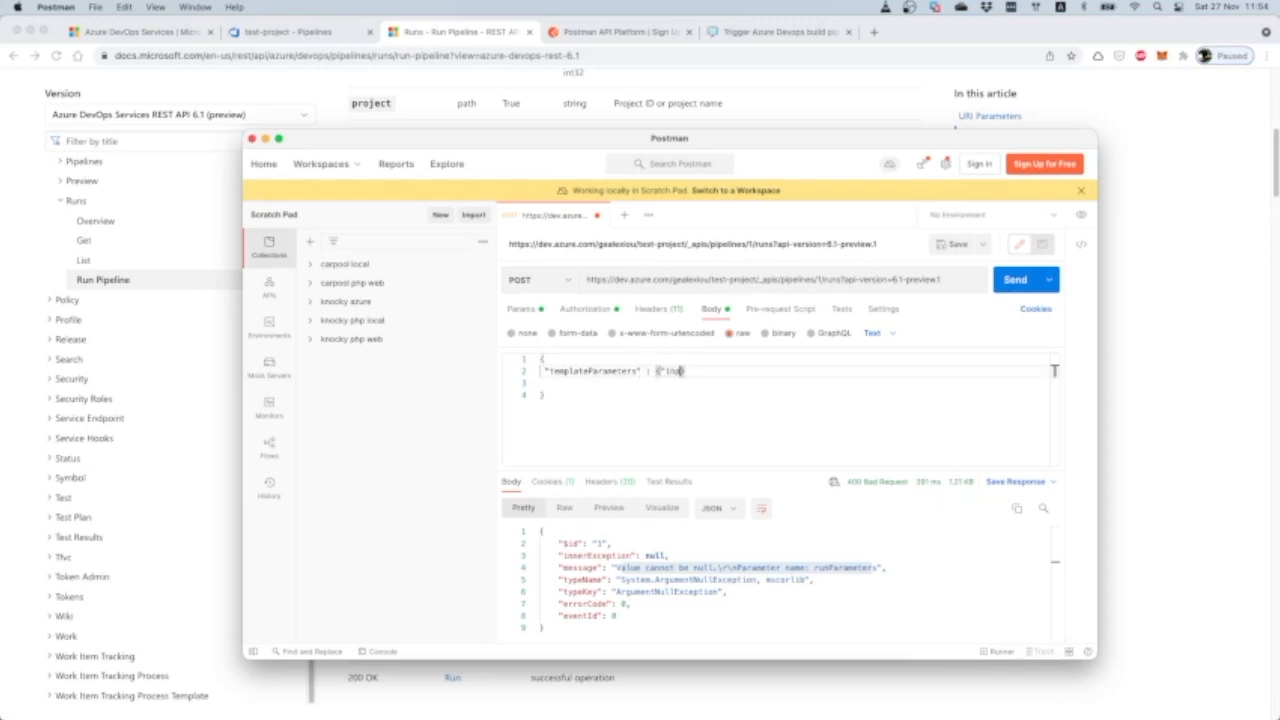
pyautogui.write('utName": "gerasimos"')
pyautogui.click(562, 385)
pyautogui.press('BackSpace')
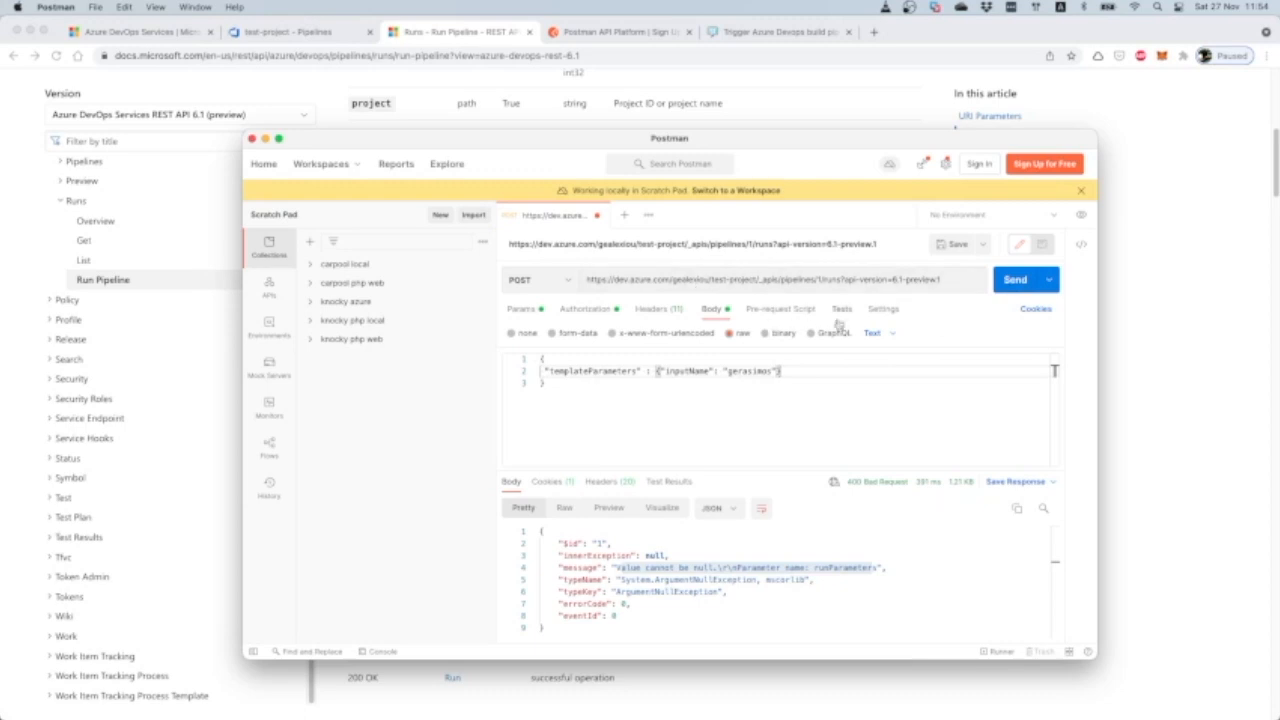
# Step: Send the POST request with the templateParameters body and return to the body editor
pyautogui.click(1010, 282)
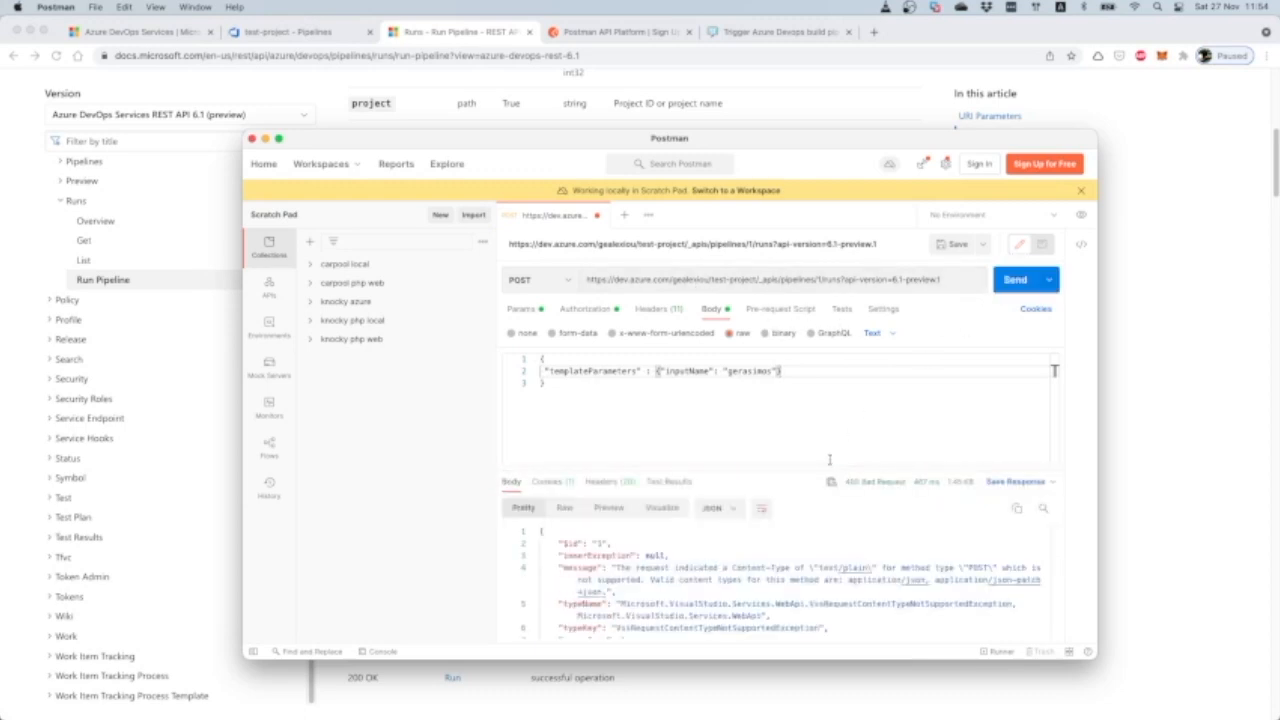
pyautogui.click(774, 420)
pyautogui.click(546, 383)
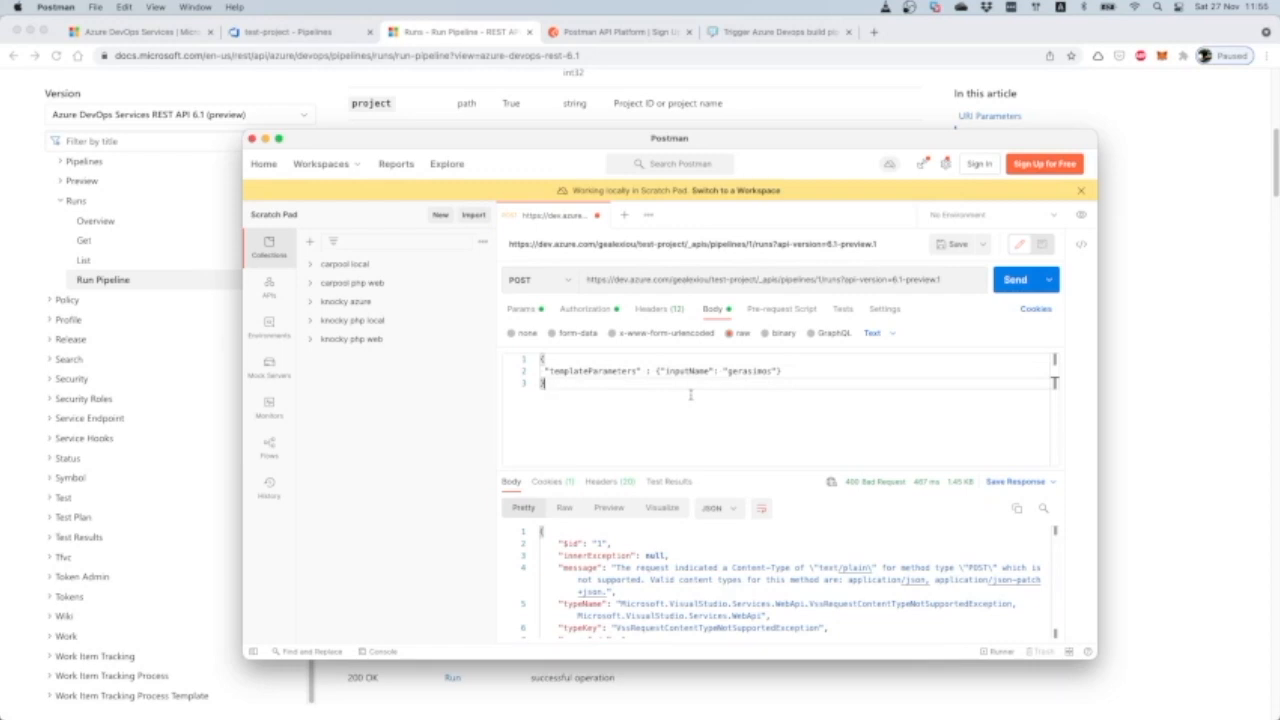
# Step: Add a Content-Type header with the value application/json to the POST request, send it, and check the response status
pyautogui.click(653, 310)
pyautogui.click(573, 376)
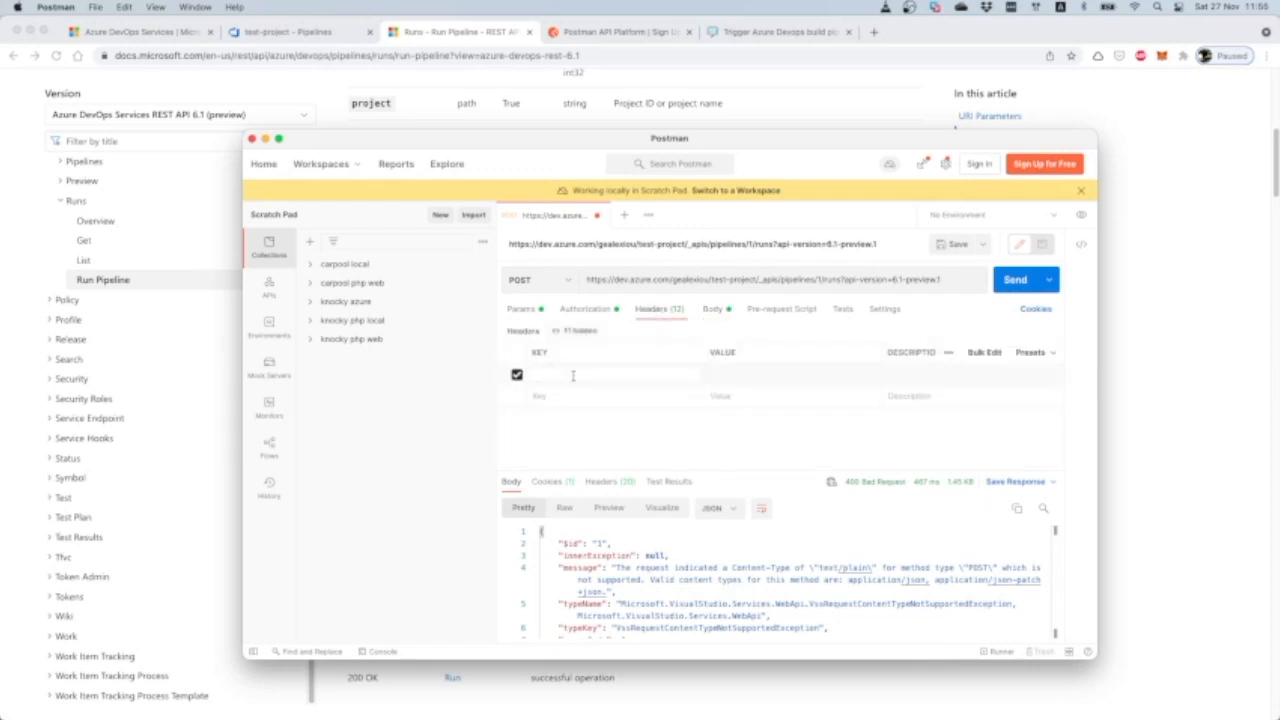
pyautogui.write('content')
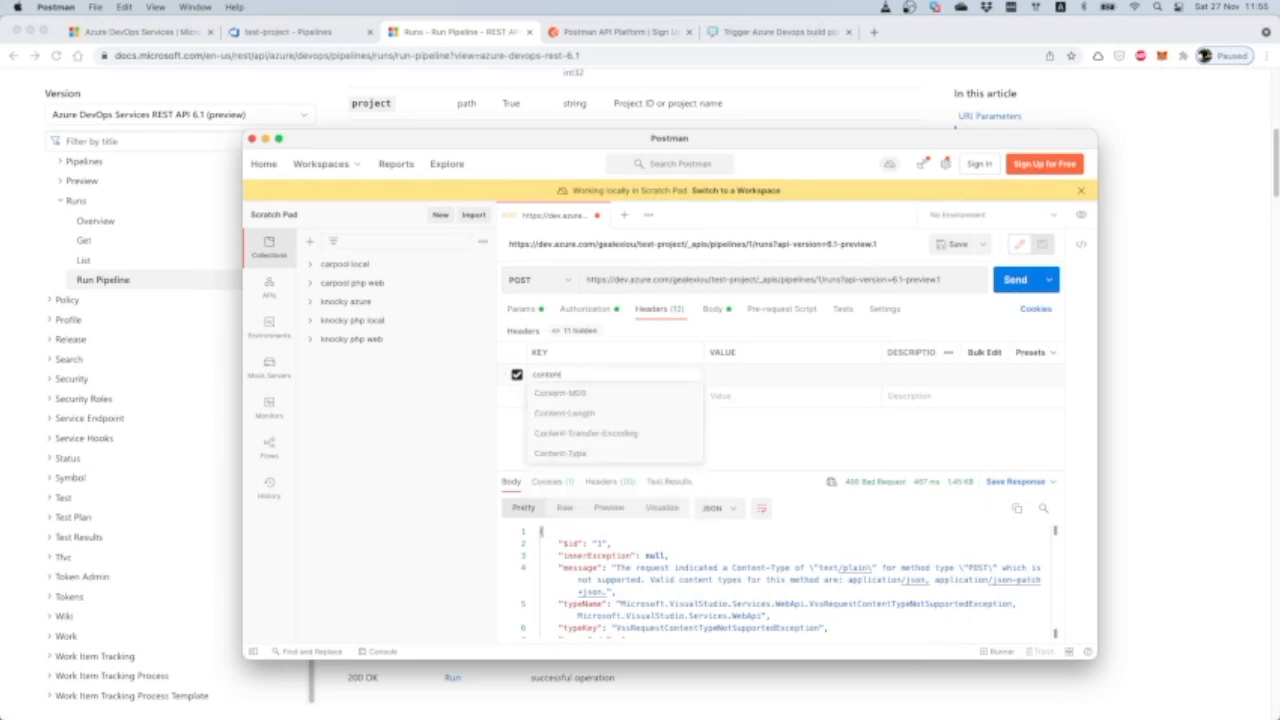
pyautogui.click(602, 454)
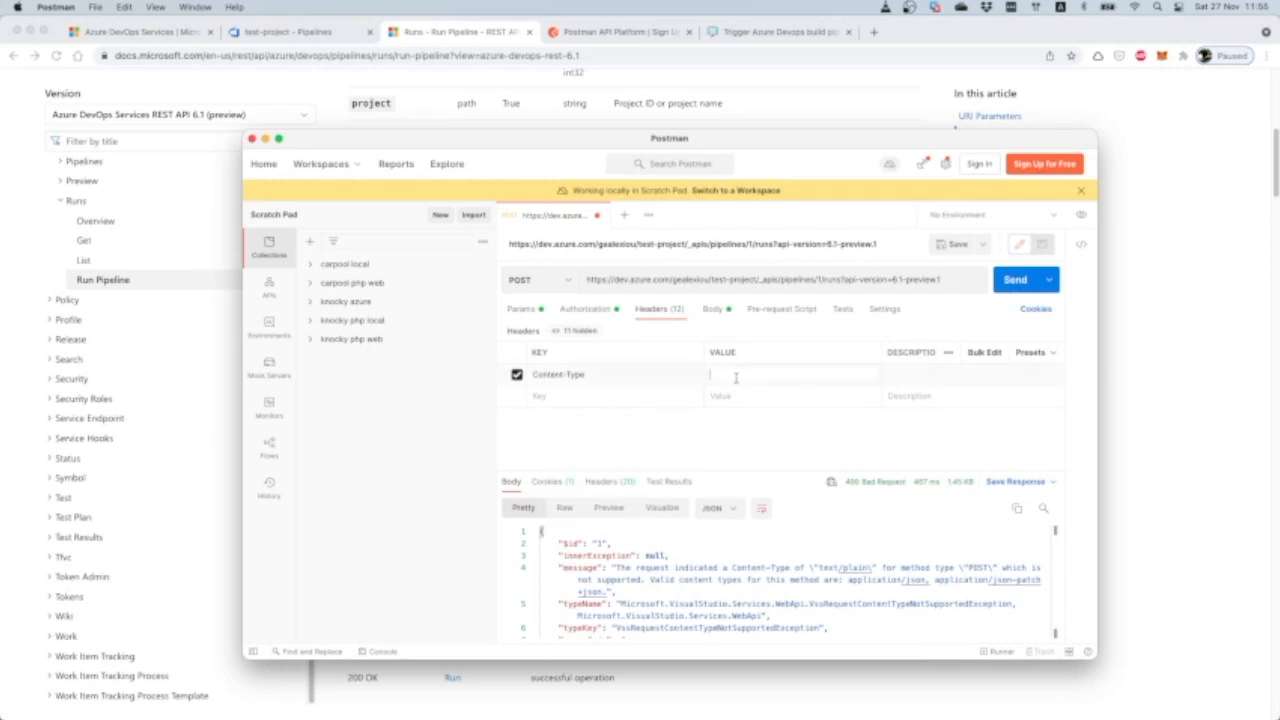
pyautogui.write('applicat')
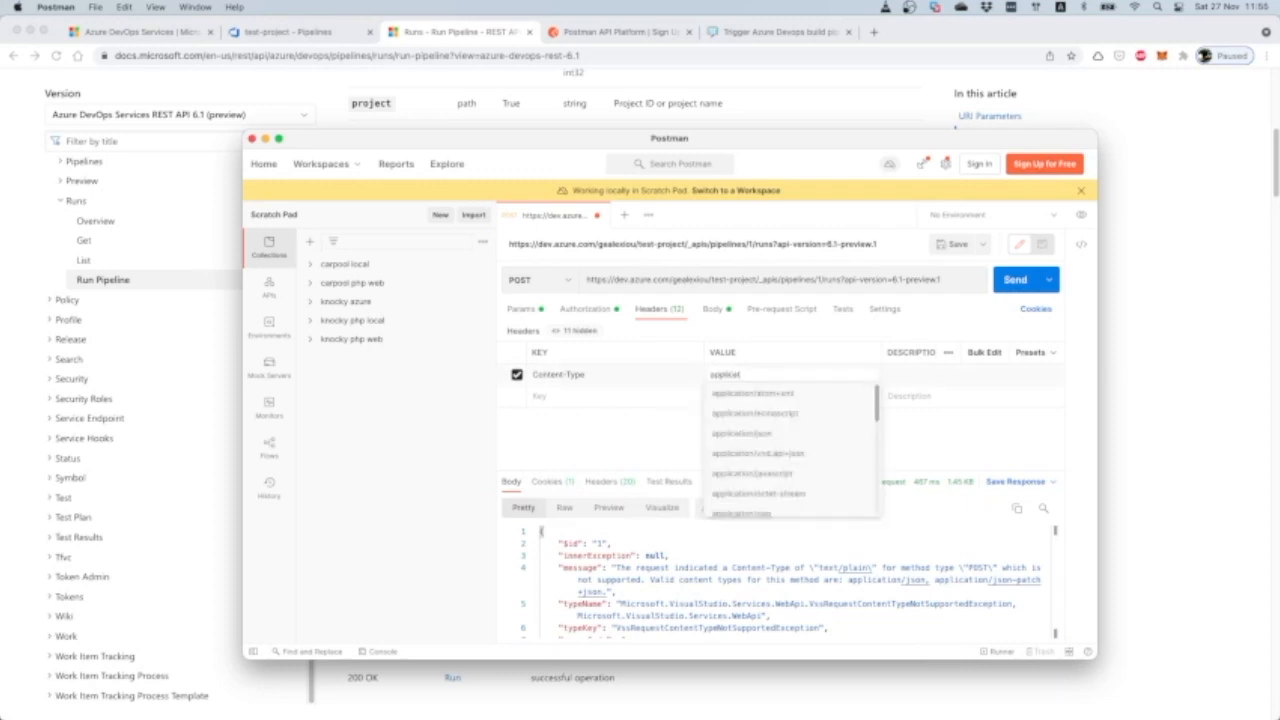
pyautogui.click(737, 433)
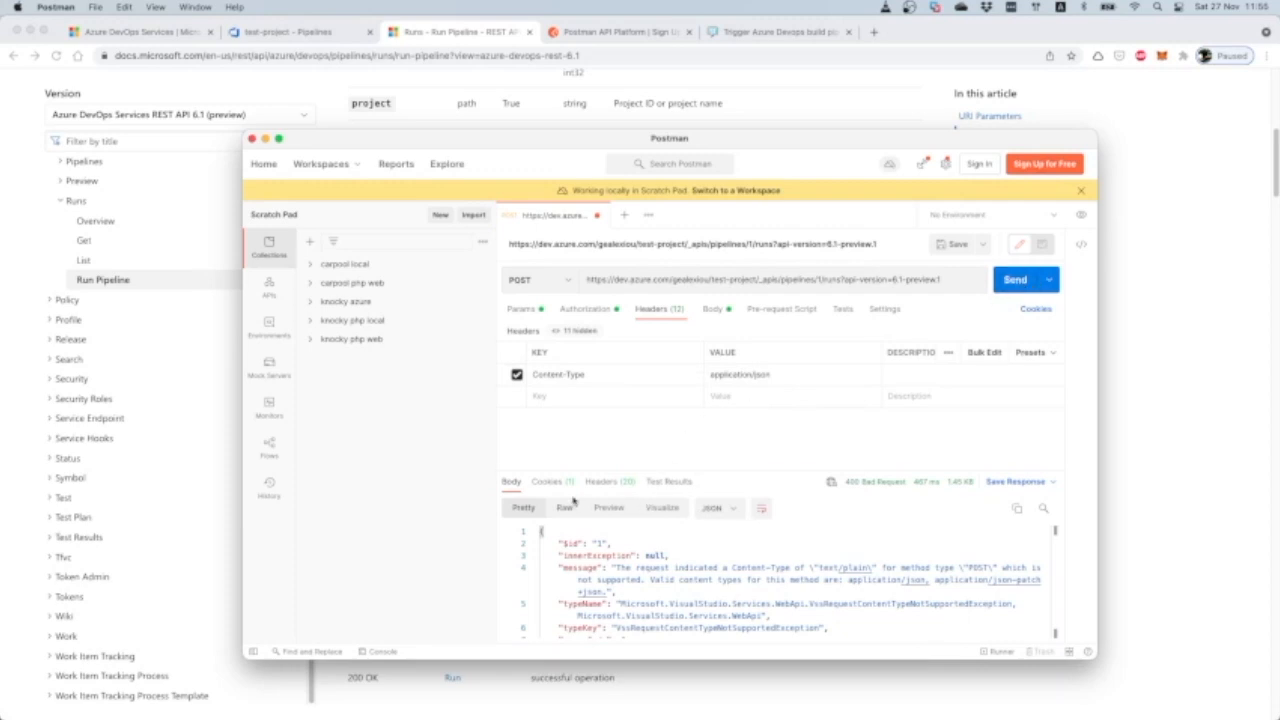
pyautogui.click(1012, 280)
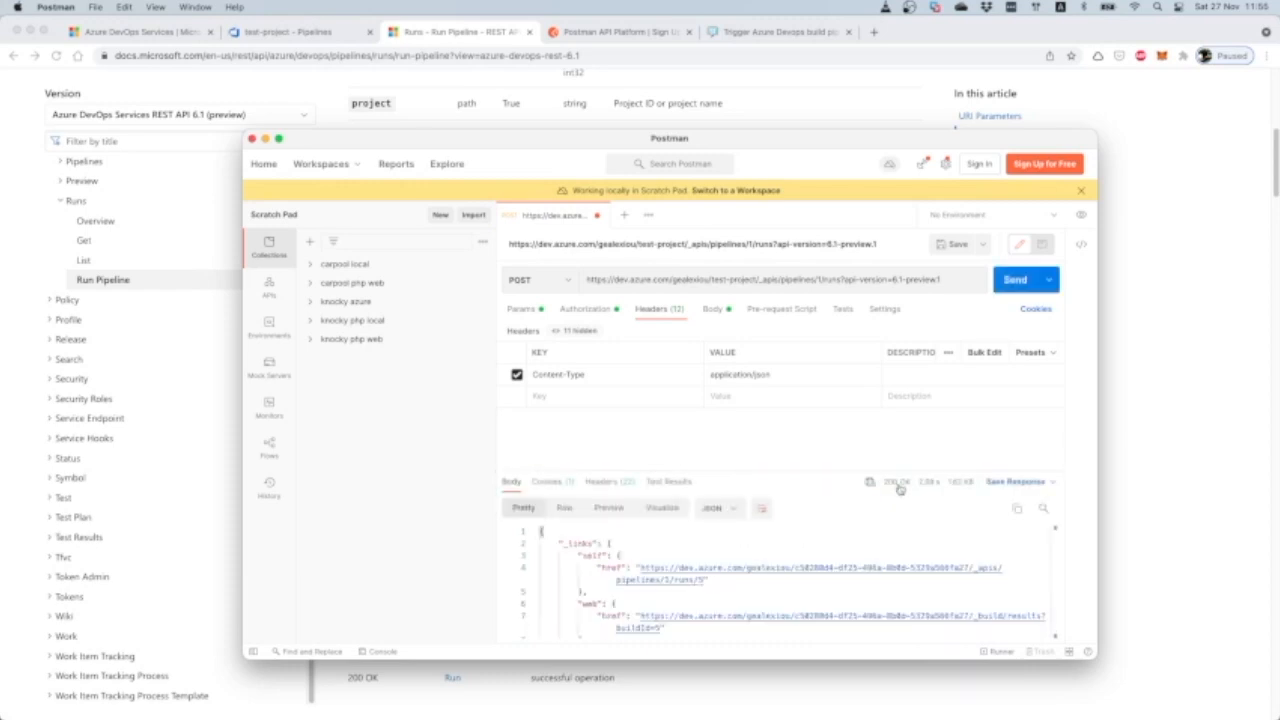
pyautogui.moveTo(897, 487)
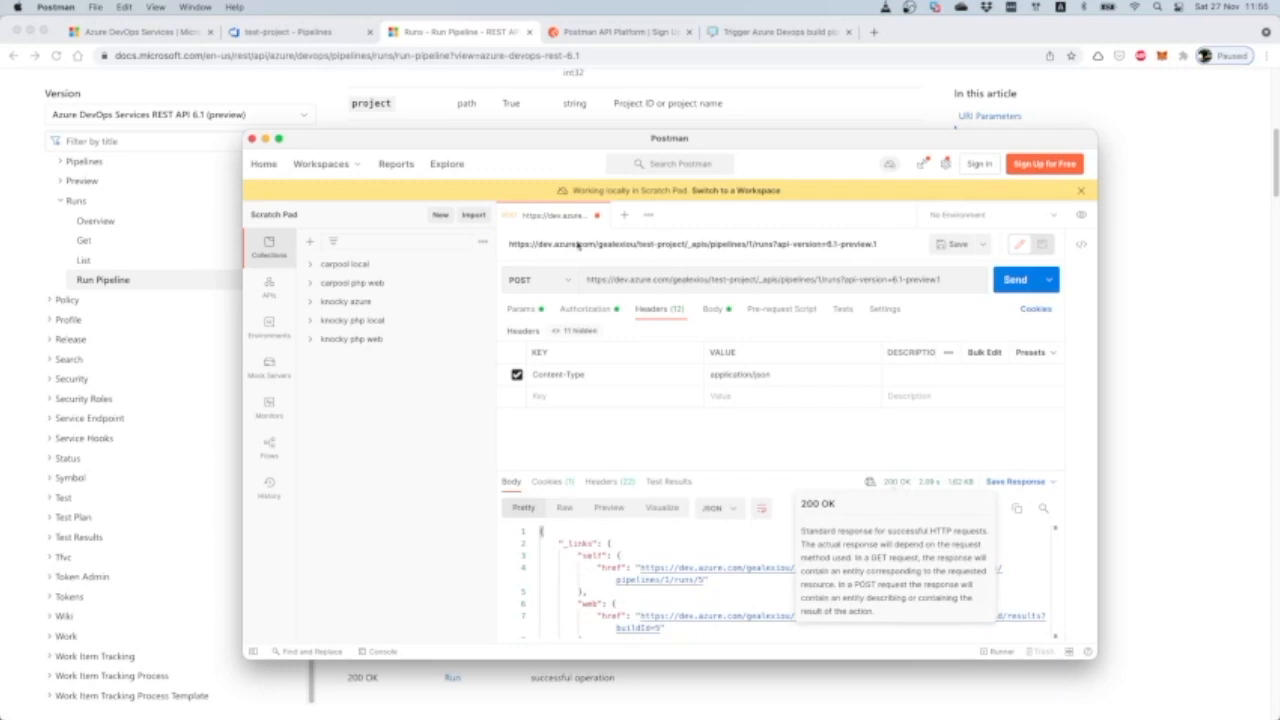
# Step: Switch to Azure DevOps and open the job log of the newest test-project pipeline run
pyautogui.click(290, 31)
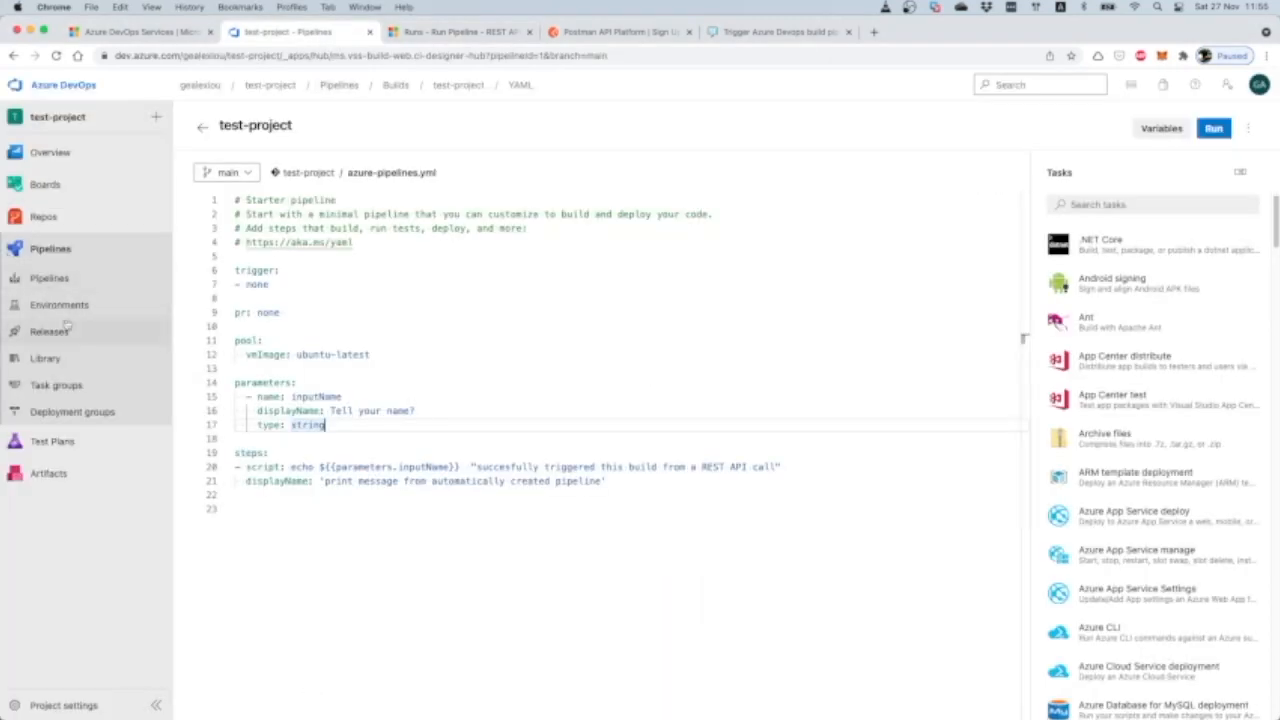
pyautogui.click(68, 278)
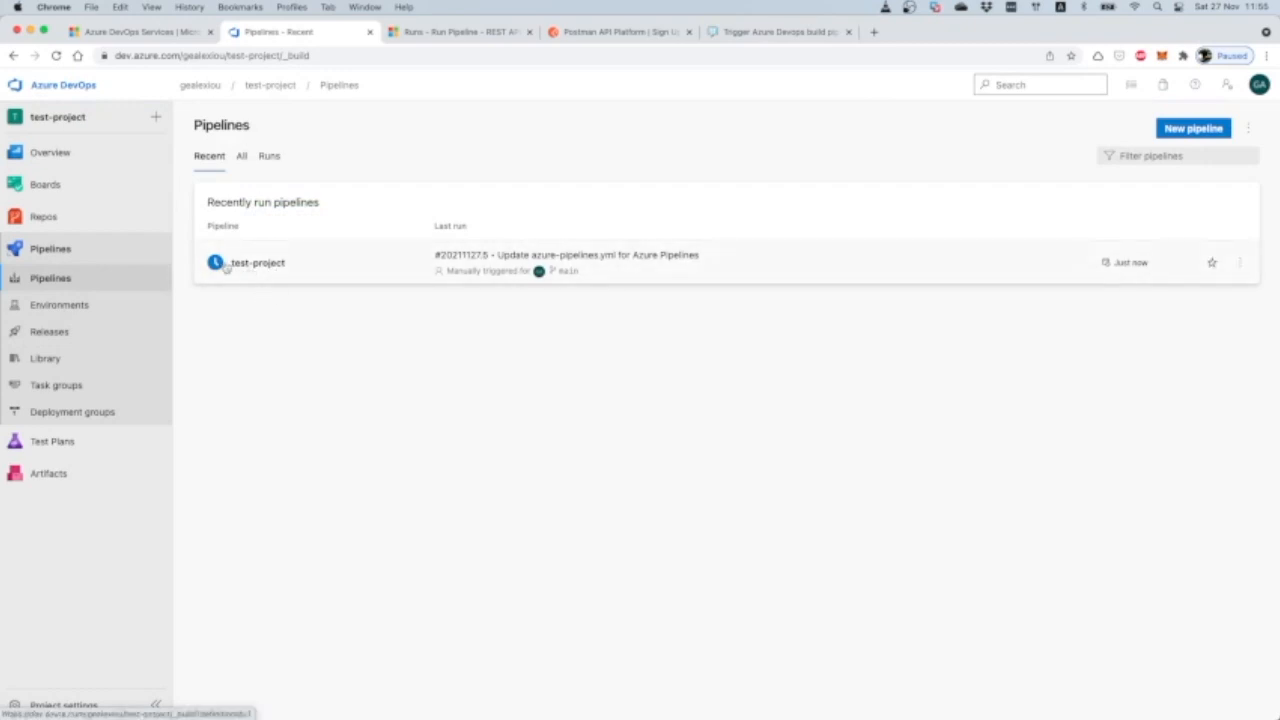
pyautogui.click(268, 265)
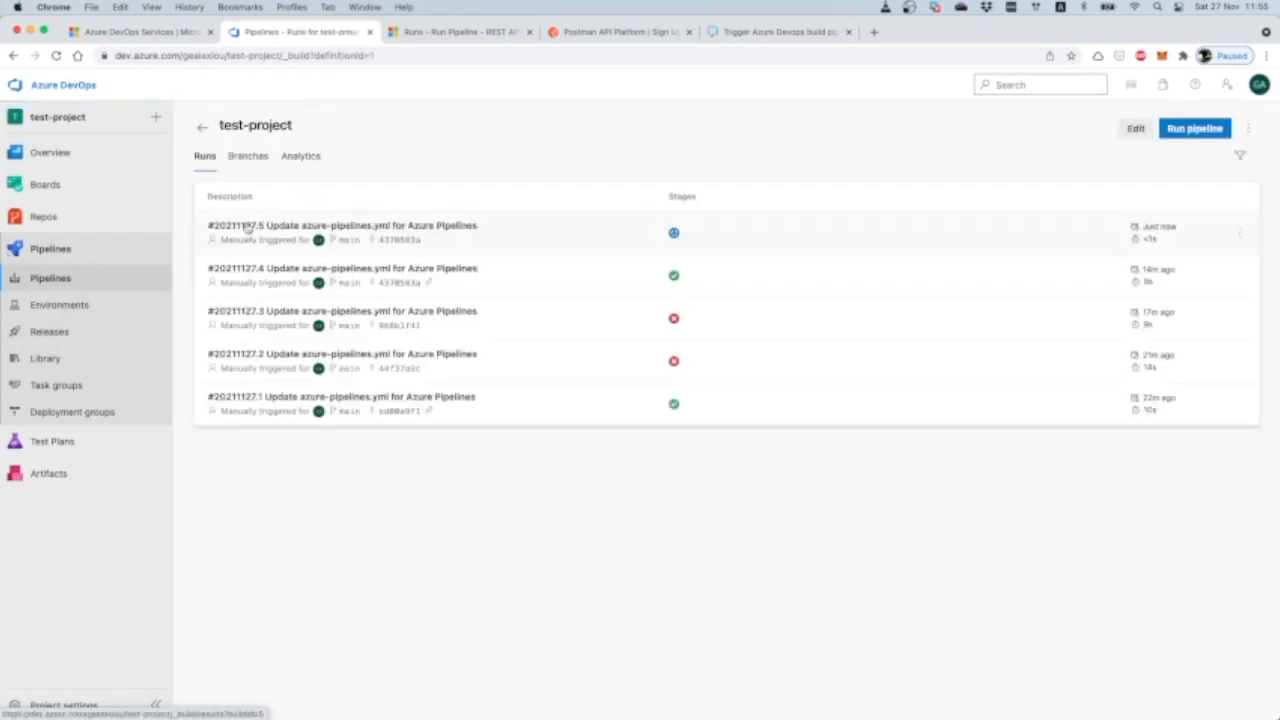
pyautogui.click(507, 236)
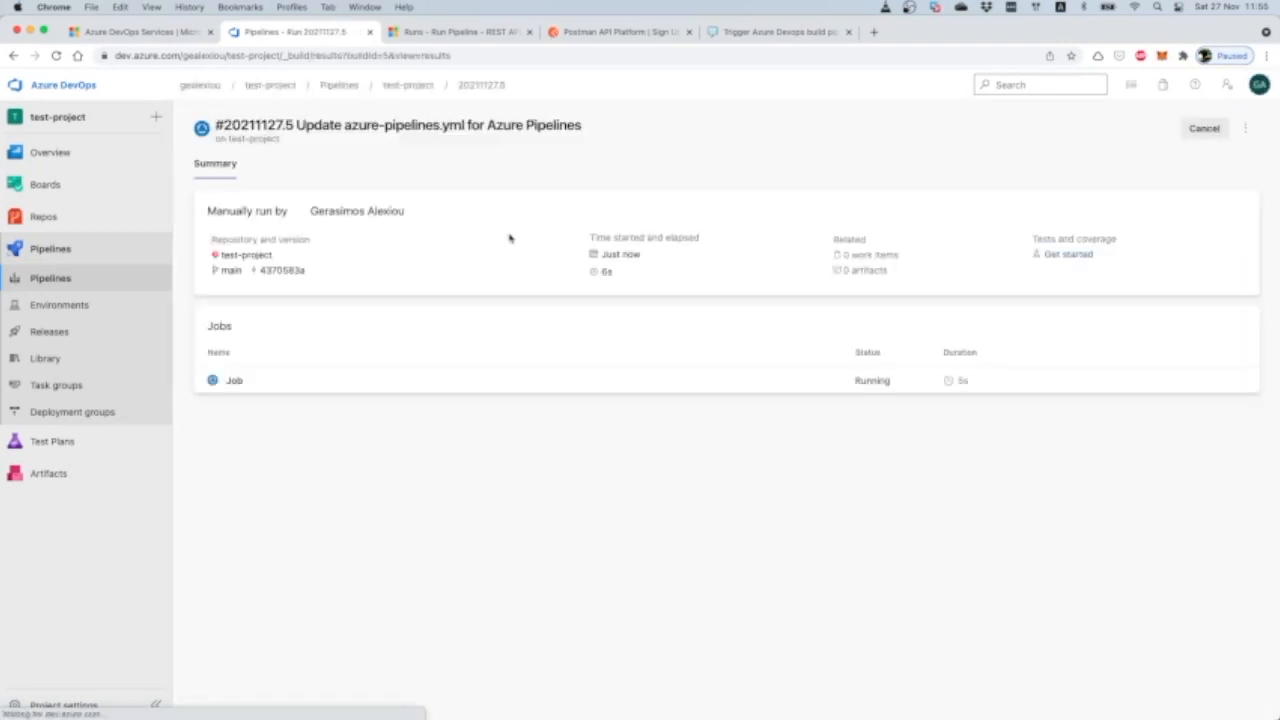
pyautogui.click(331, 390)
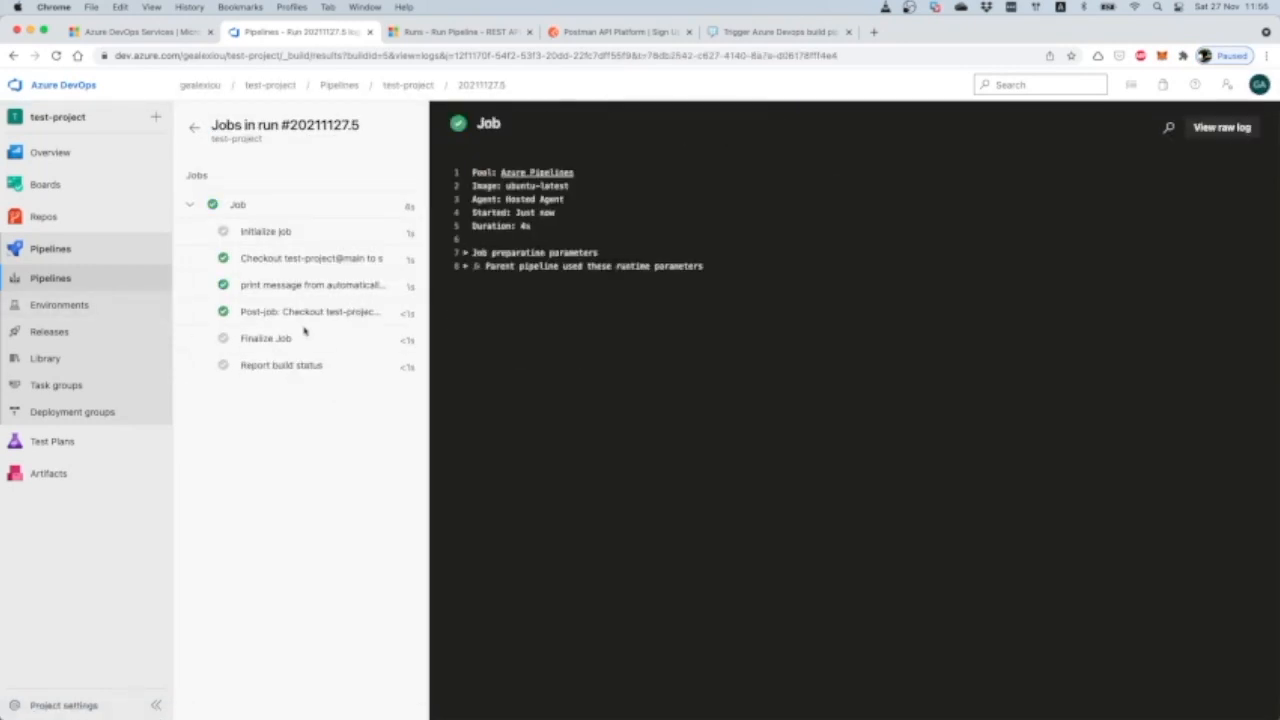
# Step: Check the releases of Release-from-a-rest-api and open the Release-1 summary, dismissing the introduction dialog
pyautogui.click(78, 283)
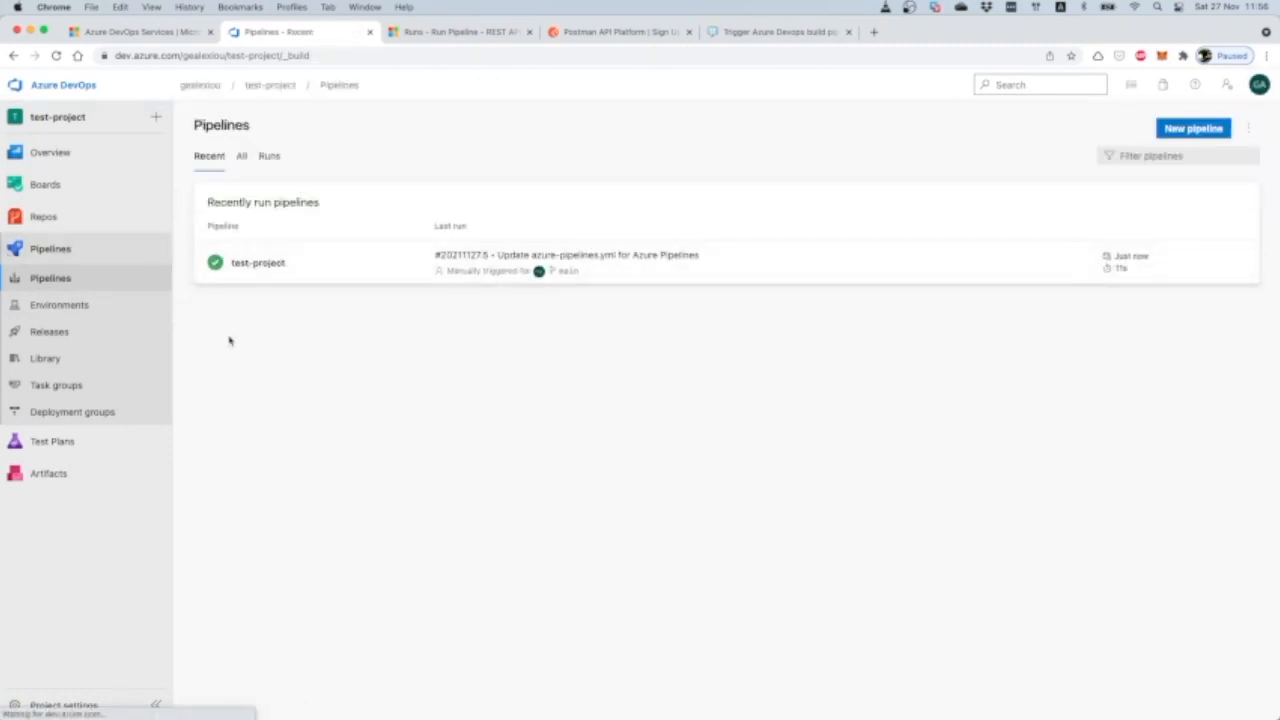
pyautogui.click(66, 333)
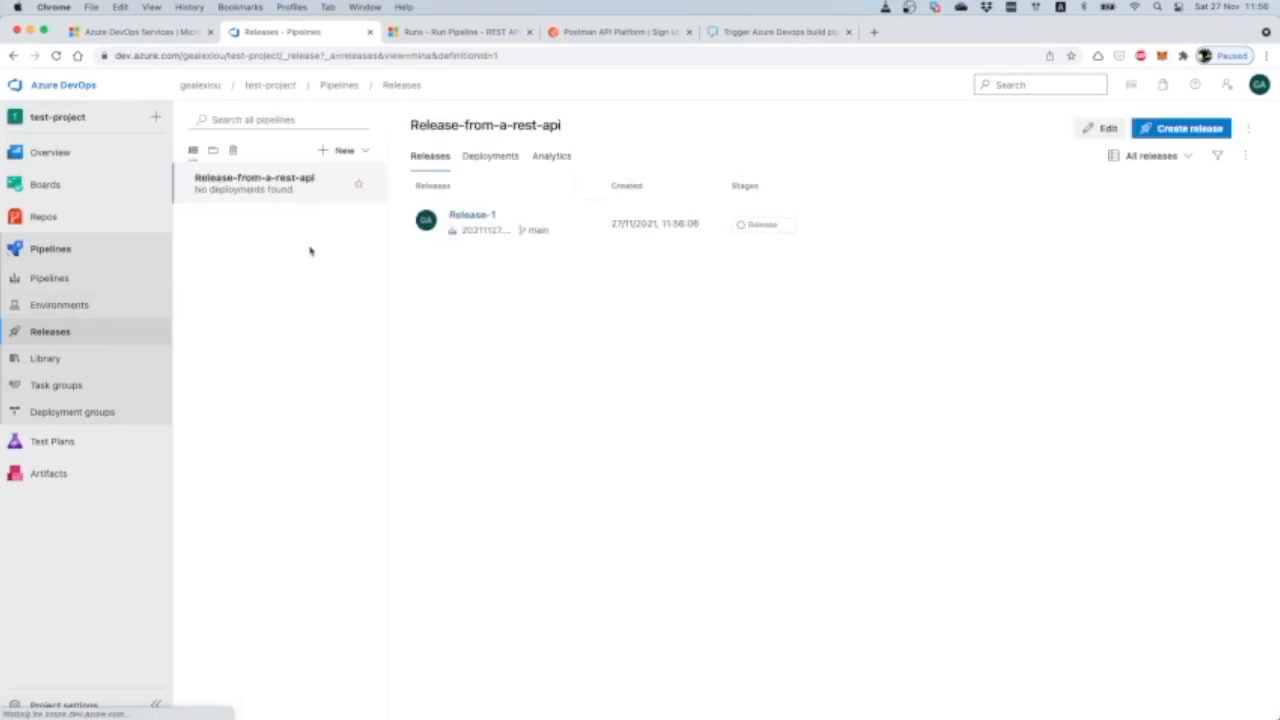
pyautogui.click(66, 334)
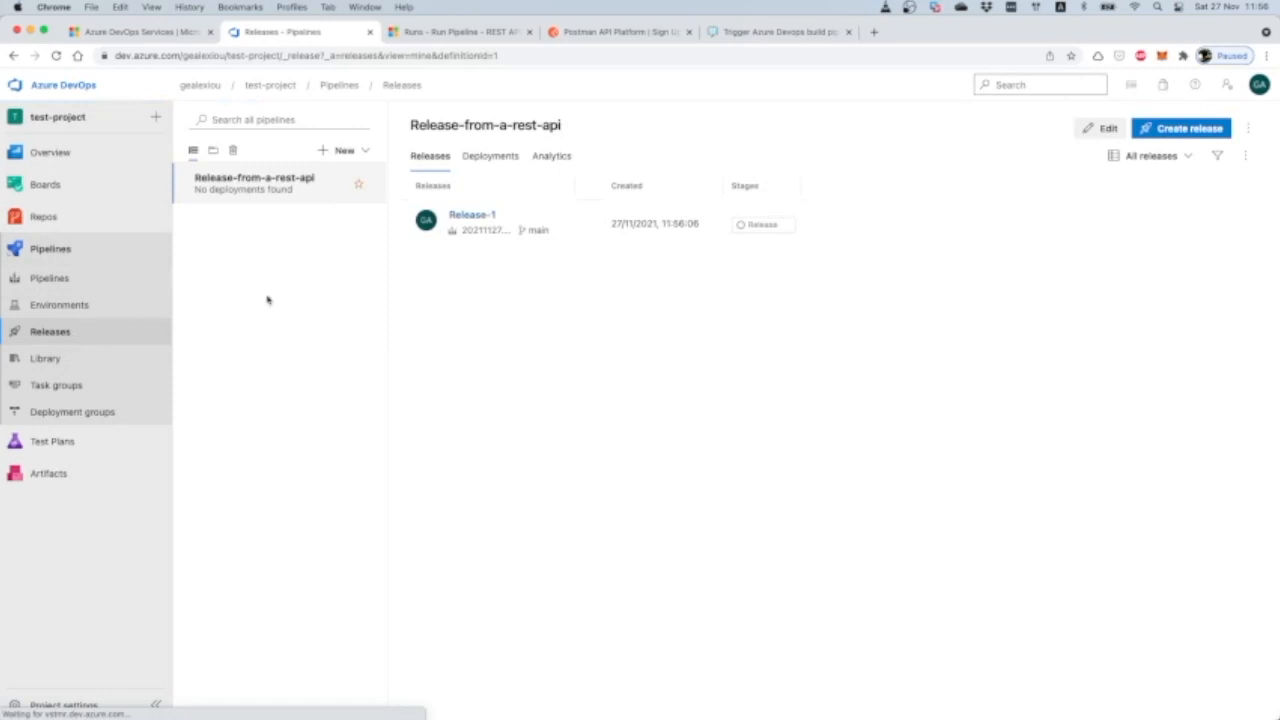
pyautogui.click(93, 342)
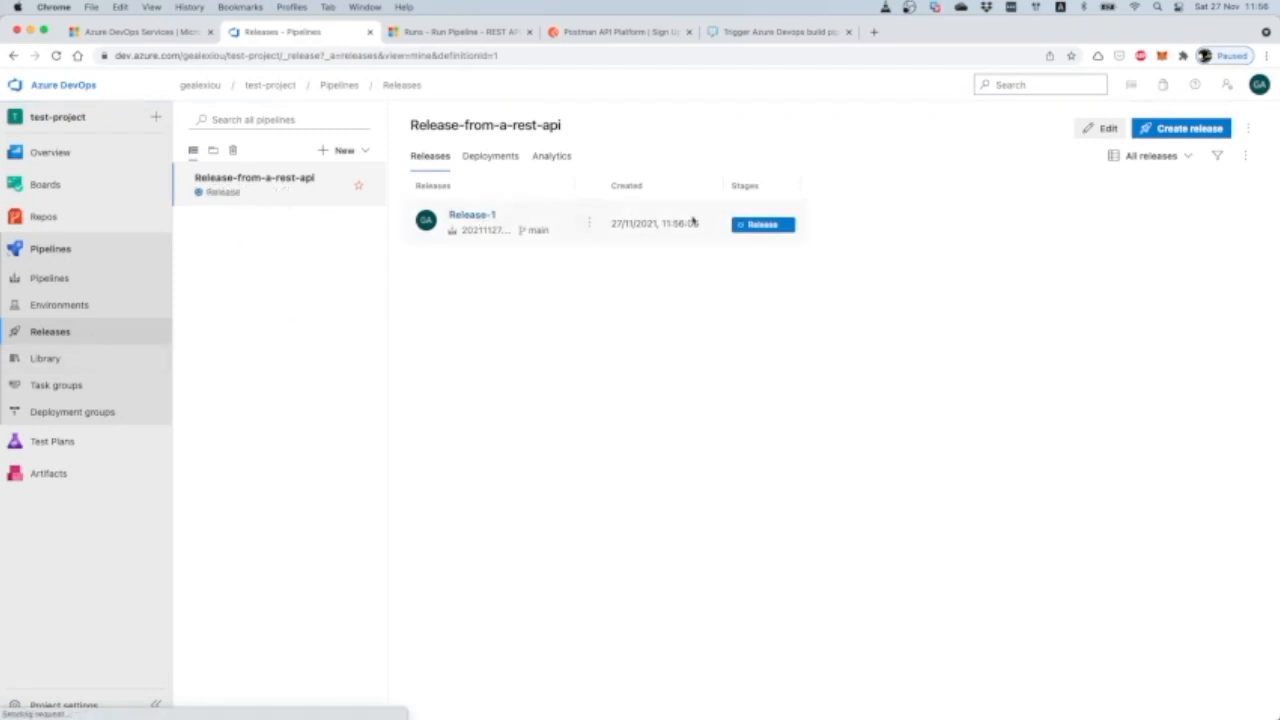
pyautogui.click(467, 215)
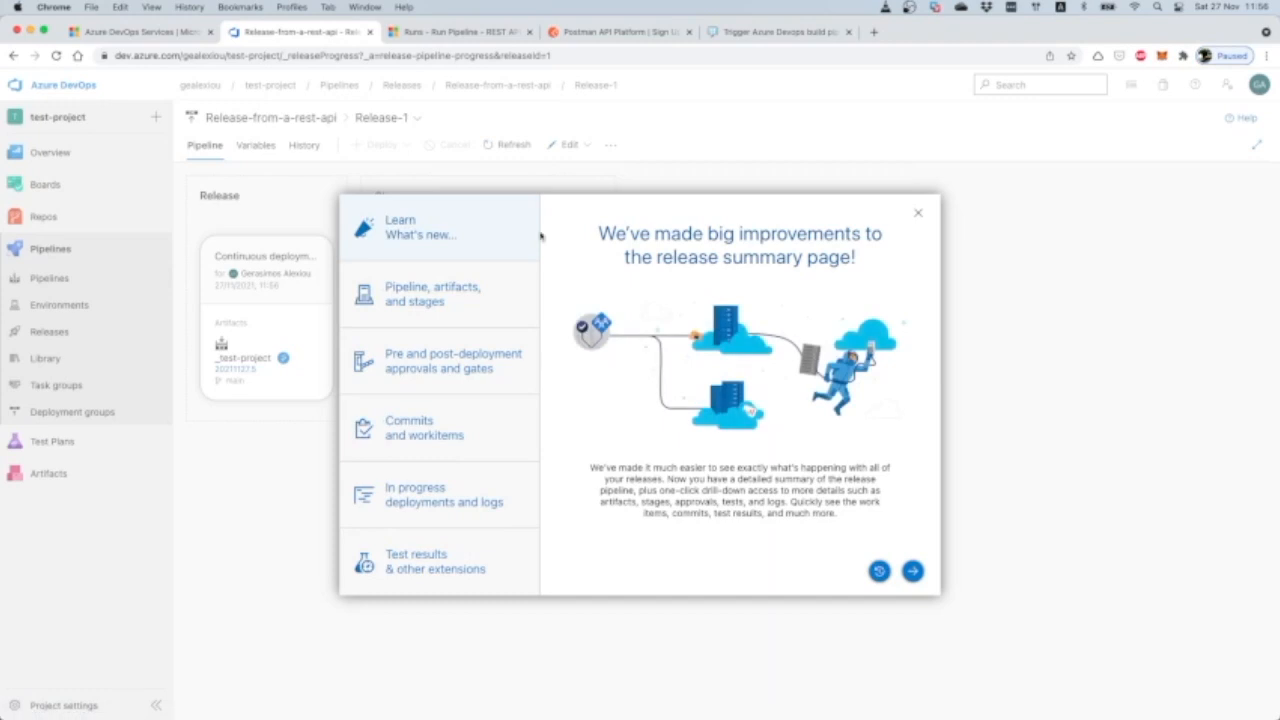
pyautogui.click(917, 219)
# Step: View the PowerShell Script log of the Release stage, highlight its script output message, and close the expanded log
pyautogui.moveTo(473, 367)
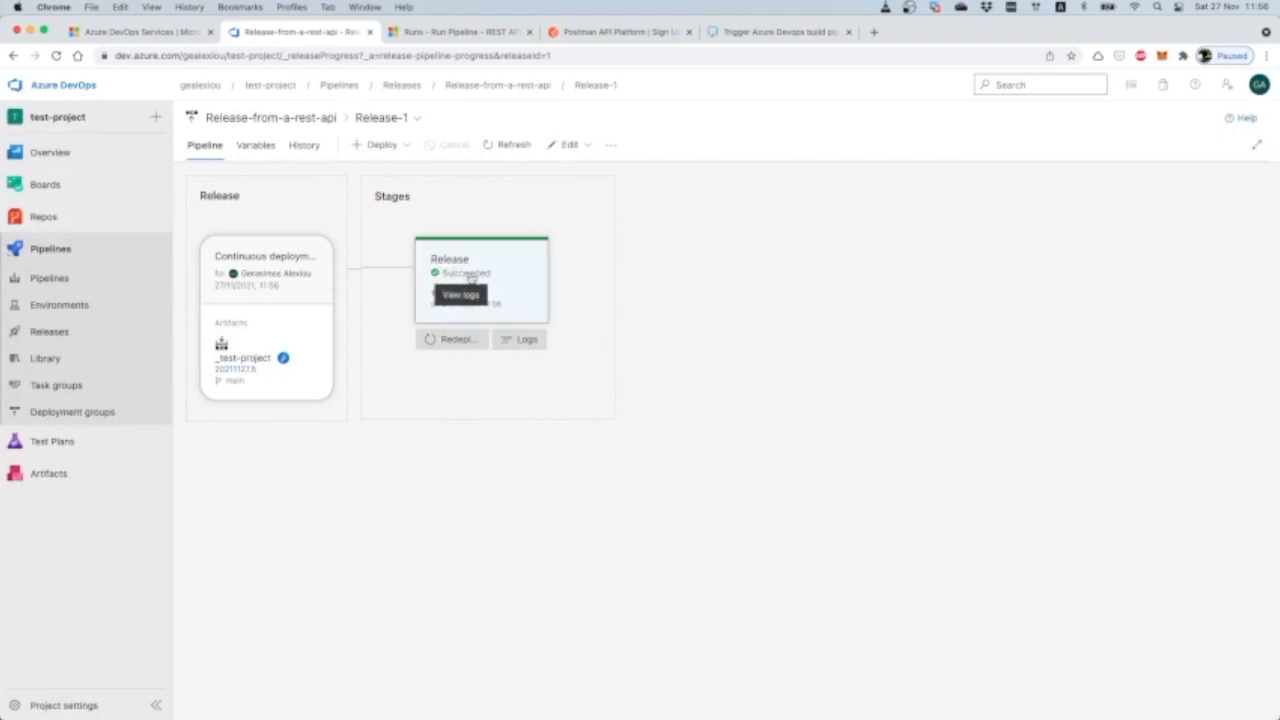
pyautogui.click(519, 339)
pyautogui.click(597, 316)
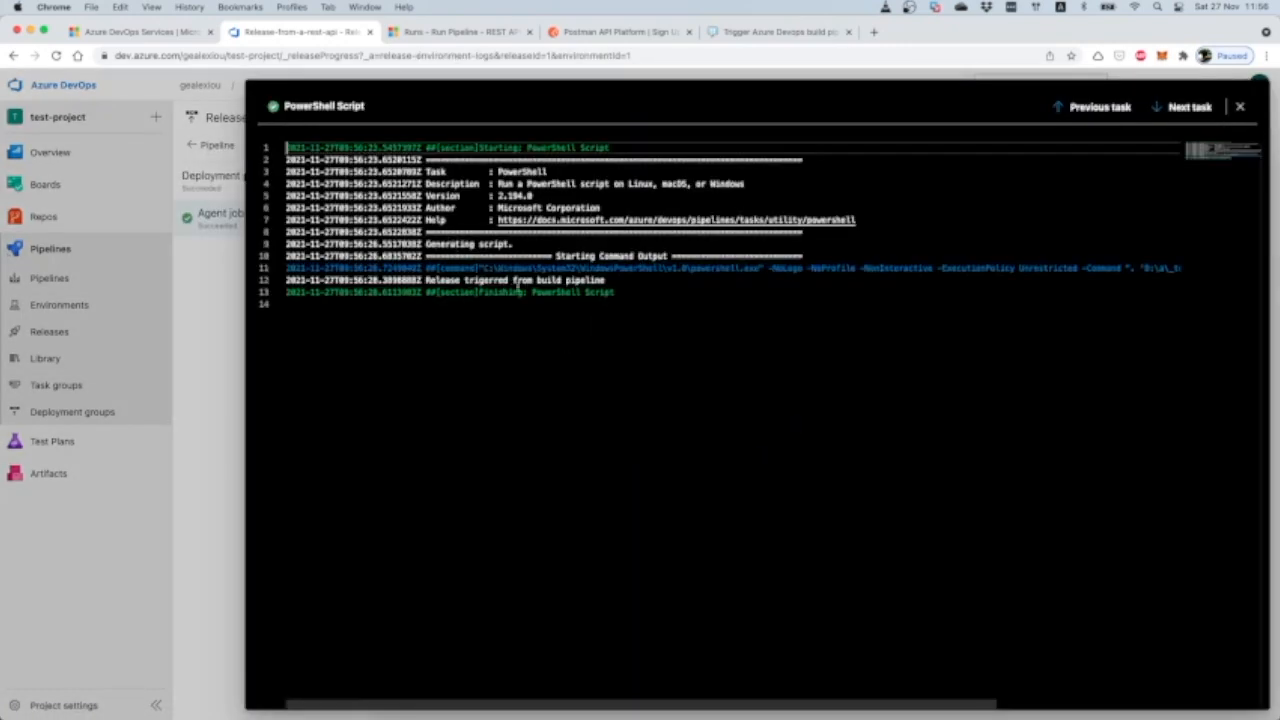
pyautogui.moveTo(424, 280); pyautogui.dragTo(617, 280)
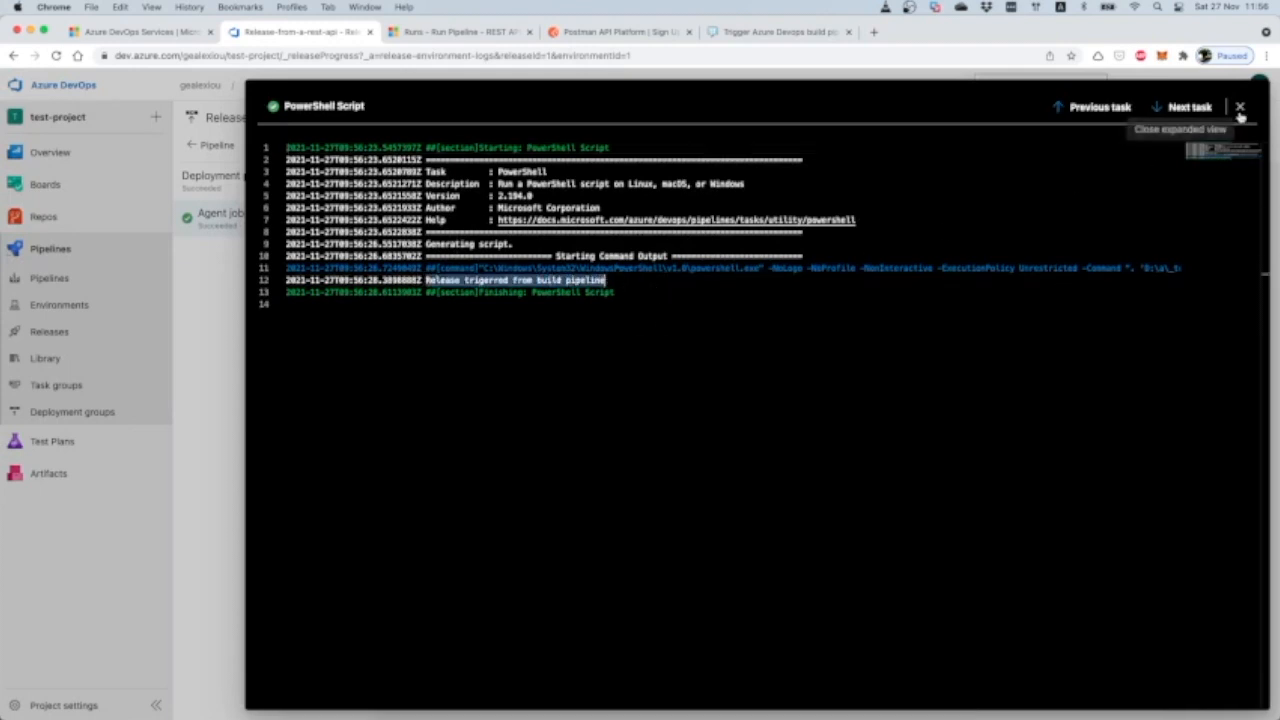
pyautogui.click(1240, 107)
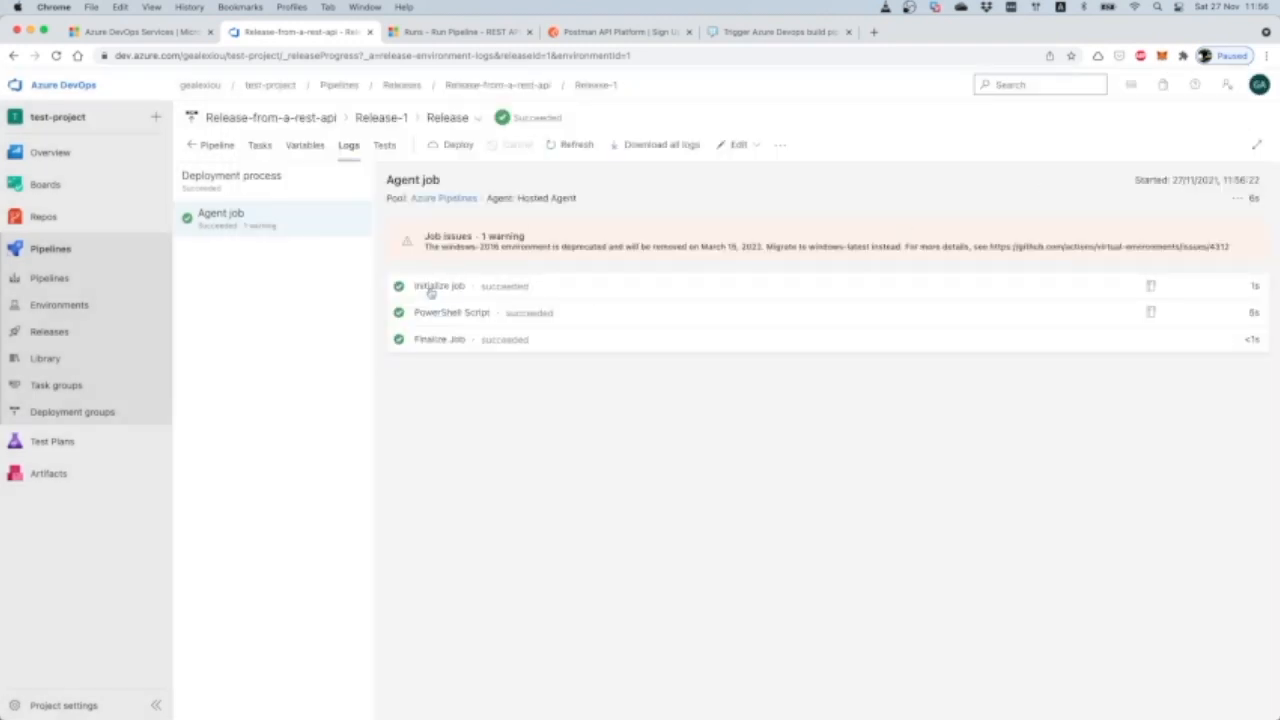
# Step: Return to the project's pipelines list and switch to the Azure DevOps Services product page
pyautogui.click(50, 278)
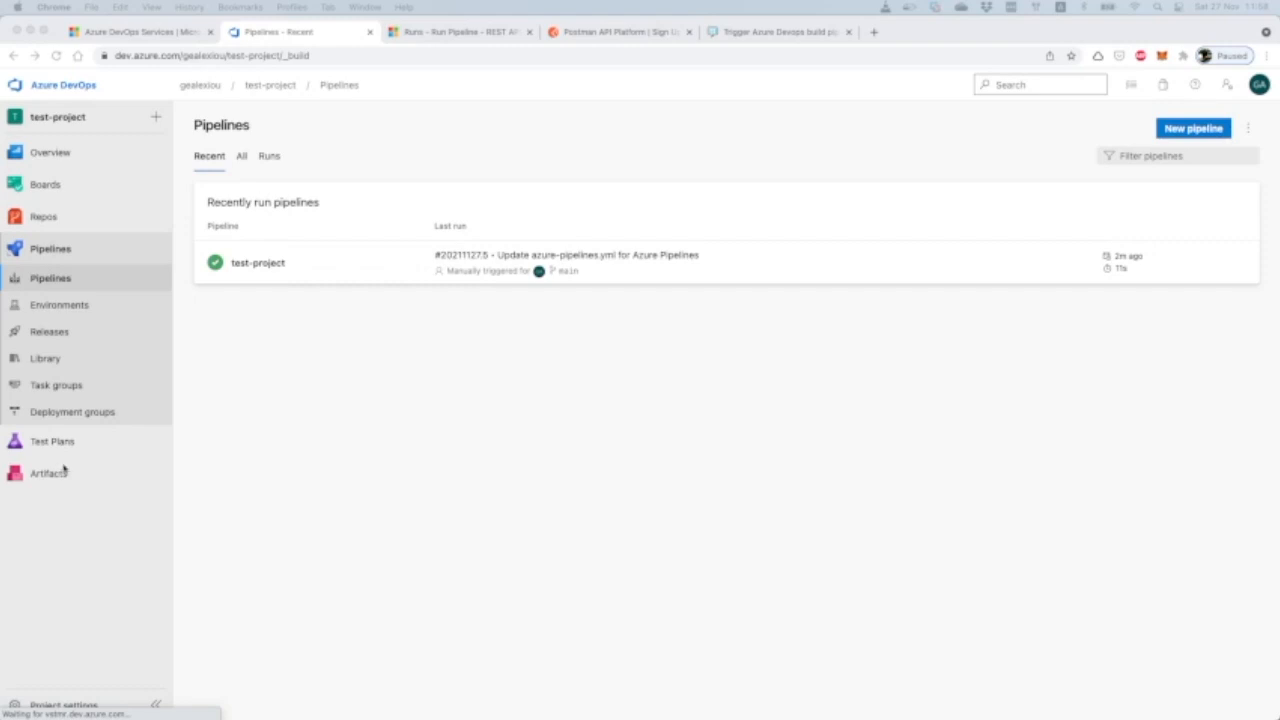
pyautogui.hotkey('ctrl', 'shift', 'Tab')
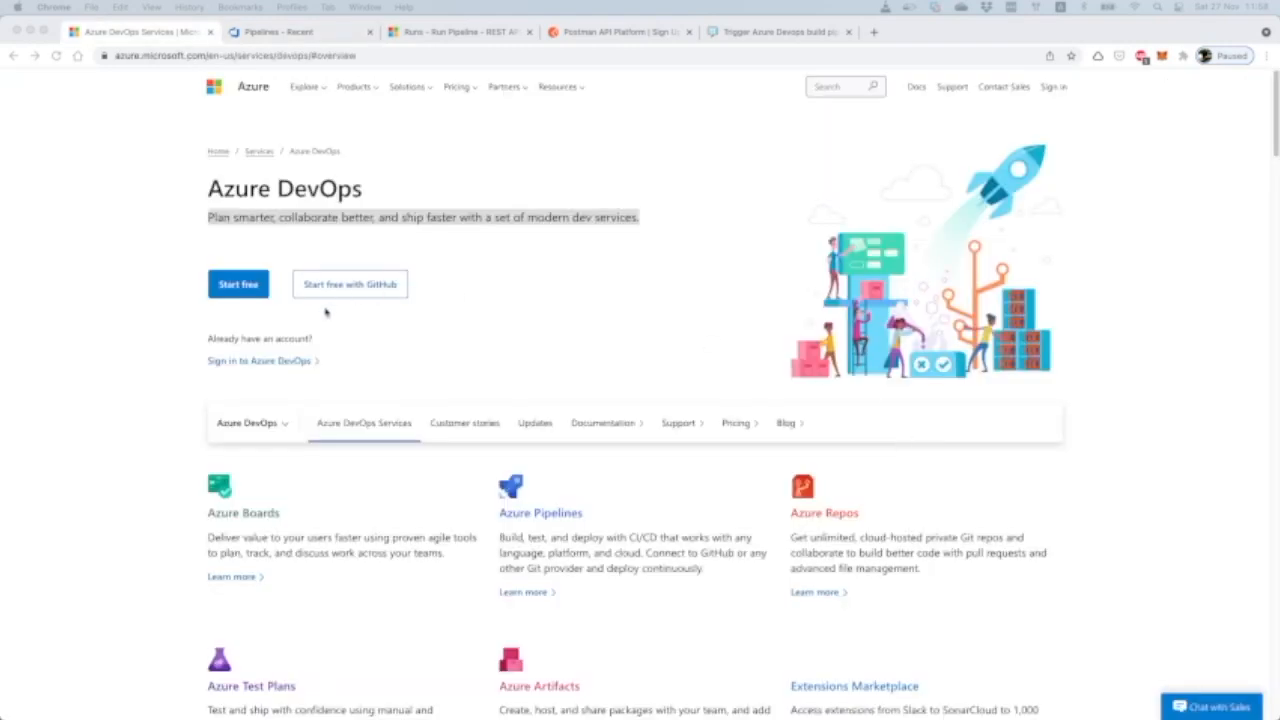